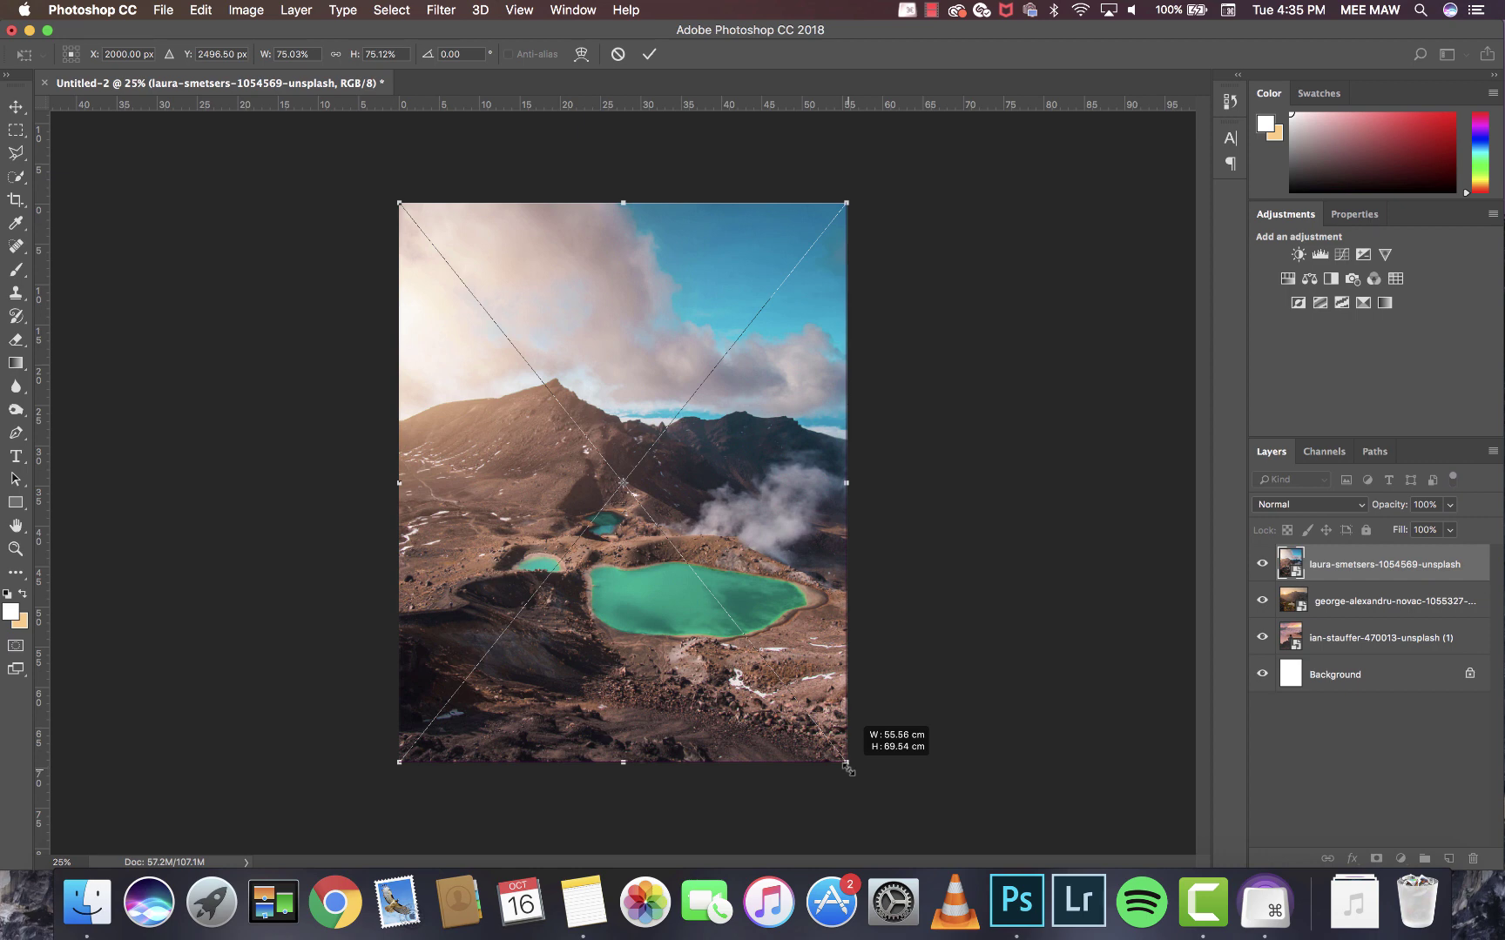
Fit the lake photo to the canvas width and squash it down from the upper edge, exposing a strip of pink sky.
{"action": "left_click_drag", "start_coordinate": [847, 766], "coordinate": [848, 768]}
{"action": "key", "text": "Return"}
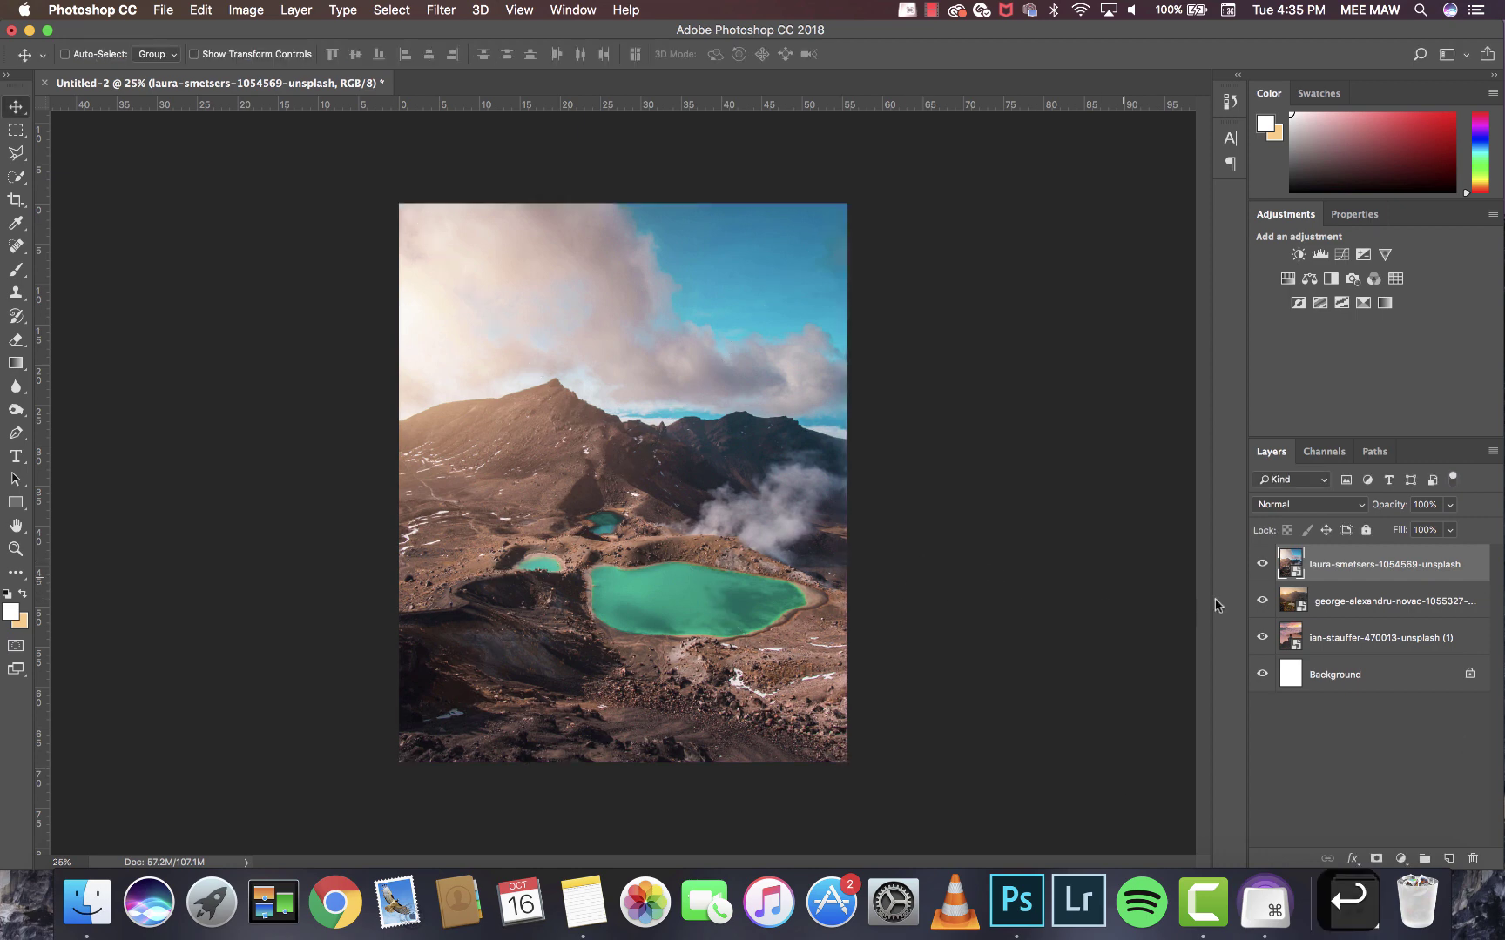
{"action": "key", "text": "super+t"}
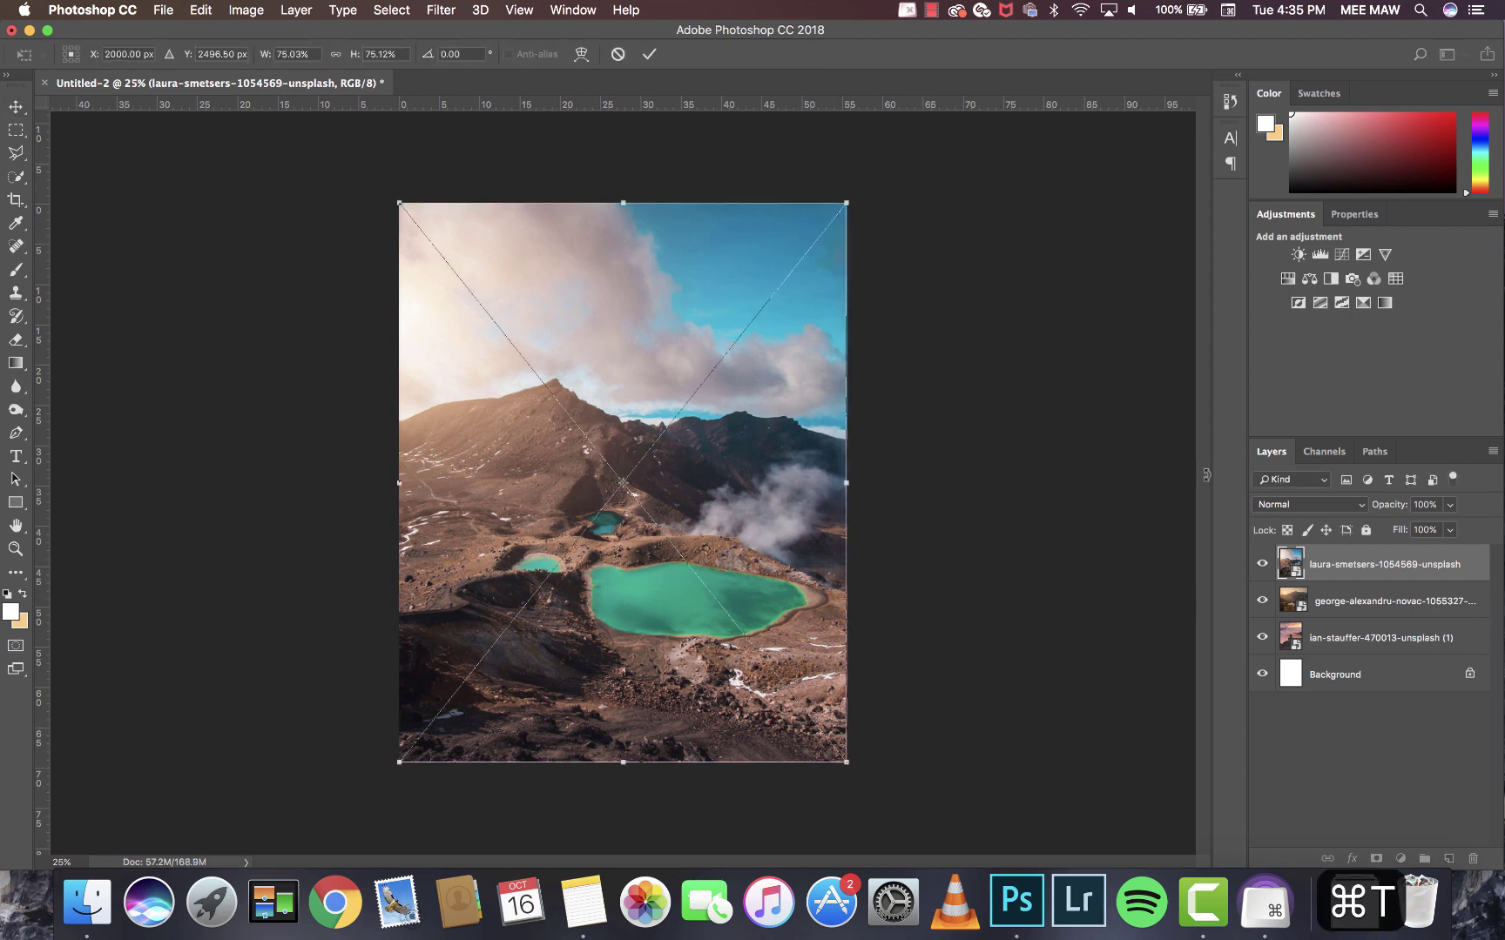
{"action": "left_click_drag", "start_coordinate": [623, 199], "coordinate": [627, 267]}
{"action": "key", "text": "Return"}
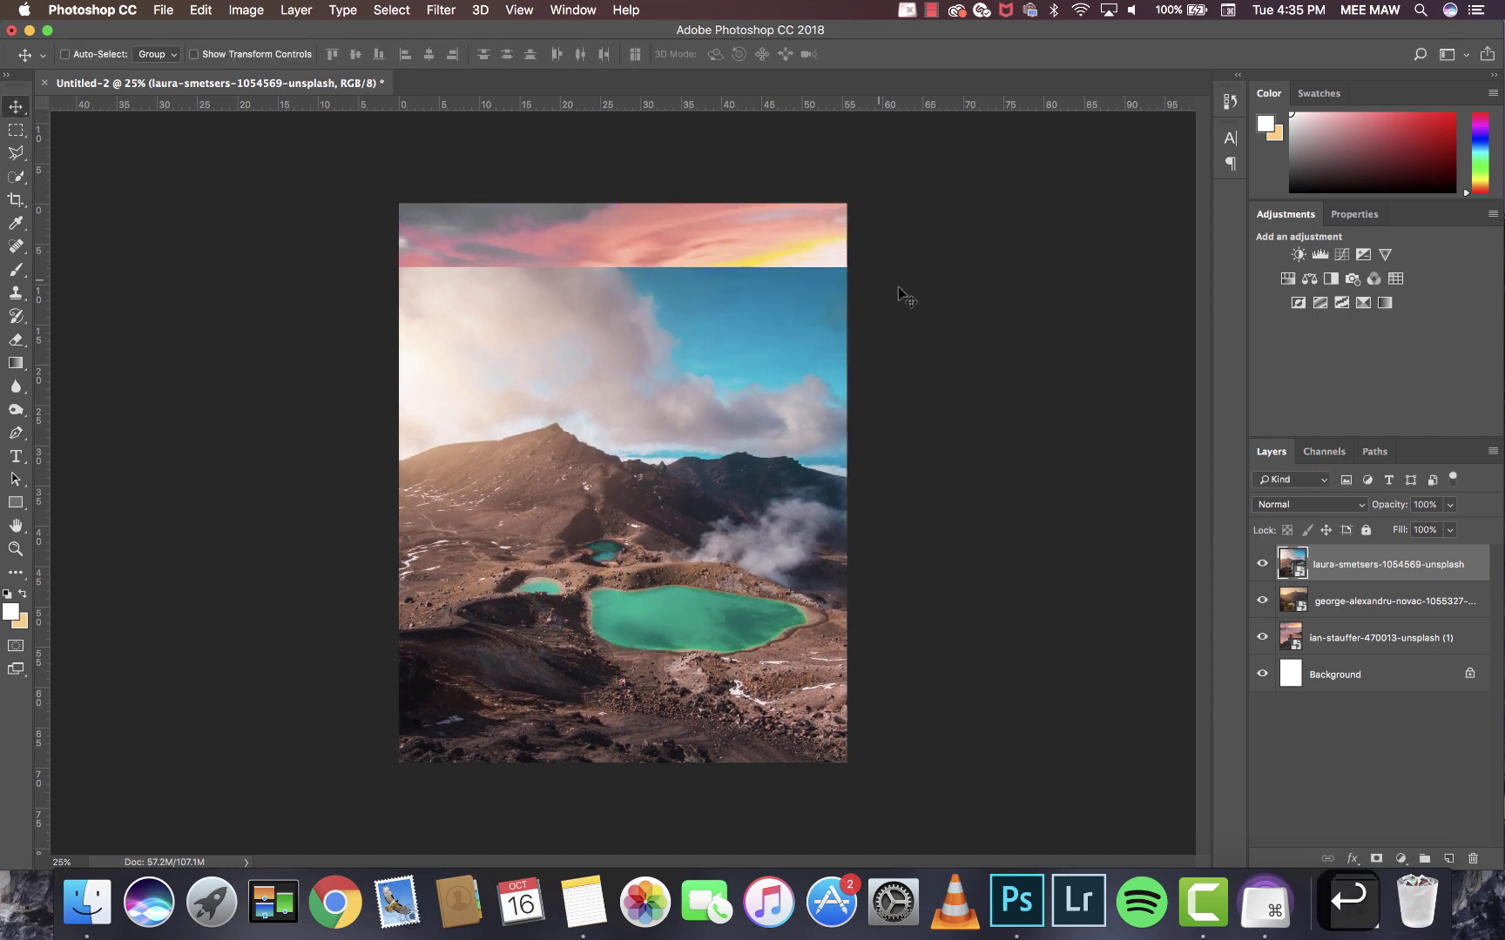
Add a layer mask to the lake photo layer and set the Brush tool's flow to 15%.
{"action": "left_click", "coordinate": [1375, 860]}
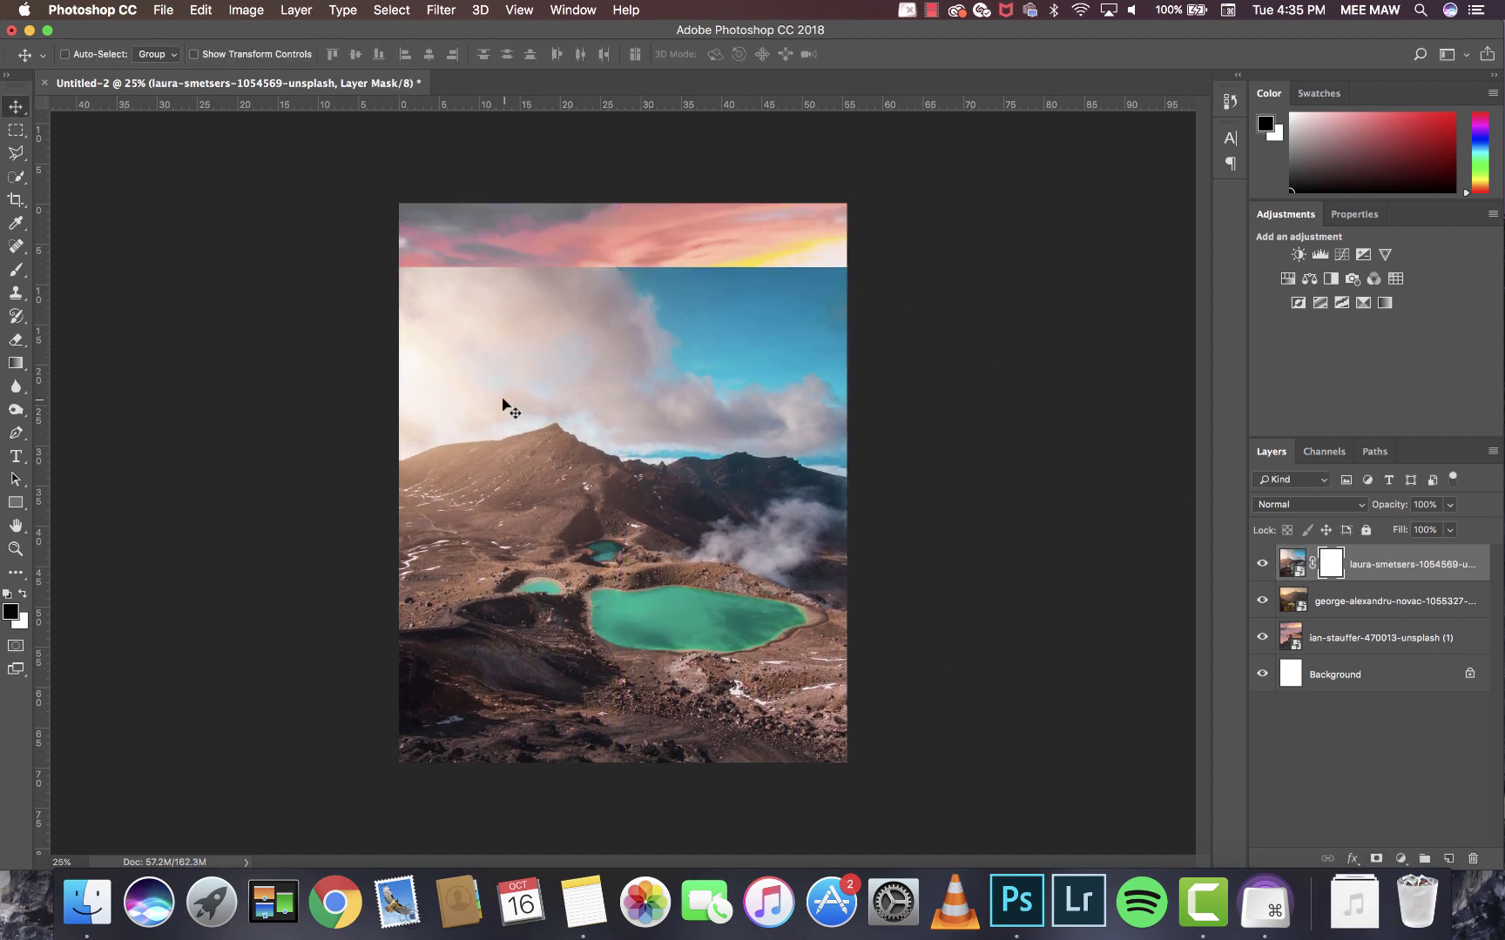
{"action": "key", "text": "b"}
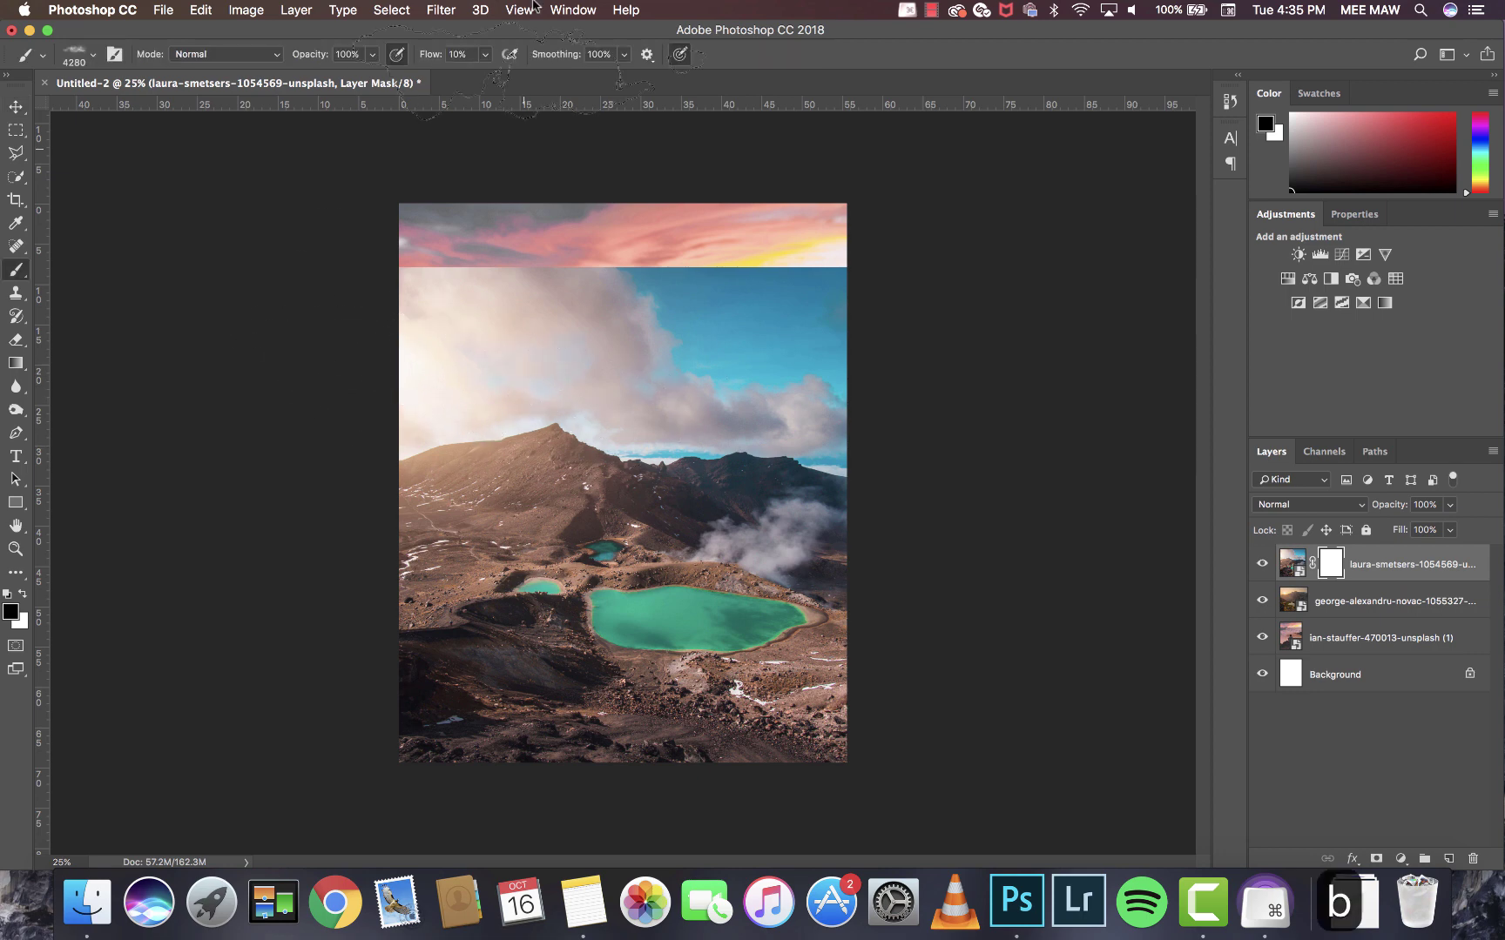
{"action": "left_click", "coordinate": [484, 55]}
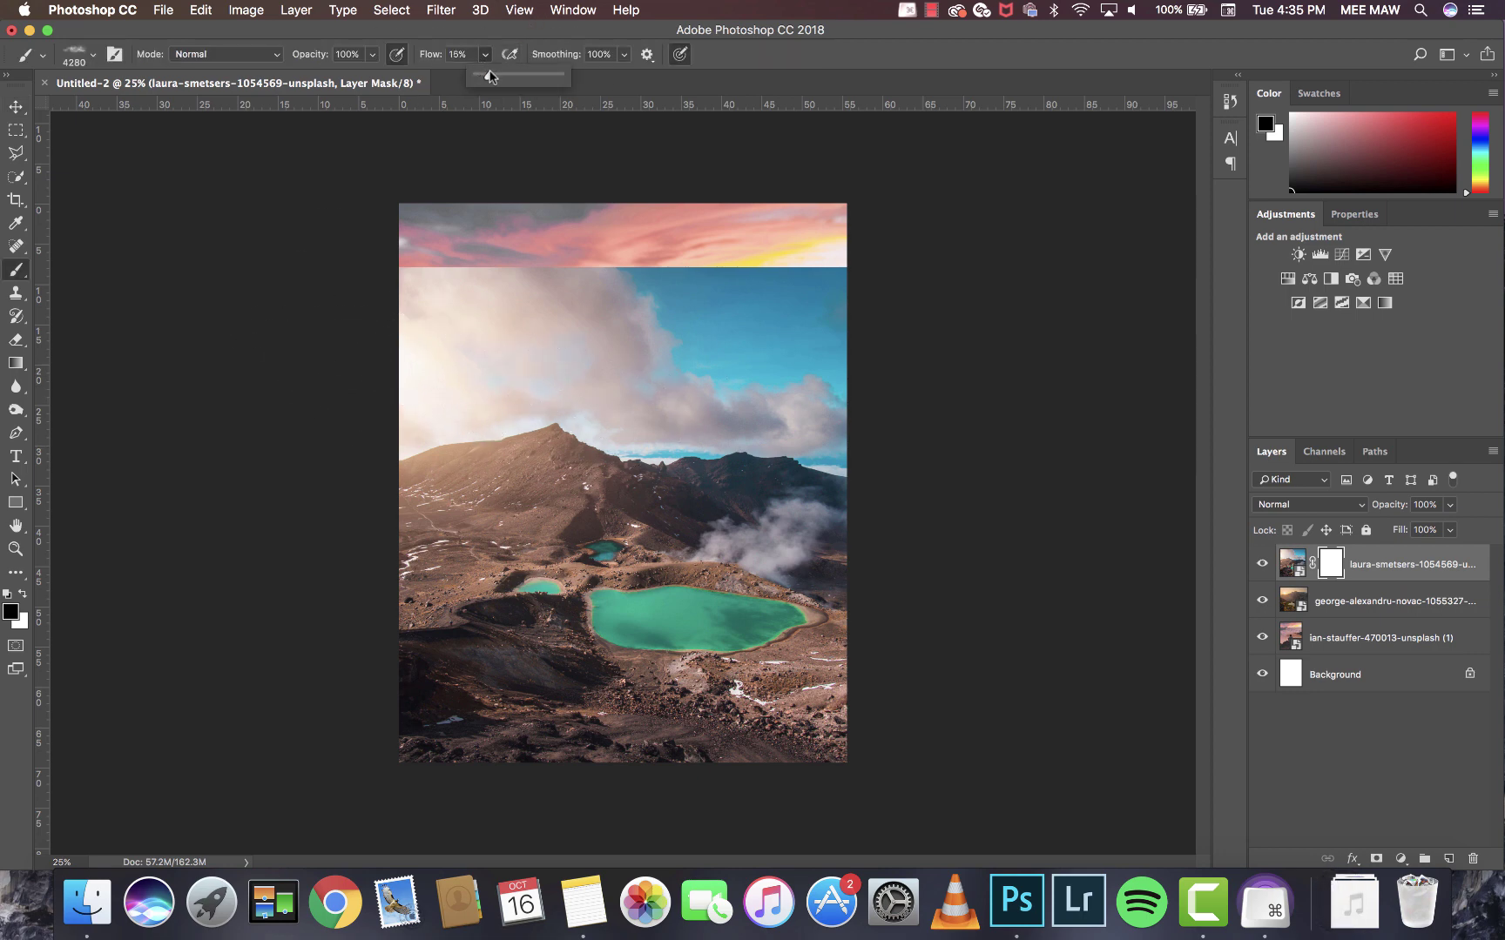
Paint the mask black over the lake photo's sky and volcanic ridge to reveal the sunset mountains beneath.
{"action": "mouse_move", "coordinate": [361, 361]}
{"action": "left_mouse_down"}
{"action": "mouse_move", "coordinate": [1001, 252]}
{"action": "mouse_move", "coordinate": [444, 300]}
{"action": "mouse_move", "coordinate": [405, 283]}
{"action": "mouse_move", "coordinate": [975, 279]}
{"action": "left_mouse_up"}
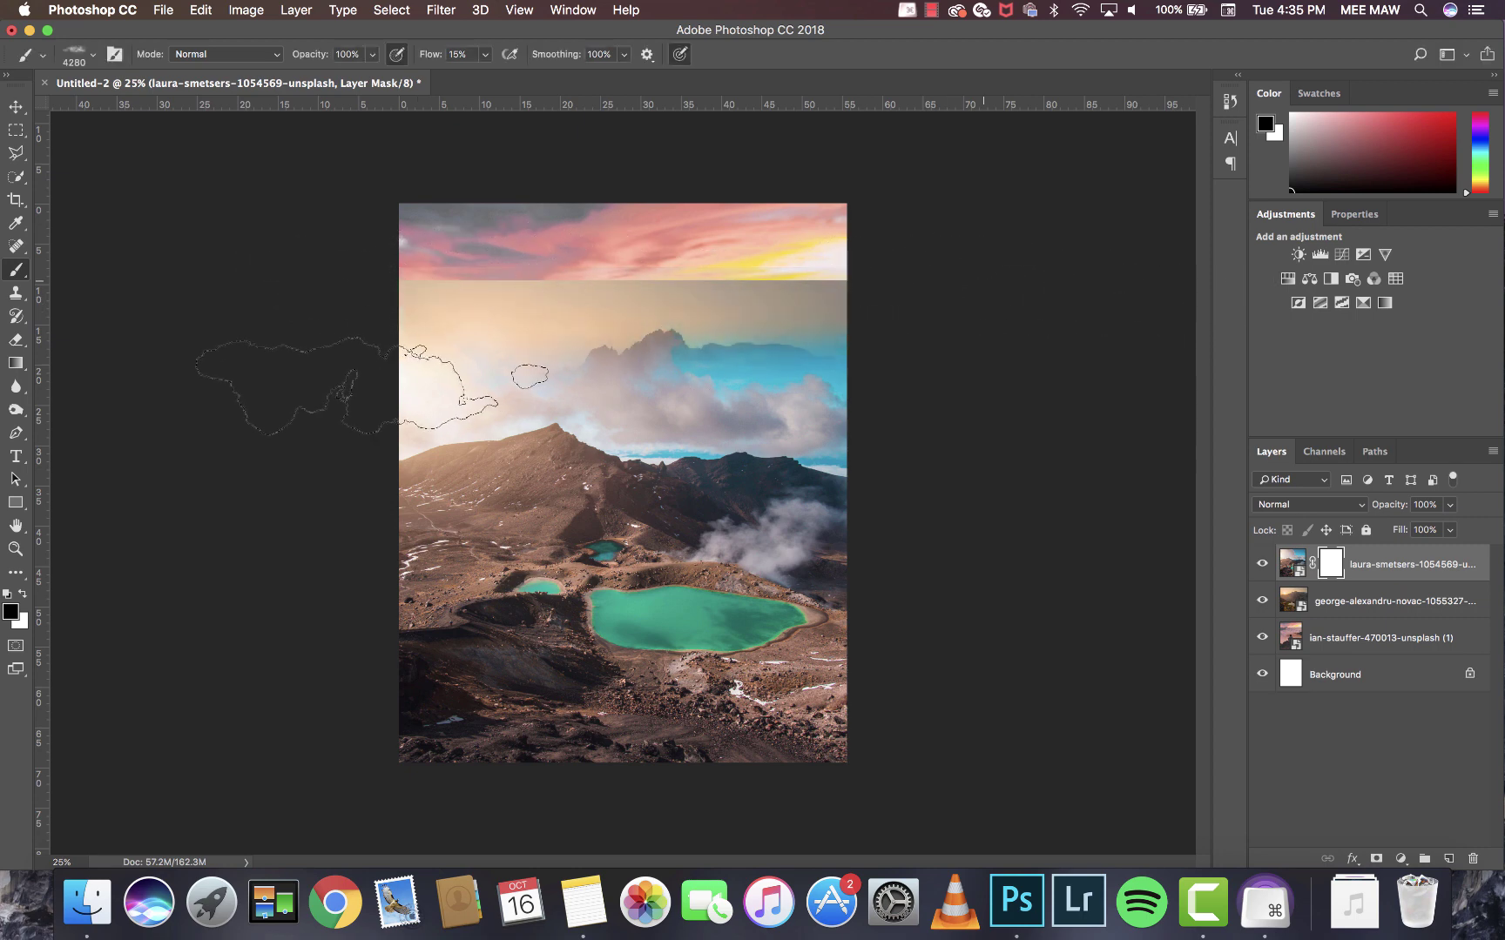
{"action": "mouse_move", "coordinate": [374, 383]}
{"action": "left_mouse_down"}
{"action": "mouse_move", "coordinate": [740, 388]}
{"action": "mouse_move", "coordinate": [366, 387]}
{"action": "mouse_move", "coordinate": [539, 426]}
{"action": "mouse_move", "coordinate": [902, 430]}
{"action": "mouse_move", "coordinate": [871, 357]}
{"action": "mouse_move", "coordinate": [826, 355]}
{"action": "left_mouse_up"}
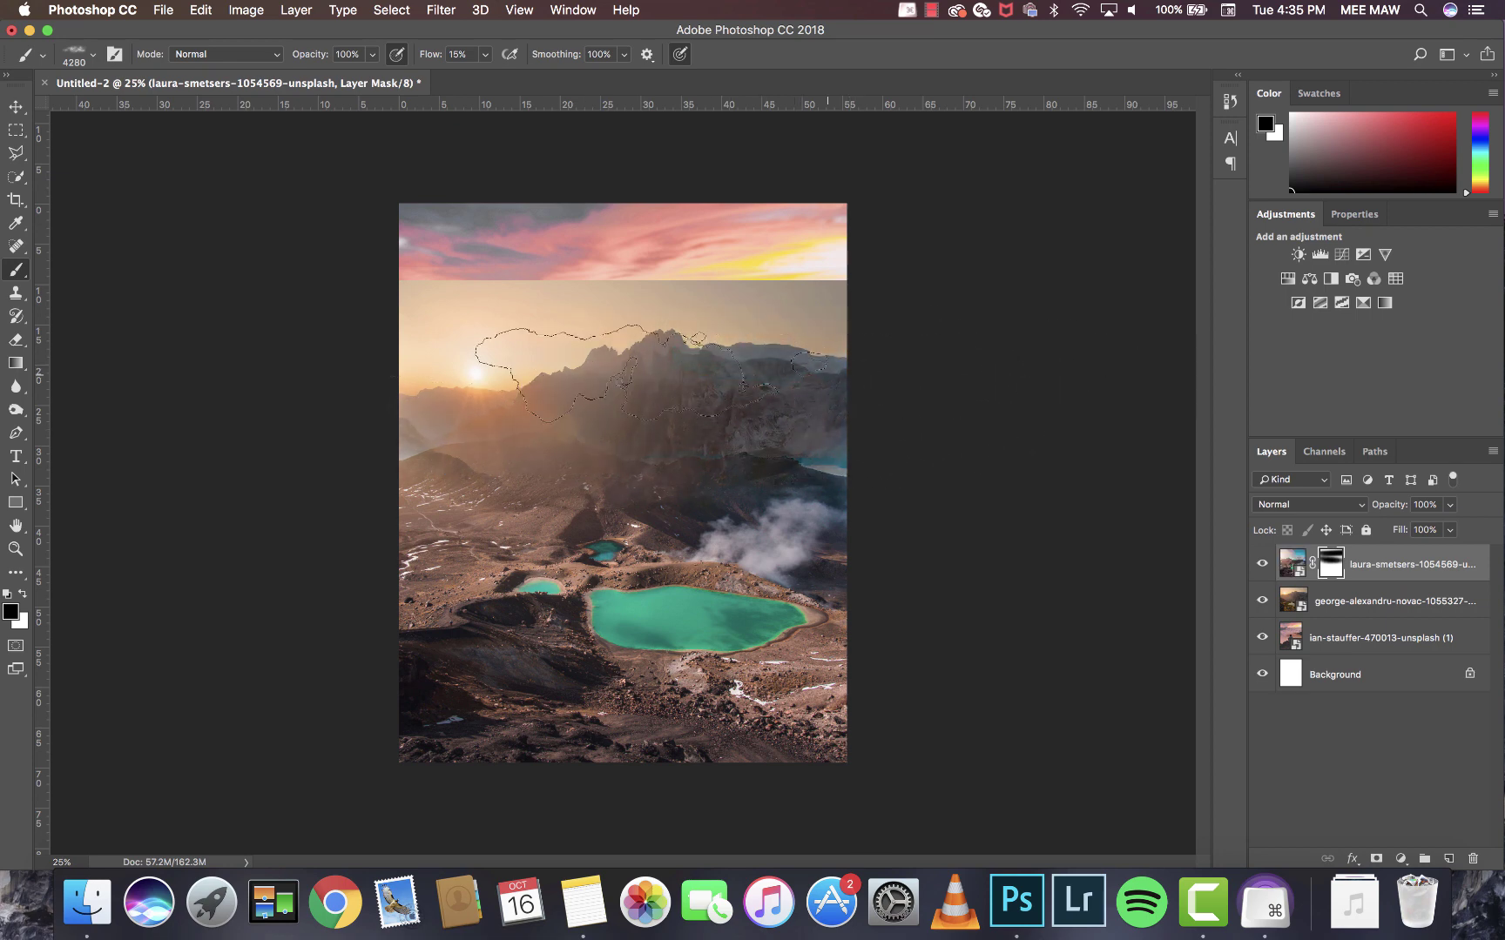
{"action": "left_click_drag", "start_coordinate": [793, 463], "coordinate": [928, 508]}
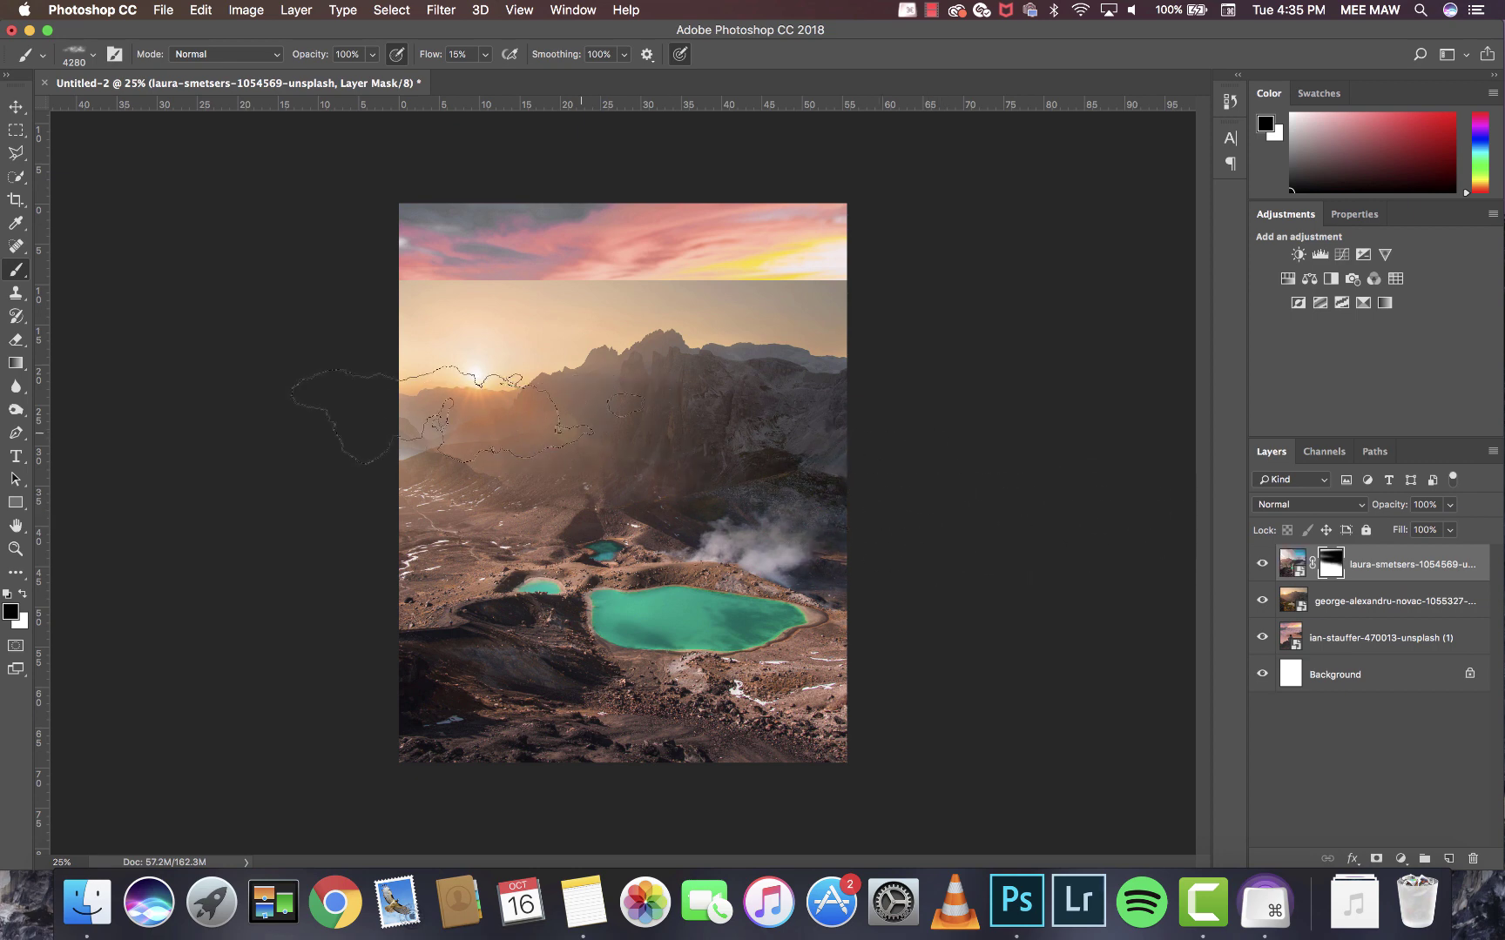
{"action": "left_click_drag", "start_coordinate": [467, 415], "coordinate": [319, 424]}
{"action": "mouse_move", "coordinate": [432, 447]}
{"action": "left_mouse_down"}
{"action": "mouse_move", "coordinate": [404, 444]}
{"action": "mouse_move", "coordinate": [484, 445]}
{"action": "left_mouse_up"}
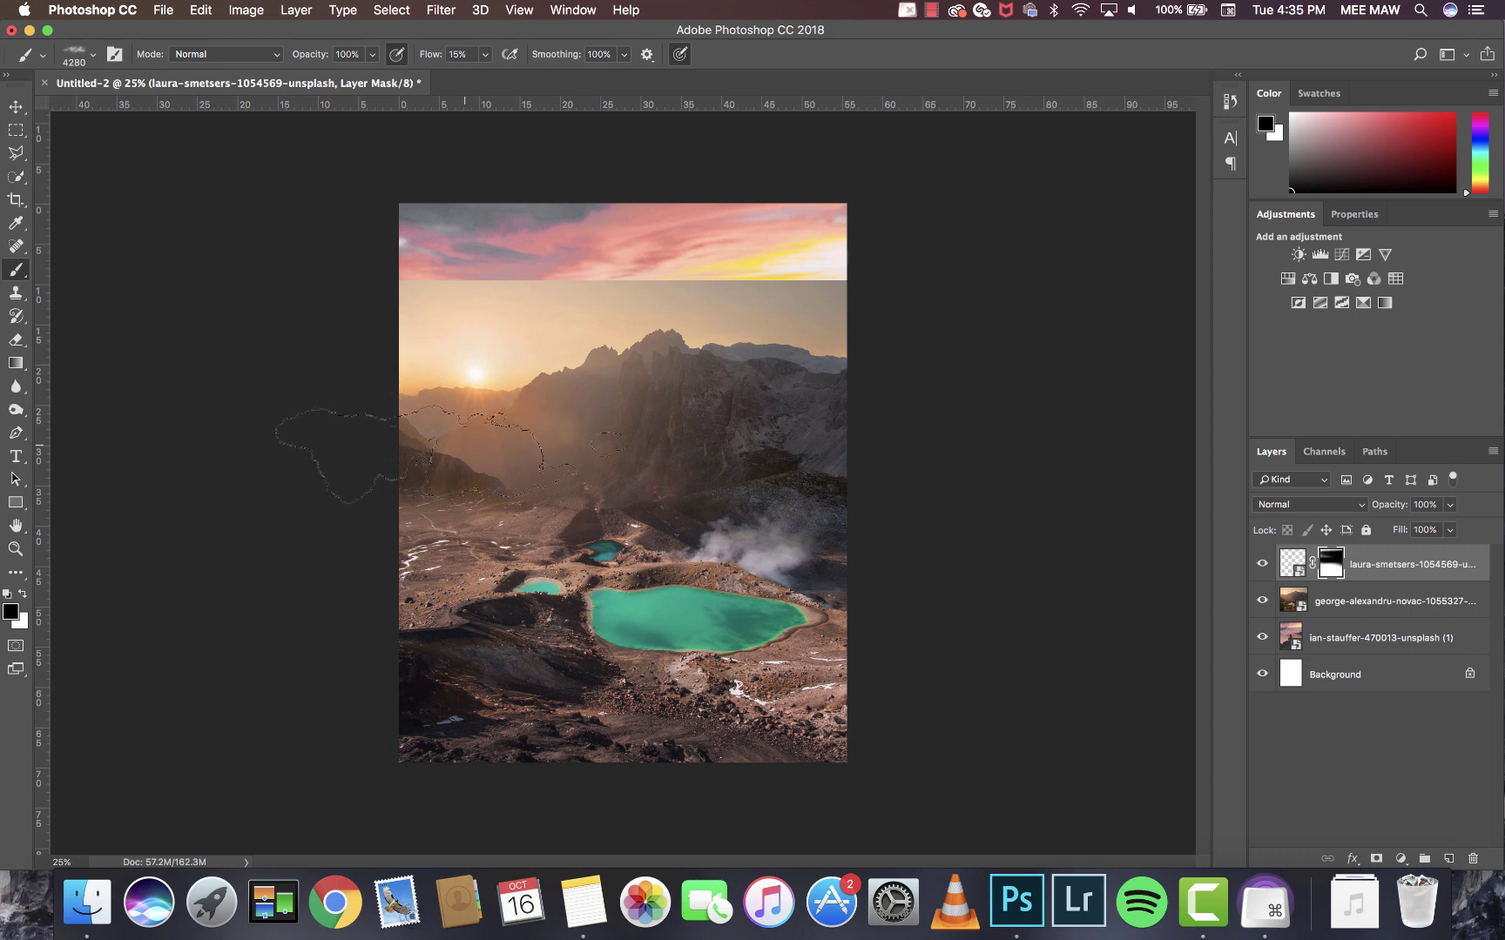
Turn the 4280 px cloud-shaped brush tip upside down.
{"action": "right_click", "coordinate": [366, 495]}
{"action": "left_click", "coordinate": [384, 502]}
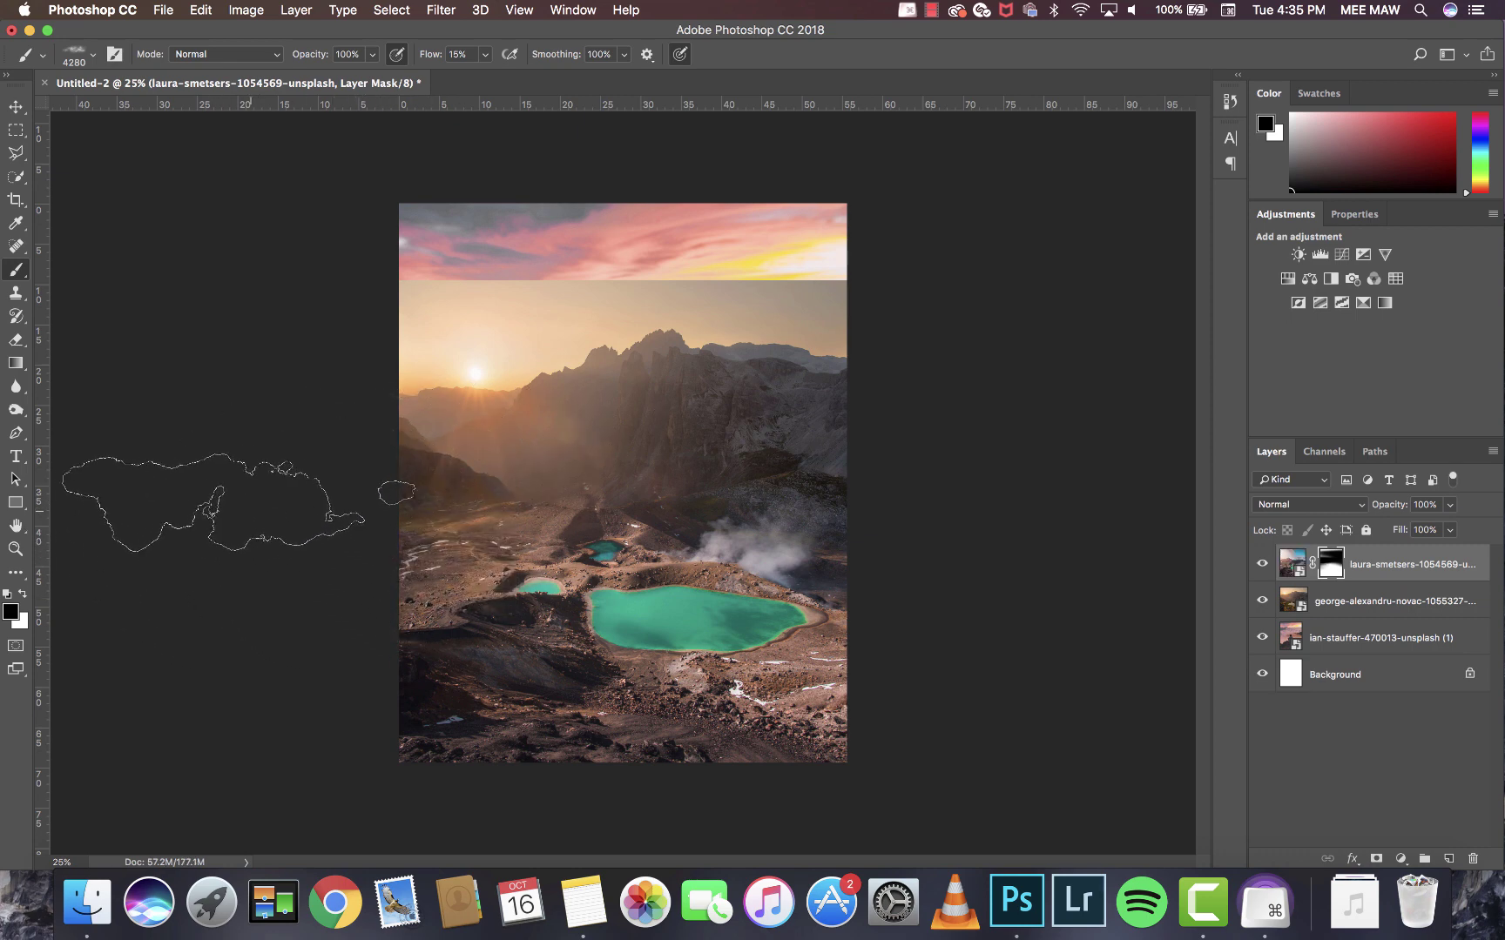
{"action": "right_click", "coordinate": [241, 502]}
{"action": "left_click", "coordinate": [328, 542]}
{"action": "right_click", "coordinate": [573, 447]}
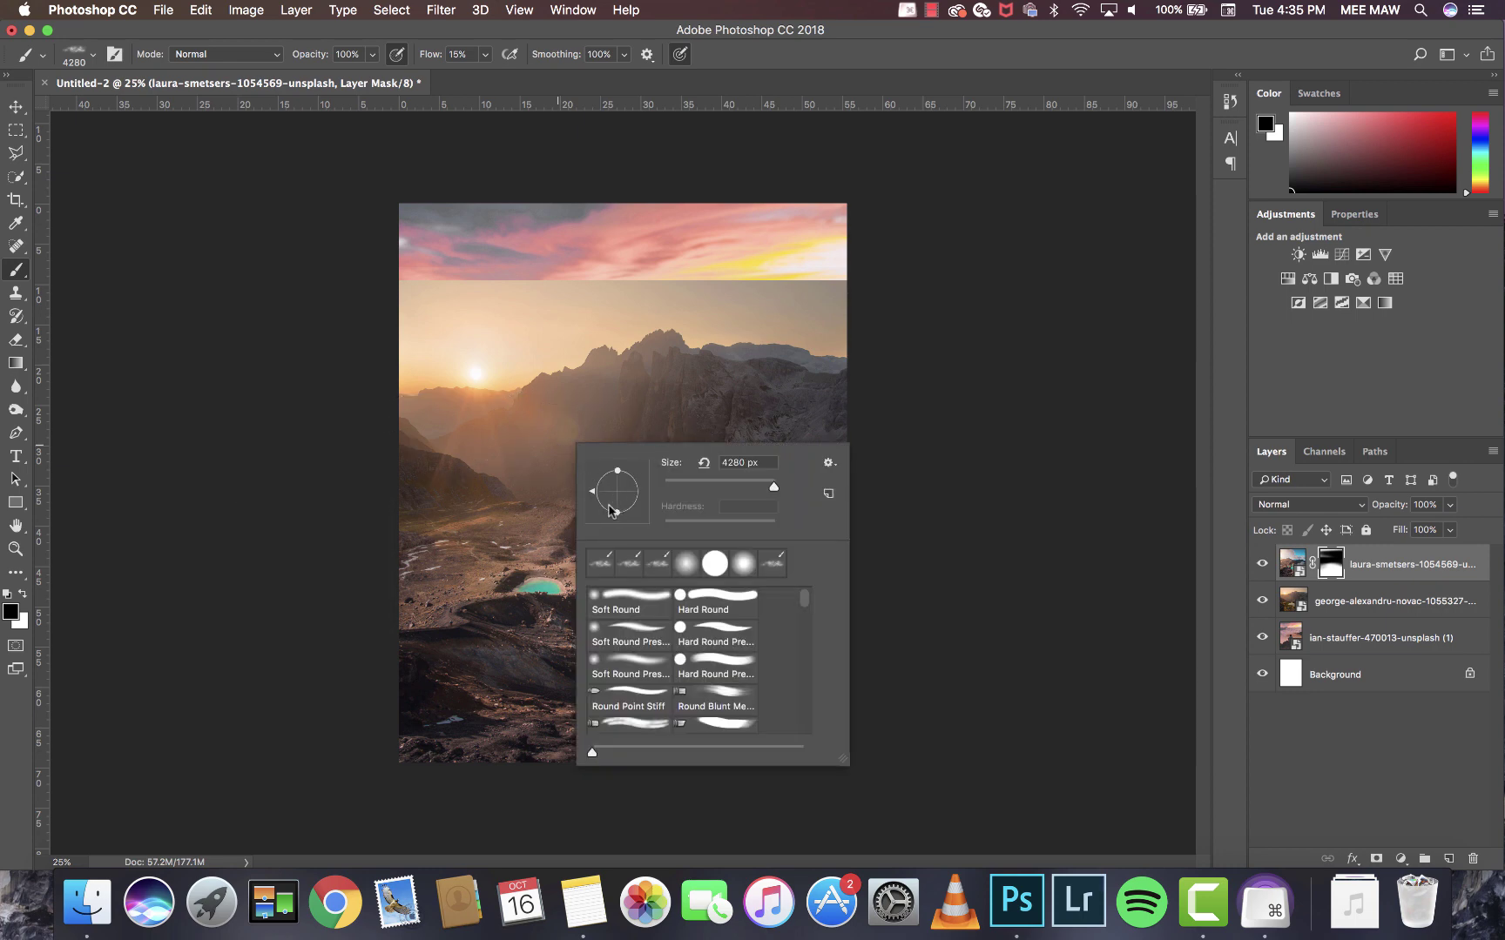
{"action": "left_click", "coordinate": [1023, 423]}
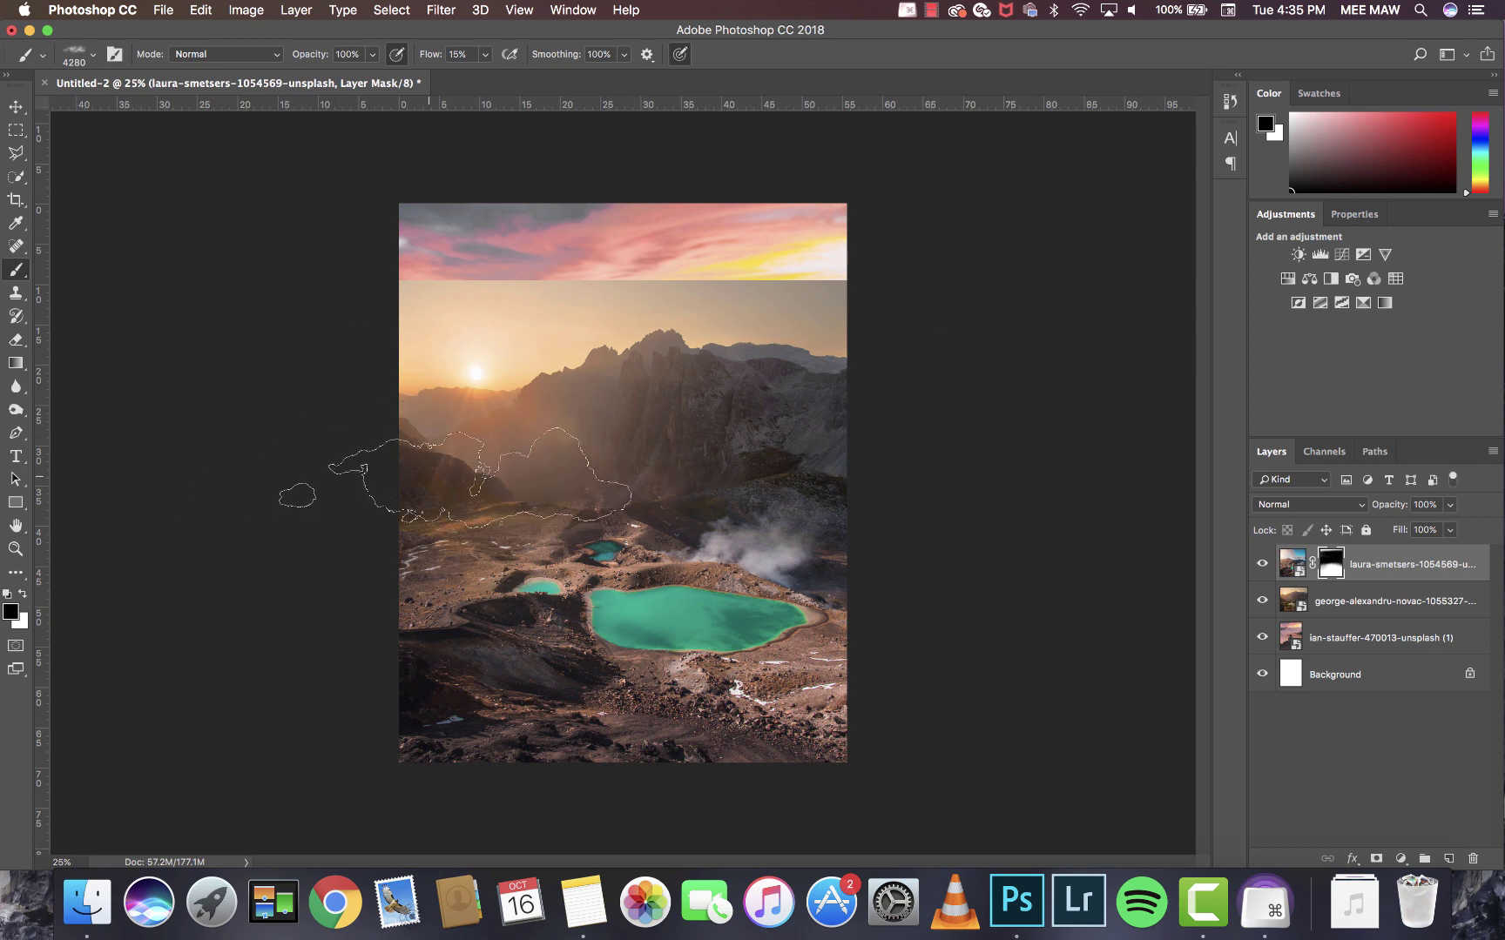
Refine the mask between the lakes and the mountains, restoring ground with white strokes and blending the slopes with black ones.
{"action": "mouse_move", "coordinate": [348, 523]}
{"action": "left_mouse_down"}
{"action": "mouse_move", "coordinate": [340, 505]}
{"action": "mouse_move", "coordinate": [375, 522]}
{"action": "mouse_move", "coordinate": [502, 519]}
{"action": "left_mouse_up"}
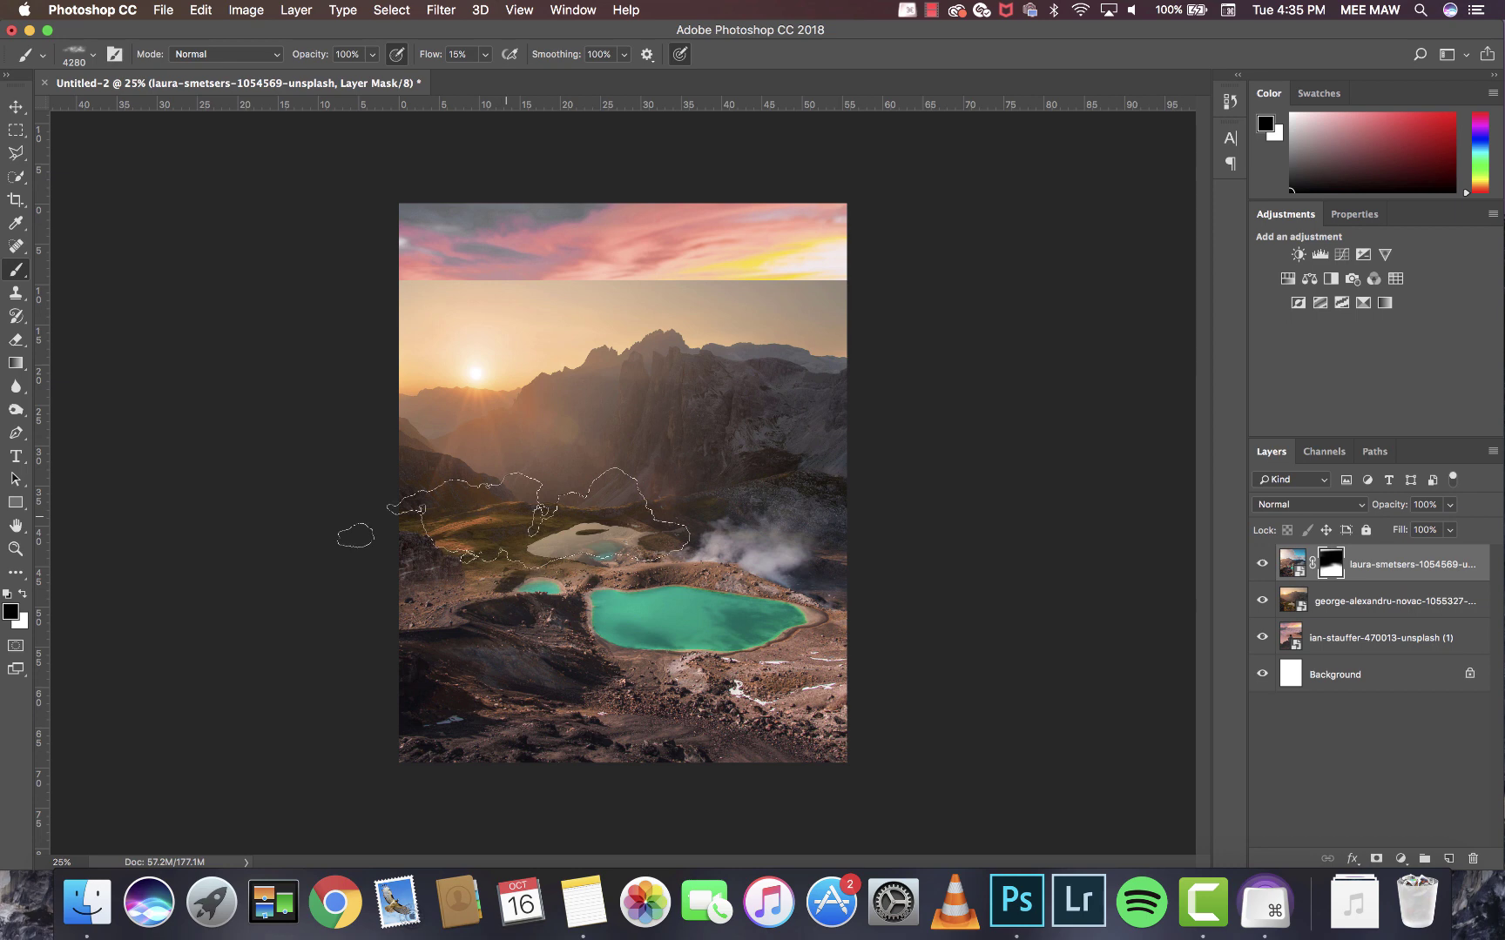
{"action": "key", "text": "x"}
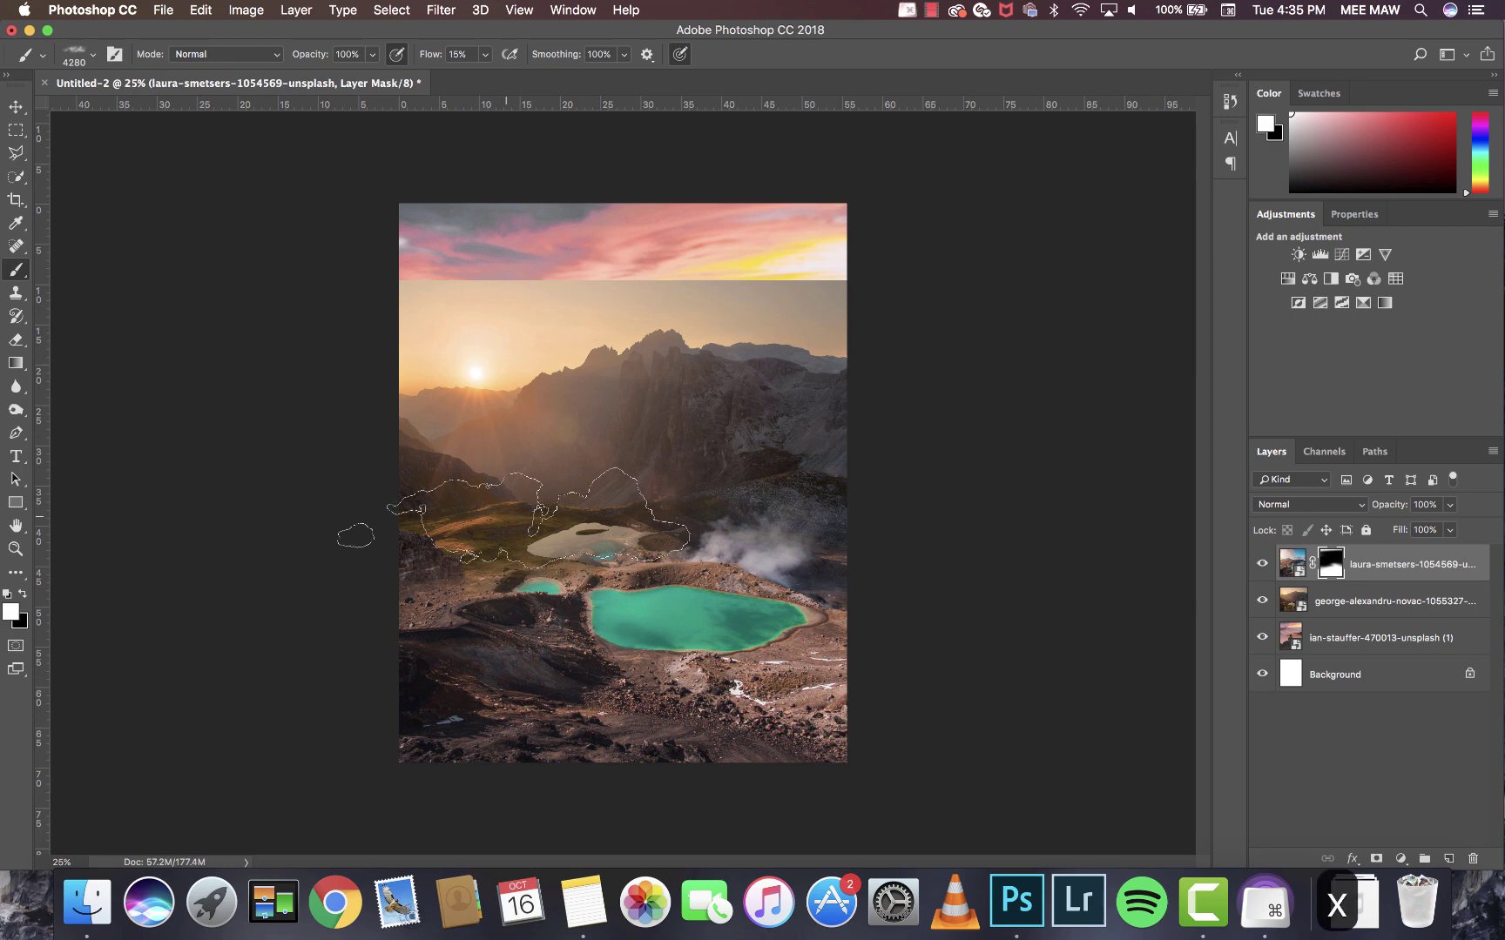
{"action": "key", "text": "super+z"}
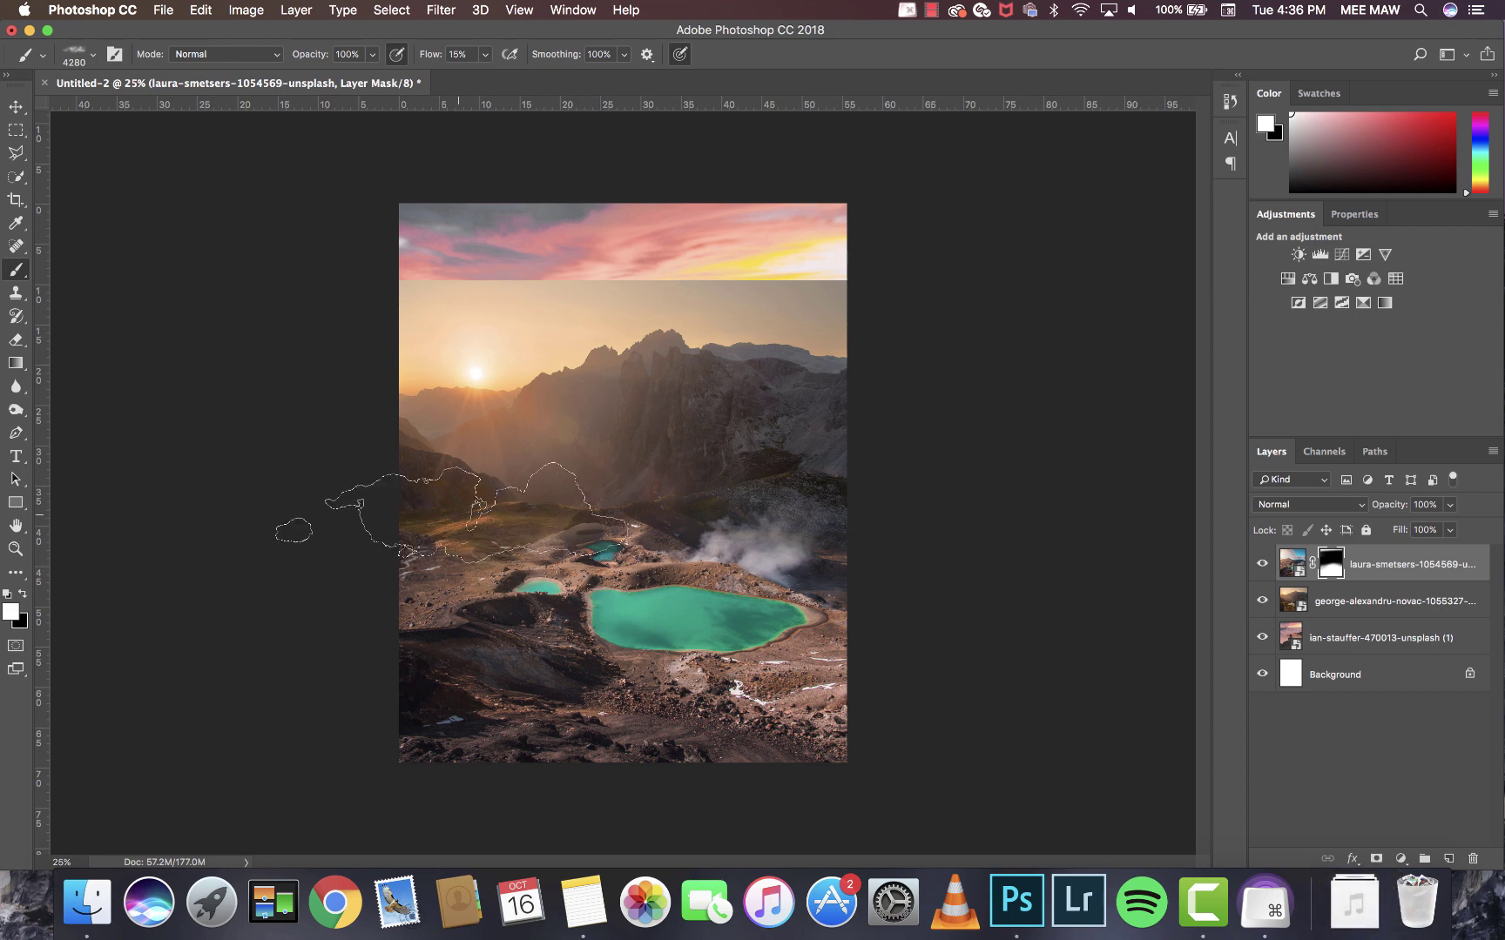
{"action": "mouse_move", "coordinate": [535, 494]}
{"action": "left_mouse_down"}
{"action": "mouse_move", "coordinate": [547, 499]}
{"action": "mouse_move", "coordinate": [506, 482]}
{"action": "mouse_move", "coordinate": [422, 500]}
{"action": "mouse_move", "coordinate": [439, 487]}
{"action": "mouse_move", "coordinate": [342, 492]}
{"action": "mouse_move", "coordinate": [449, 483]}
{"action": "mouse_move", "coordinate": [385, 408]}
{"action": "mouse_move", "coordinate": [452, 418]}
{"action": "mouse_move", "coordinate": [392, 409]}
{"action": "mouse_move", "coordinate": [356, 427]}
{"action": "mouse_move", "coordinate": [800, 431]}
{"action": "mouse_move", "coordinate": [598, 420]}
{"action": "mouse_move", "coordinate": [458, 367]}
{"action": "left_mouse_up"}
{"action": "key", "text": "x"}
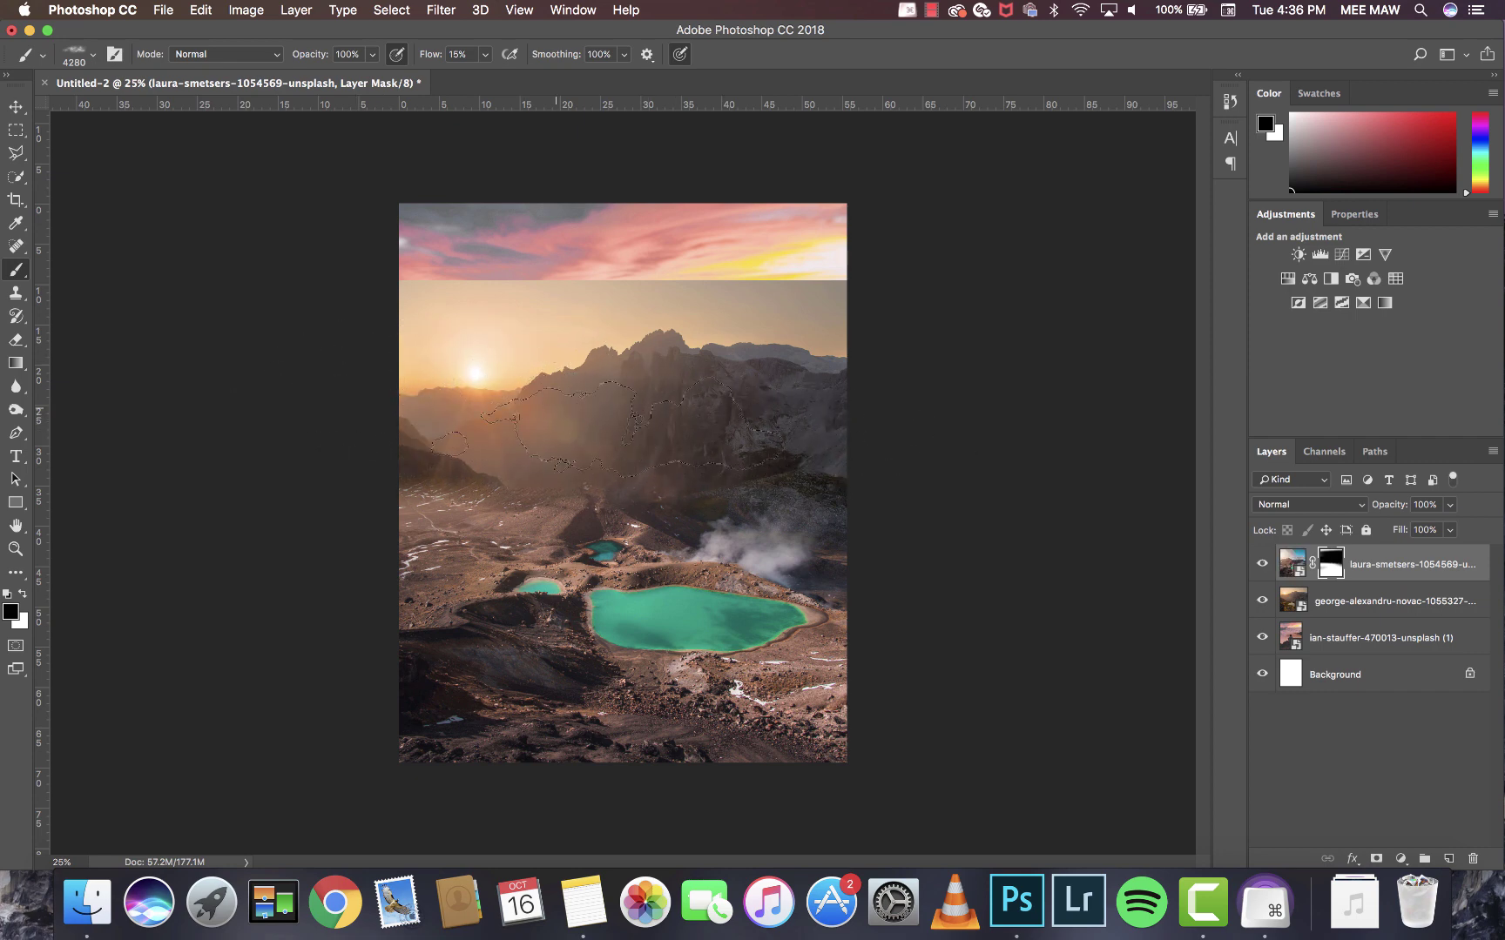
{"action": "left_click_drag", "start_coordinate": [589, 427], "coordinate": [1071, 453]}
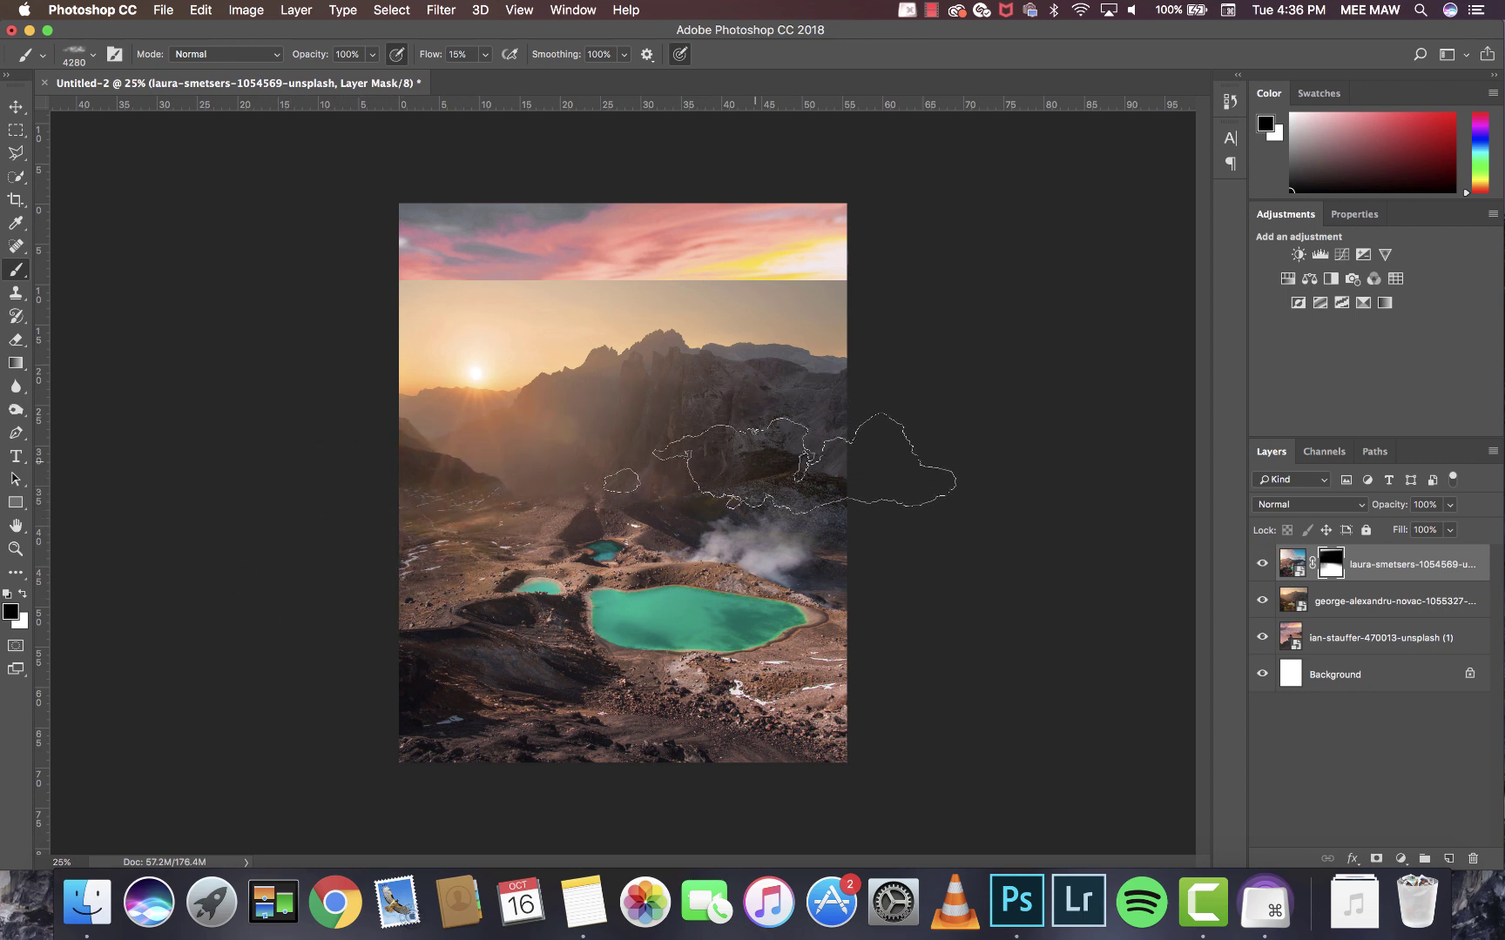
{"action": "right_click", "coordinate": [628, 466]}
{"action": "key", "text": "Escape"}
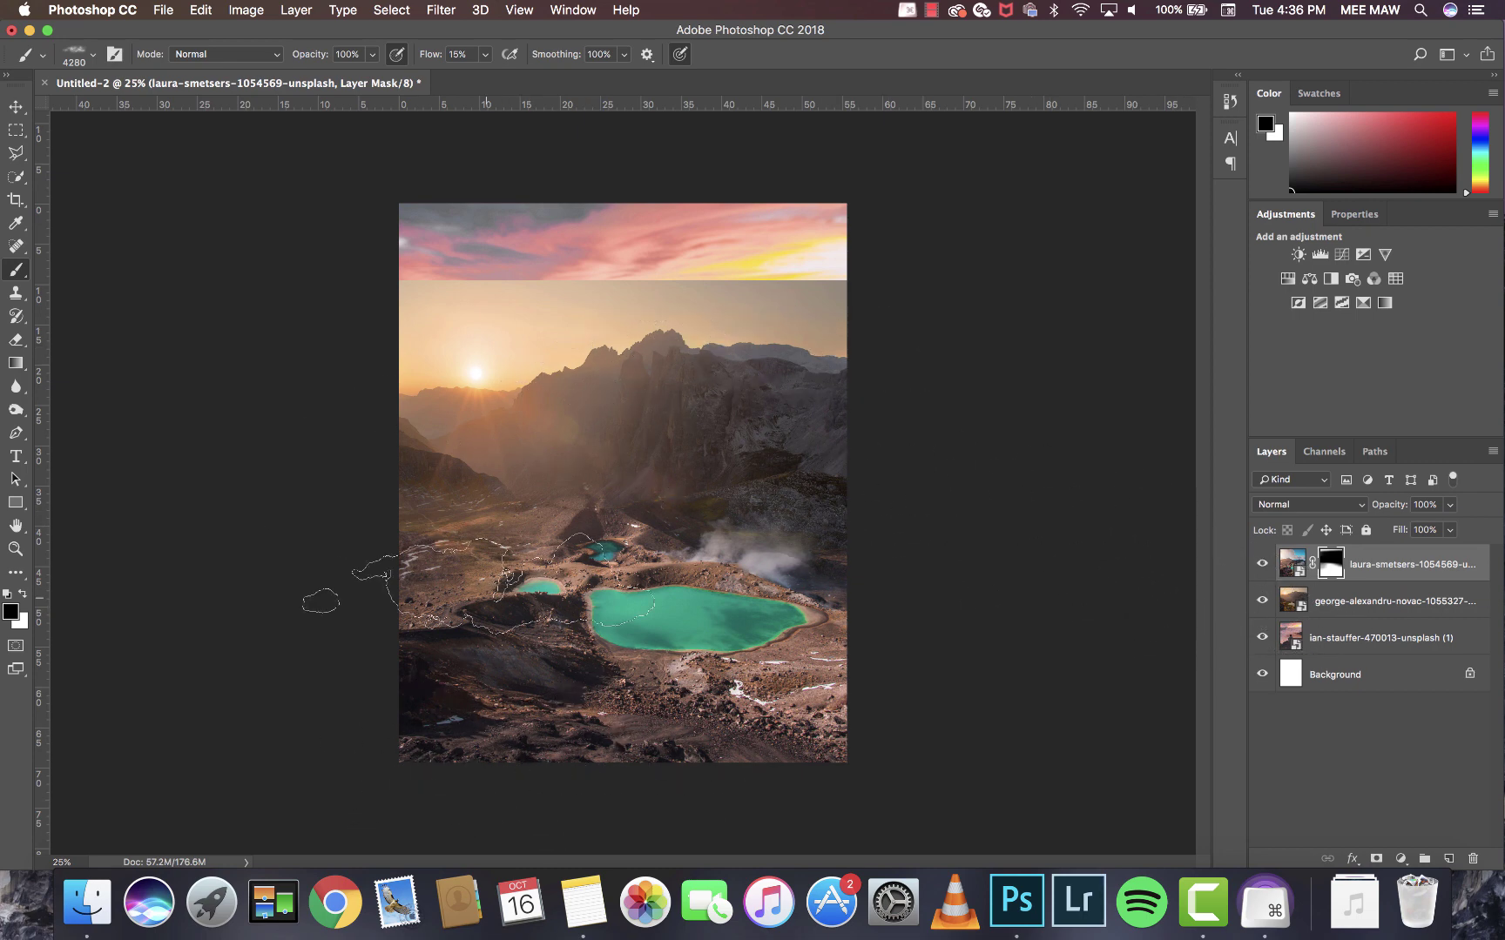
Try masking out the turquoise lakes with broad black strokes, and undo those strokes.
{"action": "key", "text": "super+equal"}
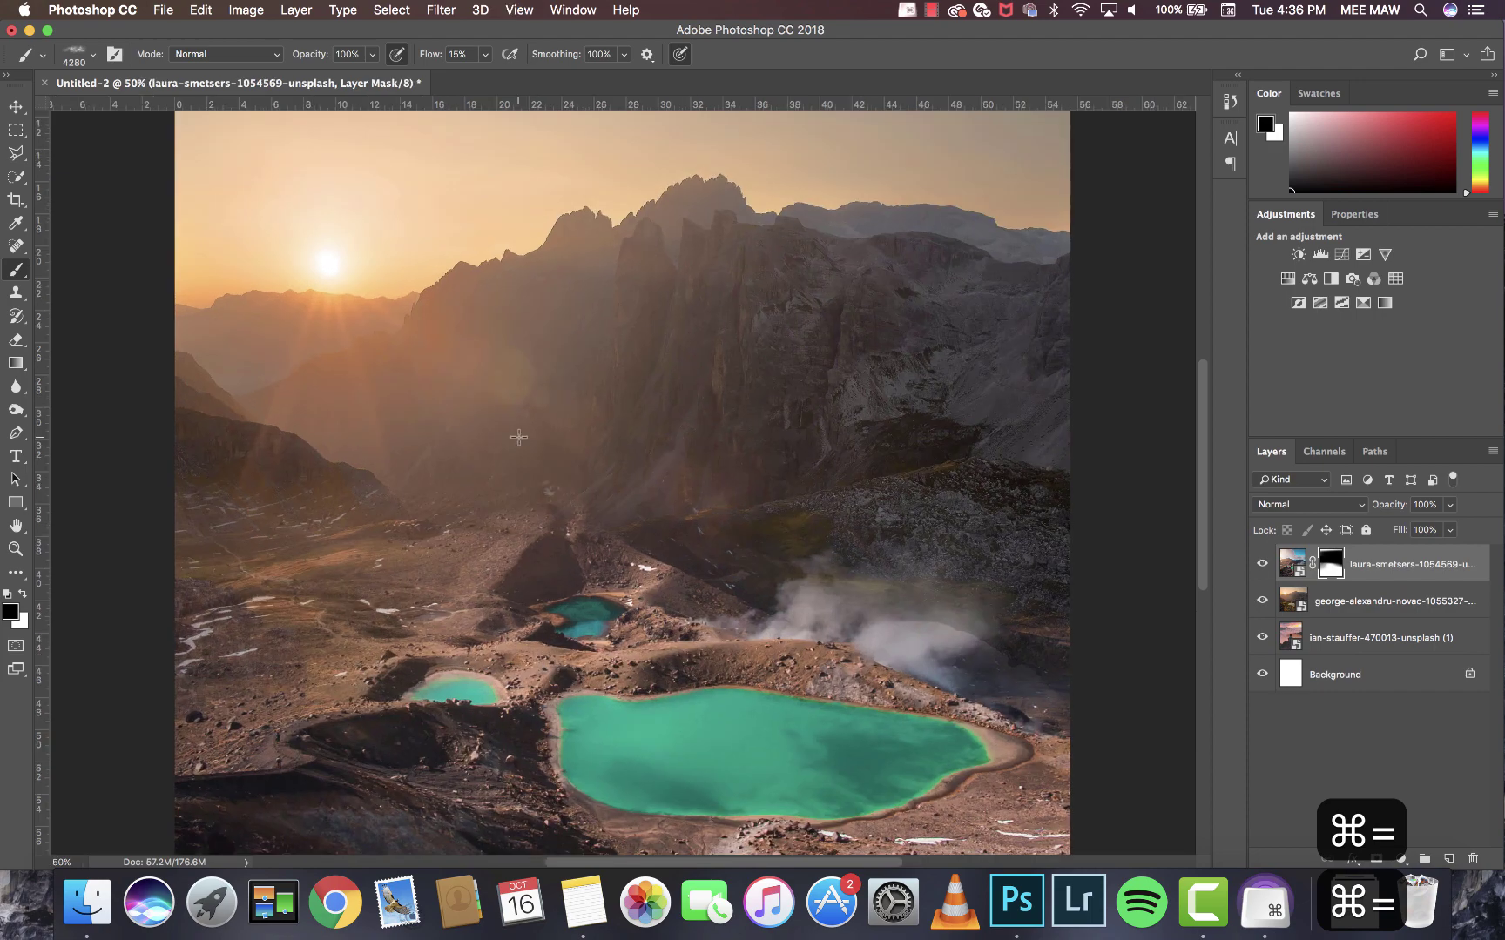
{"action": "key", "text": "super+minus"}
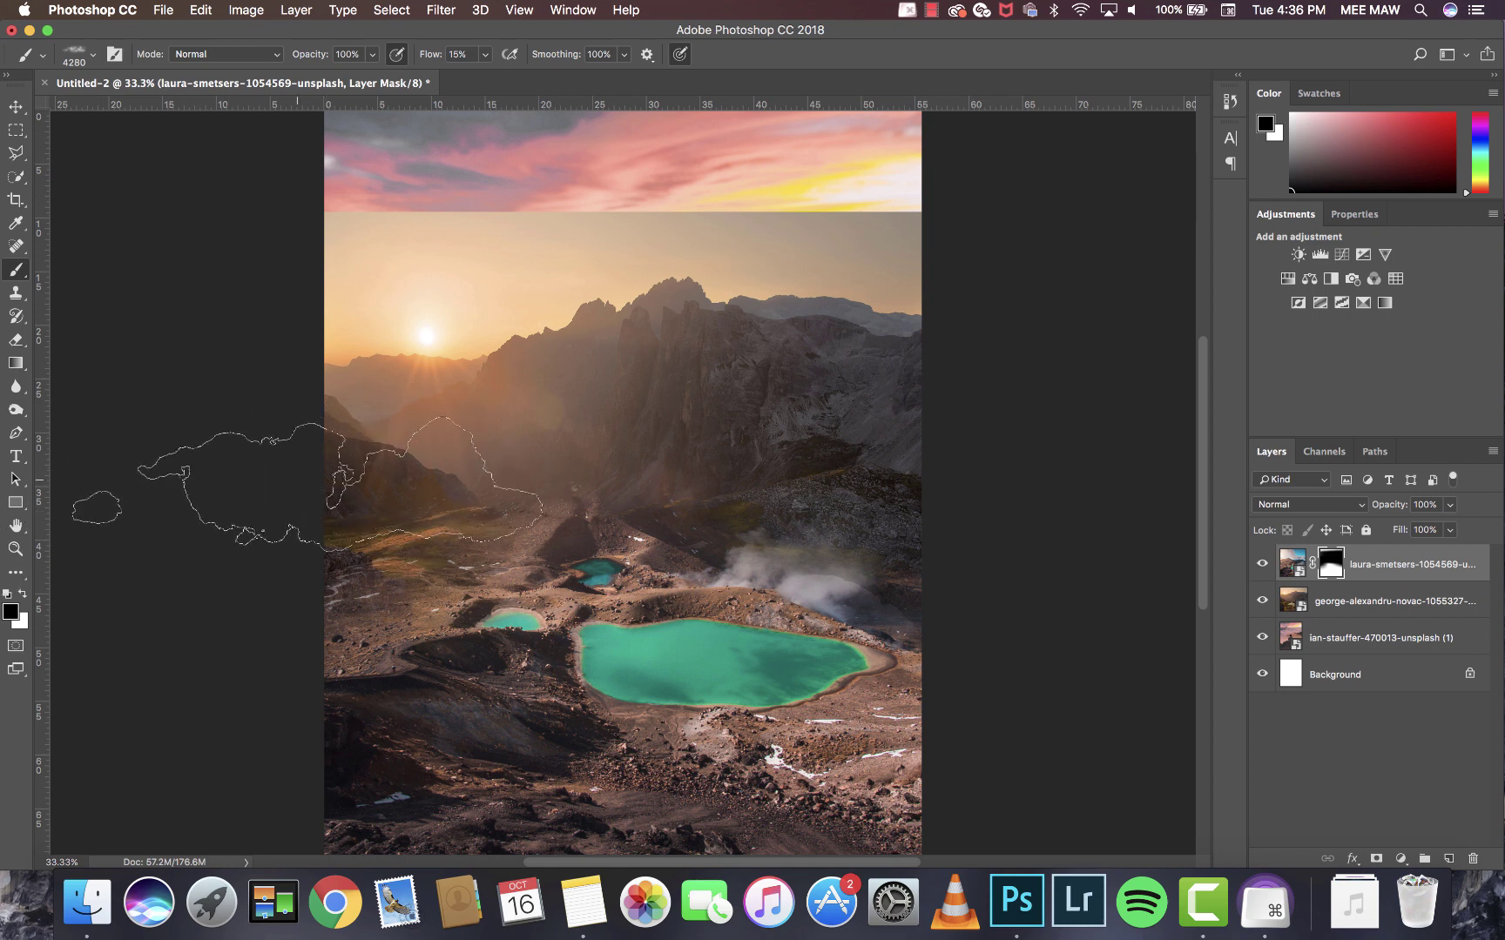
{"action": "mouse_move", "coordinate": [287, 566]}
{"action": "left_mouse_down"}
{"action": "mouse_move", "coordinate": [422, 487]}
{"action": "mouse_move", "coordinate": [522, 592]}
{"action": "mouse_move", "coordinate": [653, 645]}
{"action": "mouse_move", "coordinate": [766, 614]}
{"action": "mouse_move", "coordinate": [723, 622]}
{"action": "left_mouse_up"}
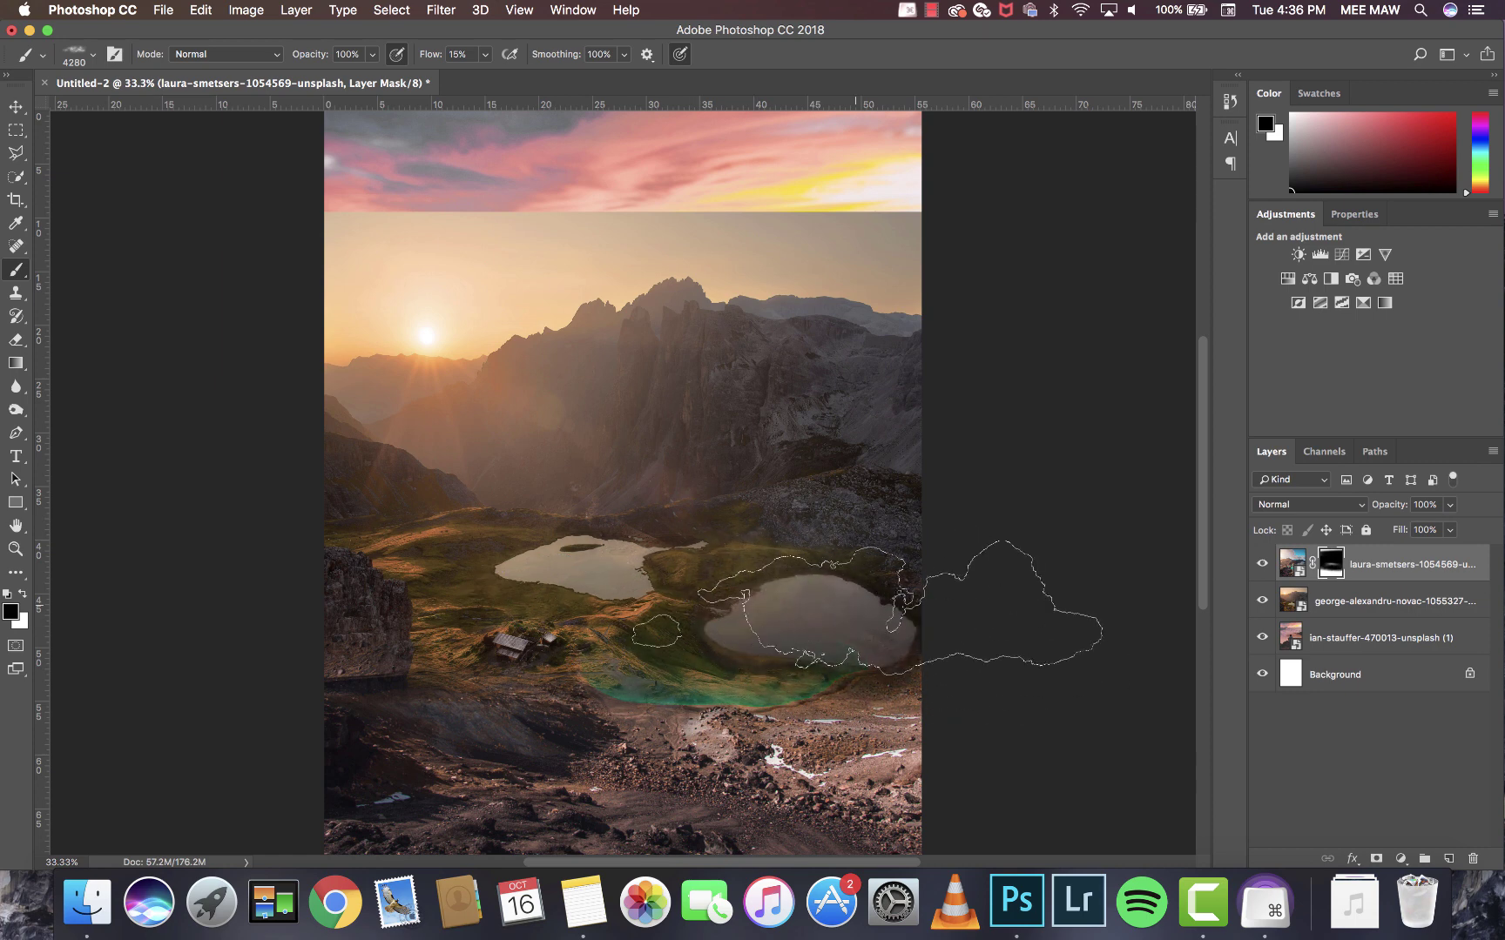
{"action": "key", "text": "super+z"}
{"action": "key", "text": "alt+super+z"}
{"action": "key", "text": "alt+super+z"}
{"action": "key", "text": "alt+super+z"}
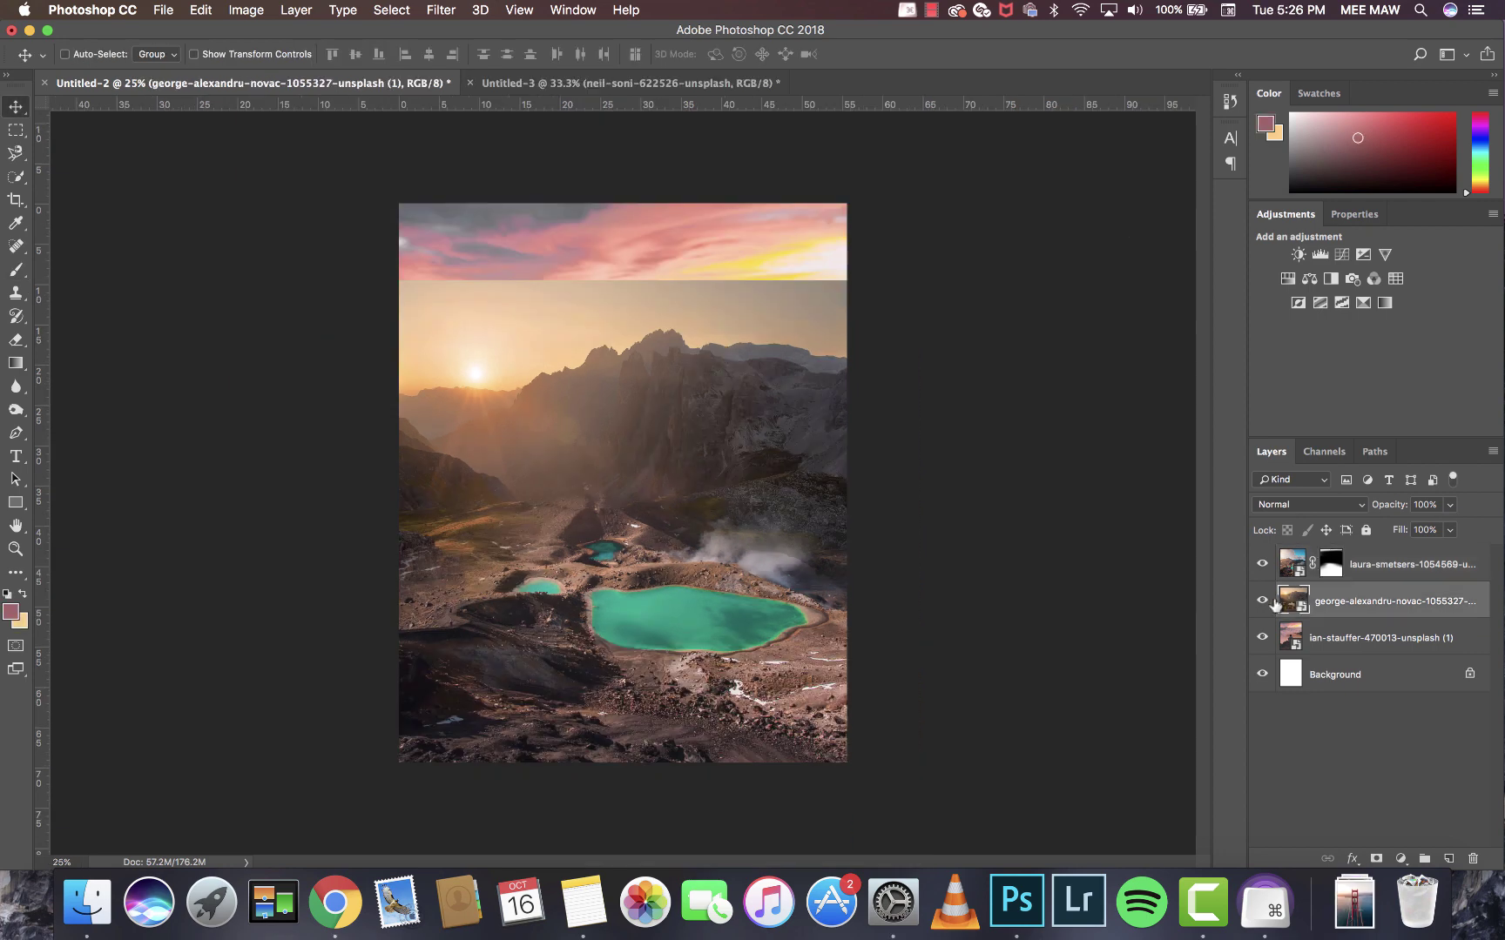
Check the sunset mountain layer by hiding and showing it, and warp its upper edge into an upward bulge.
{"action": "left_click", "coordinate": [1262, 602]}
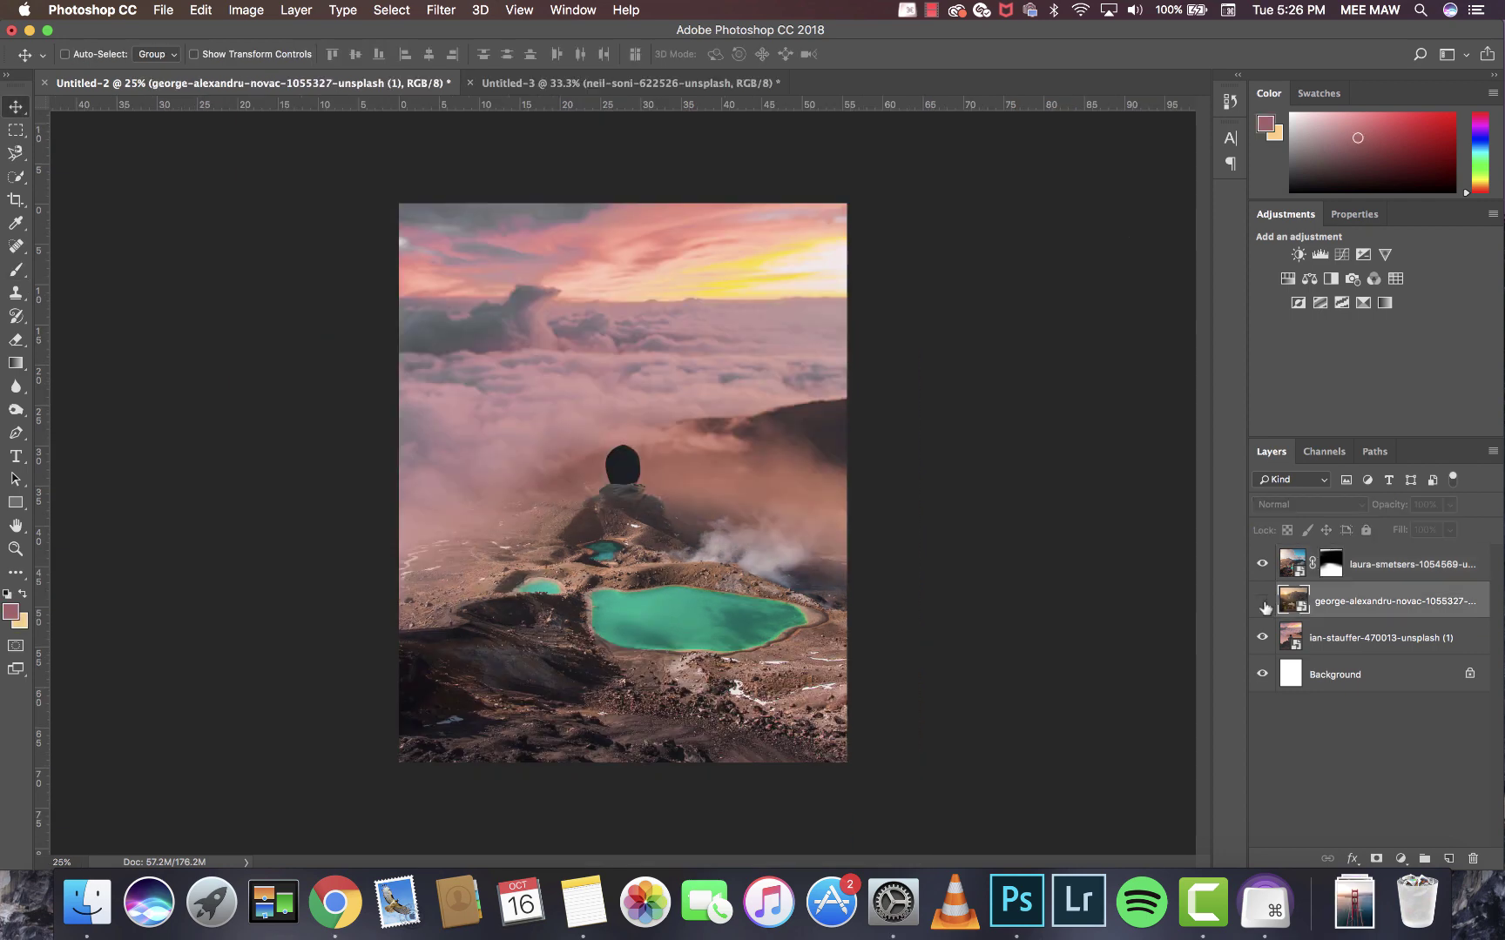
{"action": "left_click", "coordinate": [1264, 604]}
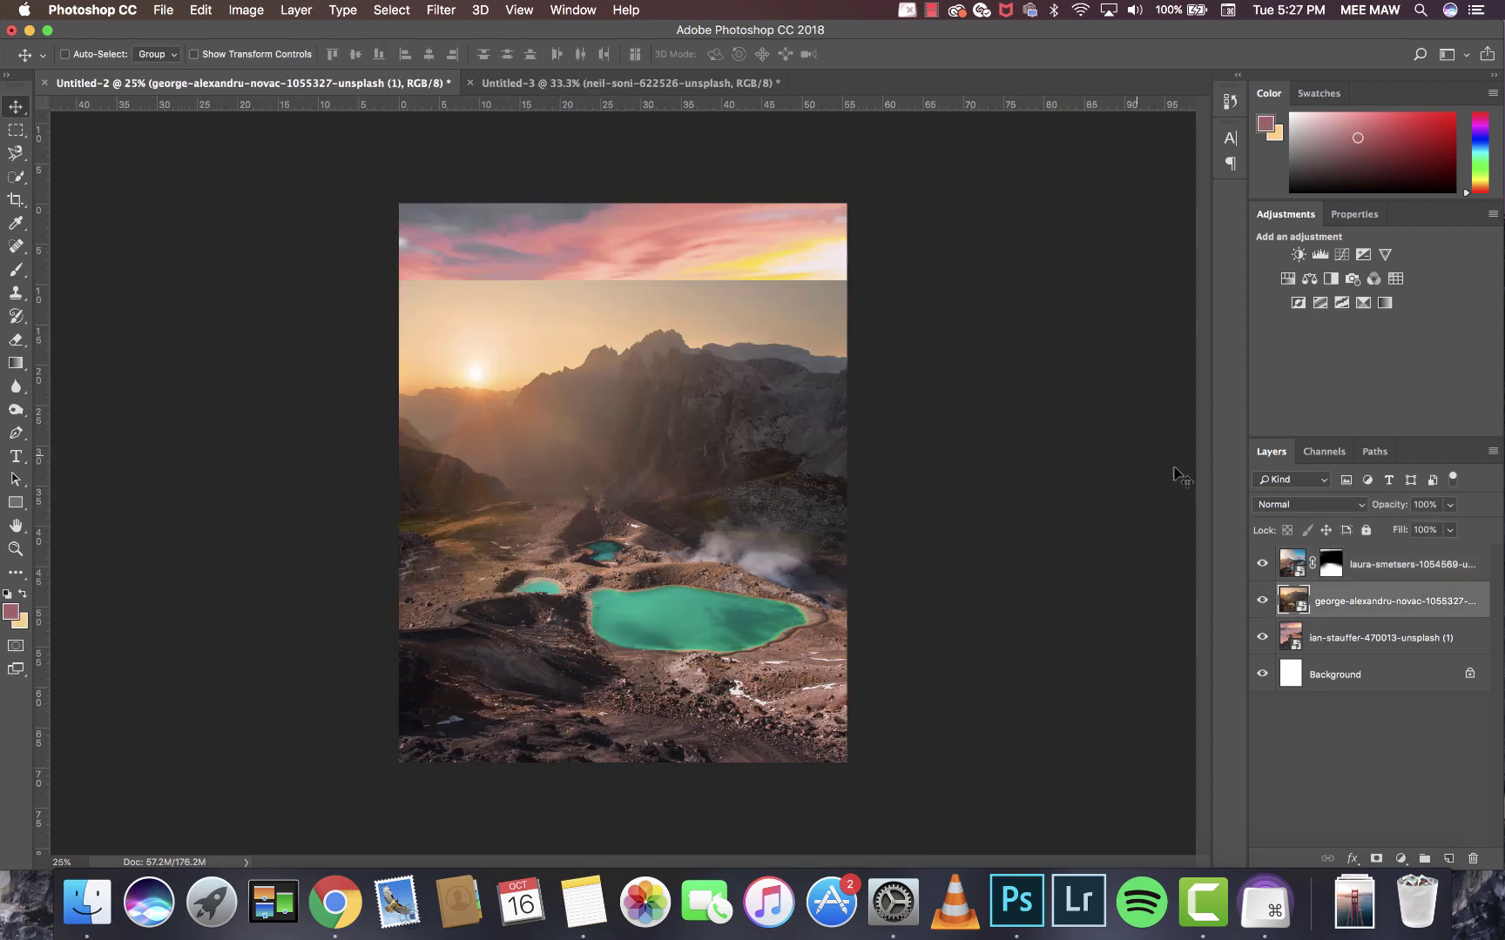
{"action": "key", "text": "super+t"}
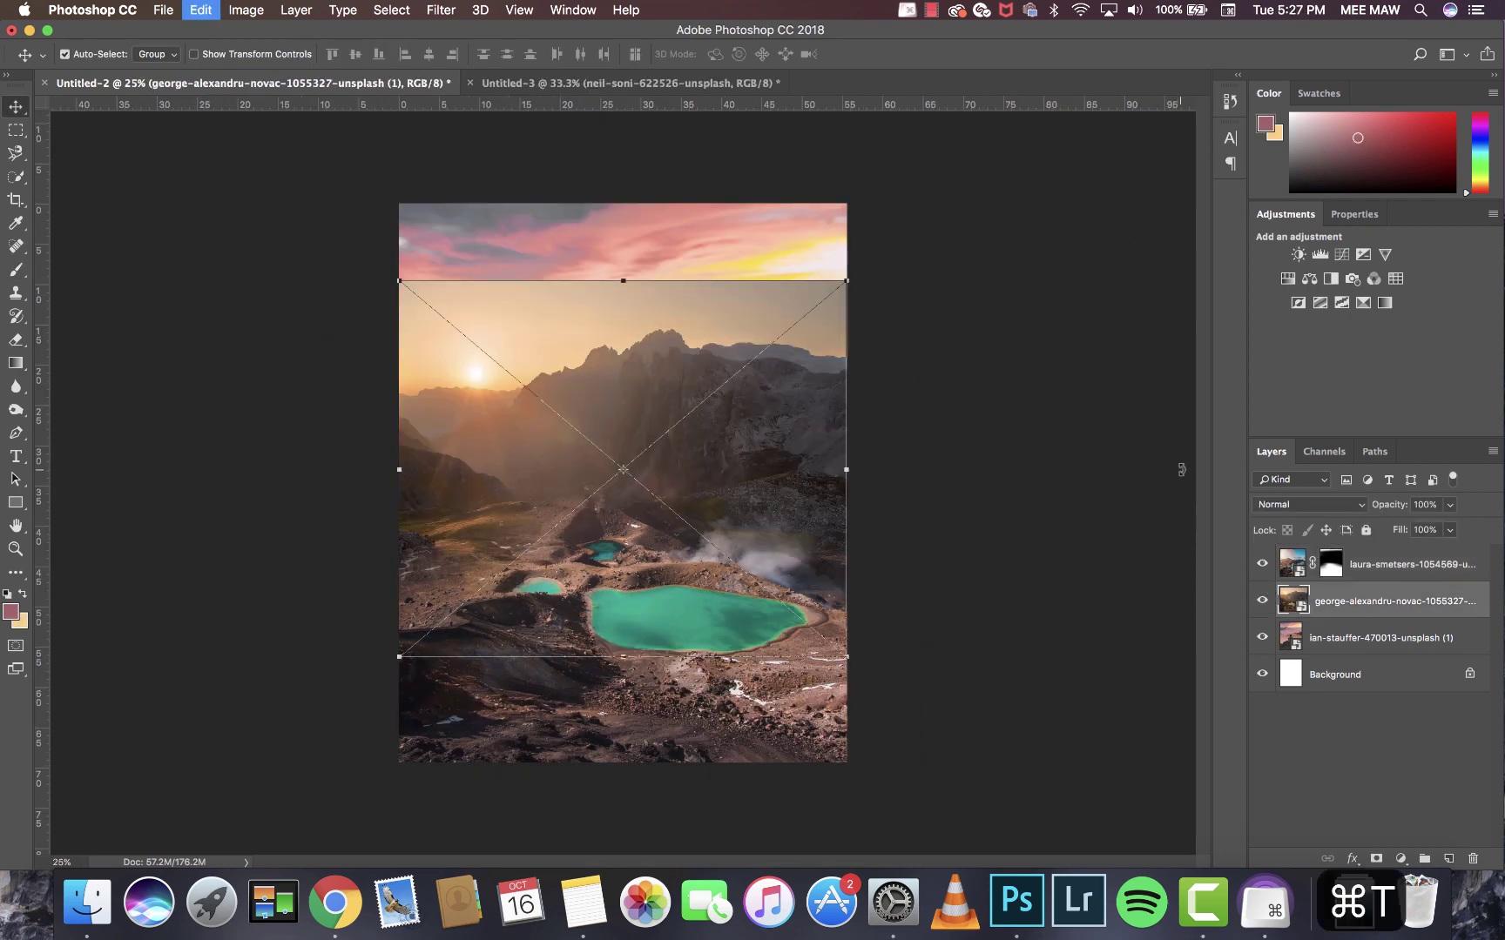
{"action": "right_click", "coordinate": [587, 407]}
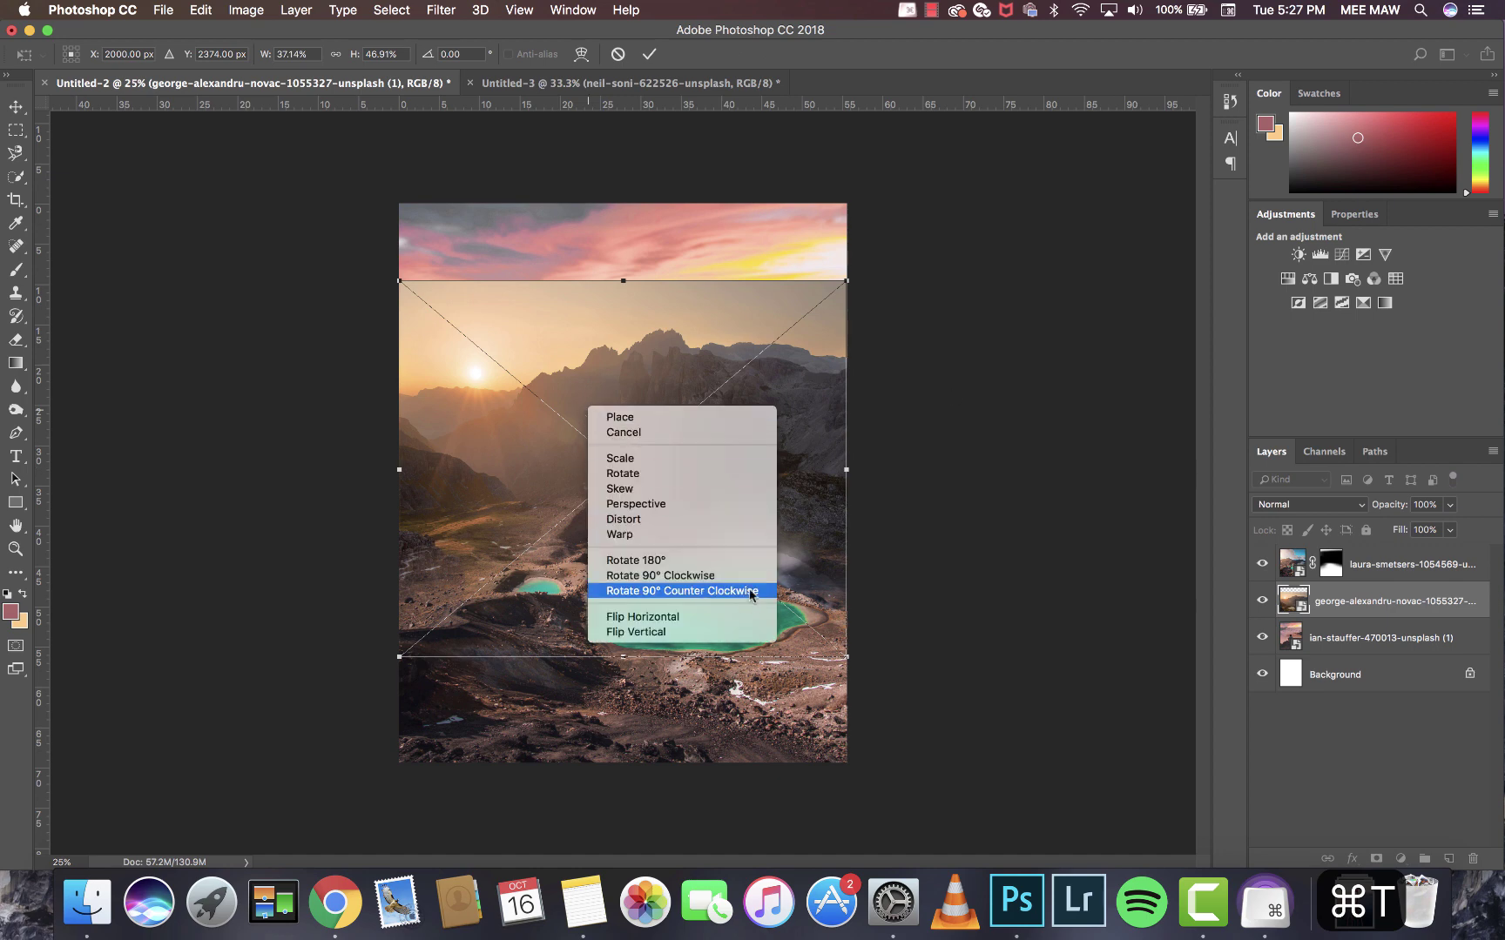
{"action": "left_click", "coordinate": [702, 533]}
{"action": "left_click_drag", "start_coordinate": [538, 283], "coordinate": [543, 258]}
{"action": "left_click_drag", "start_coordinate": [697, 280], "coordinate": [698, 251]}
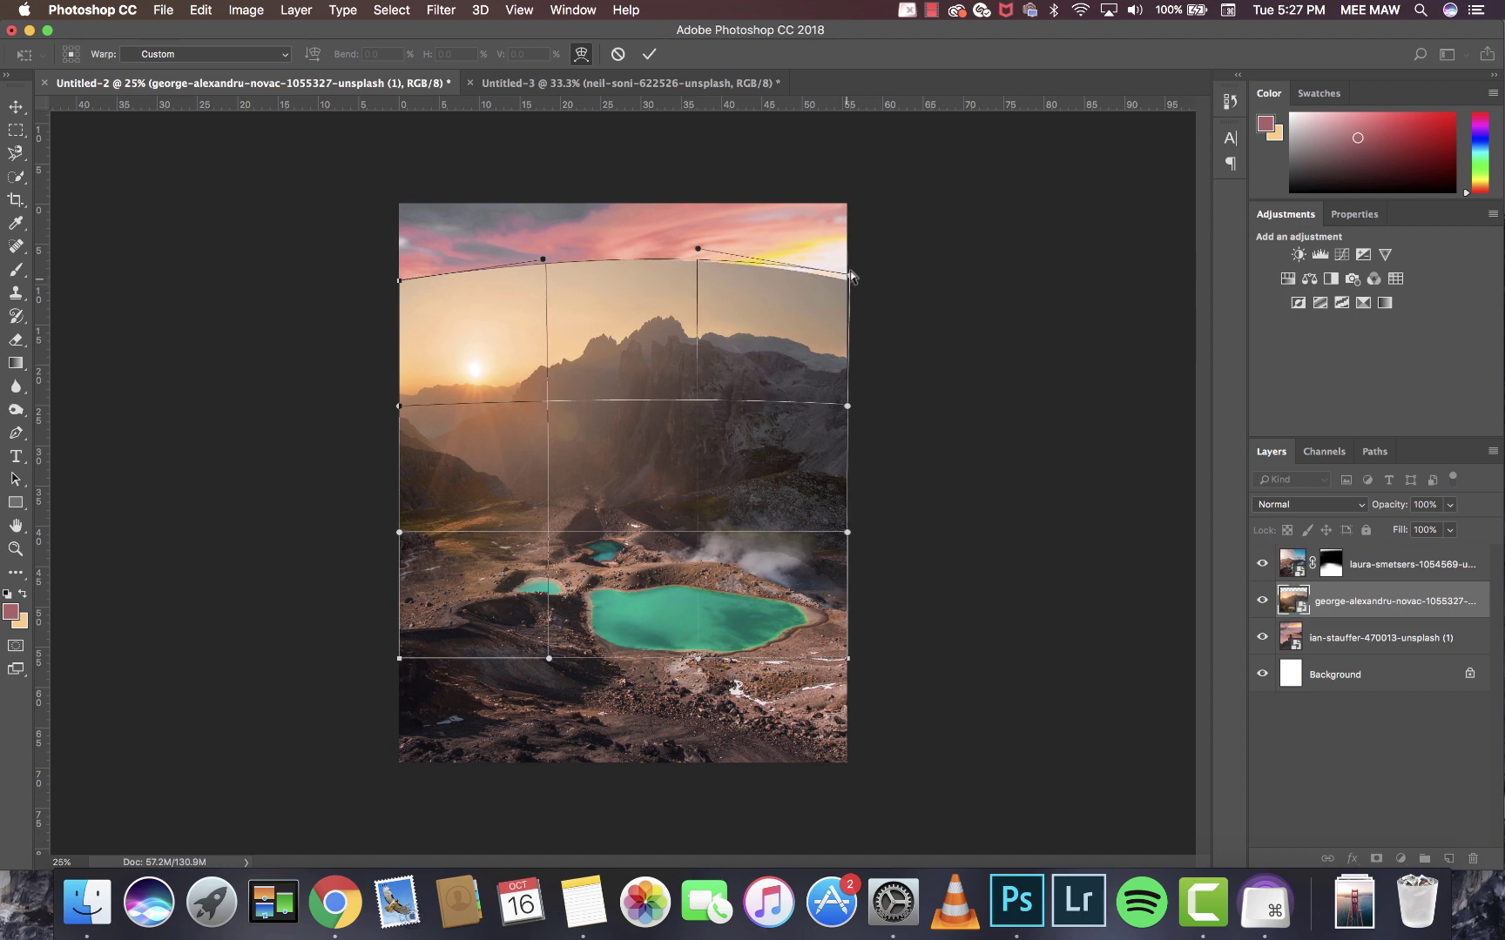
Warp the mountain layer's right side beyond the canvas and its upper left corner above the canvas edge, and apply the warp.
{"action": "left_click_drag", "start_coordinate": [850, 276], "coordinate": [876, 244]}
{"action": "left_click_drag", "start_coordinate": [848, 406], "coordinate": [892, 383]}
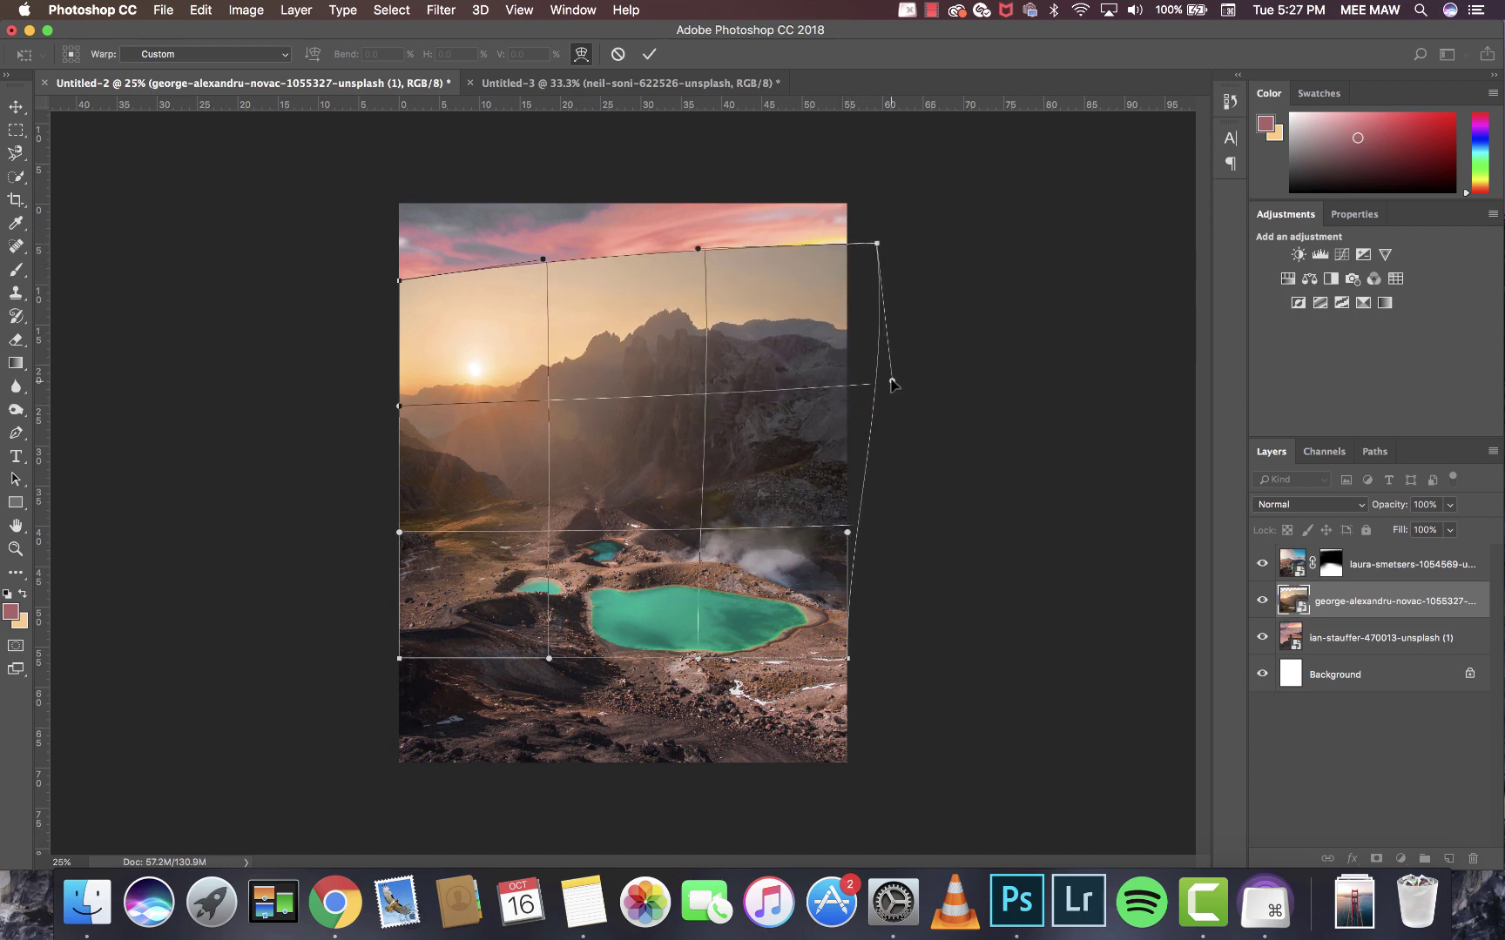
{"action": "left_click_drag", "start_coordinate": [854, 535], "coordinate": [939, 649]}
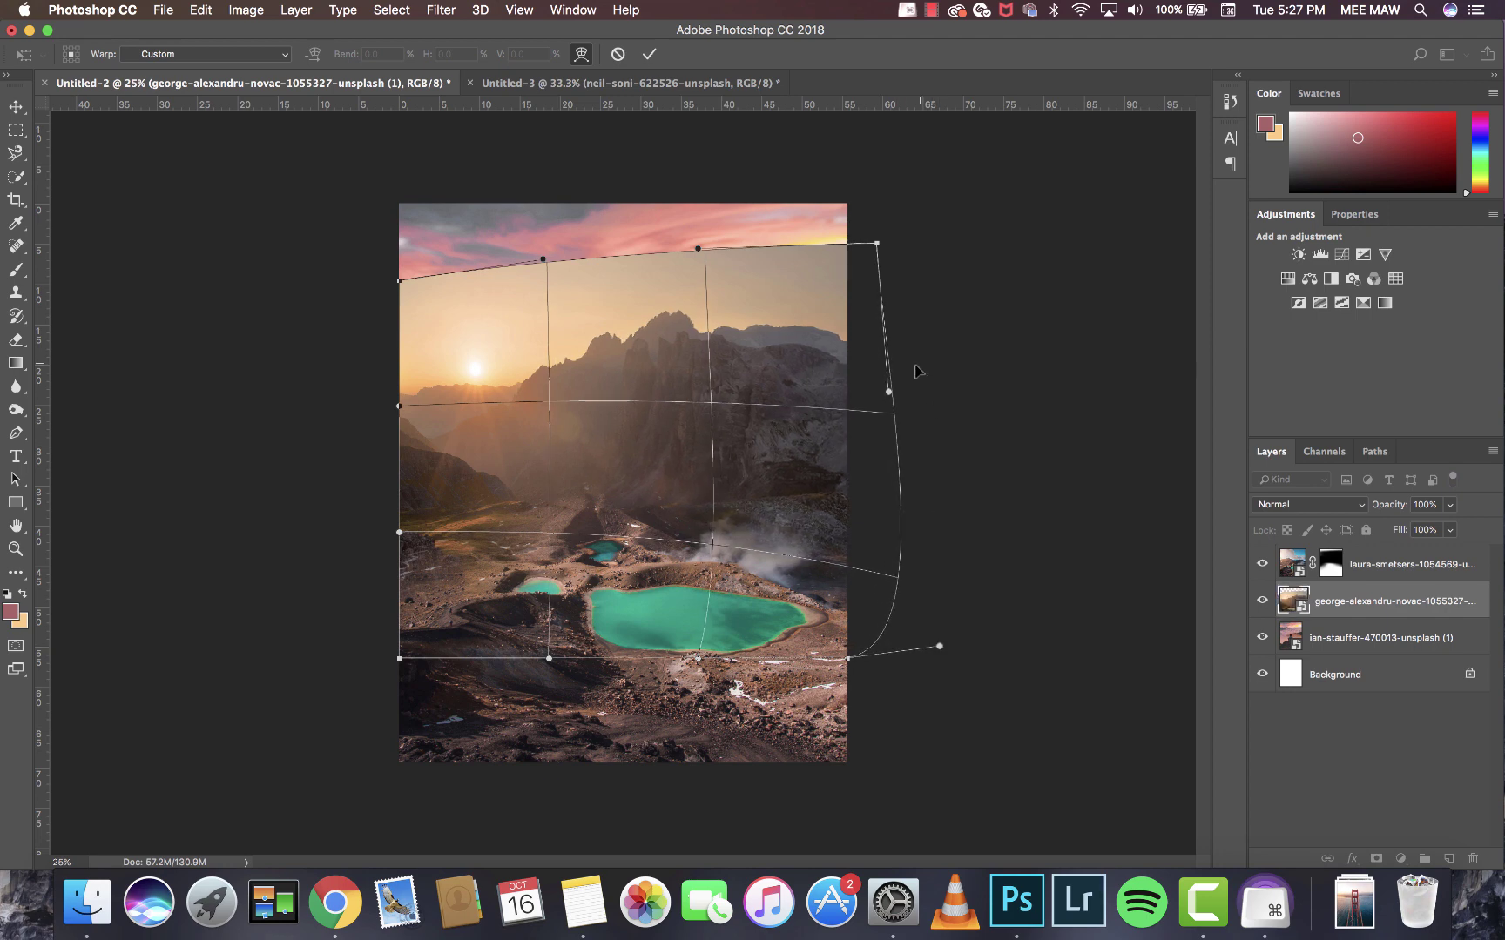
{"action": "mouse_move", "coordinate": [890, 392]}
{"action": "left_mouse_down"}
{"action": "mouse_move", "coordinate": [918, 342]}
{"action": "mouse_move", "coordinate": [899, 393]}
{"action": "mouse_move", "coordinate": [902, 382]}
{"action": "left_mouse_up"}
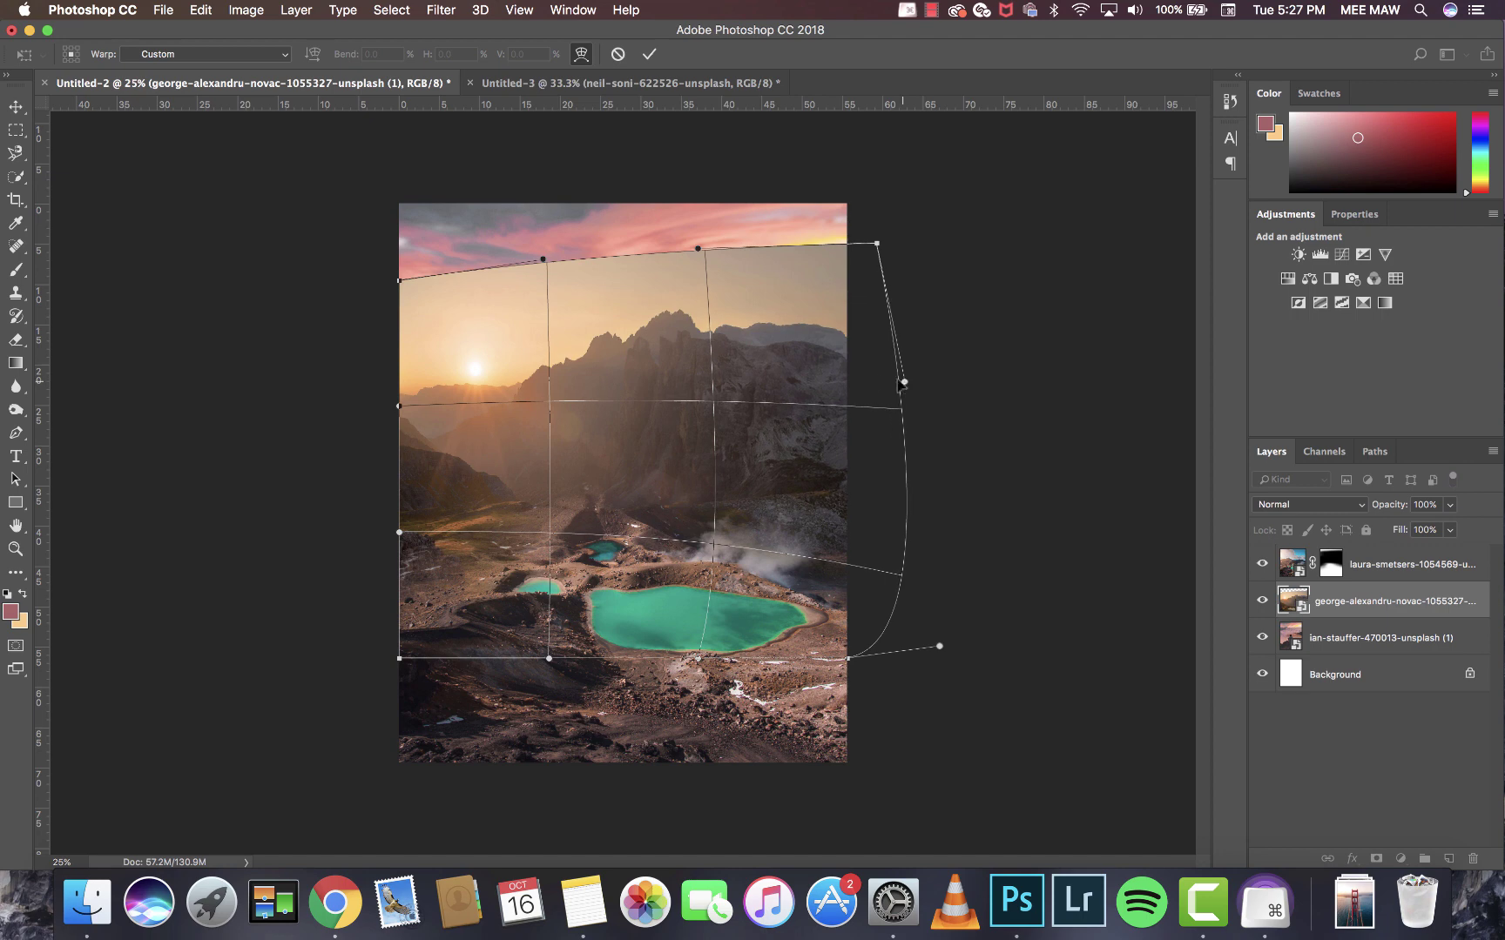
{"action": "left_click_drag", "start_coordinate": [400, 280], "coordinate": [361, 196]}
{"action": "key", "text": "Return"}
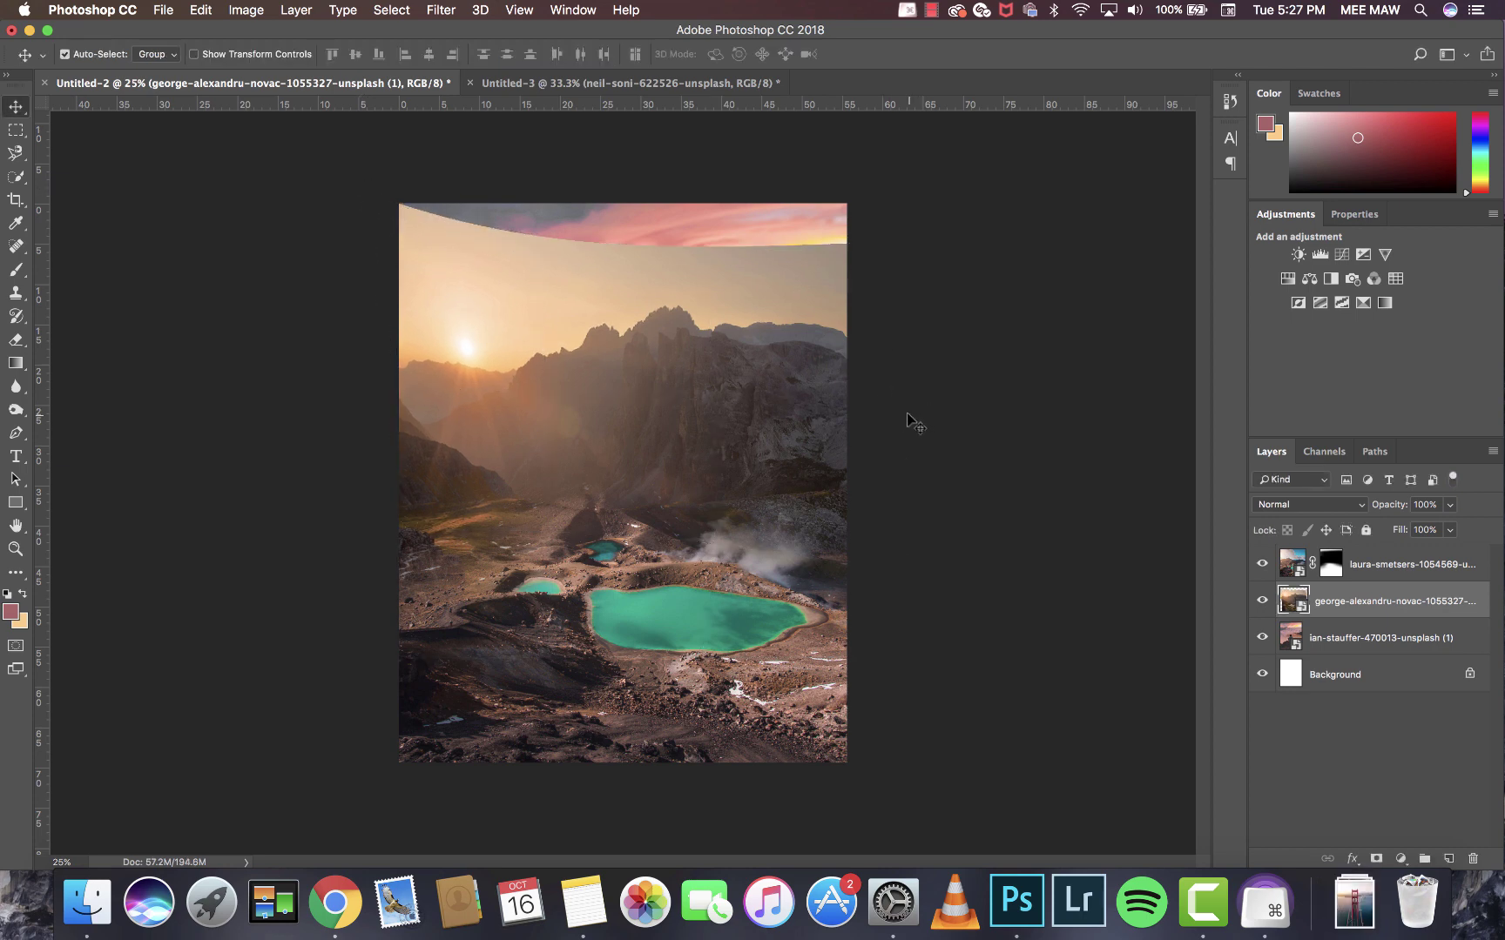
Stretch the warped mountain layer upward to 131.74% height so its sky fills the whole upper canvas.
{"action": "key", "text": "super+t"}
{"action": "left_click_drag", "start_coordinate": [646, 189], "coordinate": [655, 142]}
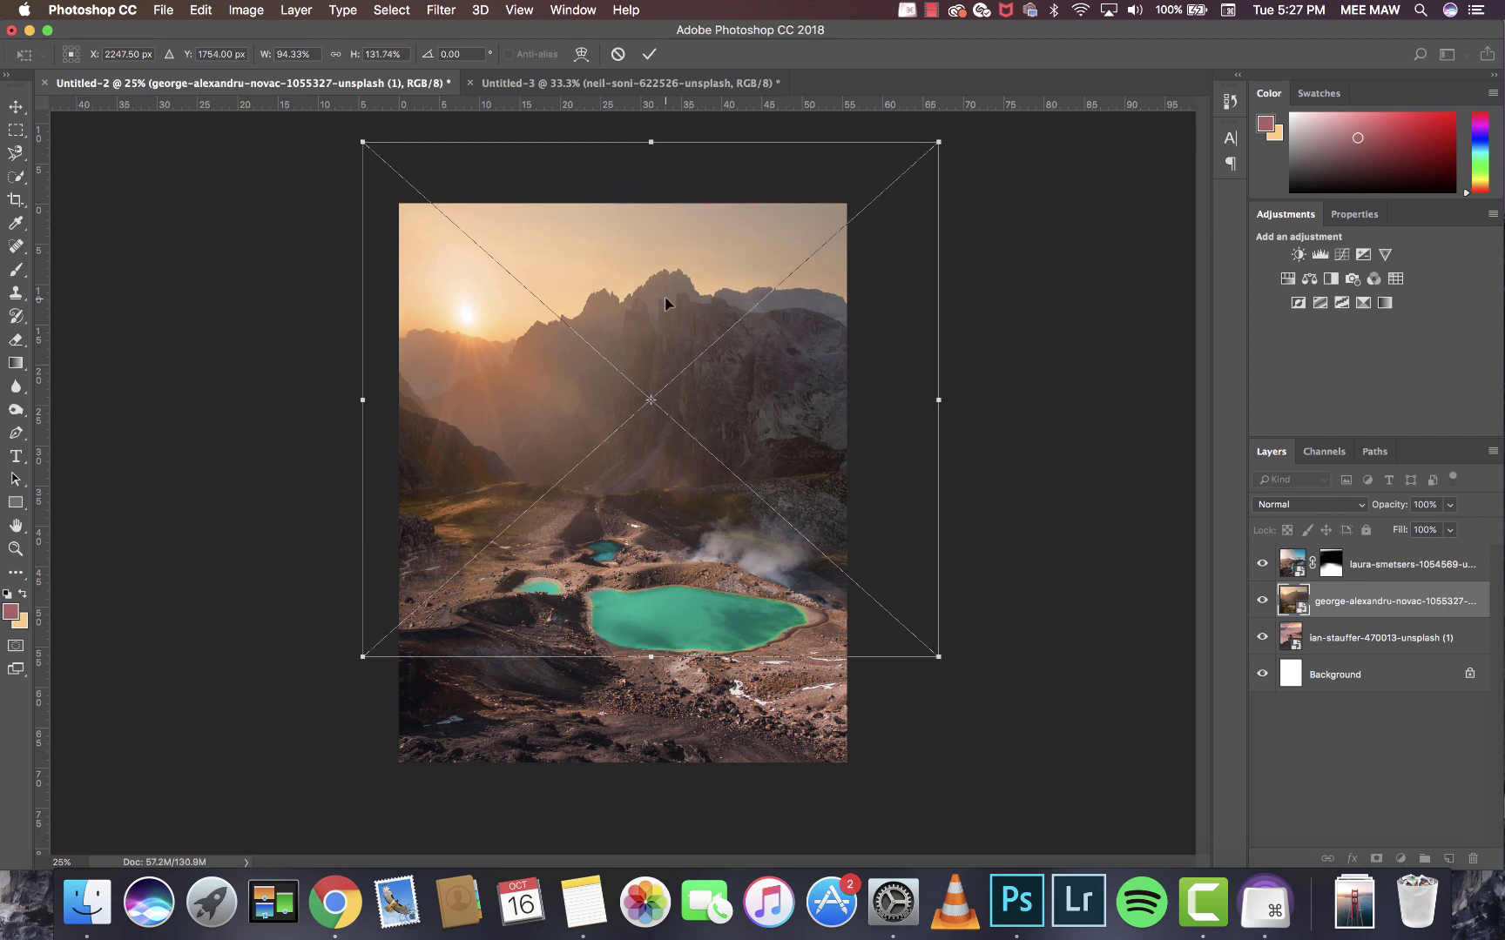
{"action": "key", "text": "Return"}
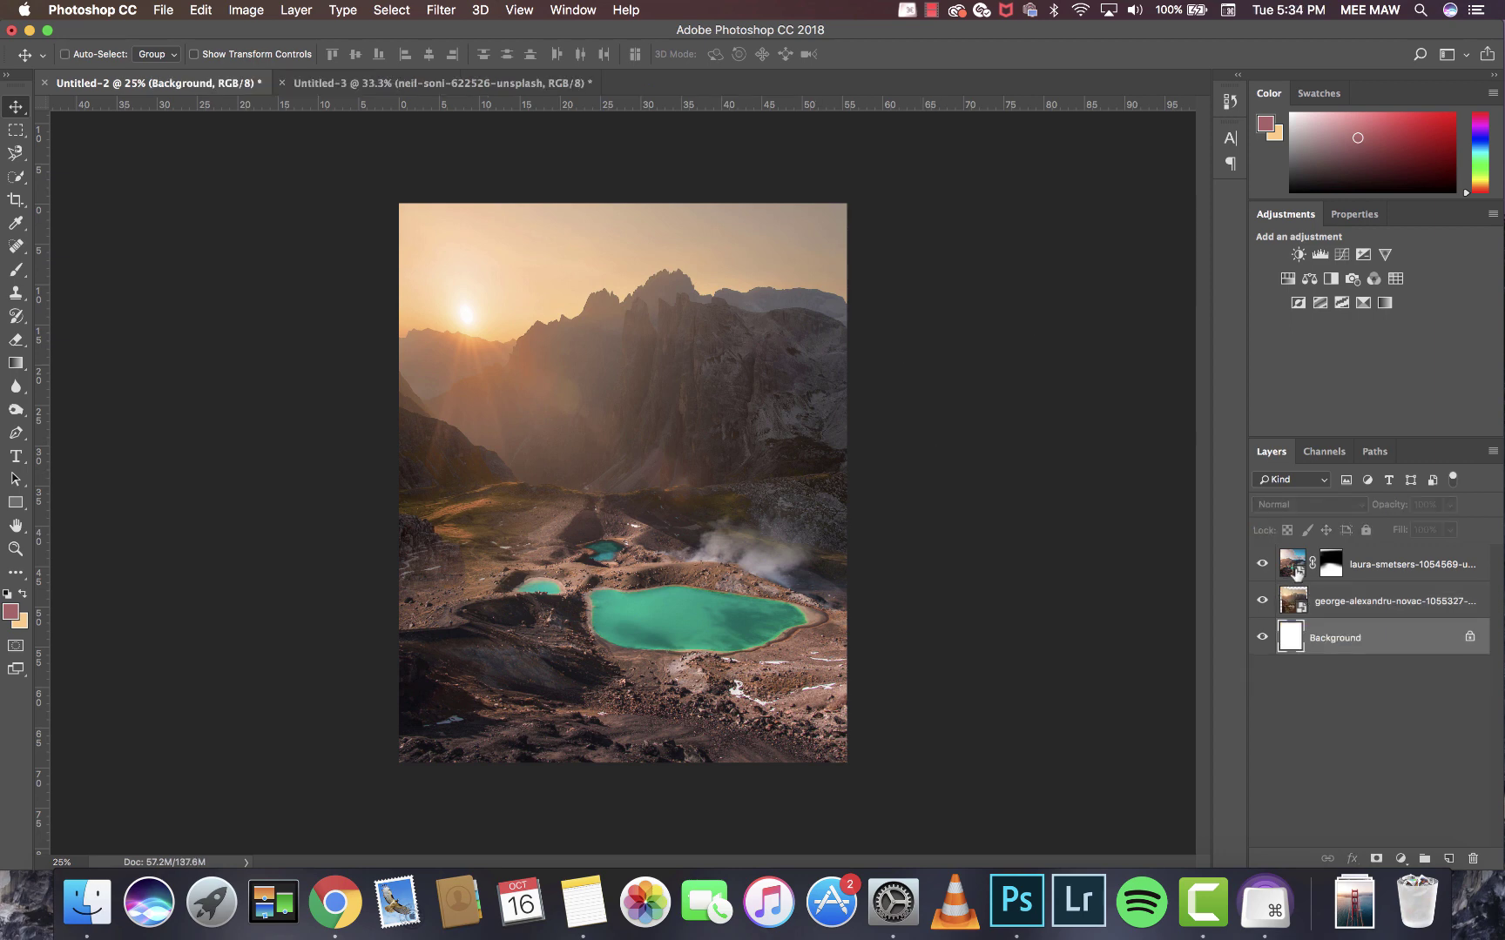
Try to warp the turquoise lake layer together with its linked mask.
{"action": "left_click", "coordinate": [1295, 570]}
{"action": "key", "text": "super+t"}
{"action": "right_click", "coordinate": [752, 494]}
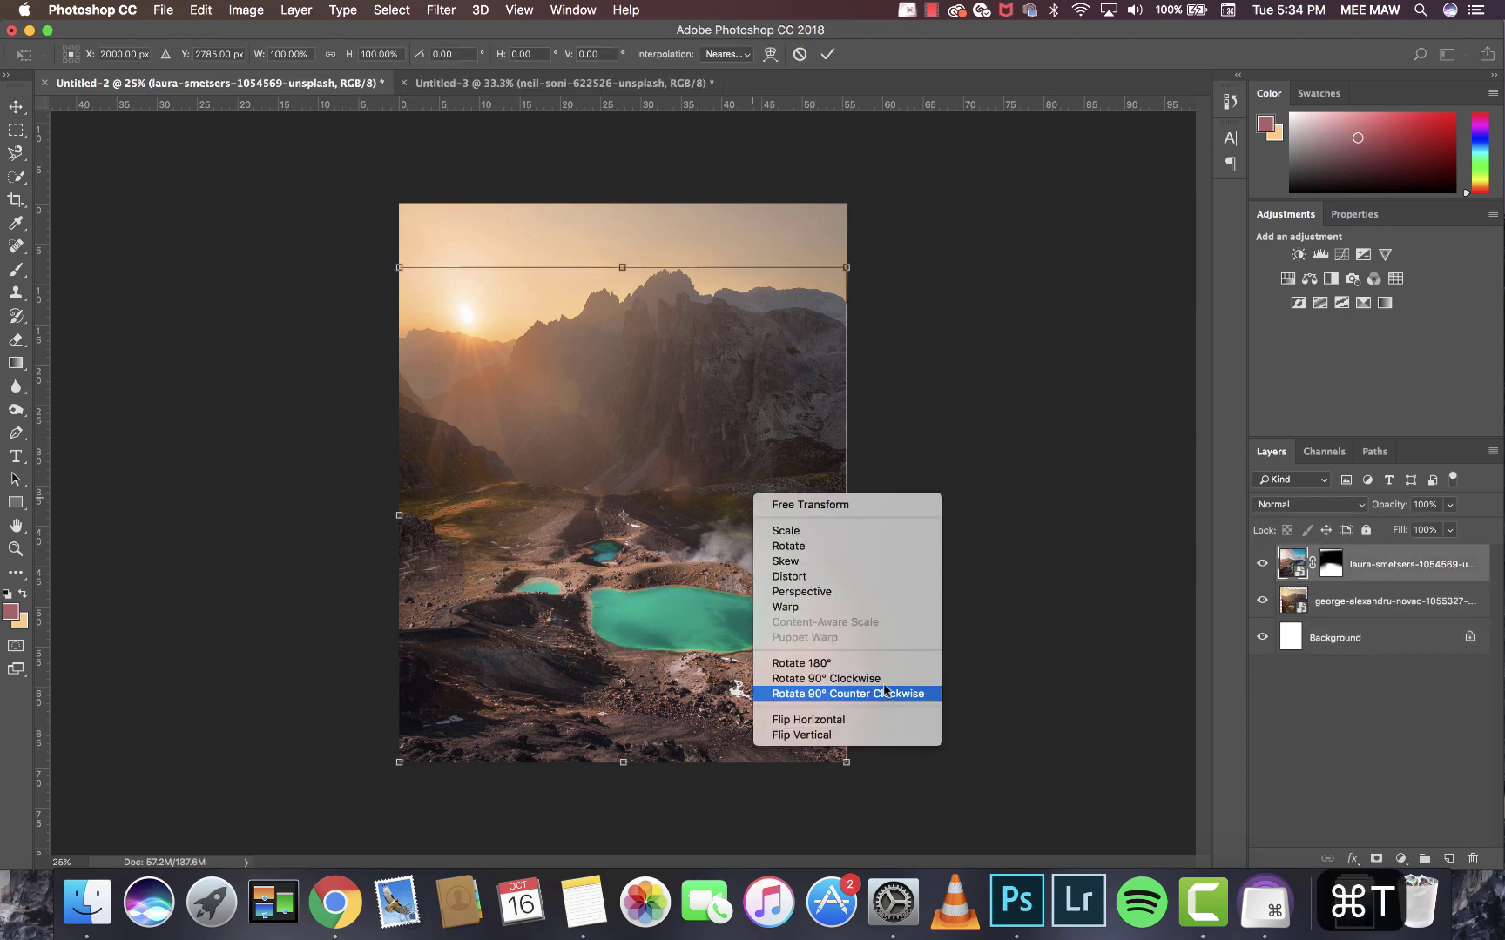
{"action": "left_click", "coordinate": [777, 607]}
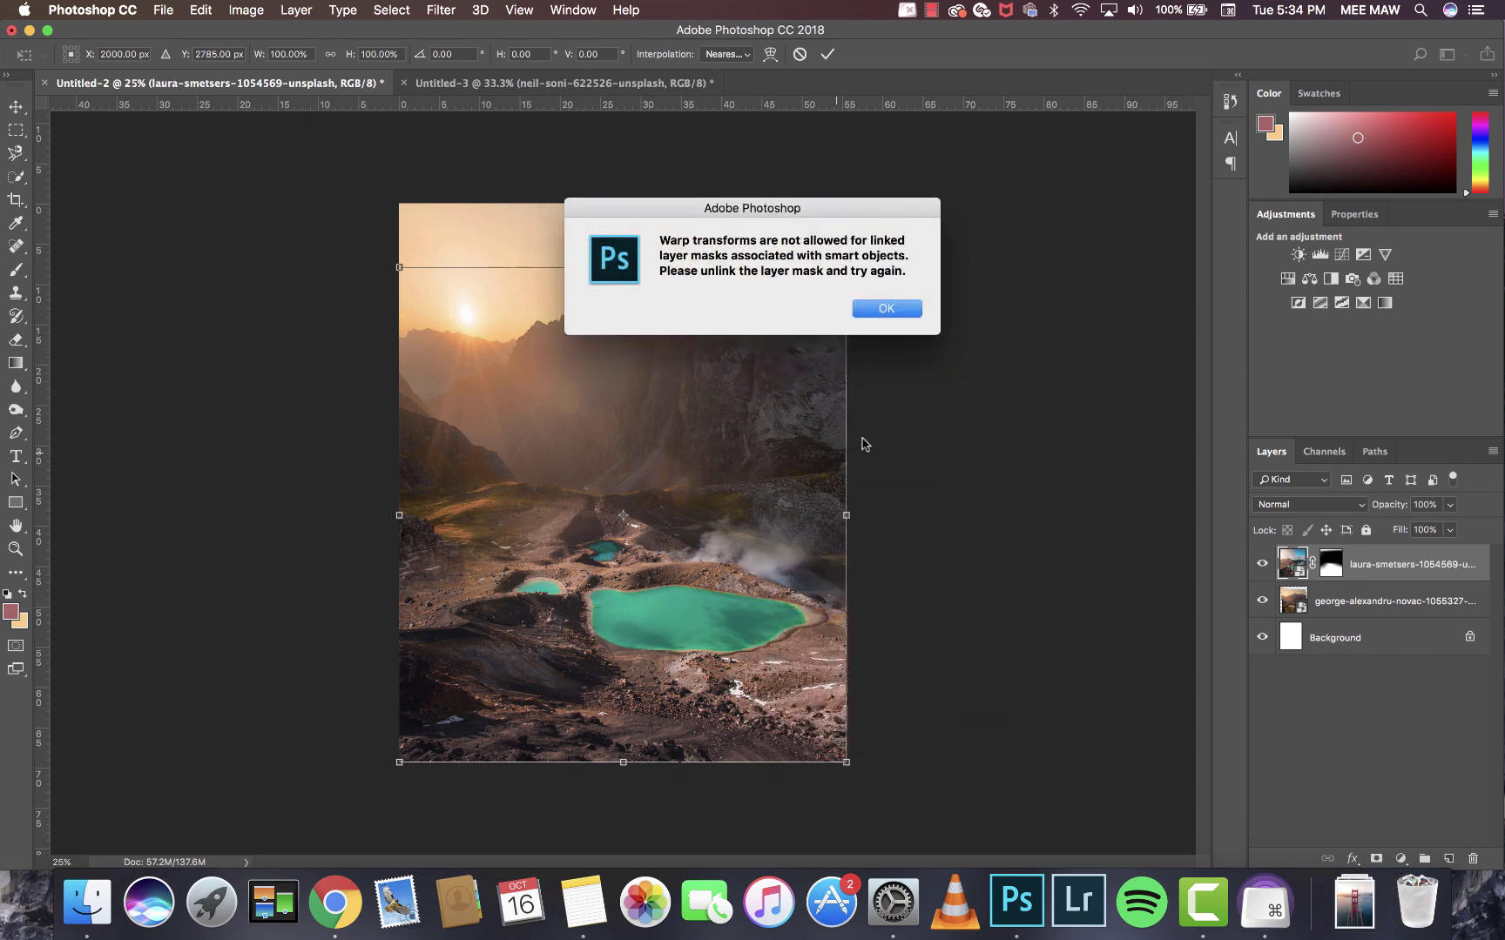
{"action": "left_click", "coordinate": [897, 307]}
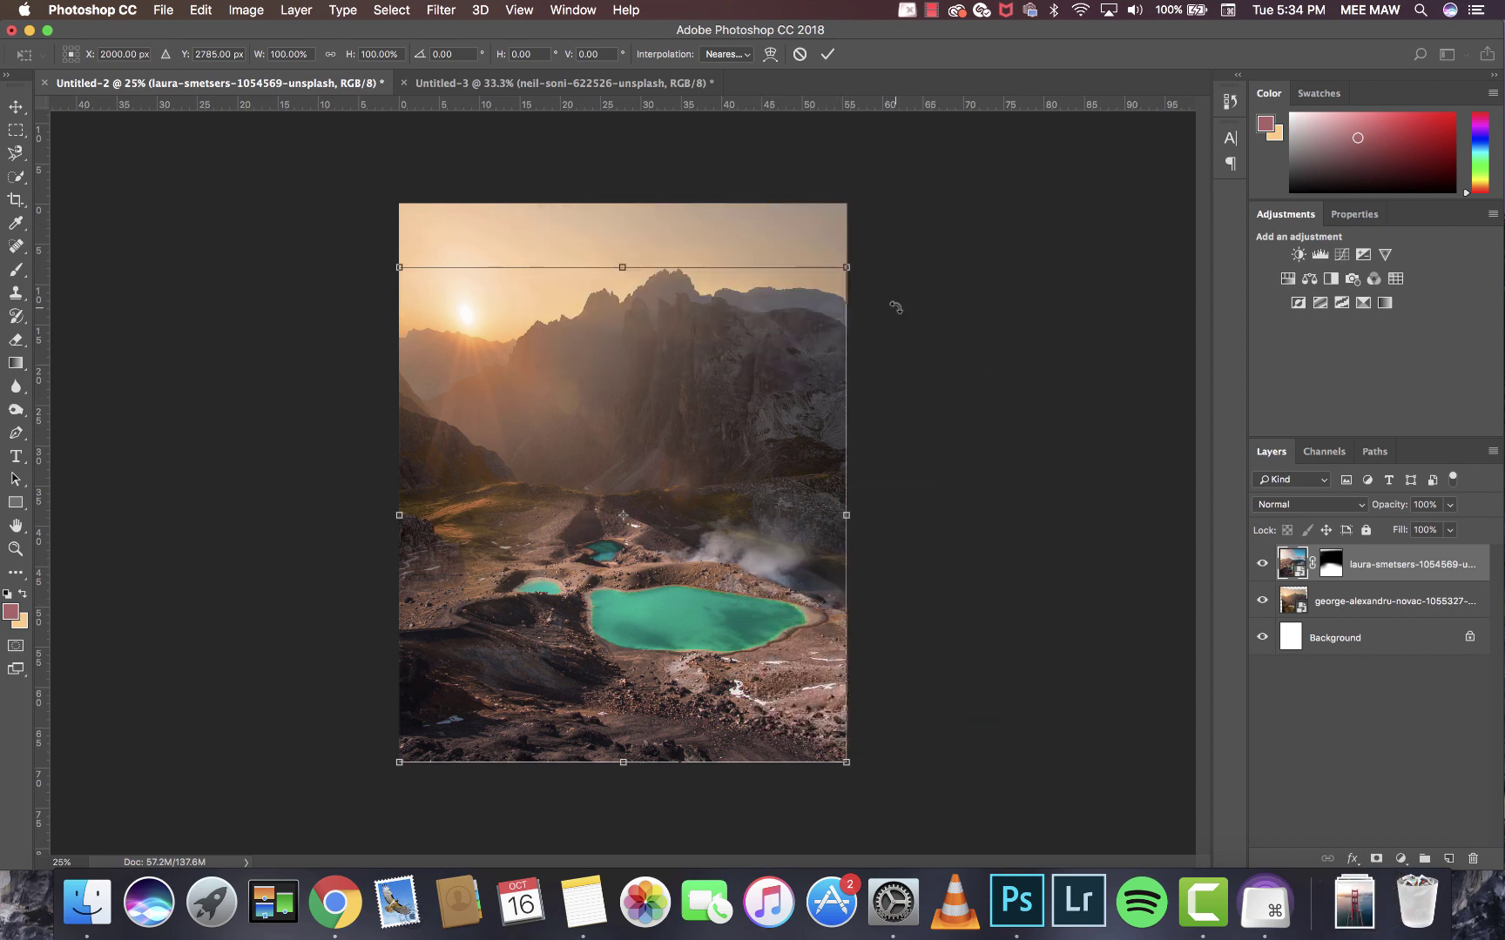
{"action": "key", "text": "Return"}
Compress the lake layer from above to 86.52% height, and move it up to cover the grassy foreground below the mountains.
{"action": "key", "text": "super+t"}
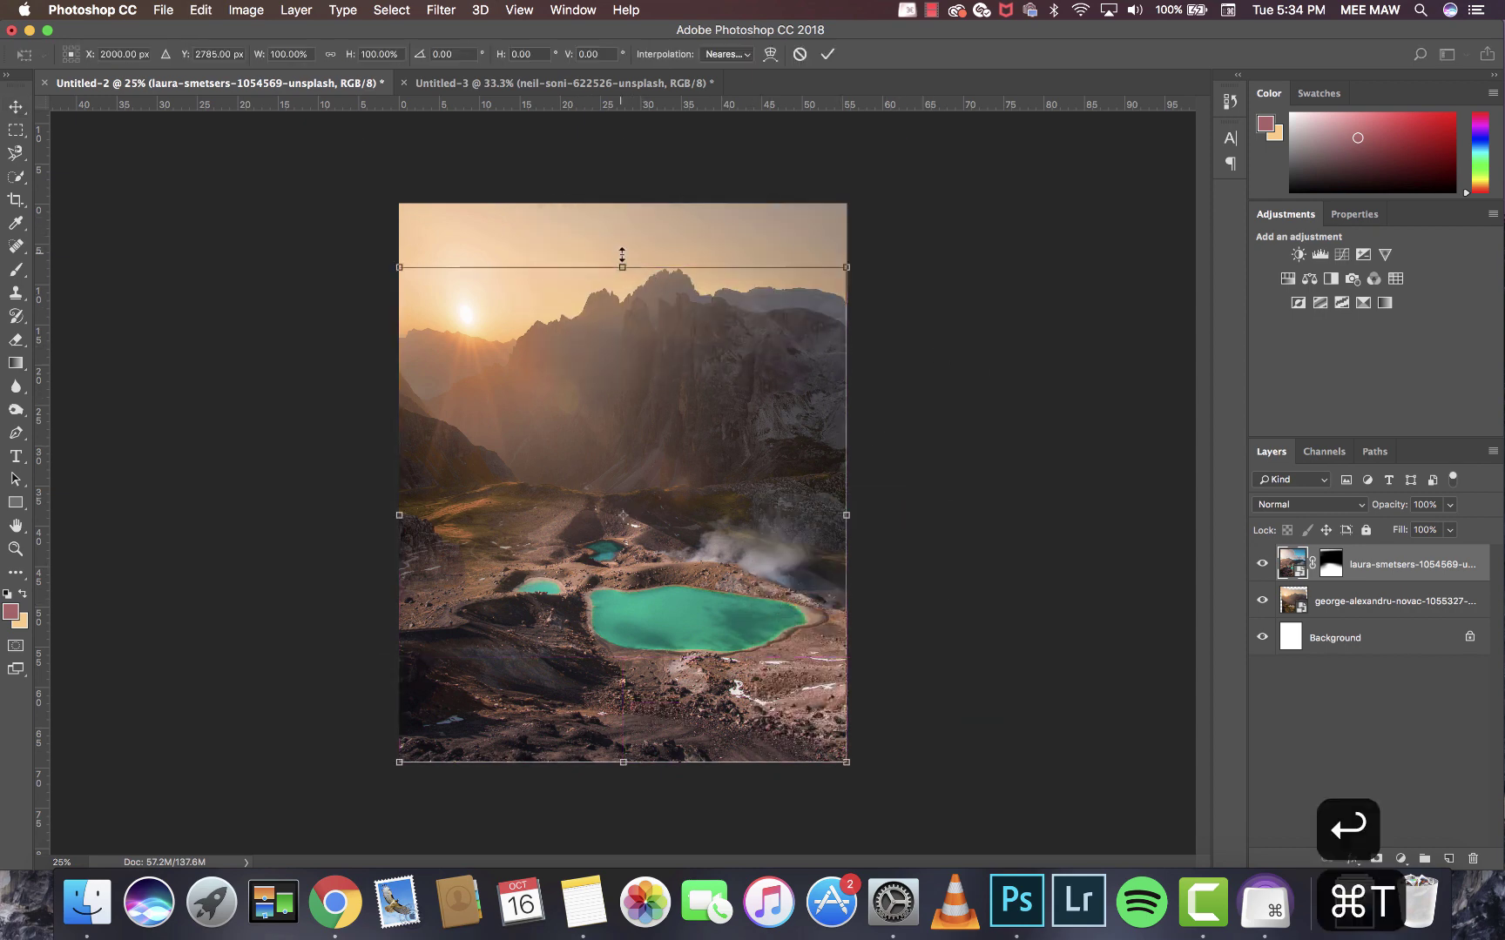
{"action": "left_click_drag", "start_coordinate": [622, 256], "coordinate": [622, 323]}
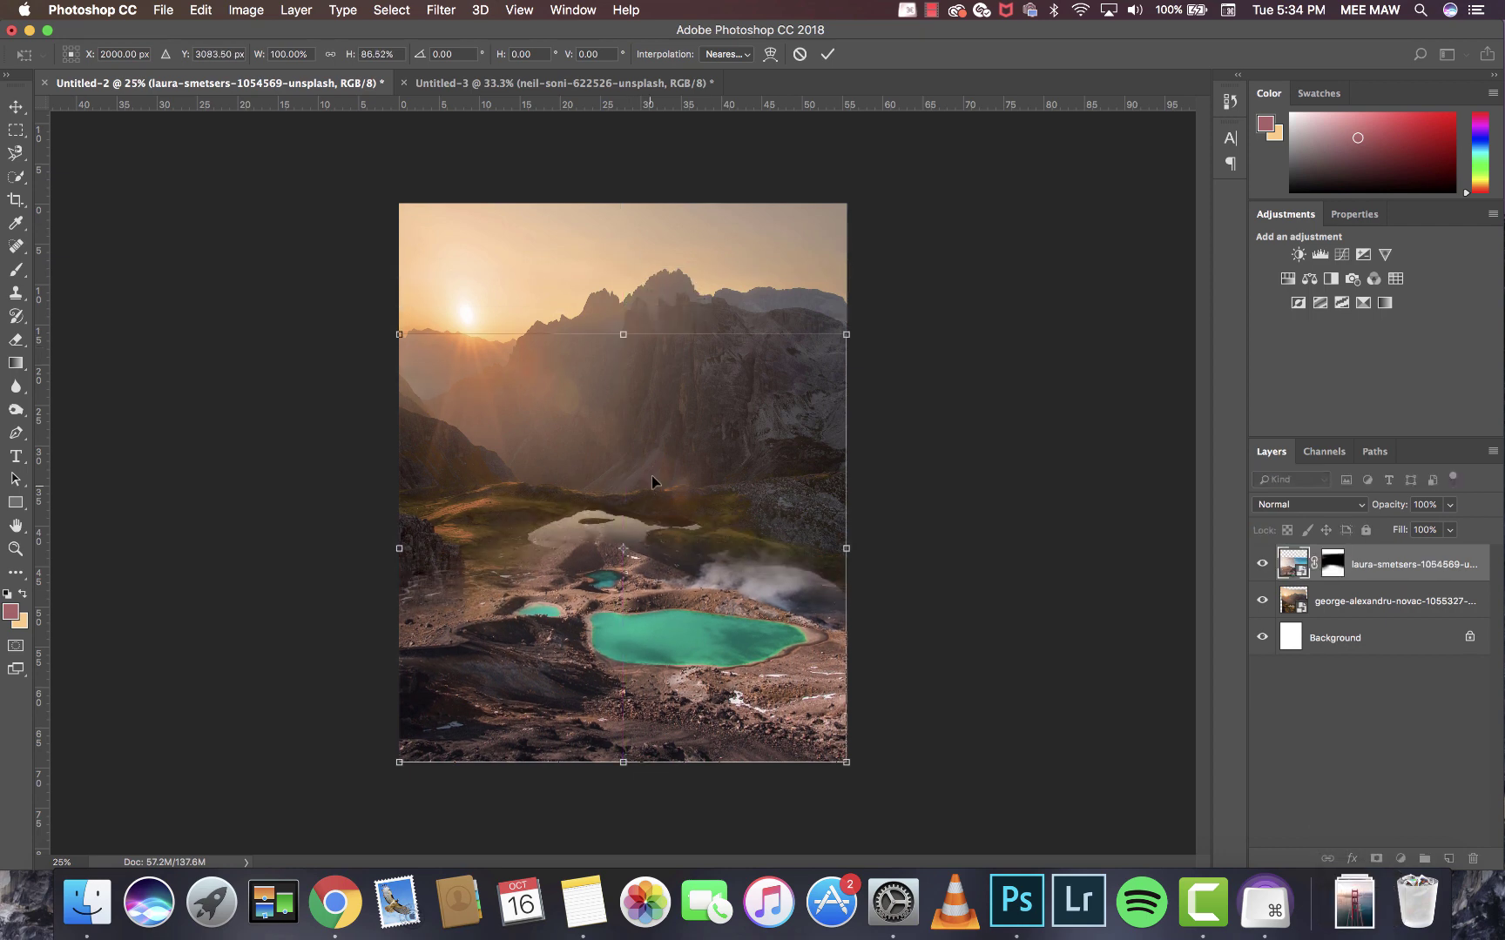
{"action": "left_click_drag", "start_coordinate": [651, 475], "coordinate": [645, 428]}
{"action": "key", "text": "Return"}
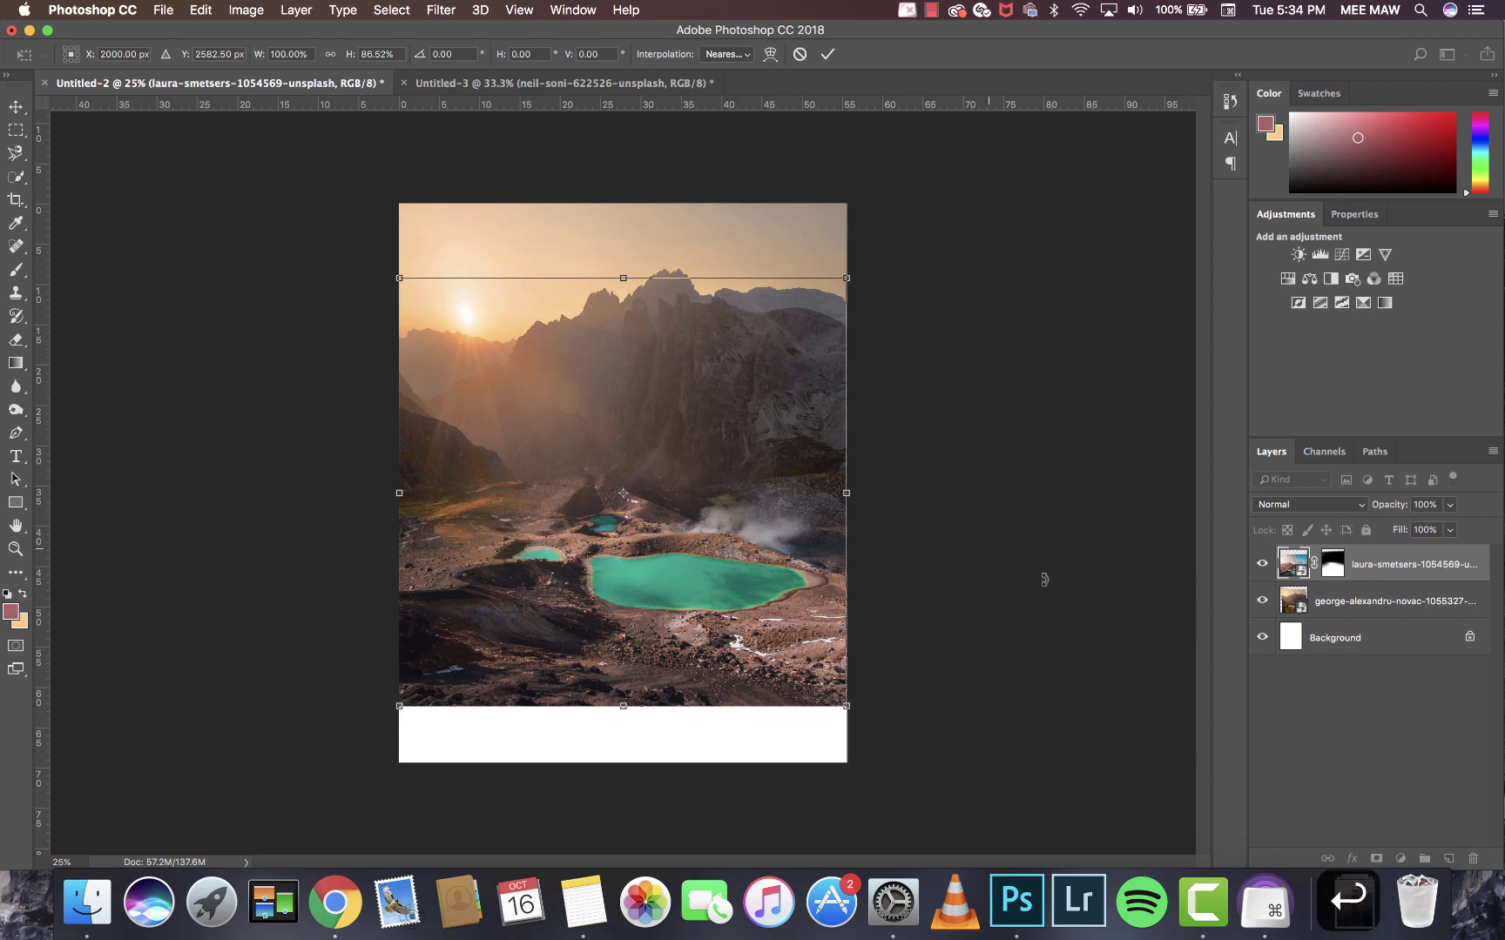
Rasterize the lake layer and start warping it by pulling its middle slightly downward.
{"action": "right_click", "coordinate": [1390, 572]}
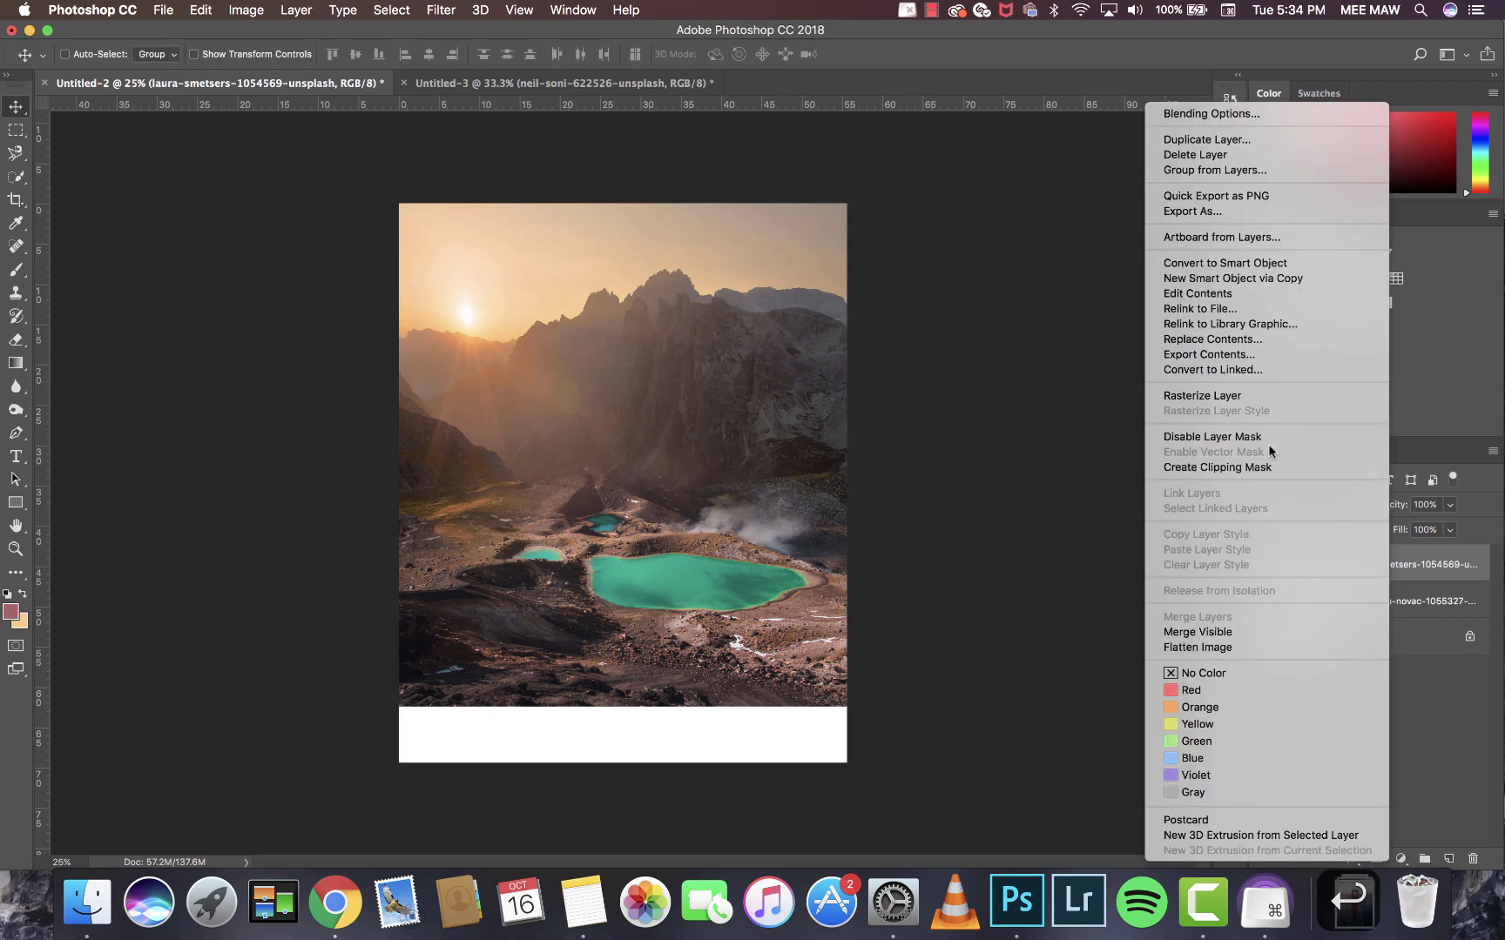
{"action": "left_click", "coordinate": [1247, 396]}
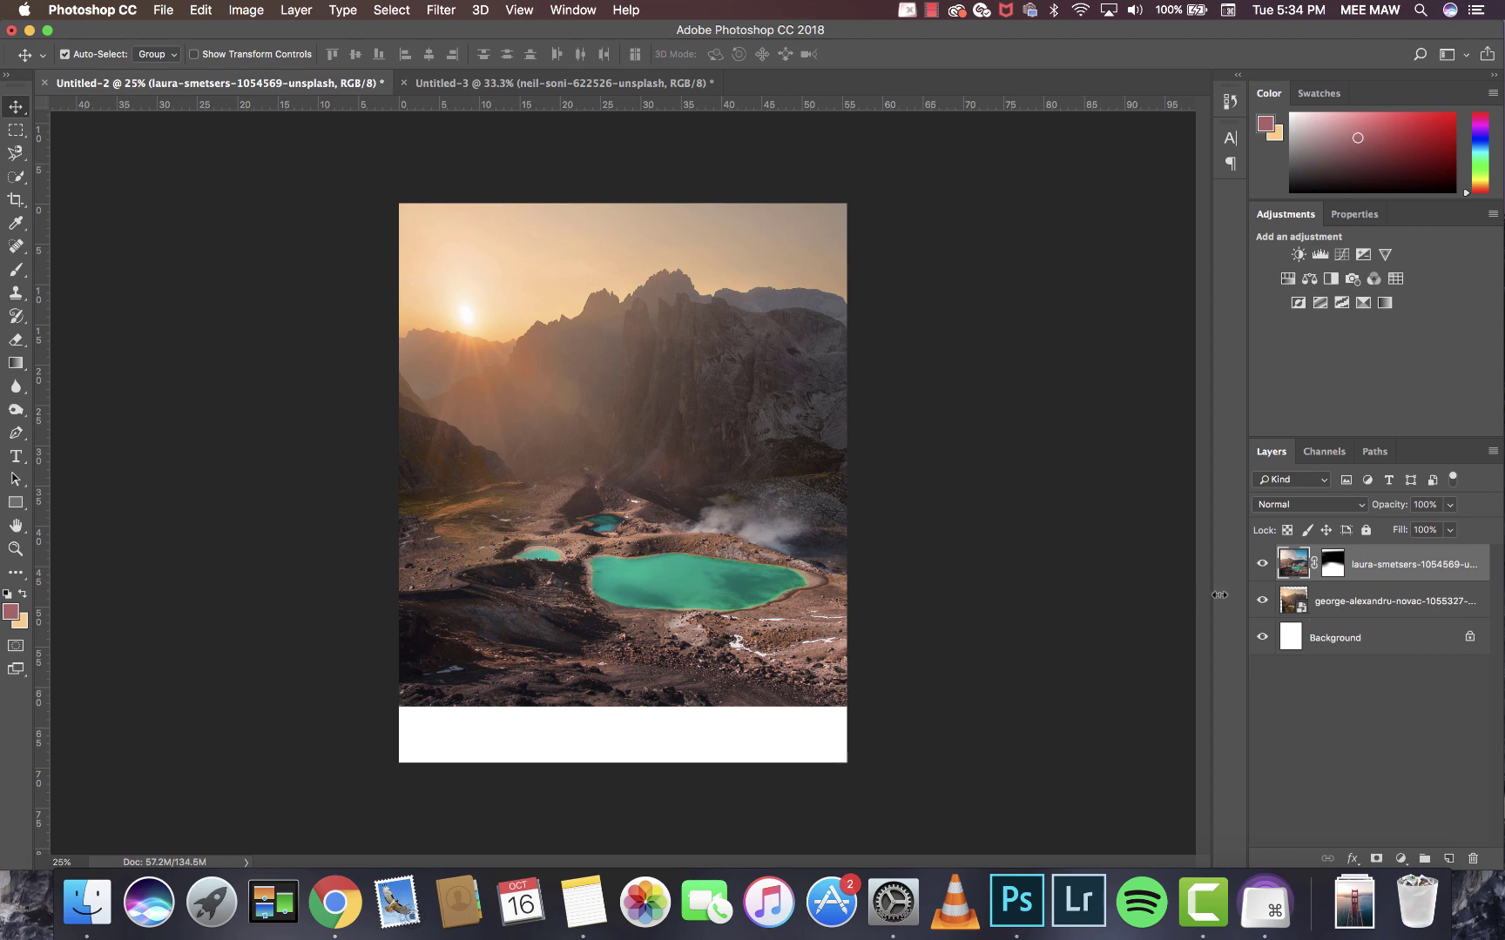
{"action": "key", "text": "super+t"}
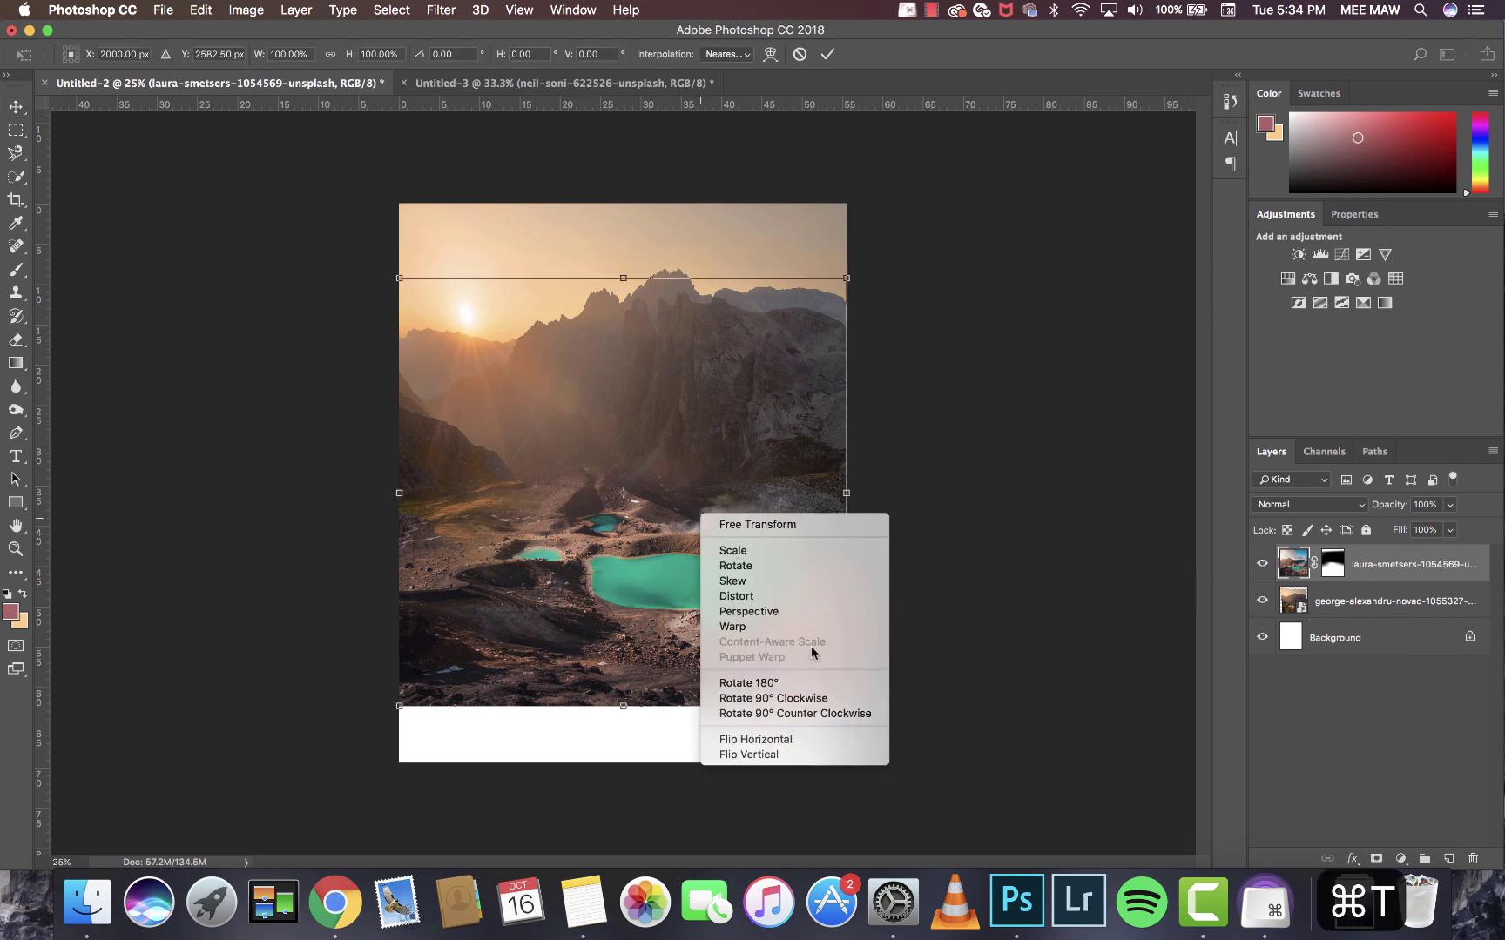
{"action": "left_click", "coordinate": [808, 627]}
{"action": "left_click_drag", "start_coordinate": [633, 502], "coordinate": [638, 509]}
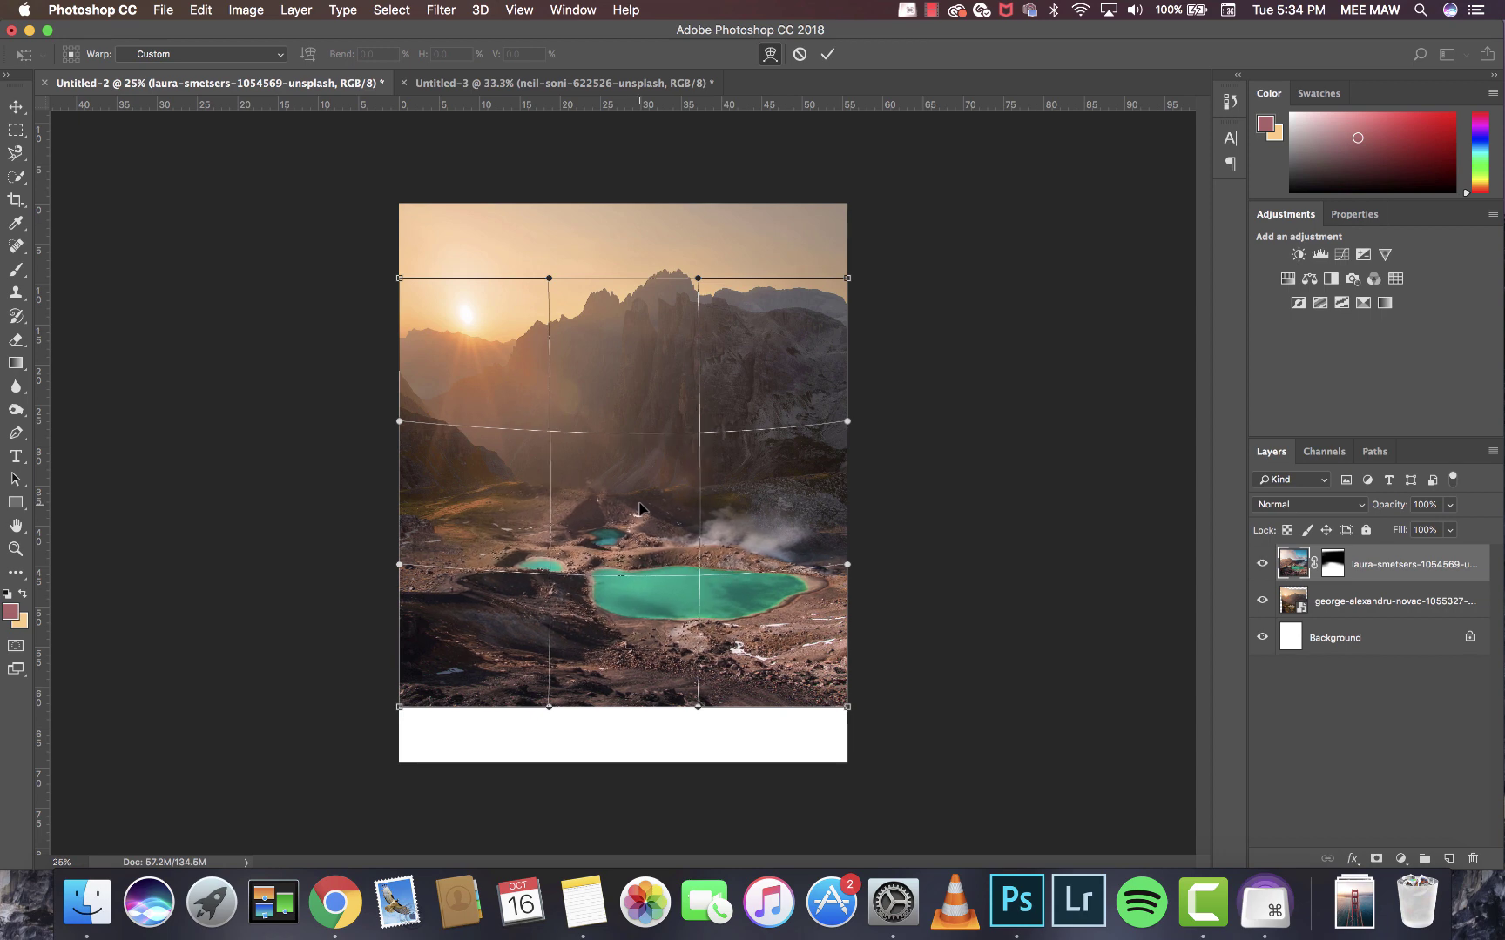
Warp the lake layer's lower edge downward, pulling both lower corners slightly outside the canvas sides, and apply the warp.
{"action": "left_click_drag", "start_coordinate": [847, 565], "coordinate": [845, 579]}
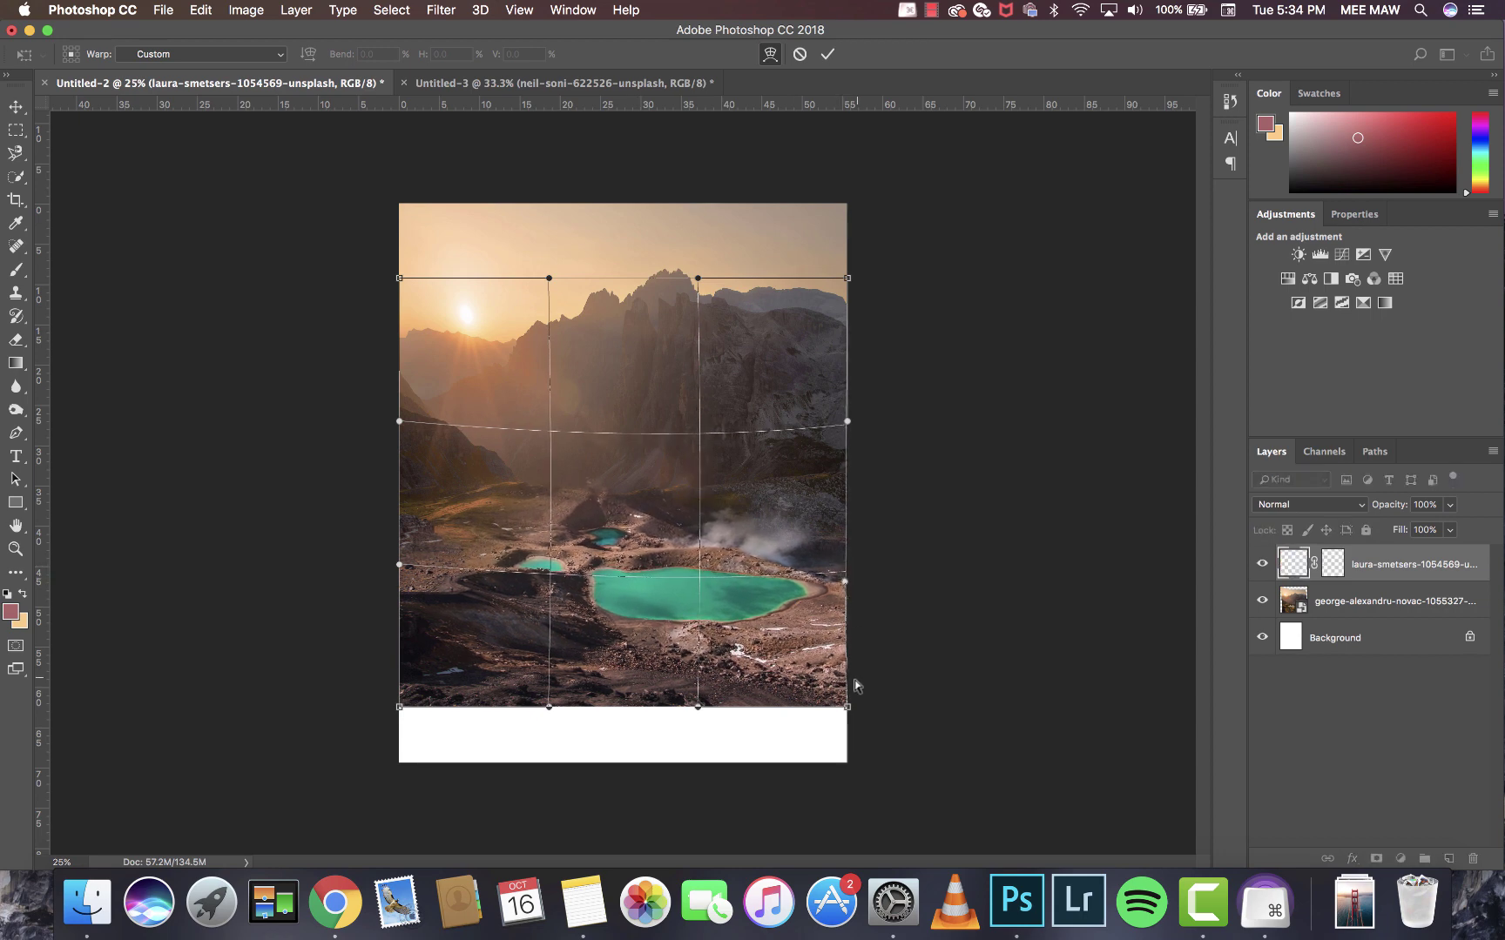
{"action": "left_click_drag", "start_coordinate": [847, 707], "coordinate": [856, 738]}
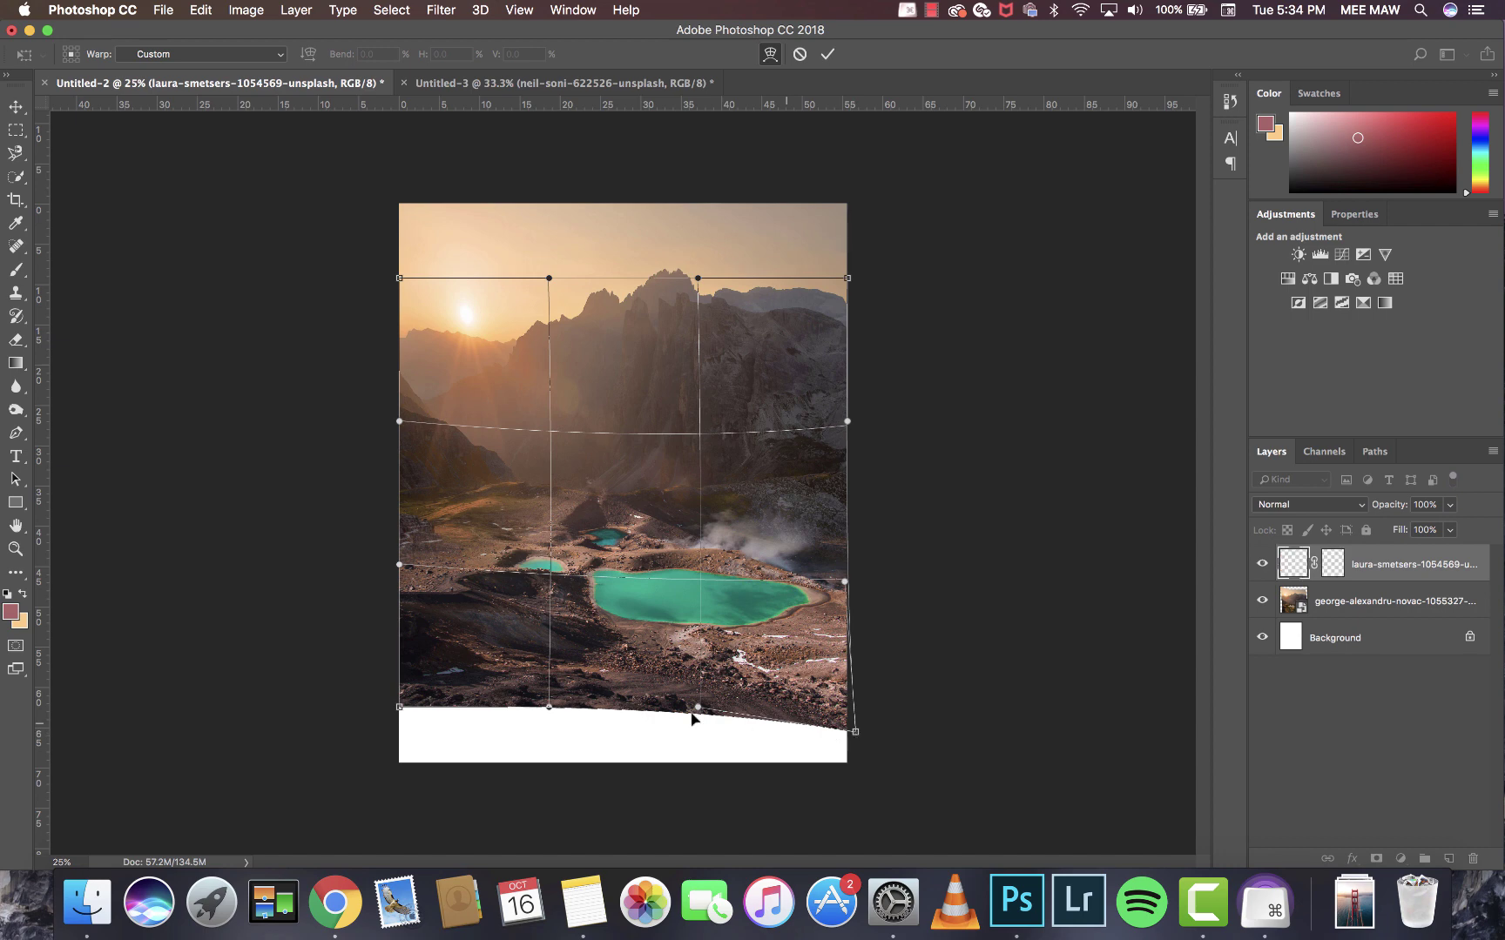
{"action": "left_click_drag", "start_coordinate": [399, 707], "coordinate": [383, 732]}
{"action": "left_click_drag", "start_coordinate": [548, 707], "coordinate": [545, 737]}
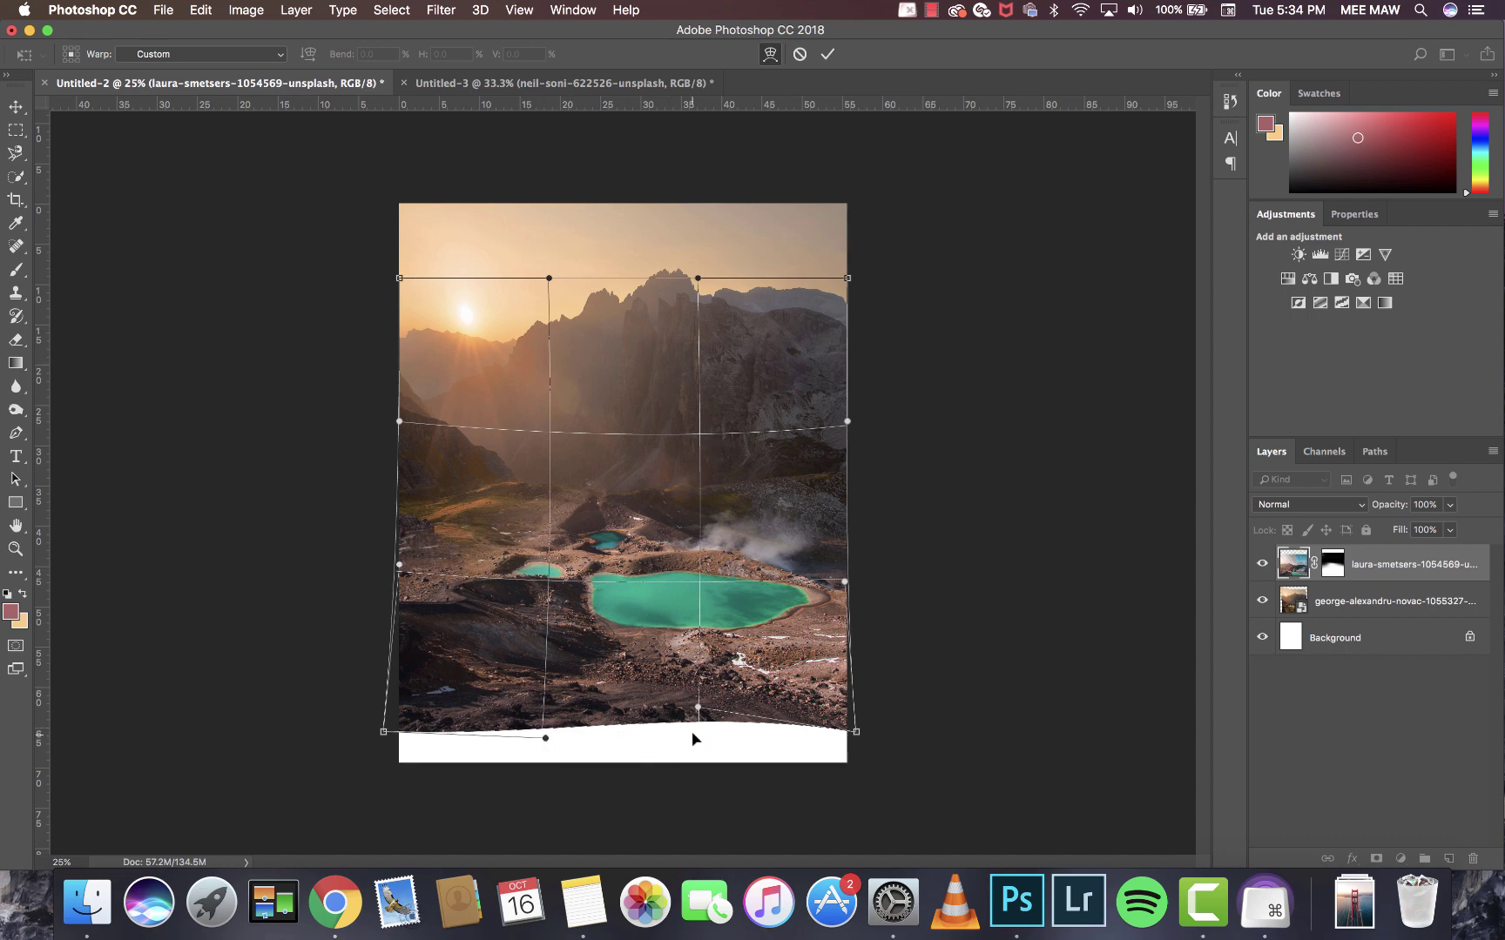
{"action": "left_click_drag", "start_coordinate": [698, 707], "coordinate": [694, 731]}
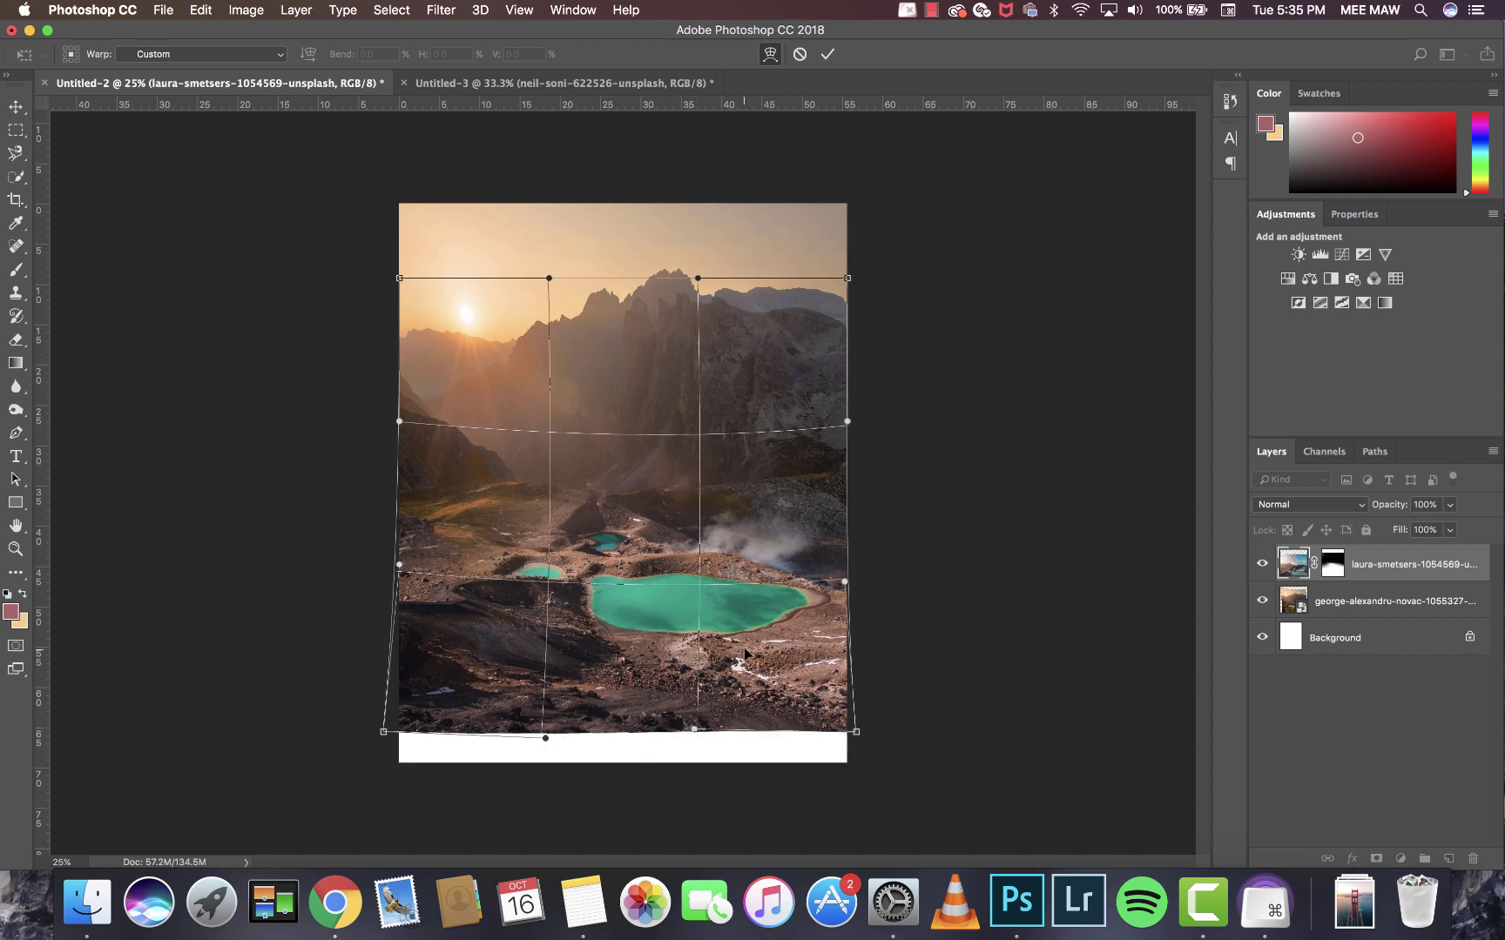
{"action": "key", "text": "Return"}
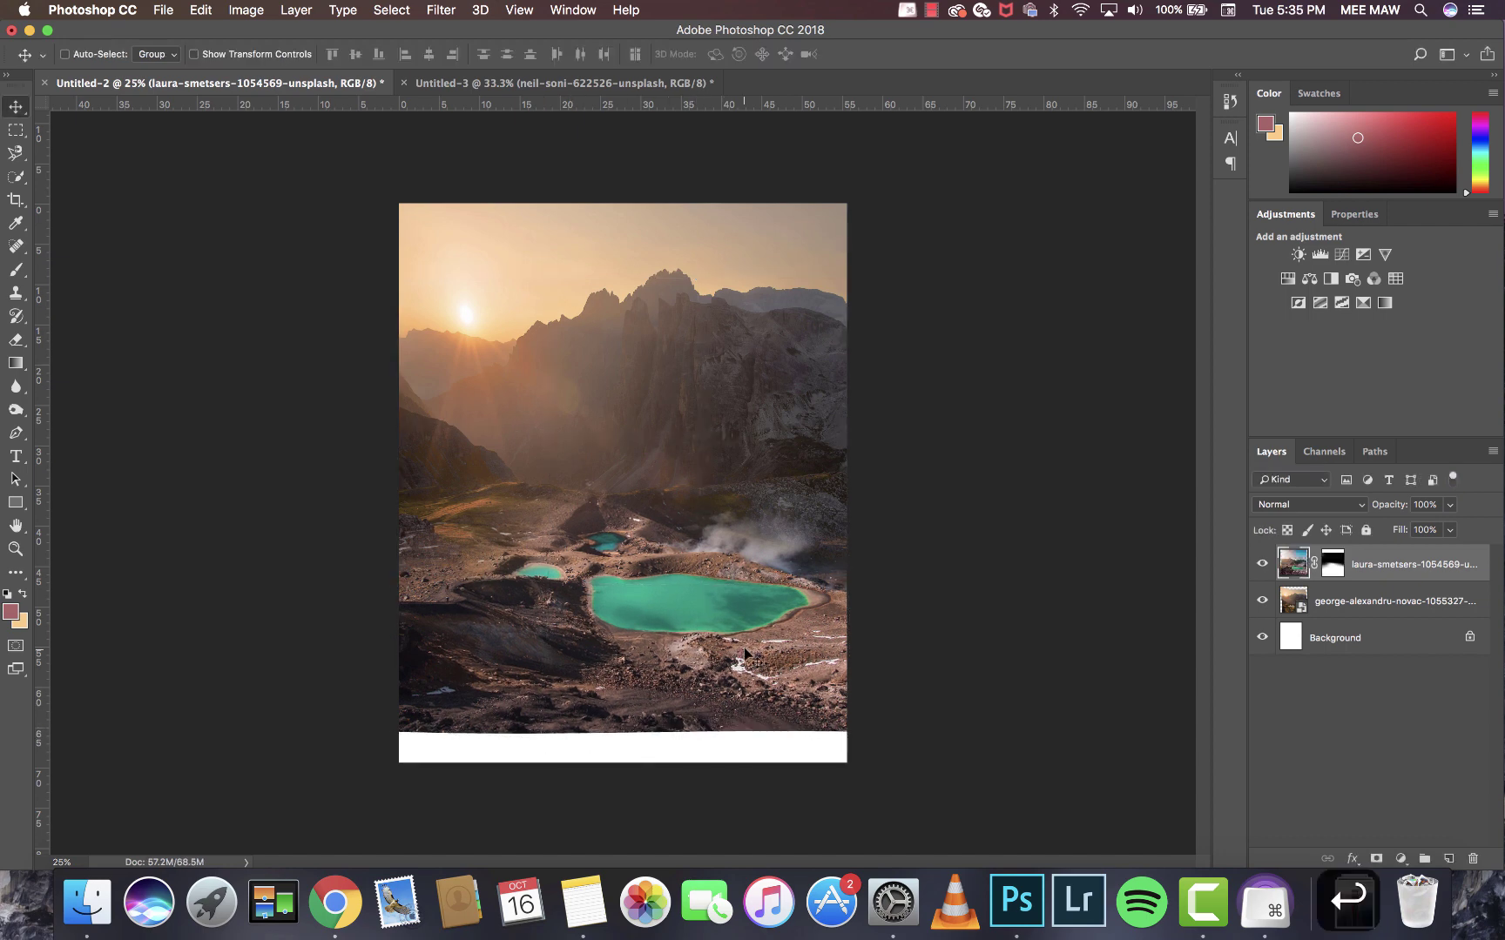
Apply a perspective transform to the lake layer that narrows its lower edge inward on both sides.
{"action": "key", "text": "super+t"}
{"action": "right_click", "coordinate": [718, 604]}
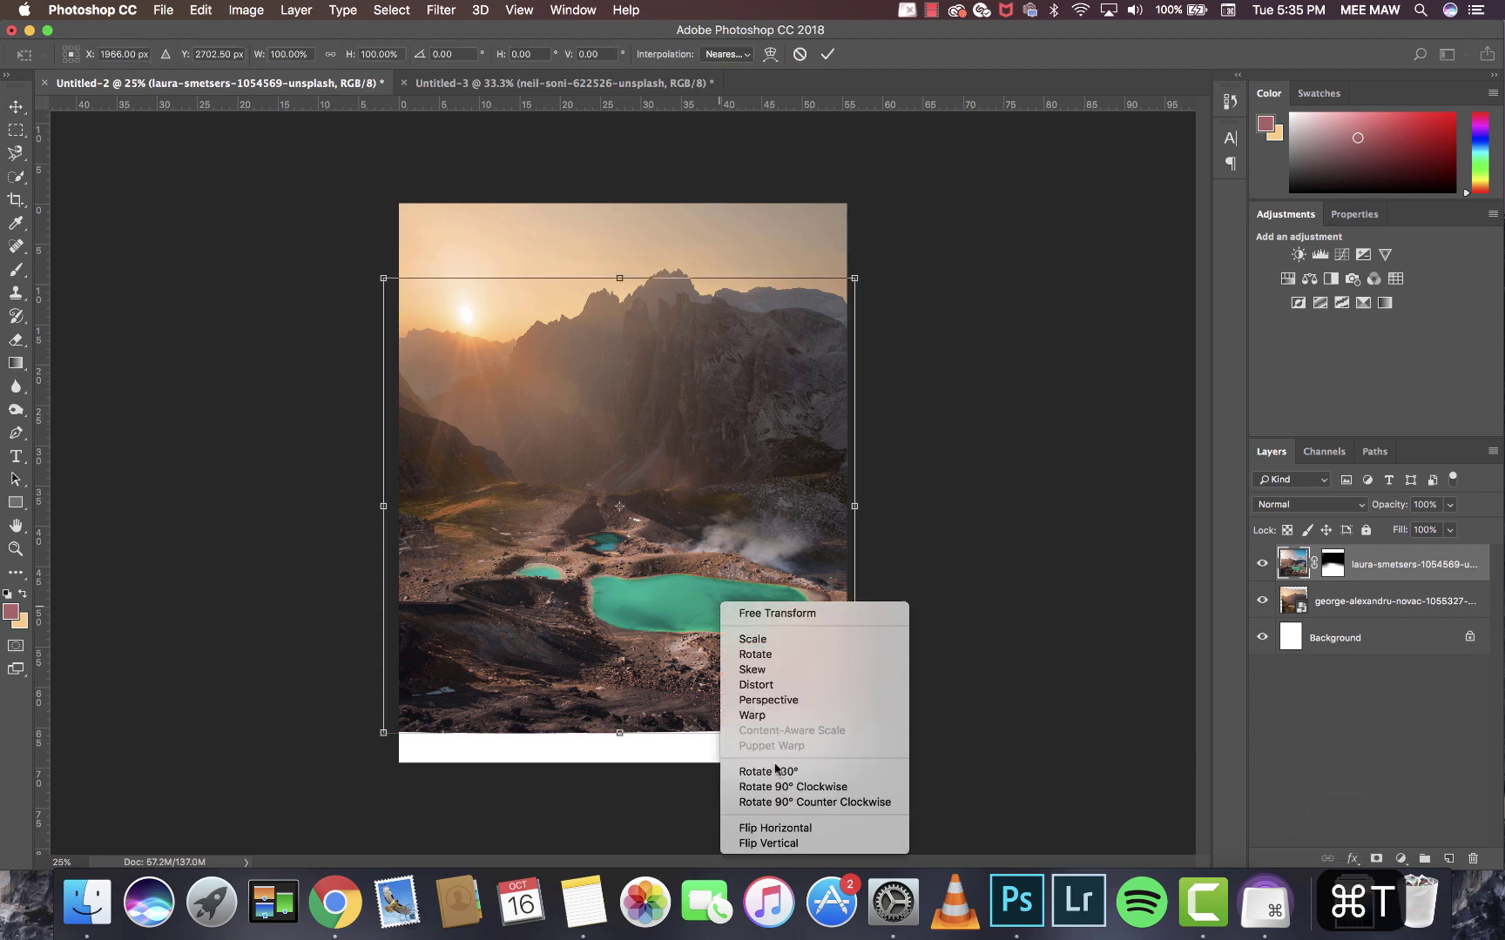
{"action": "left_click", "coordinate": [786, 707]}
{"action": "mouse_move", "coordinate": [854, 732]}
{"action": "left_mouse_down"}
{"action": "mouse_move", "coordinate": [788, 736]}
{"action": "mouse_move", "coordinate": [900, 746]}
{"action": "mouse_move", "coordinate": [832, 732]}
{"action": "left_mouse_up"}
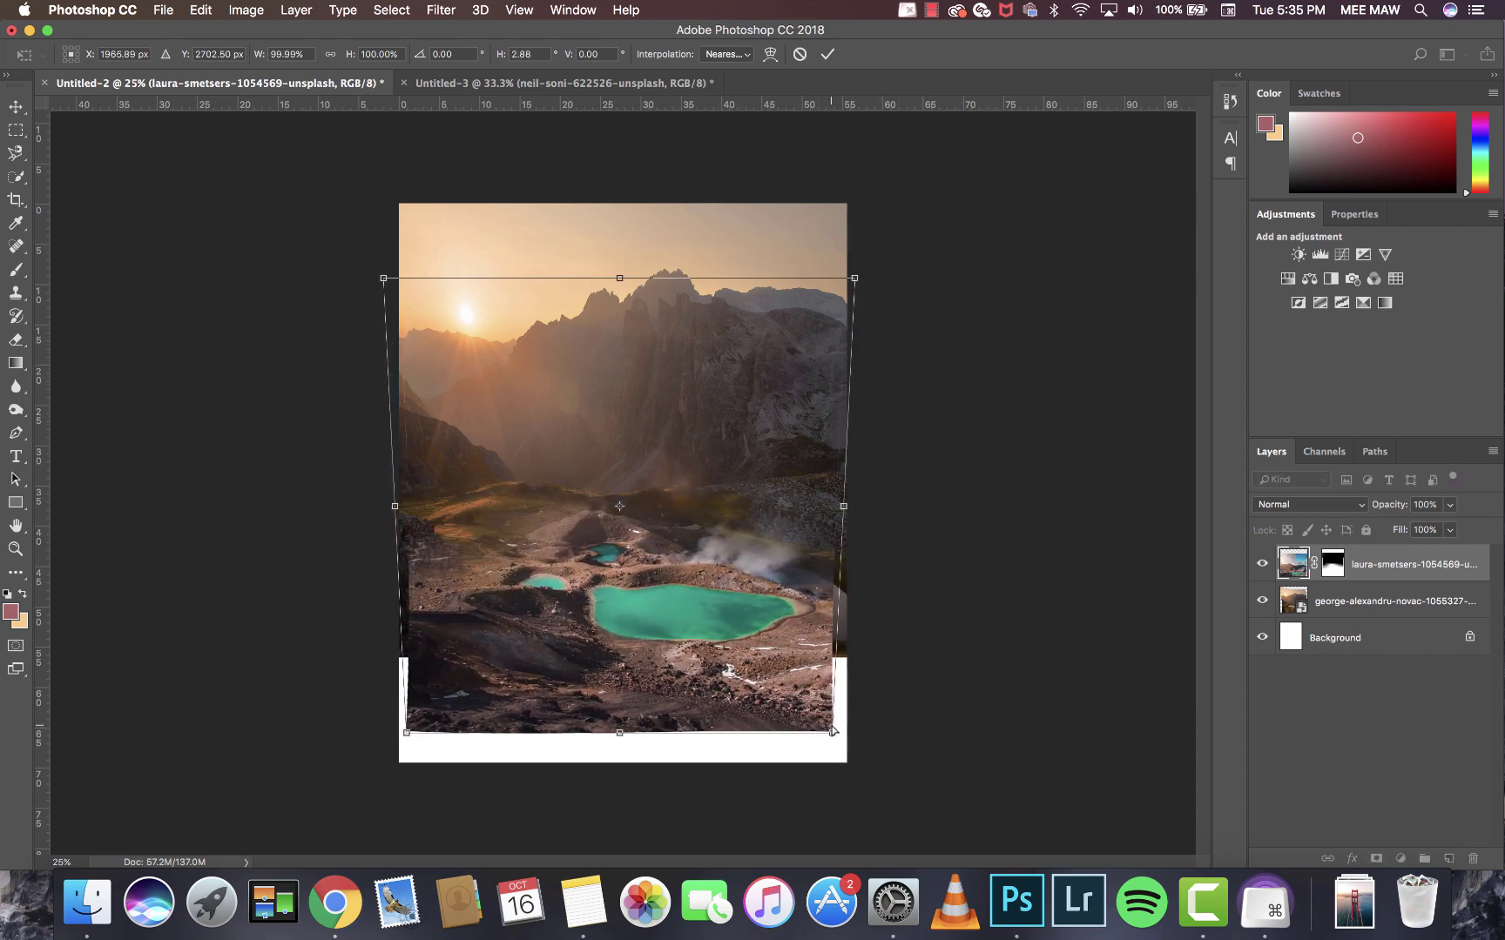
{"action": "key", "text": "Return"}
Widen the lake layer to 107.33% so it reaches past both sides of the canvas.
{"action": "key", "text": "super+t"}
{"action": "left_click_drag", "start_coordinate": [871, 506], "coordinate": [888, 505]}
{"action": "left_click_drag", "start_coordinate": [391, 497], "coordinate": [376, 501]}
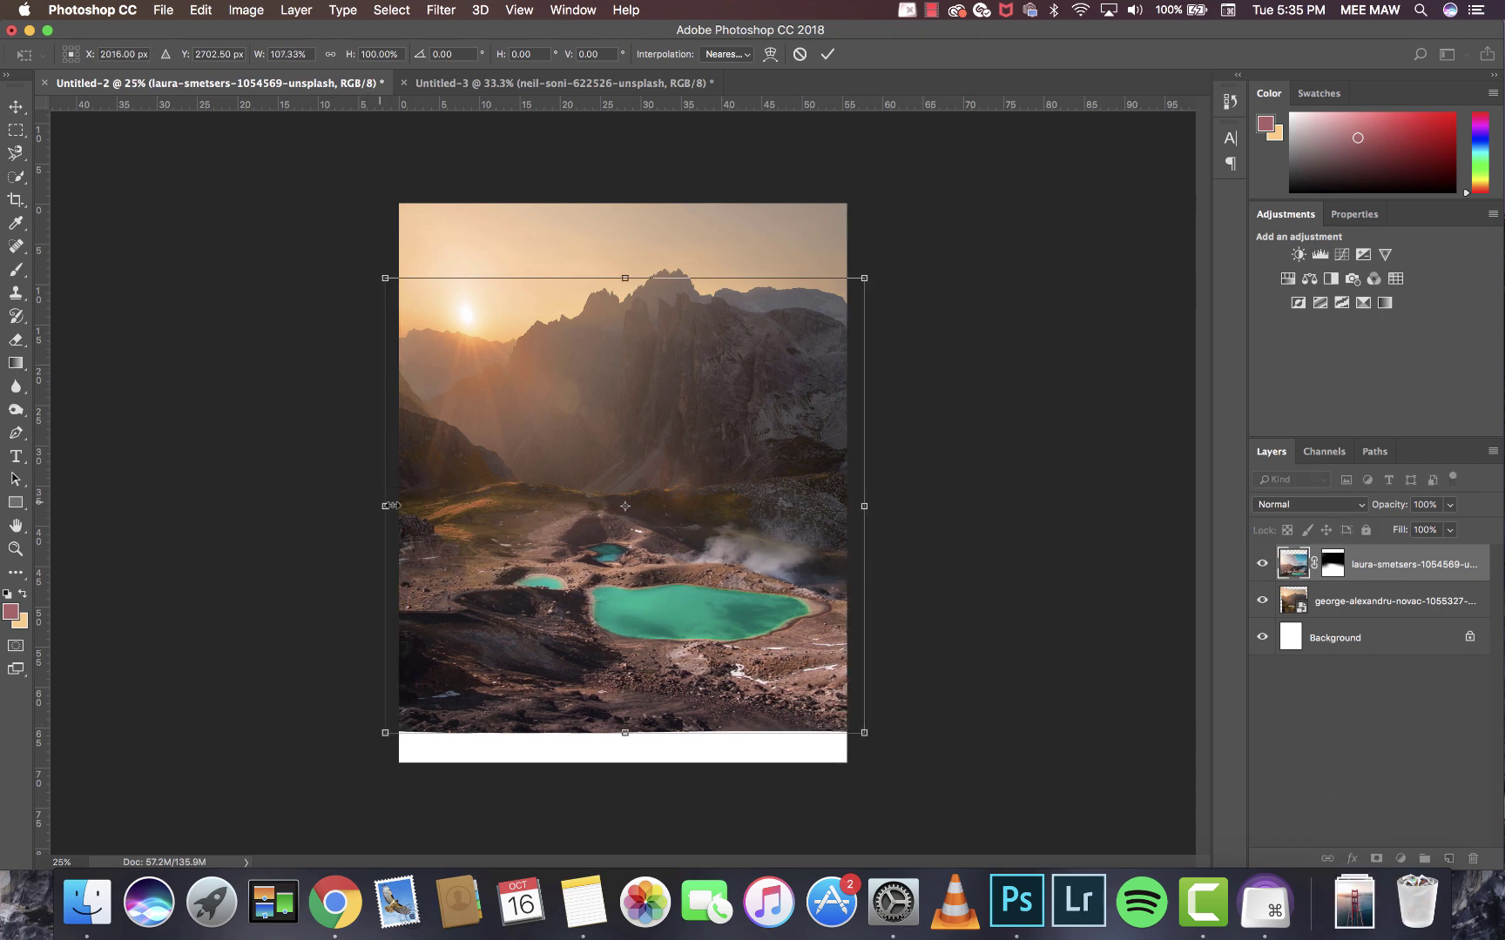
{"action": "key", "text": "Return"}
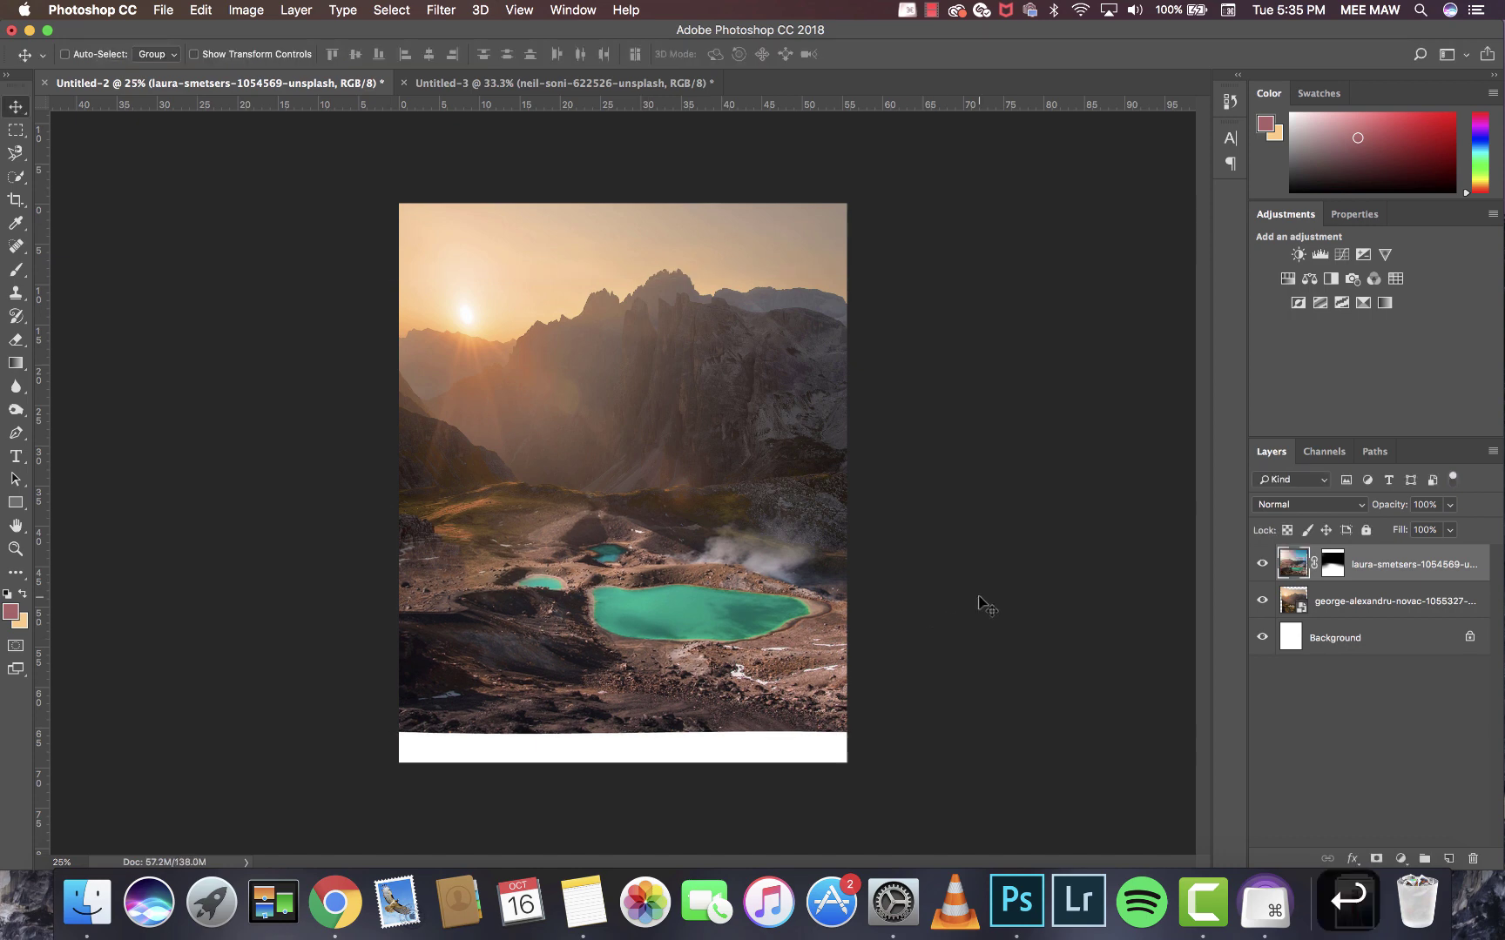
Add a Hue/Saturation adjustment layer above the lake layer and clip it to that layer.
{"action": "right_click", "coordinate": [1364, 565]}
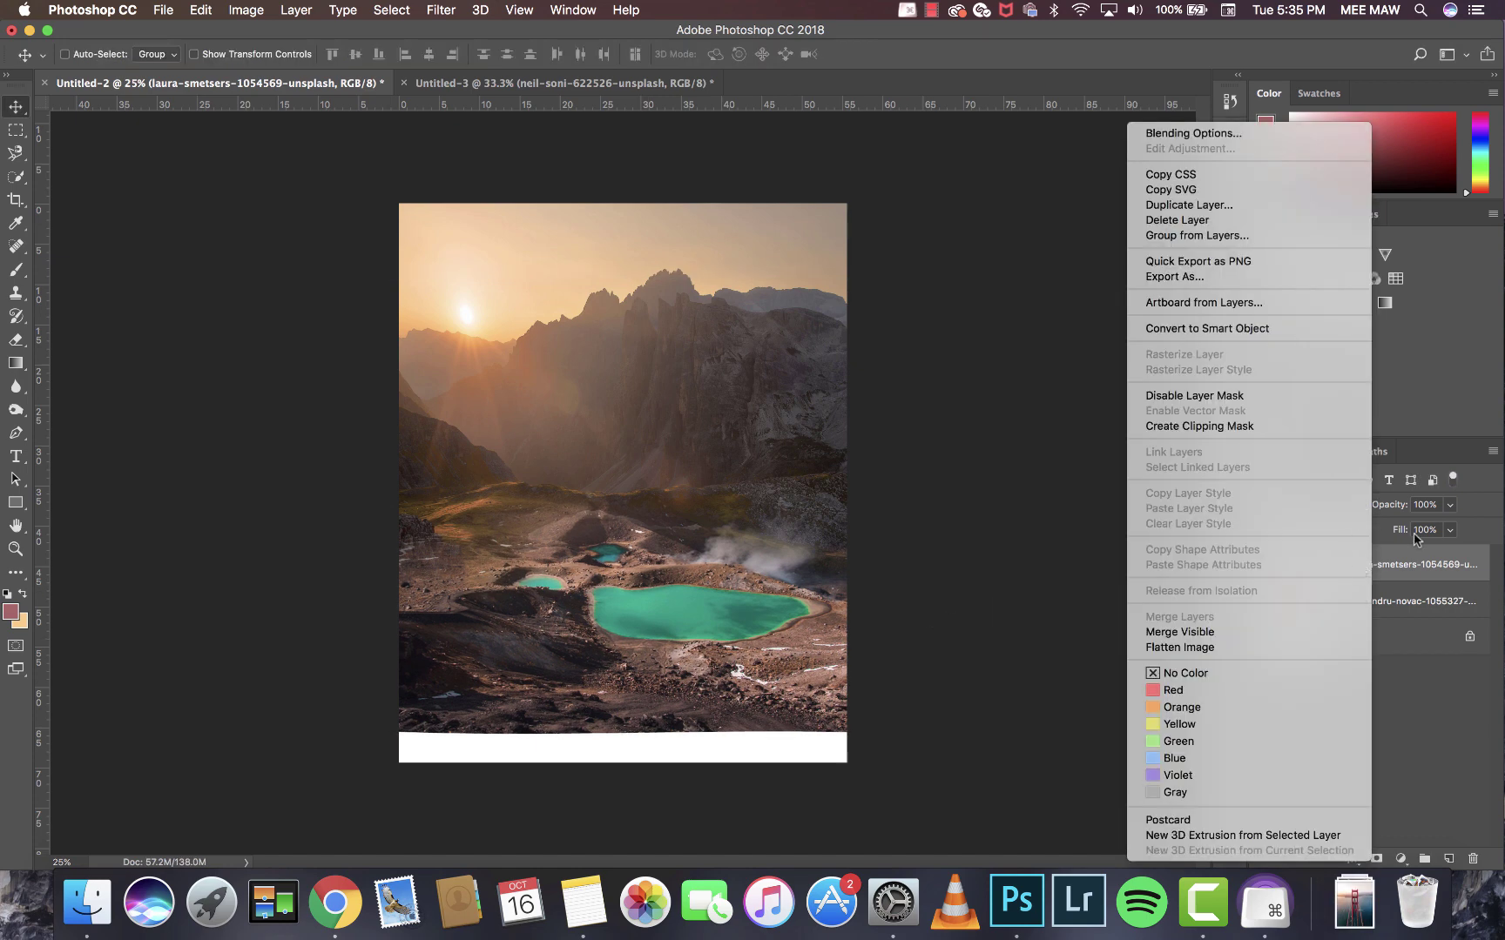
{"action": "key", "text": "Escape"}
{"action": "left_click", "coordinate": [1329, 280]}
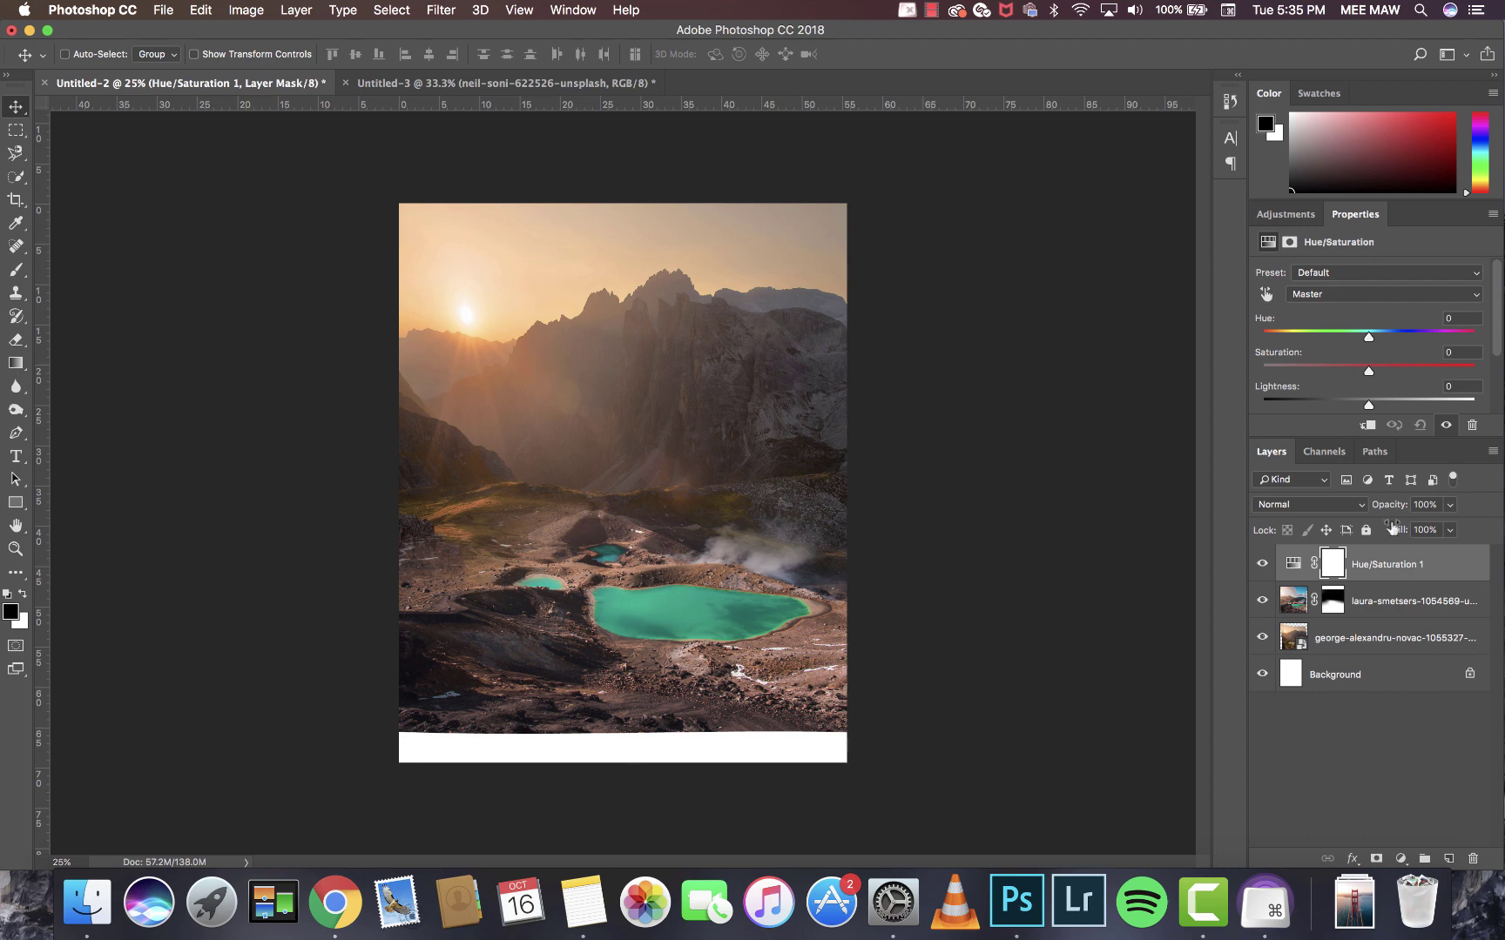
{"action": "left_click", "coordinate": [1367, 425]}
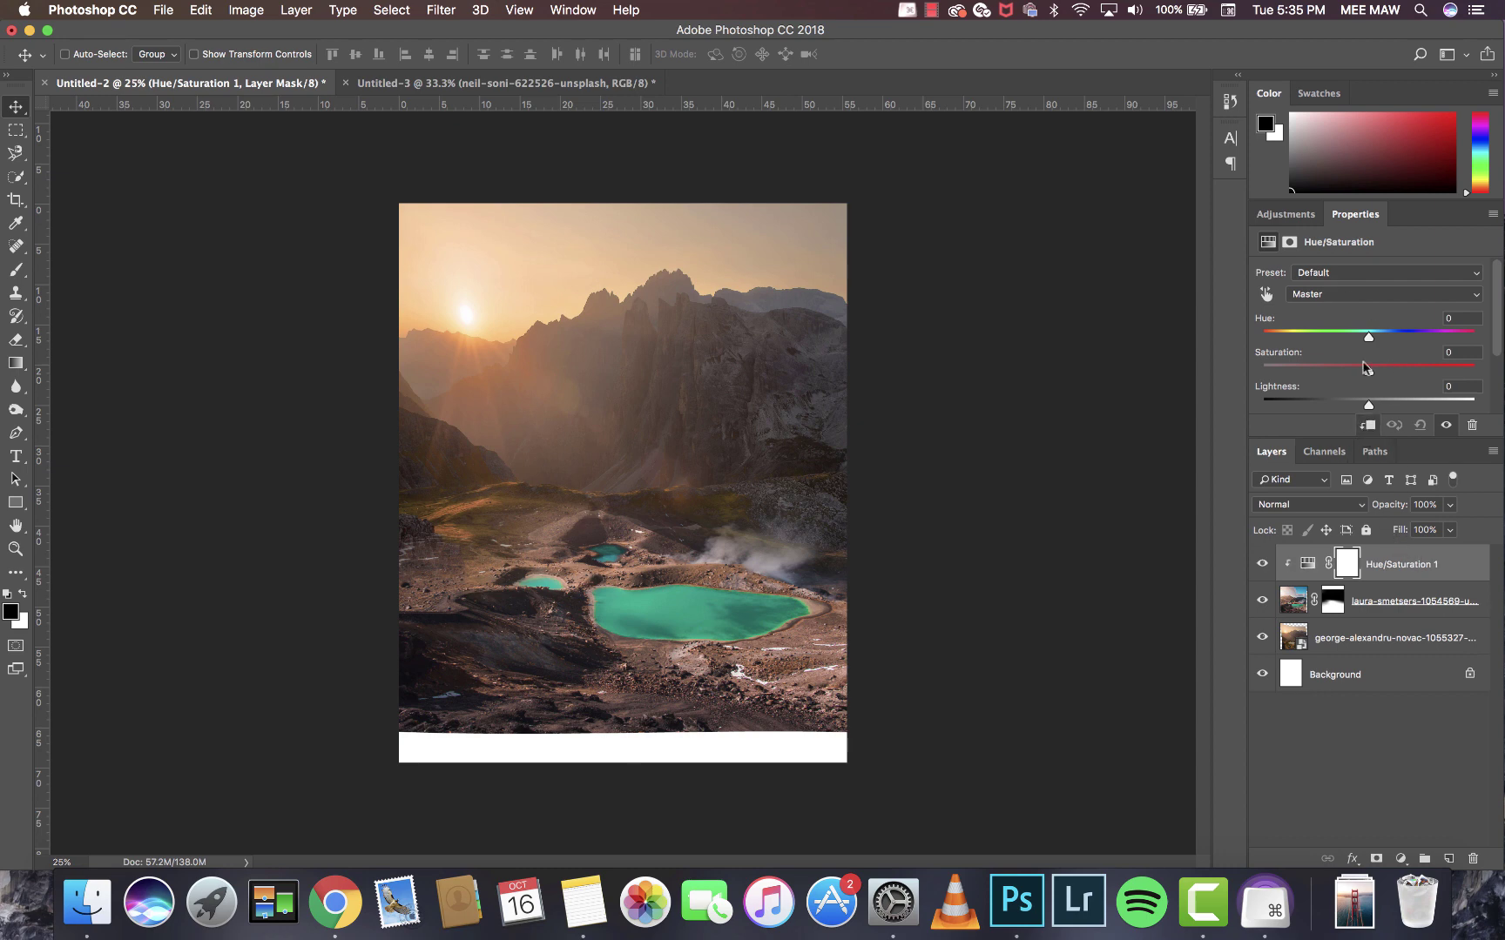
Add a Color Balance adjustment clipped to the lake layer, and shift its midtones toward yellow and red.
{"action": "left_click", "coordinate": [1301, 223]}
{"action": "left_click", "coordinate": [1348, 281]}
{"action": "left_click", "coordinate": [1366, 426]}
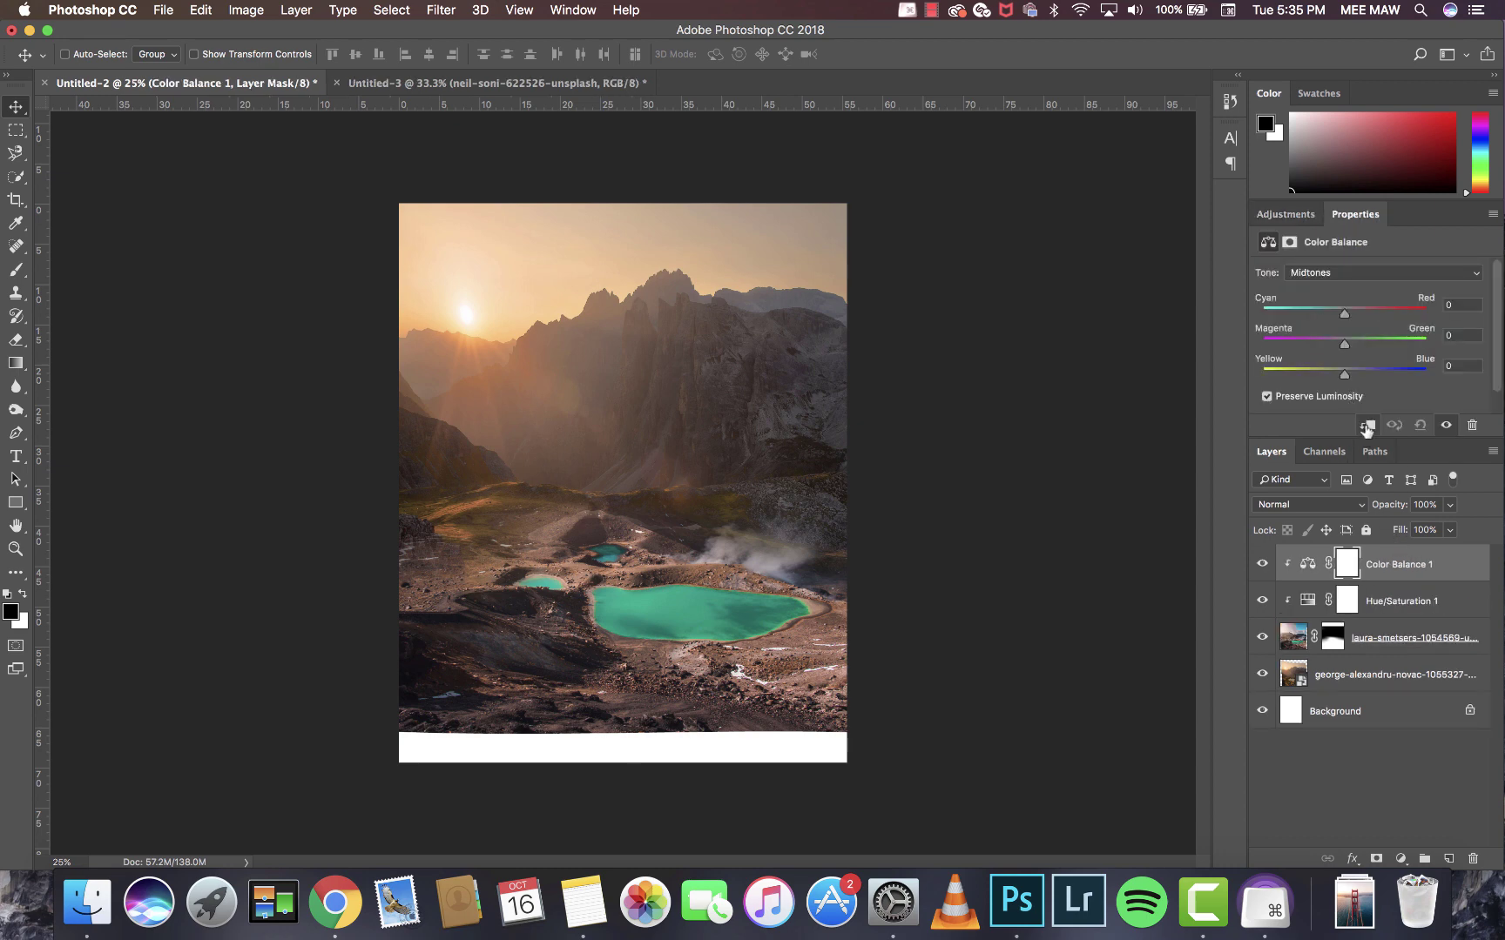
{"action": "left_click_drag", "start_coordinate": [1347, 378], "coordinate": [1334, 378]}
{"action": "left_click_drag", "start_coordinate": [1342, 320], "coordinate": [1361, 319]}
Target the lake layer's mask and set up a soft round brush of 252 px for painting on it.
{"action": "left_click", "coordinate": [1324, 637]}
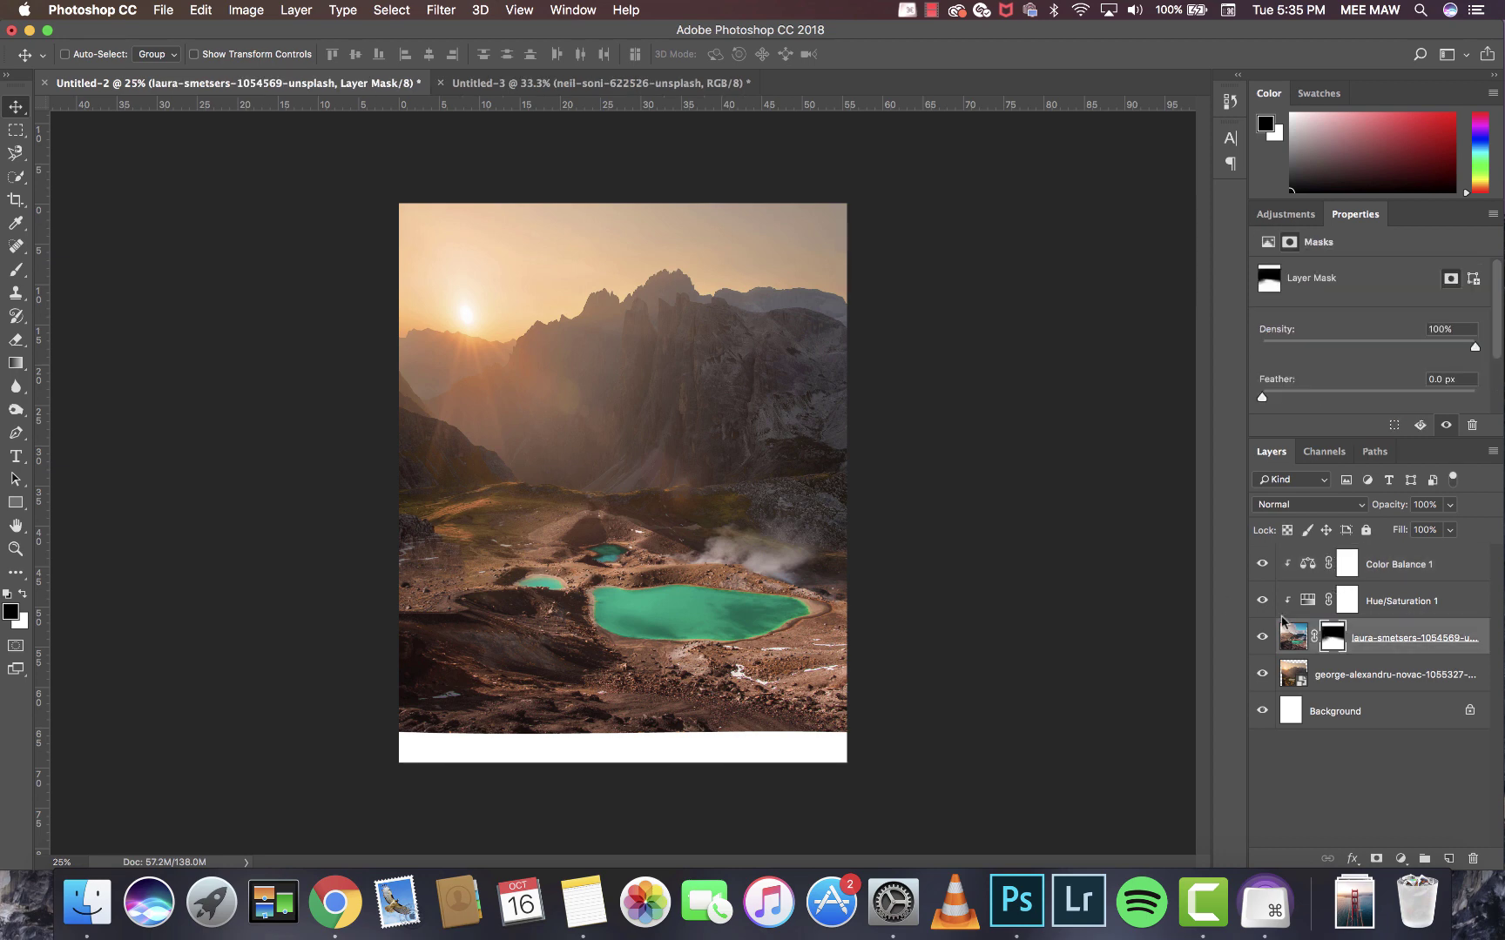
{"action": "key", "text": "super+equal"}
{"action": "key", "text": "super+equal"}
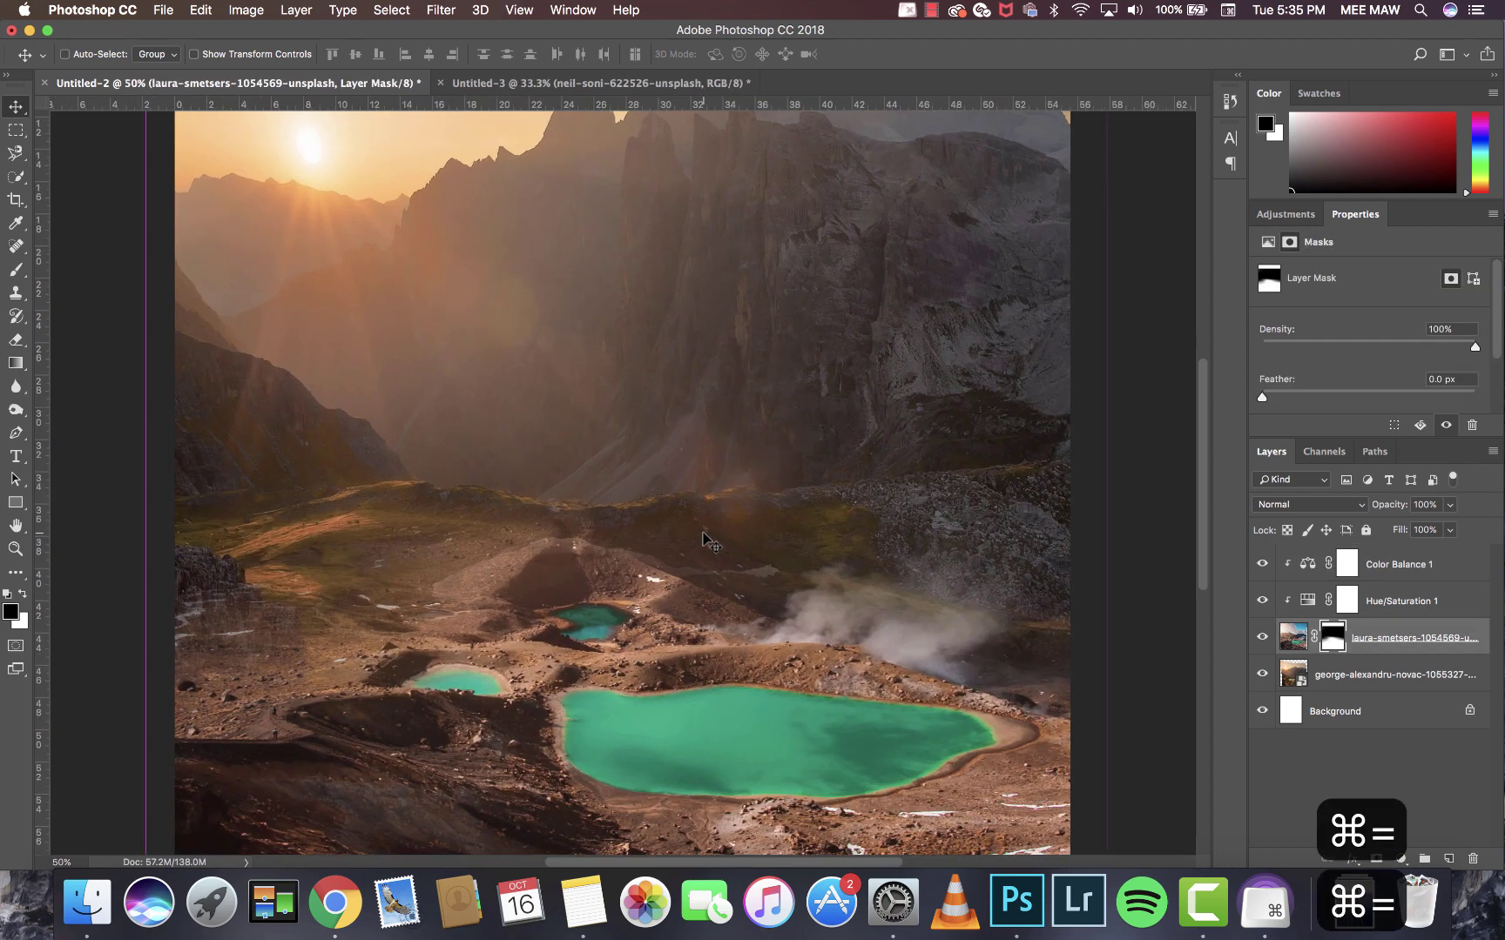
{"action": "key", "text": "b"}
{"action": "right_click", "coordinate": [551, 589]}
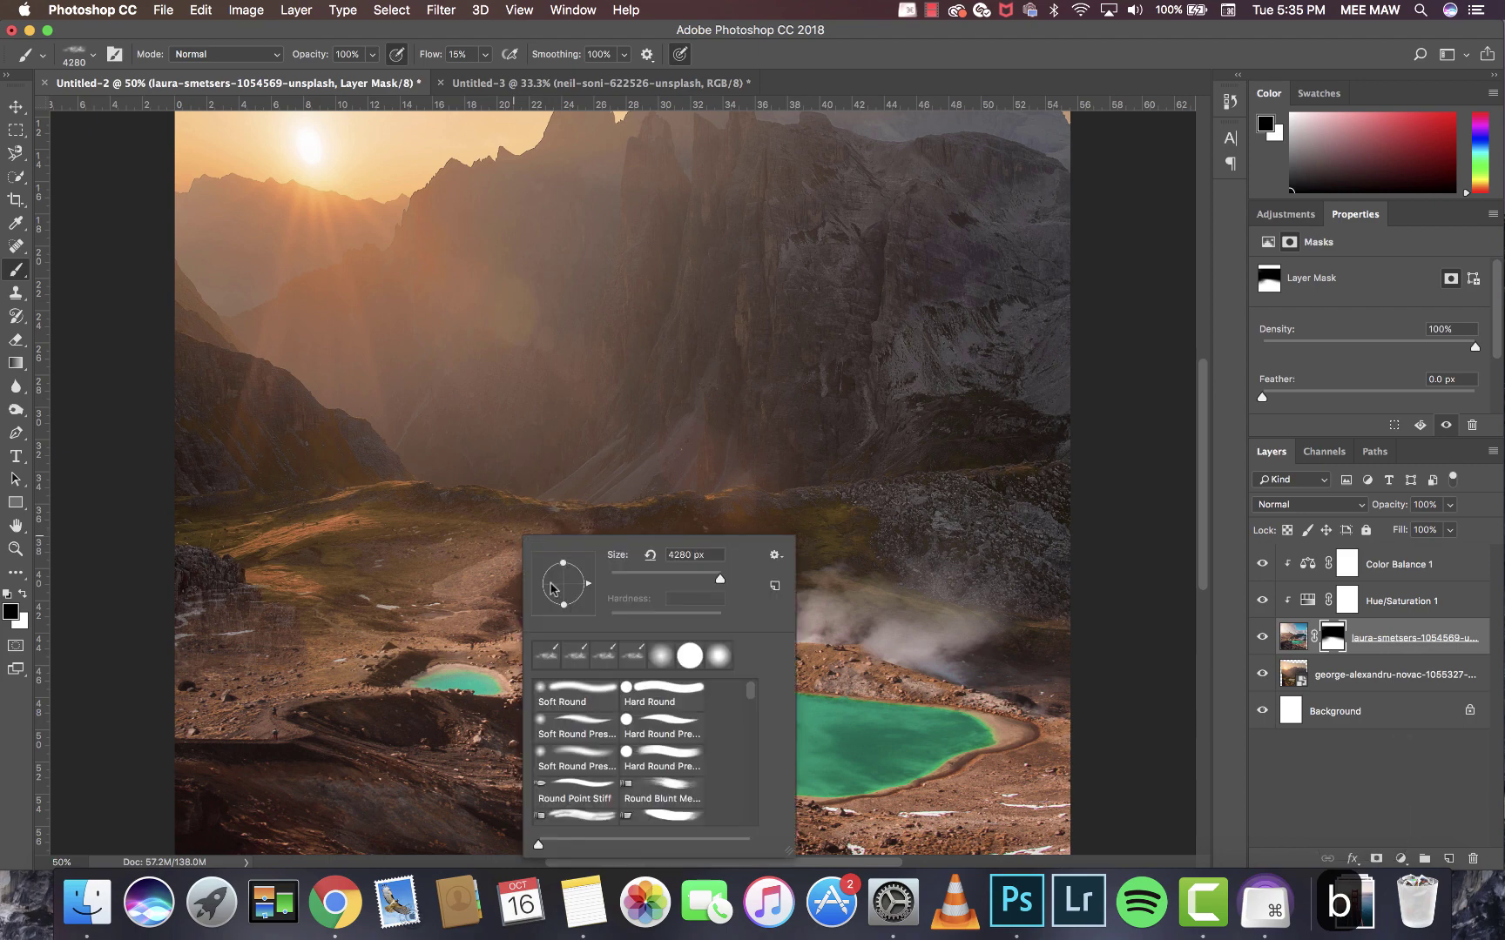
{"action": "left_click", "coordinate": [662, 655]}
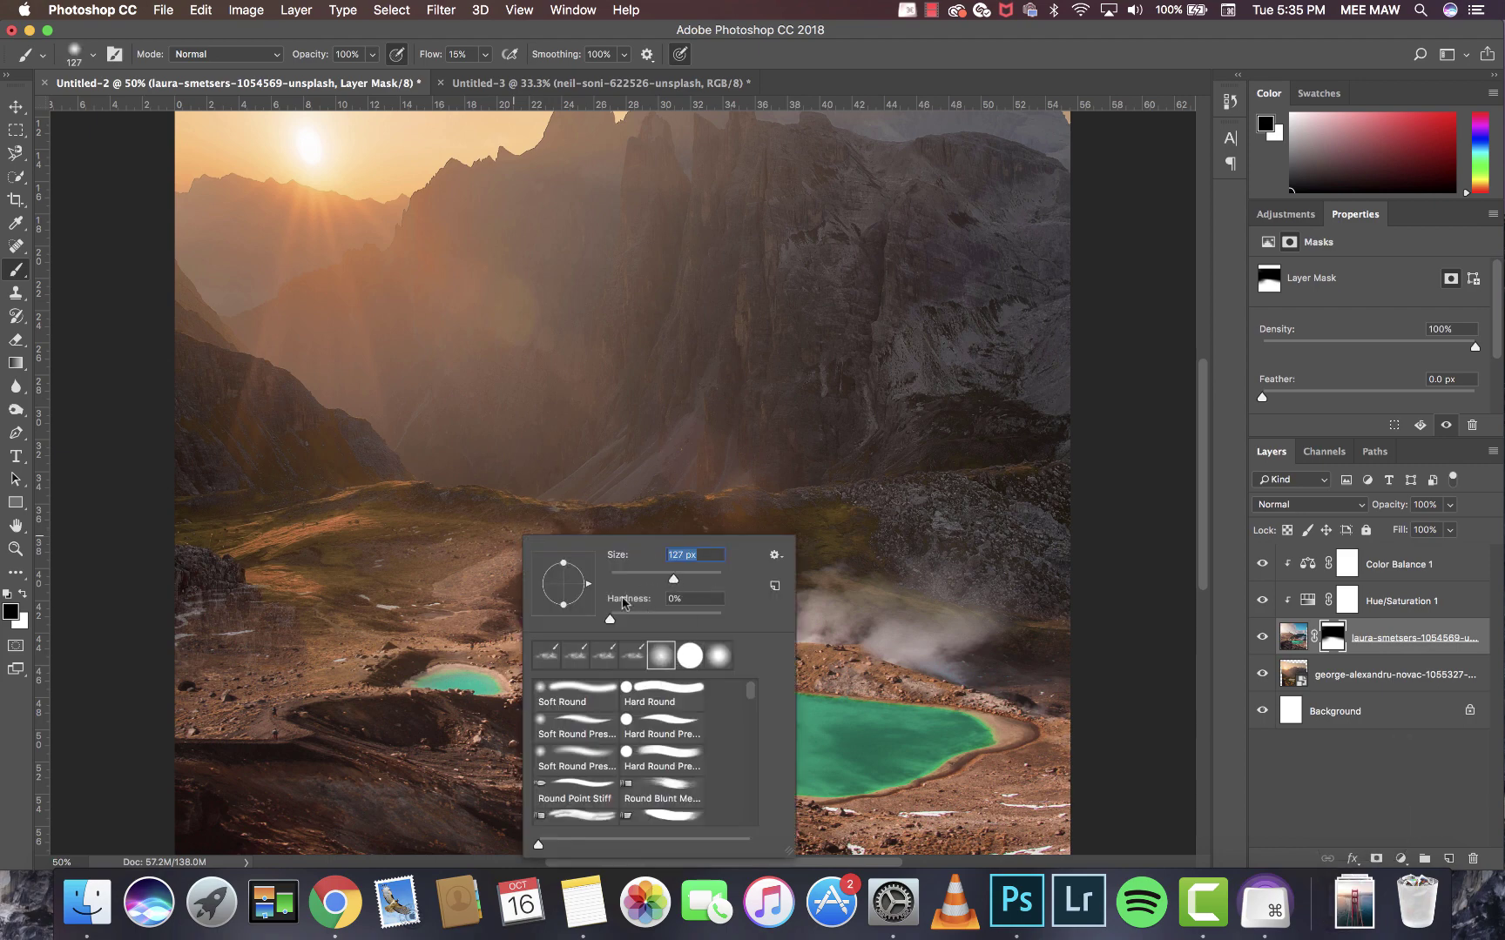
{"action": "left_click_drag", "start_coordinate": [674, 580], "coordinate": [701, 580]}
{"action": "left_click", "coordinate": [396, 551]}
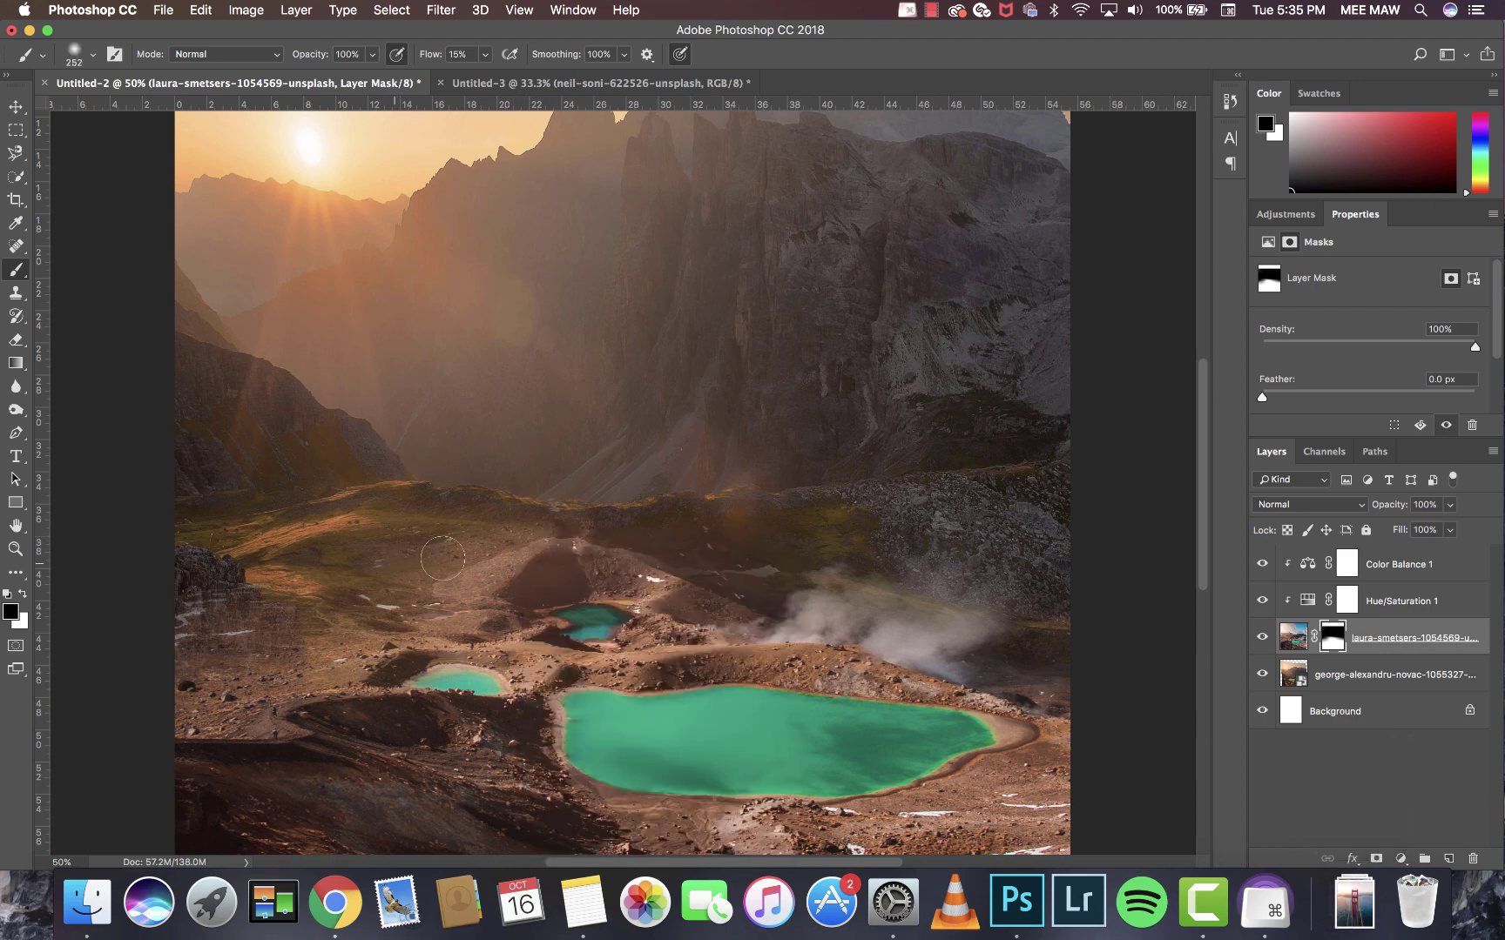
Paint white on the lake layer's mask to bring back the peak of the mound above the small upper lake.
{"action": "key", "text": "x"}
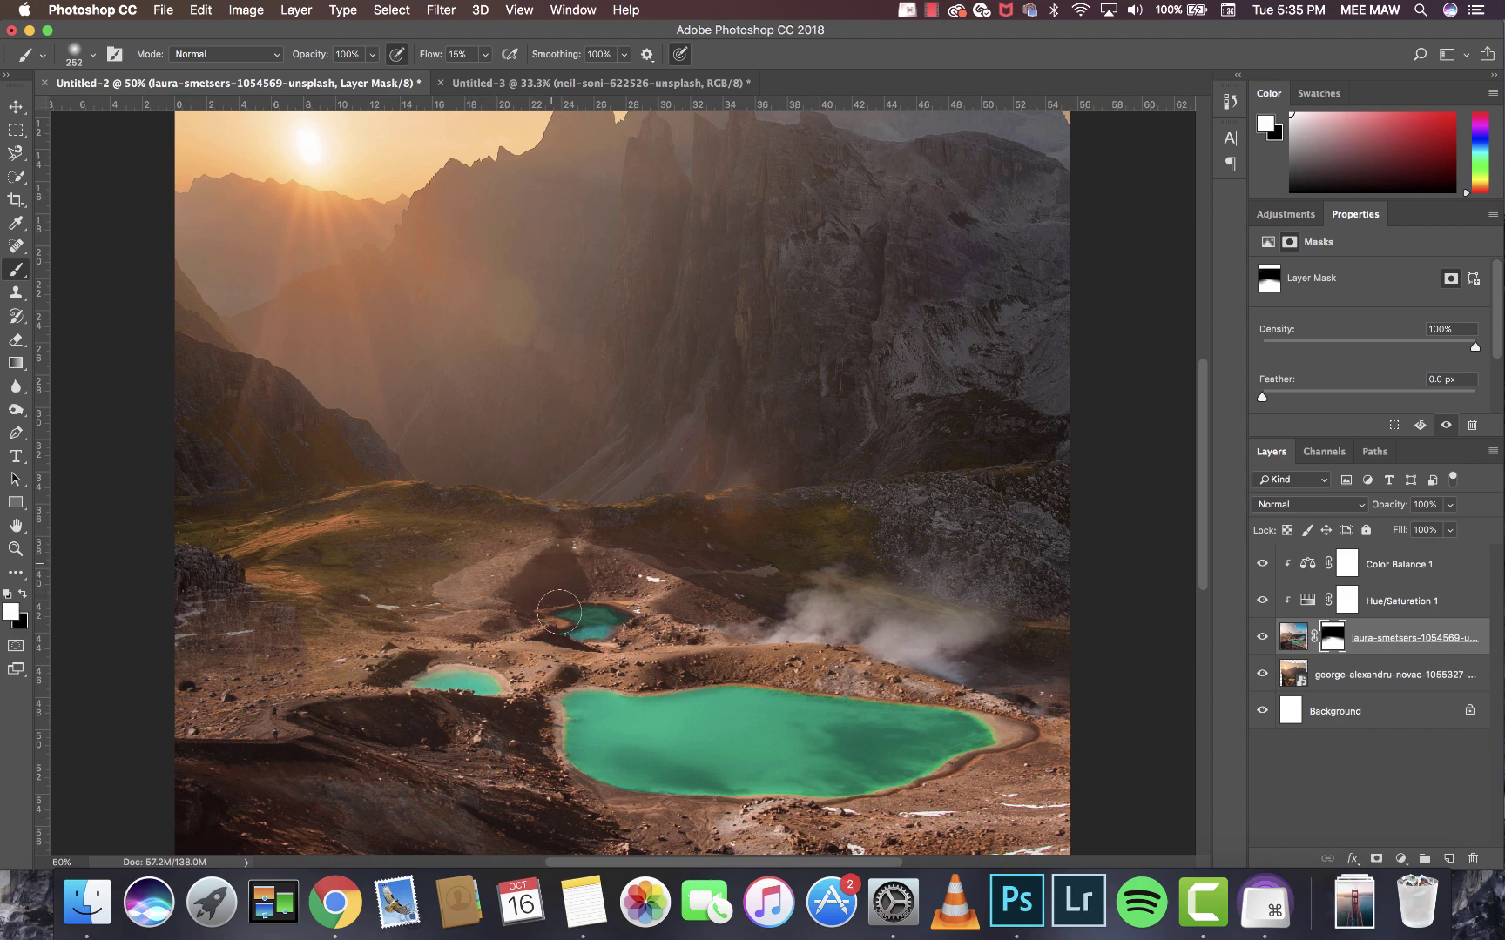
{"action": "left_click", "coordinate": [556, 549]}
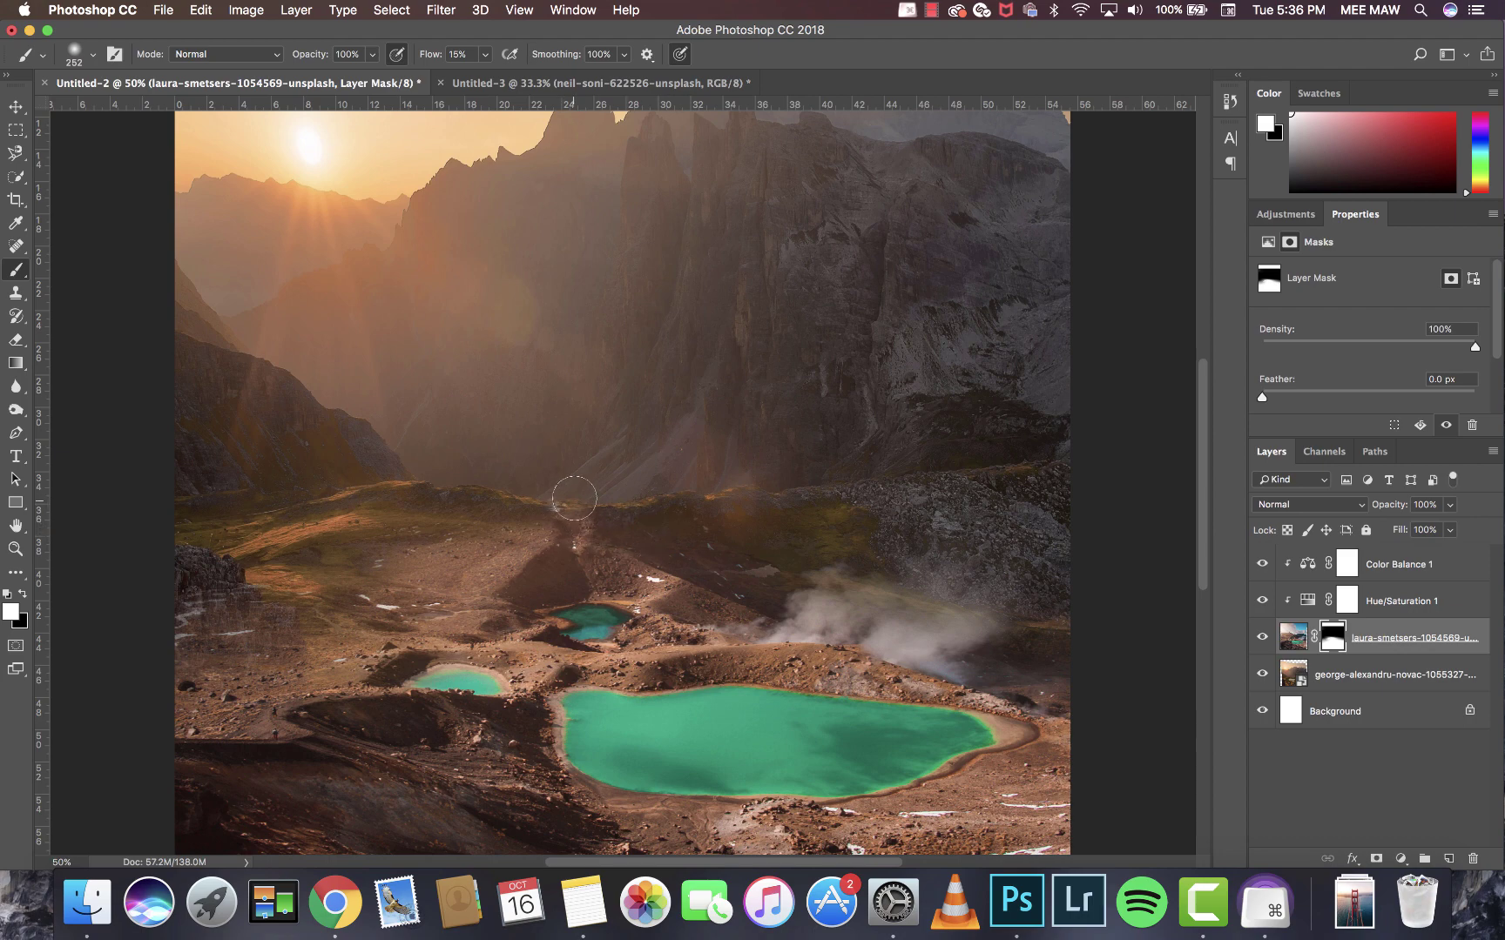
{"action": "key", "text": "x"}
{"action": "key", "text": "super+minus"}
{"action": "key", "text": "super+minus"}
{"action": "key", "text": "super+minus"}
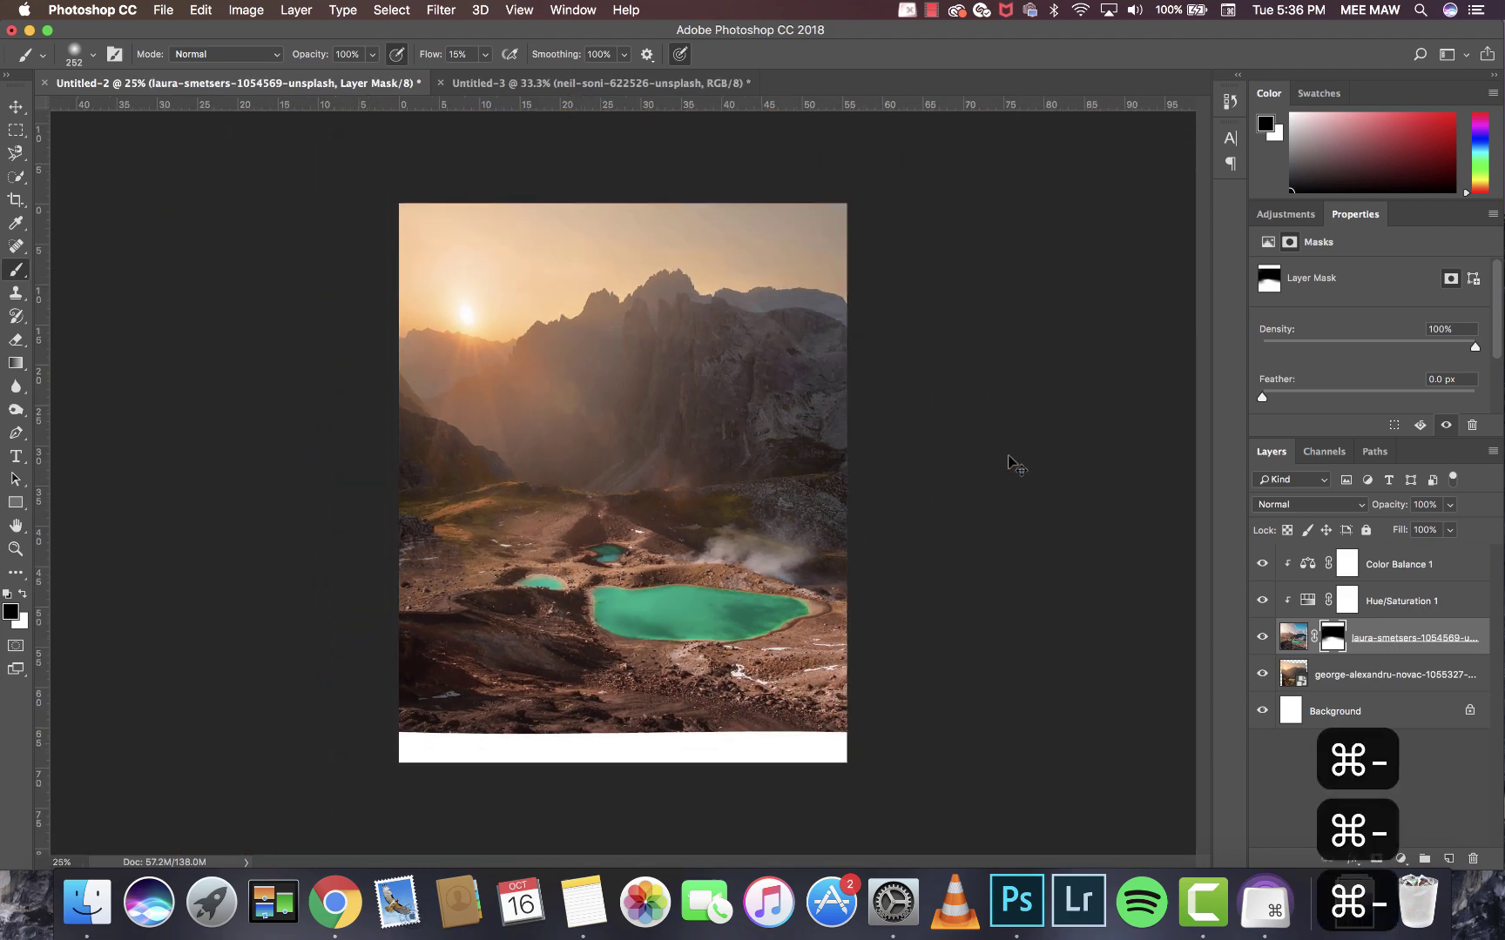
{"action": "key", "text": "super+equal"}
{"action": "key", "text": "super+equal"}
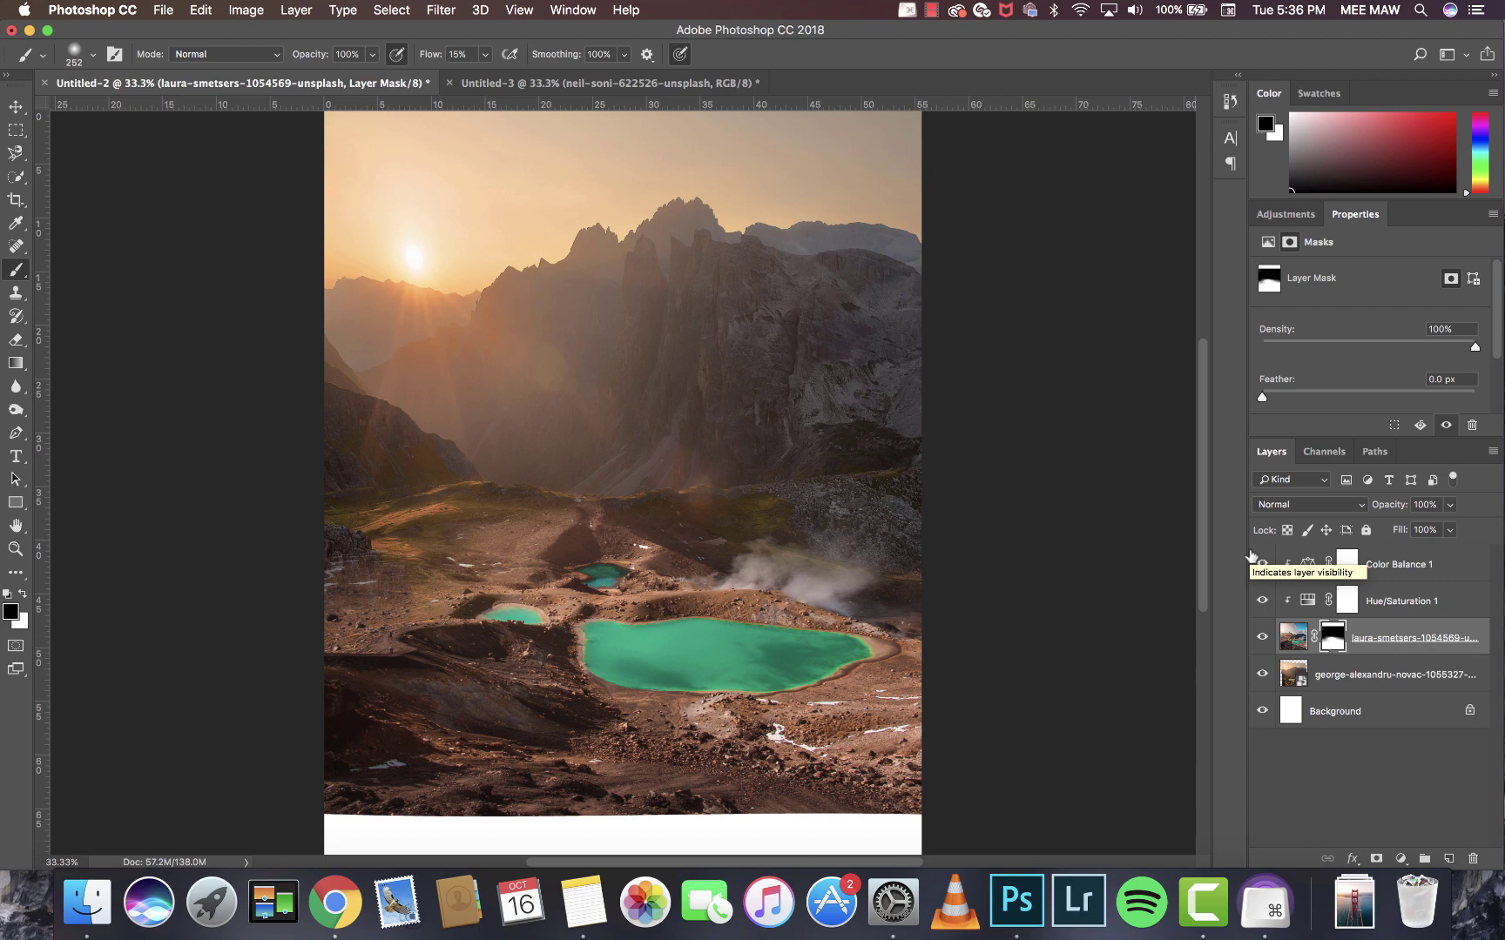
Try shifting the lake layer's Hue/Saturation hue to -24, and undo the change.
{"action": "key", "text": "cmd+minus"}
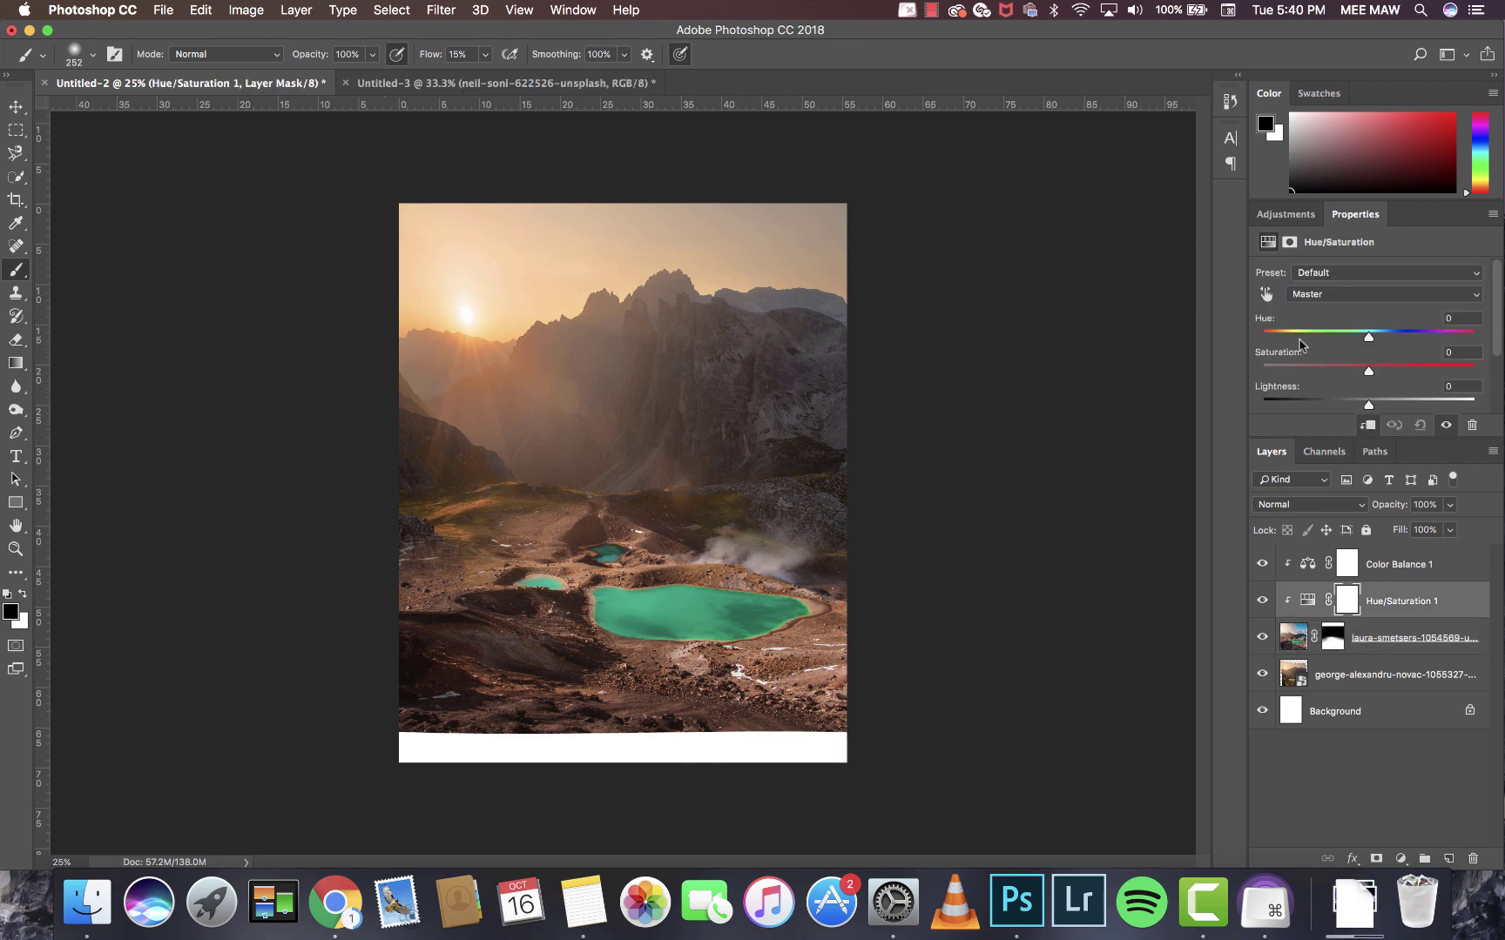
{"action": "left_click_drag", "start_coordinate": [1367, 338], "coordinate": [1343, 337]}
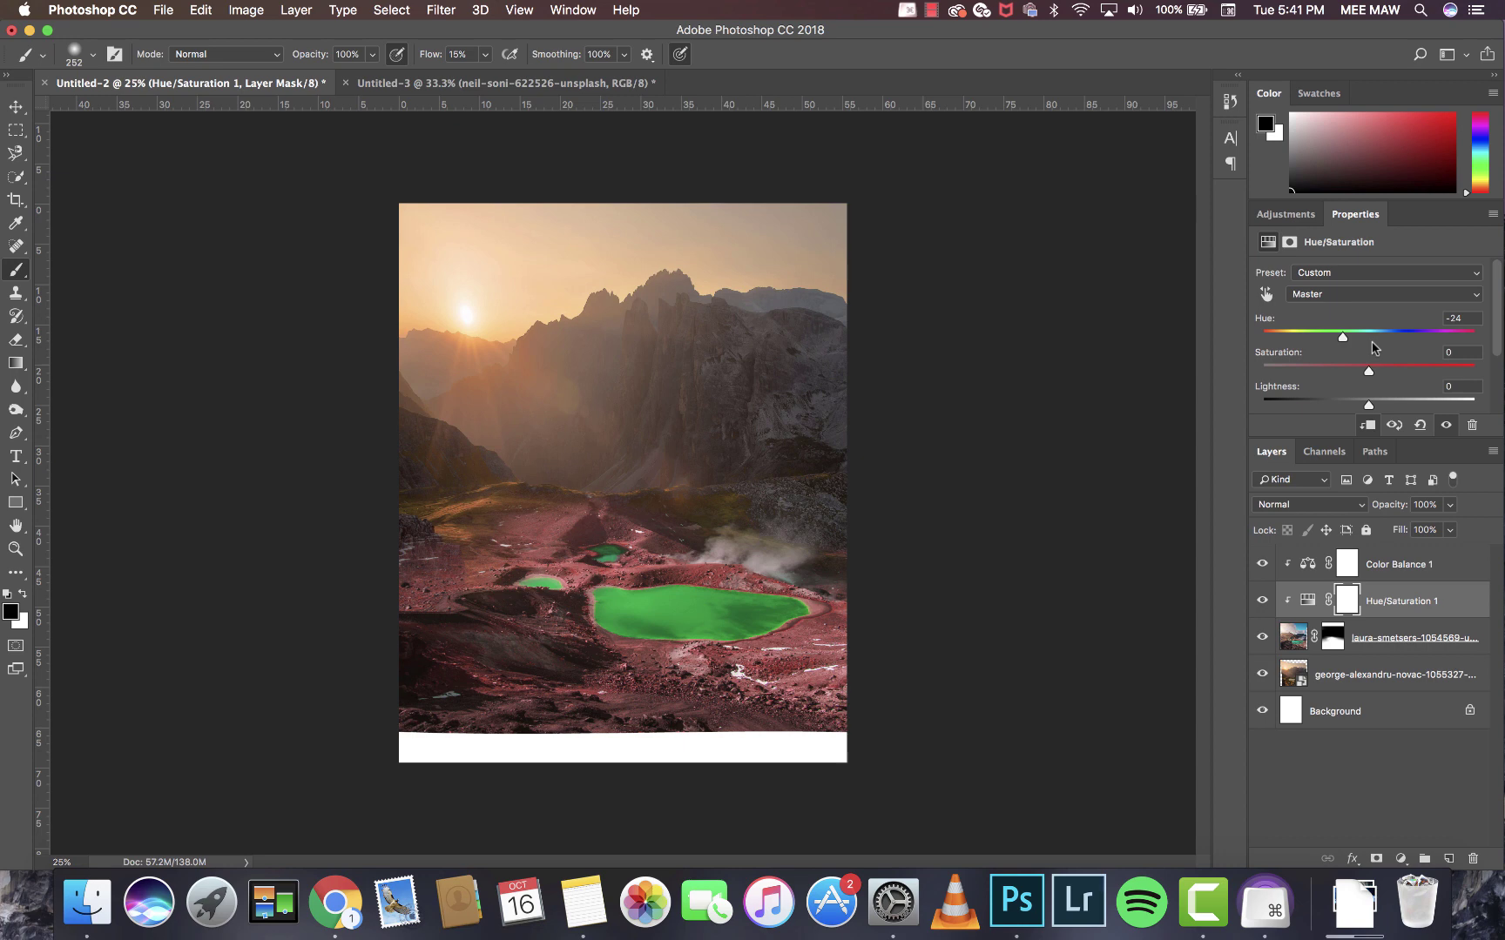
{"action": "key", "text": "super+z"}
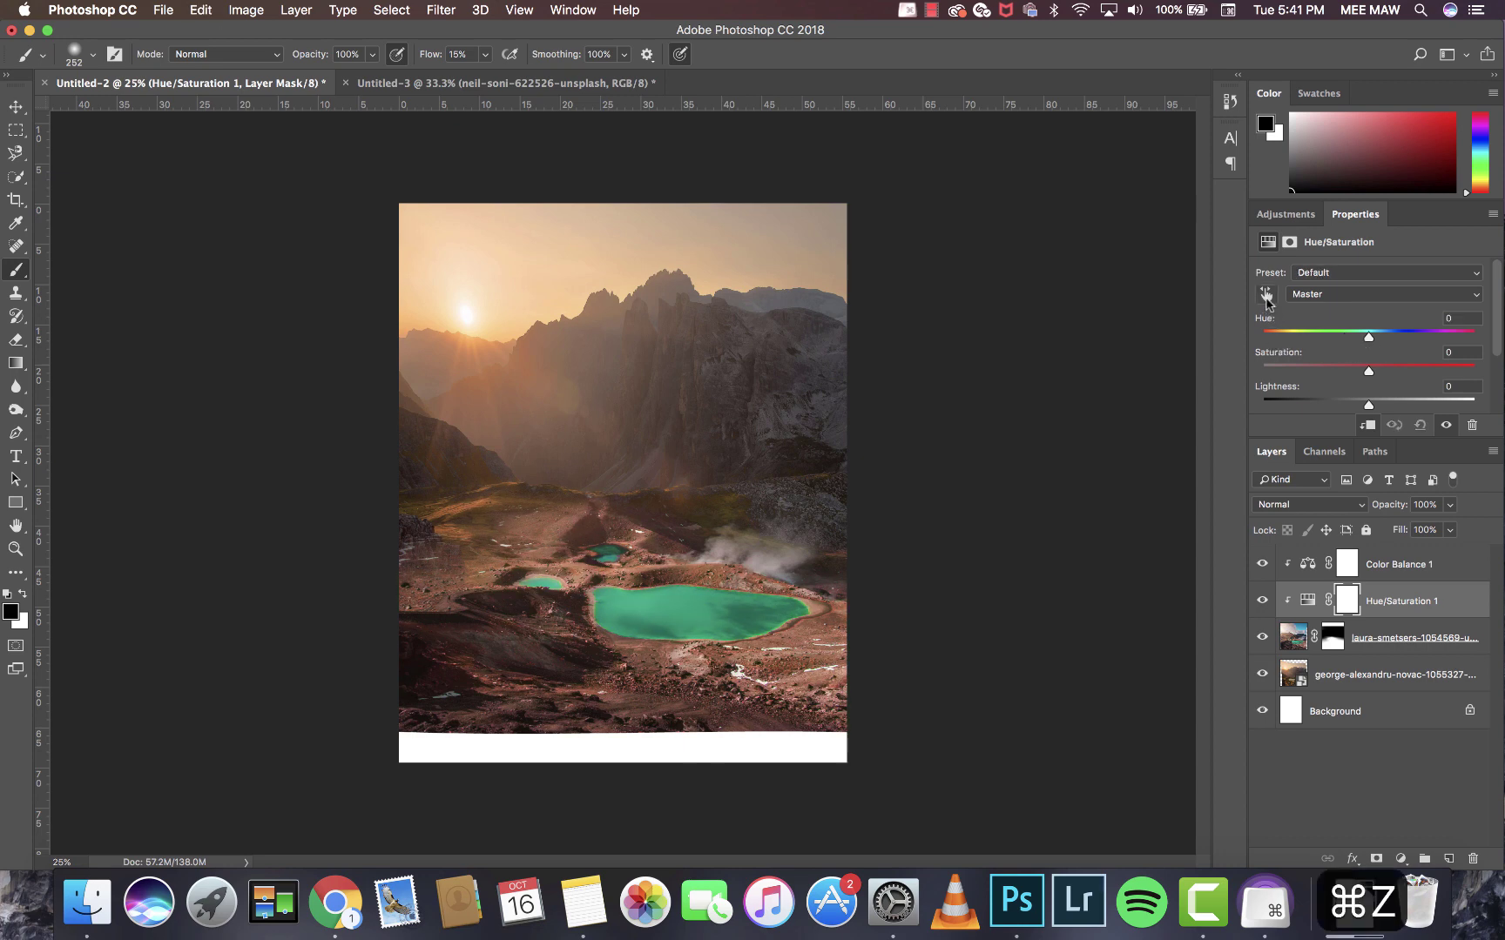
Target the lake's cyans in the clipped Hue/Saturation adjustment, setting hue -11, saturation -5 and raising lightness to about +60.
{"action": "left_click", "coordinate": [1266, 296]}
{"action": "left_click", "coordinate": [667, 592]}
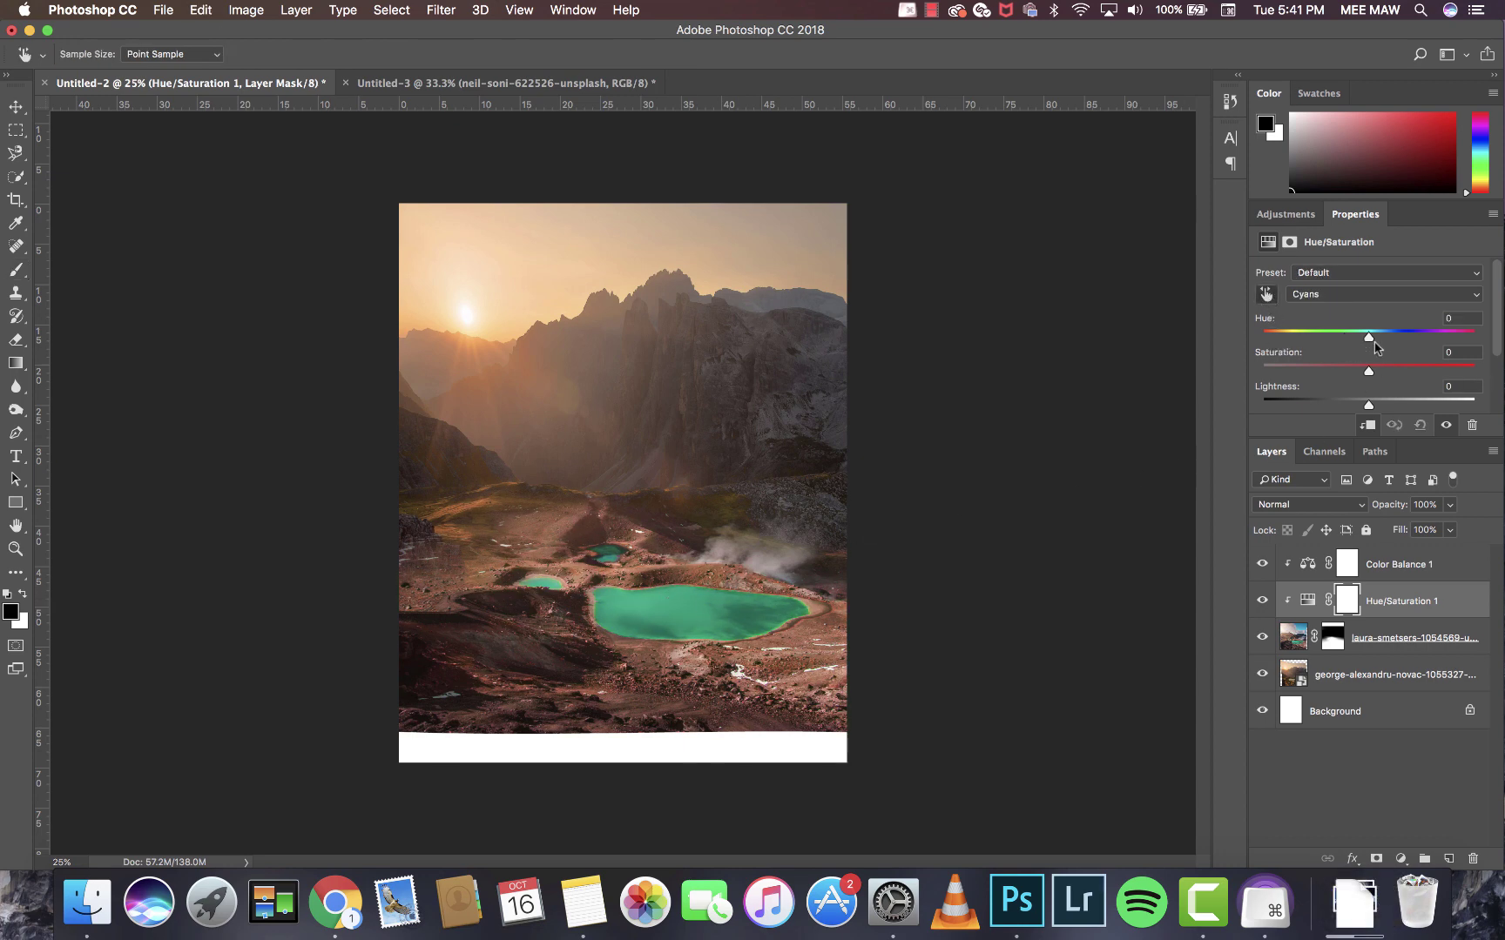
{"action": "mouse_move", "coordinate": [1370, 340]}
{"action": "left_mouse_down"}
{"action": "mouse_move", "coordinate": [1476, 338]}
{"action": "mouse_move", "coordinate": [1264, 323]}
{"action": "mouse_move", "coordinate": [1388, 327]}
{"action": "left_mouse_up"}
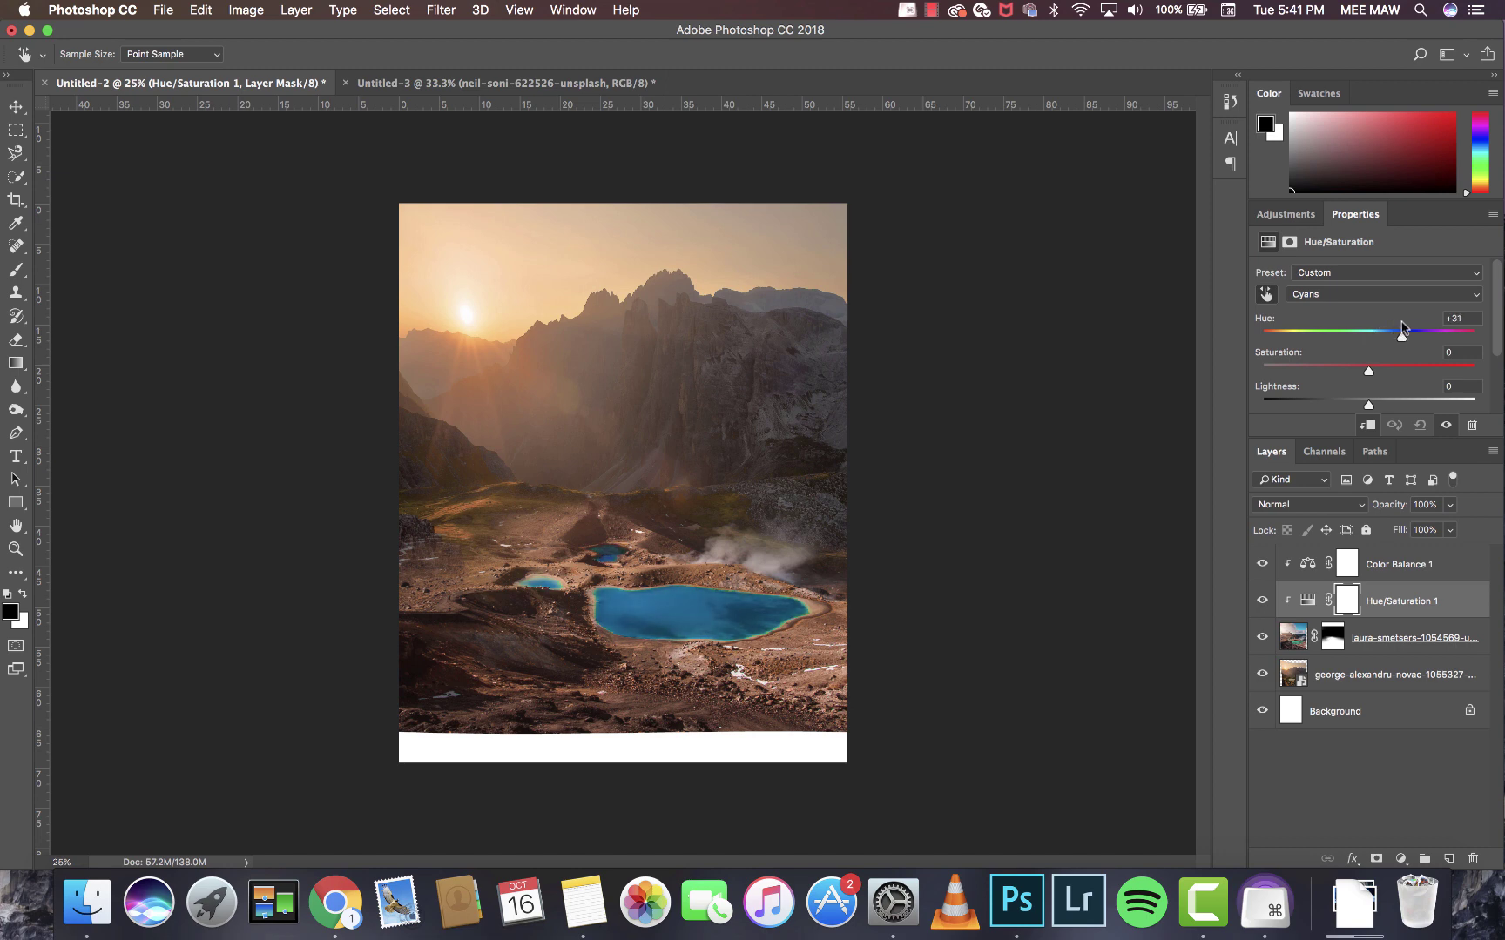
{"action": "left_click_drag", "start_coordinate": [1394, 327], "coordinate": [1367, 326]}
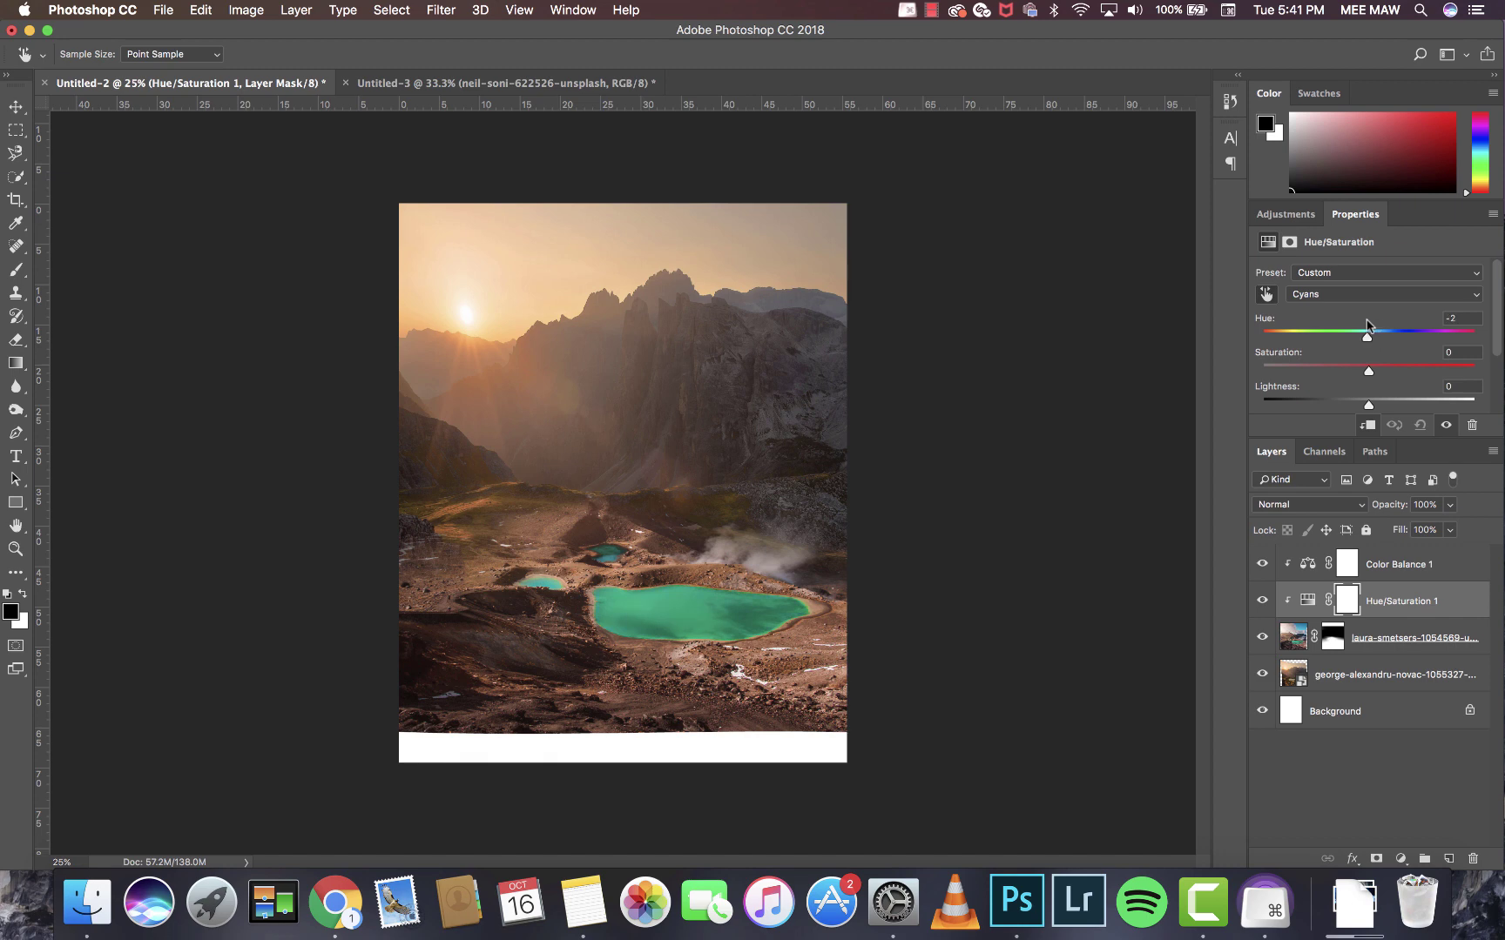
{"action": "left_click_drag", "start_coordinate": [1372, 327], "coordinate": [1441, 399]}
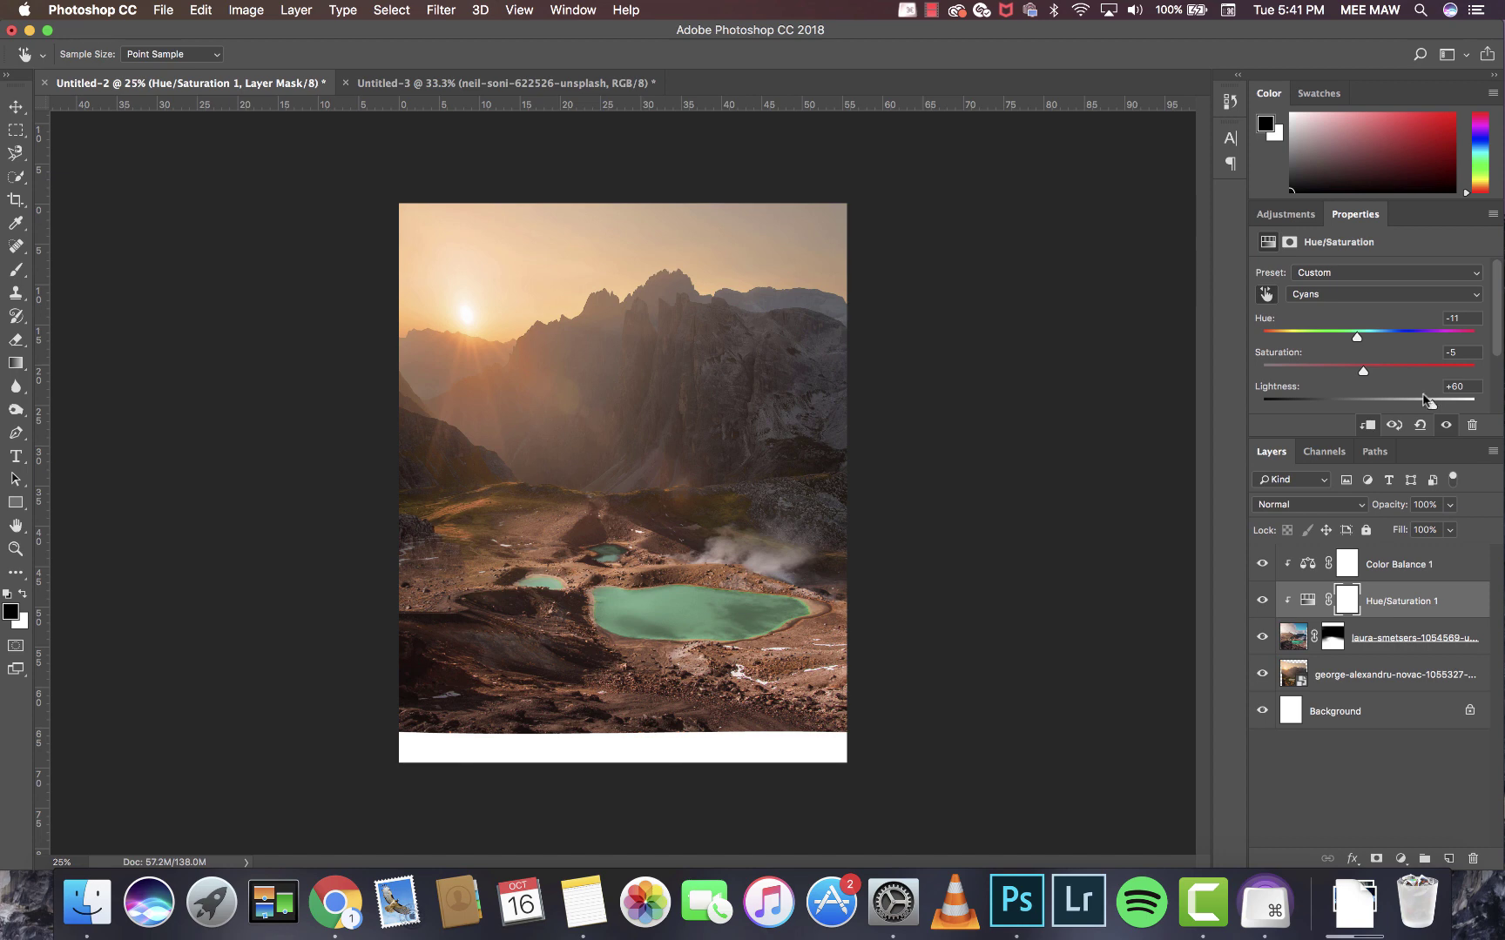
Sample the ground beside the large lake in Hue/Saturation and shift the hue of its Reds range toward yellow.
{"action": "left_click", "coordinate": [657, 645]}
{"action": "mouse_move", "coordinate": [1366, 339]}
{"action": "left_mouse_down"}
{"action": "mouse_move", "coordinate": [1302, 337]}
{"action": "mouse_move", "coordinate": [1365, 334]}
{"action": "left_mouse_up"}
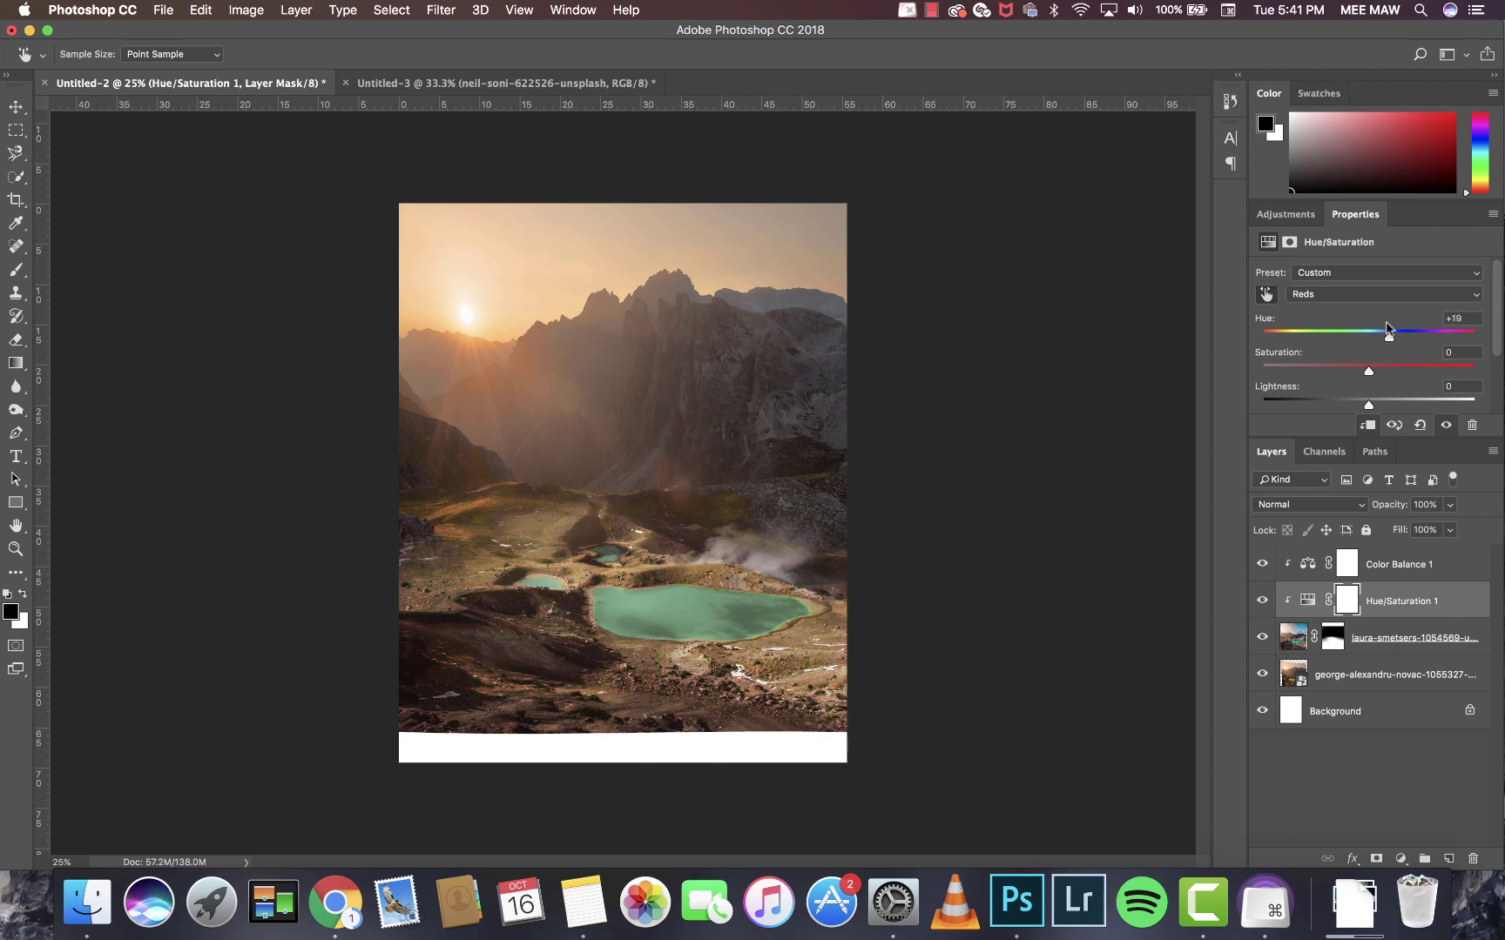
{"action": "left_click_drag", "start_coordinate": [1380, 328], "coordinate": [1380, 328]}
Target the lake layer's mask and paint black at 5% brush flow over the slope beside the small upper lake.
{"action": "left_click", "coordinate": [1332, 637]}
{"action": "key", "text": "b"}
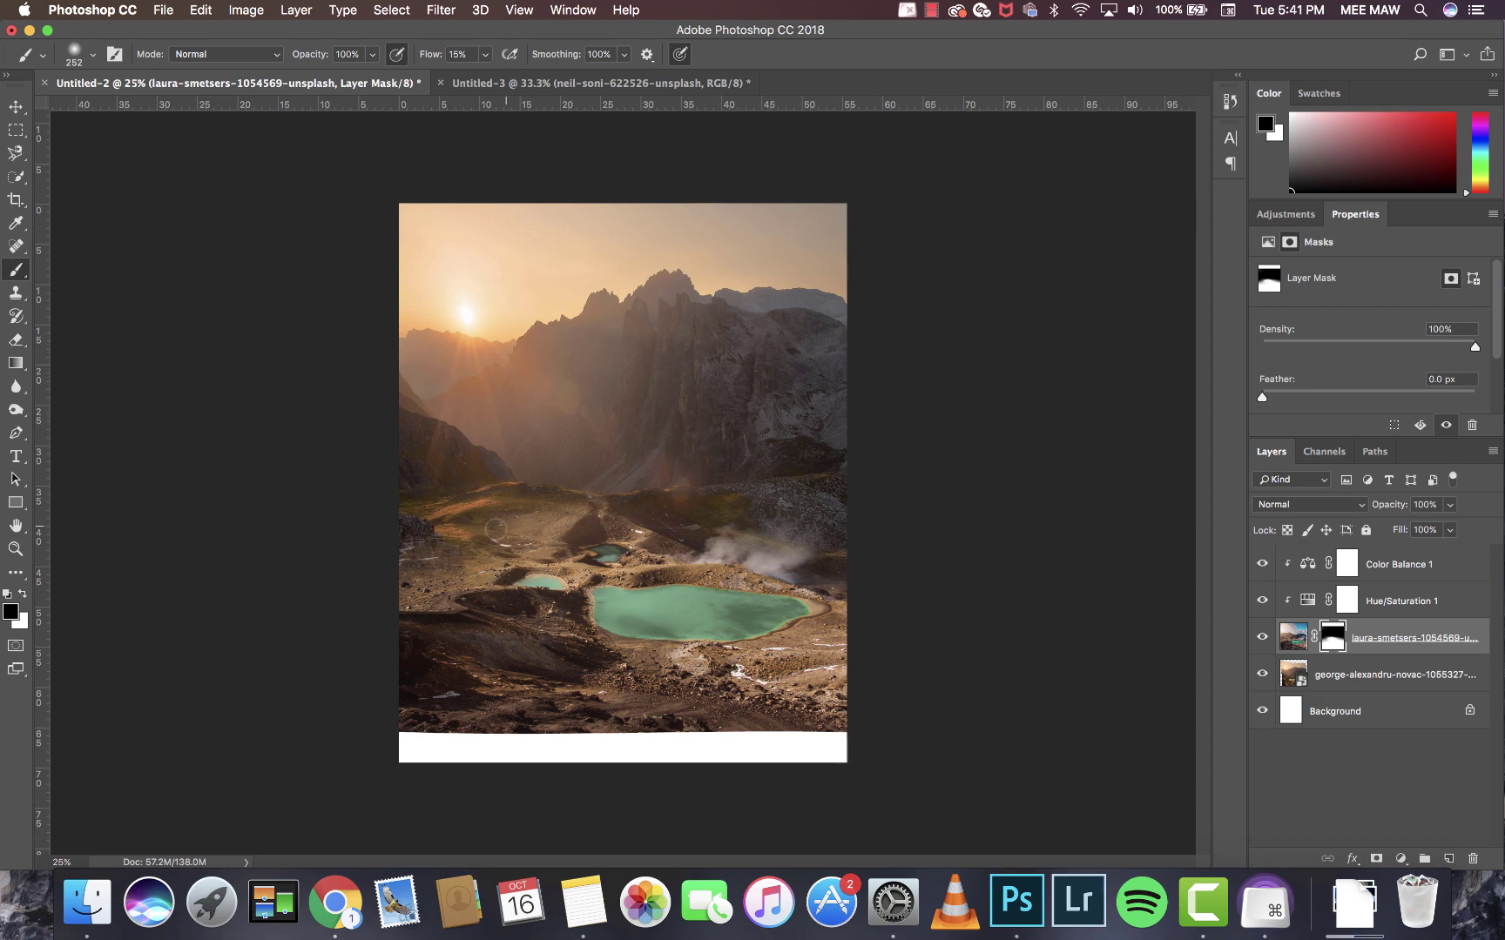
{"action": "left_click", "coordinate": [485, 54]}
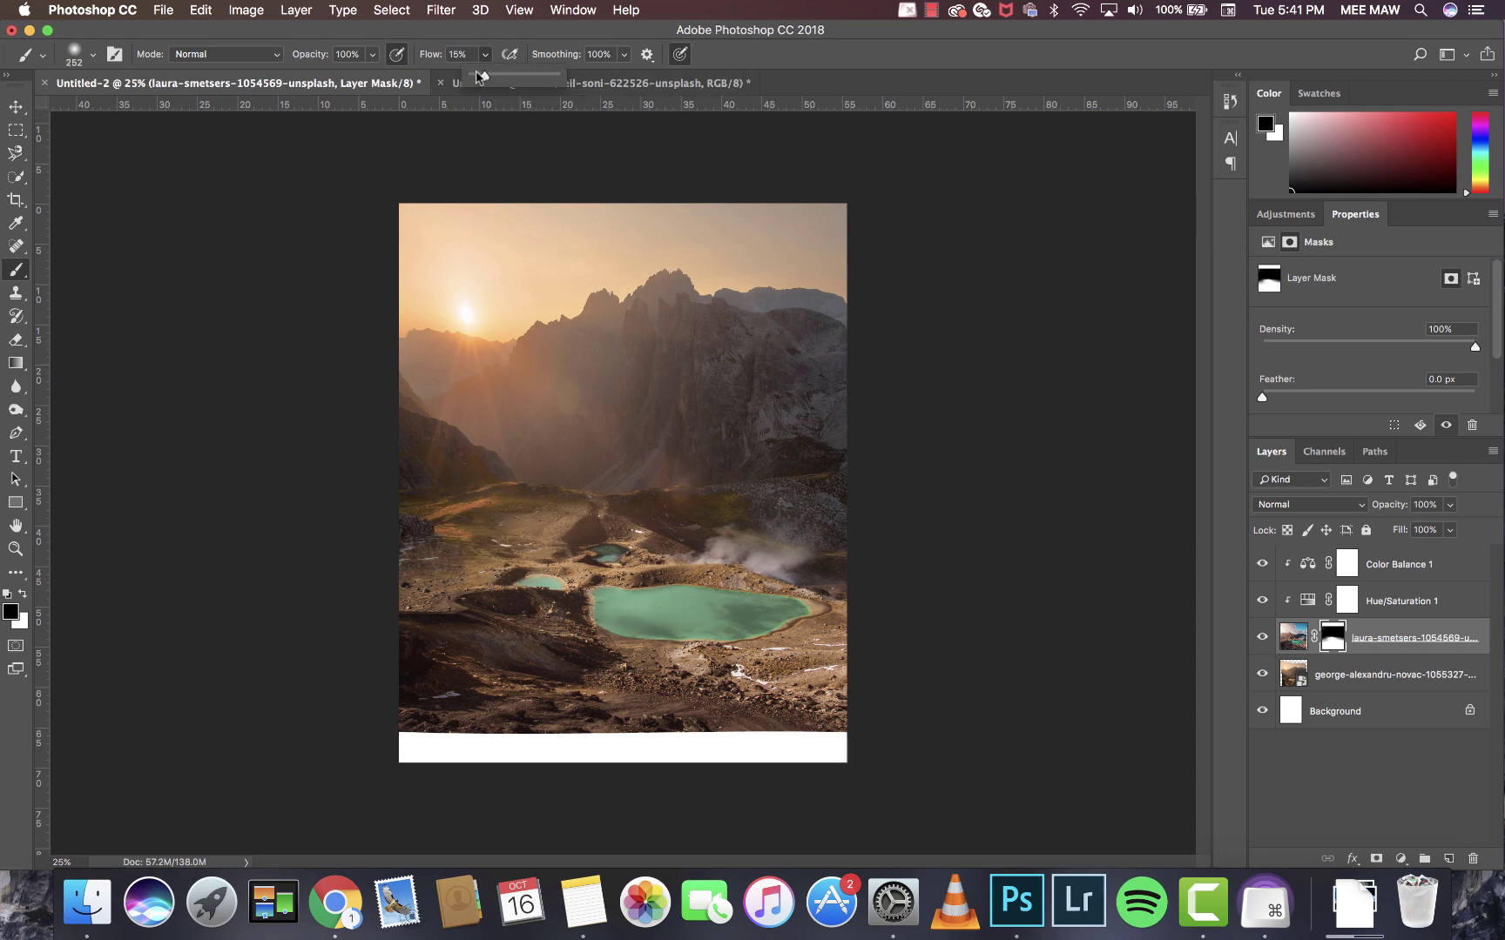
{"action": "left_click_drag", "start_coordinate": [481, 76], "coordinate": [476, 75]}
{"action": "left_click", "coordinate": [502, 523]}
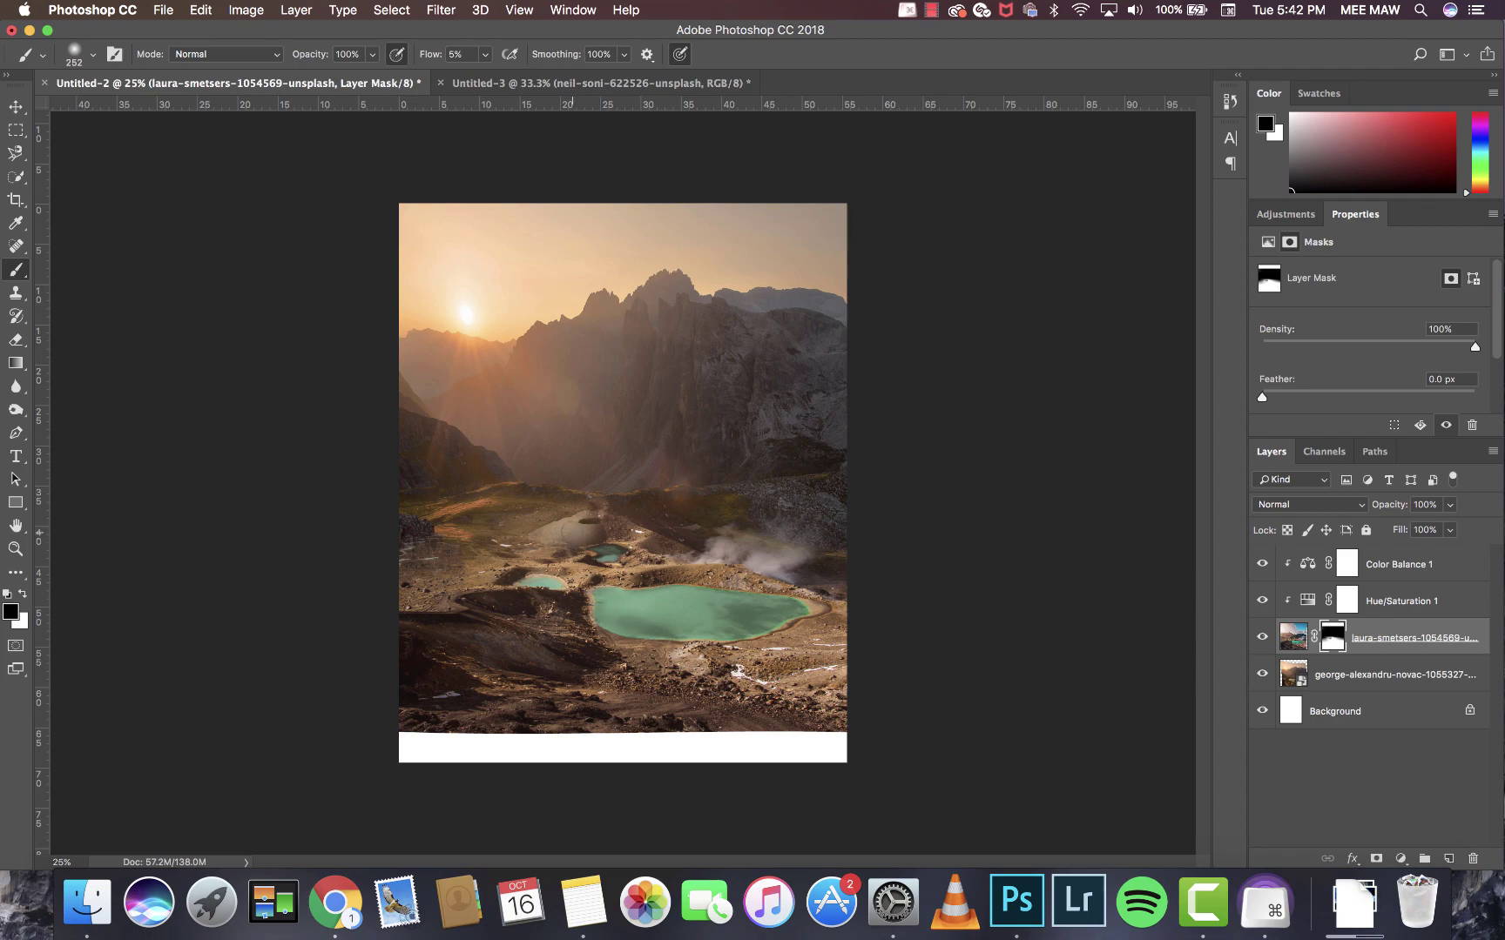
Paint white on the lake layer's mask at 27% brush flow to restore the mound above the small upper lake.
{"action": "key", "text": "super+equal"}
{"action": "key", "text": "super+equal"}
{"action": "key", "text": "super+equal"}
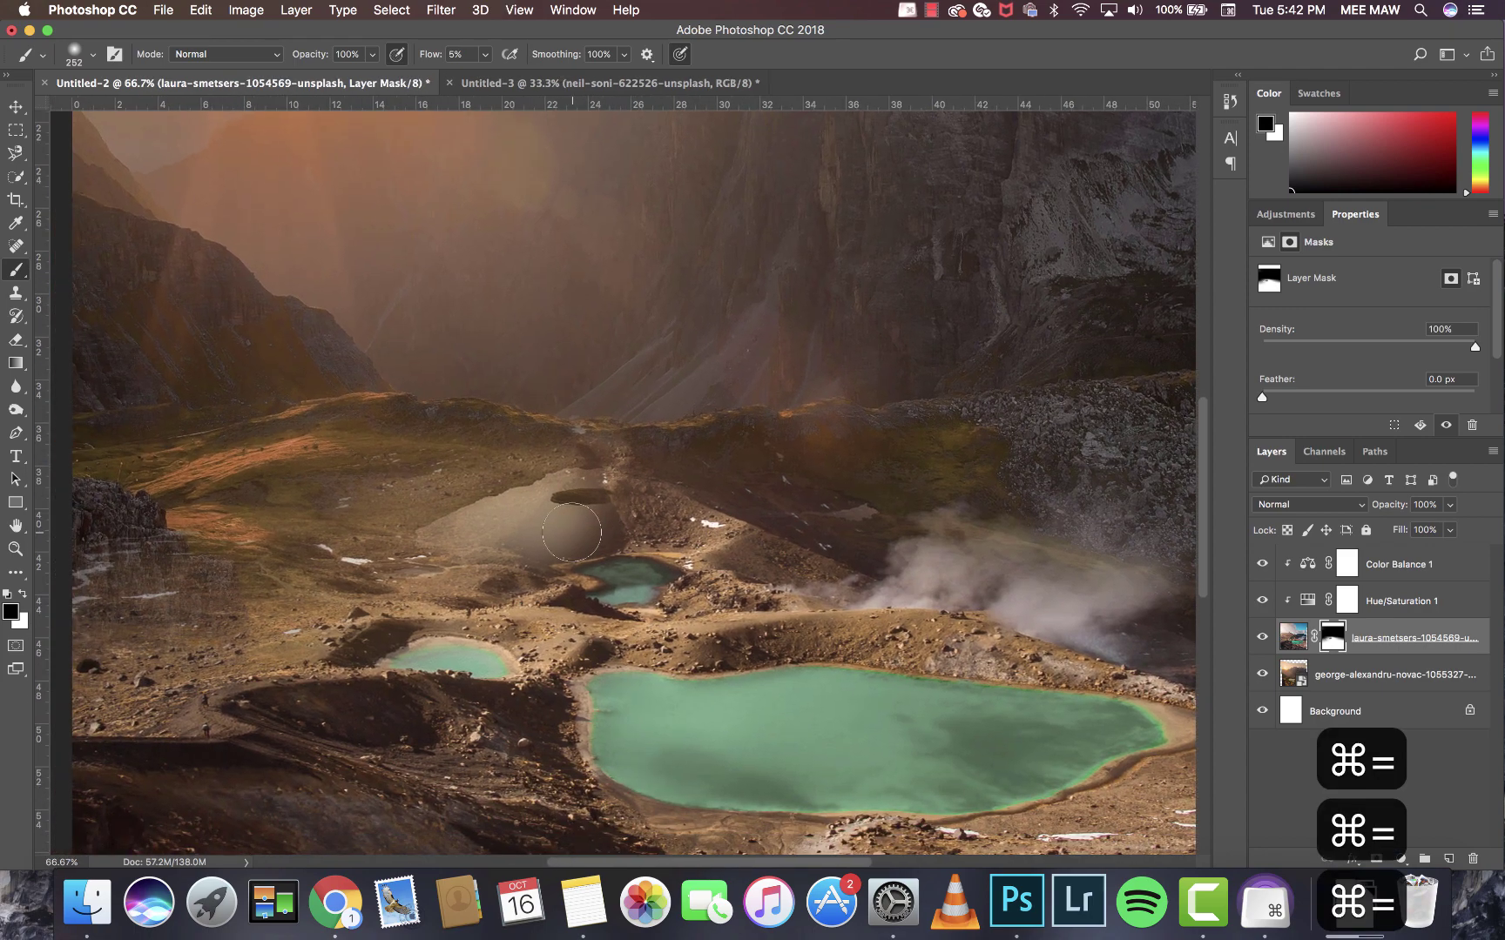
{"action": "key", "text": "x"}
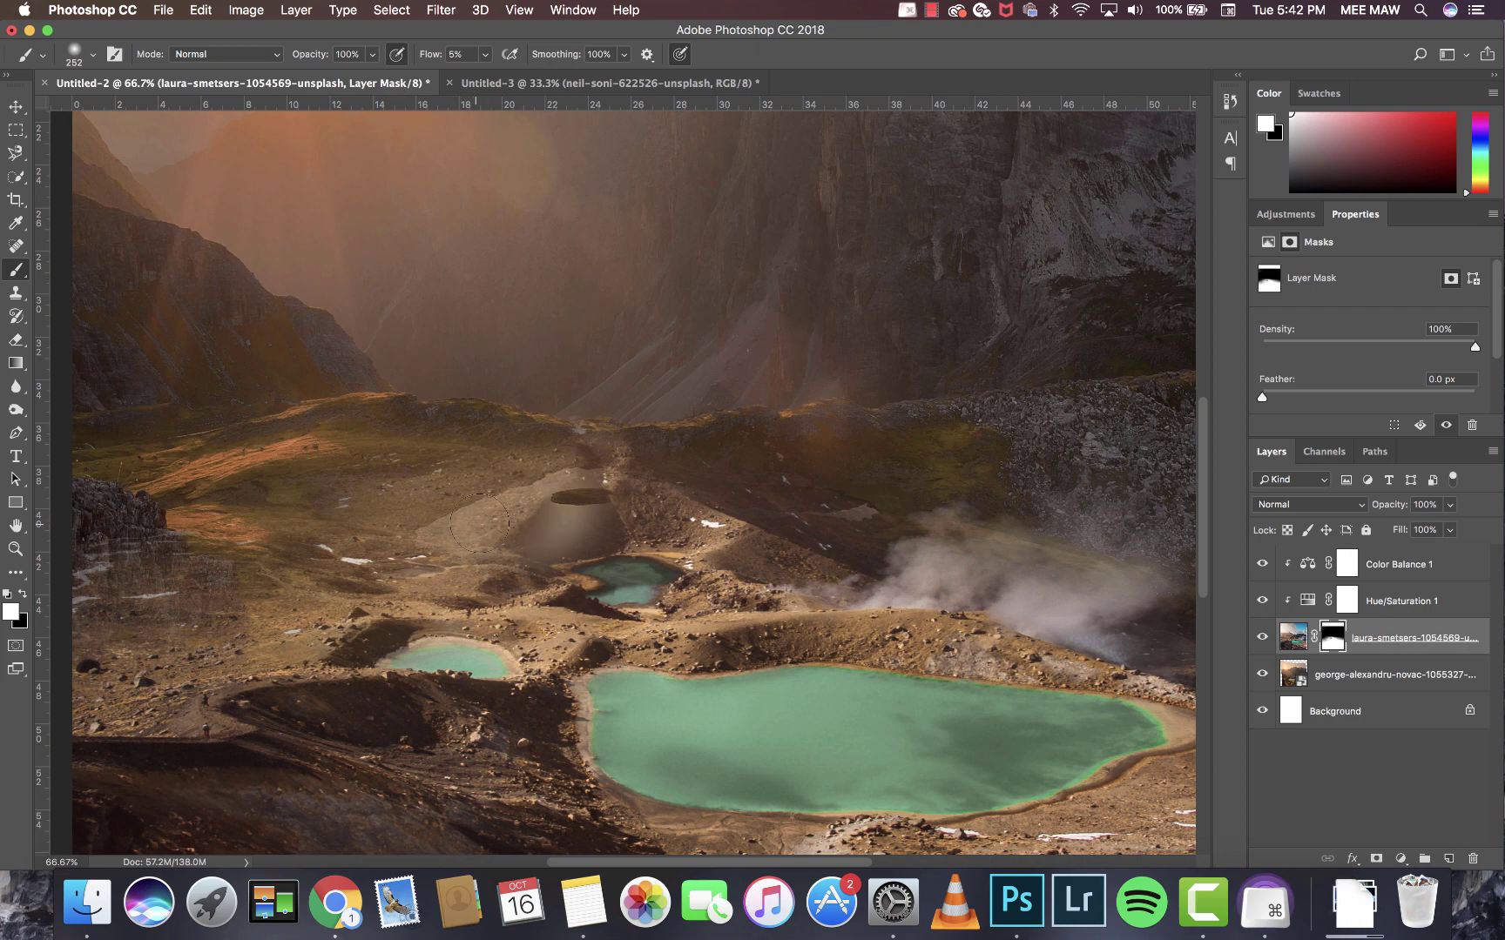
{"action": "left_click", "coordinate": [484, 54]}
{"action": "left_click_drag", "start_coordinate": [481, 76], "coordinate": [502, 76]}
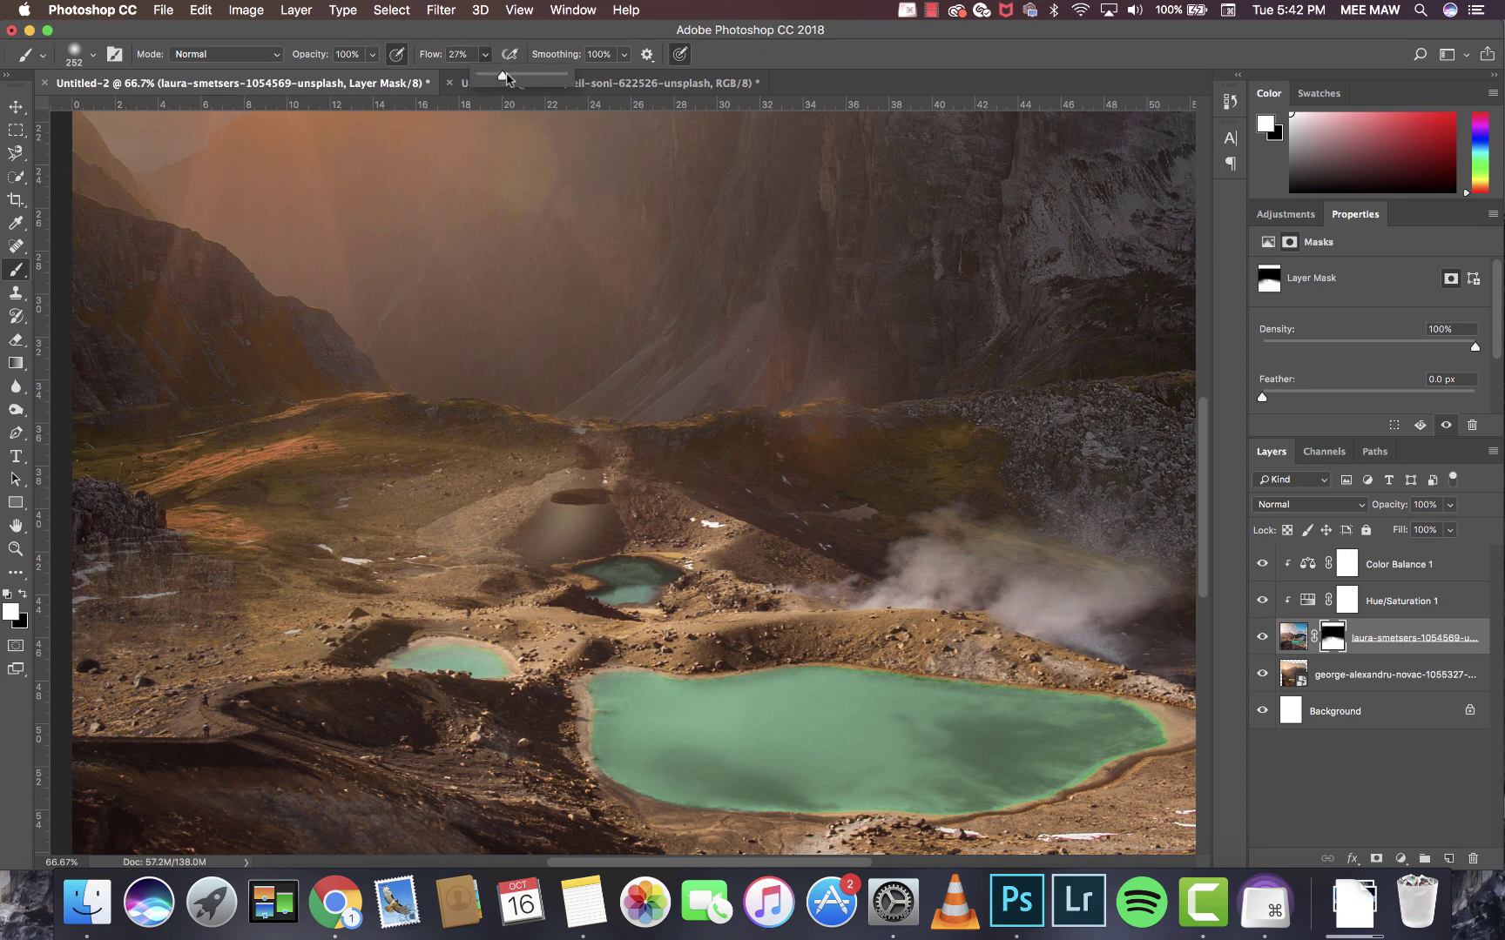
{"action": "left_click_drag", "start_coordinate": [554, 471], "coordinate": [557, 490]}
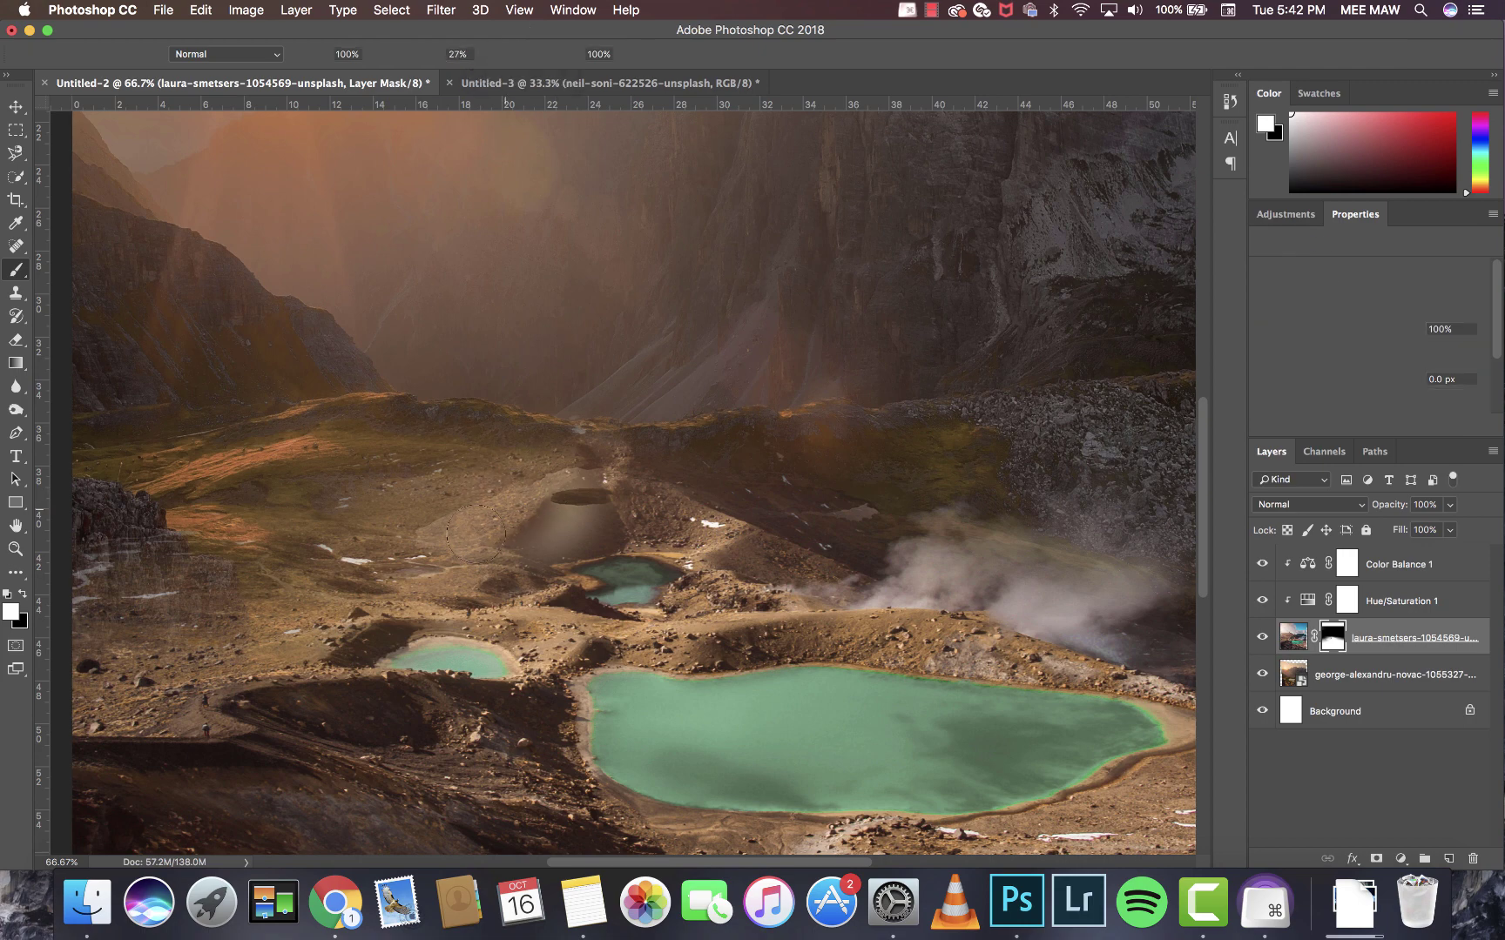
{"action": "mouse_move", "coordinate": [475, 523]}
{"action": "left_mouse_down"}
{"action": "mouse_move", "coordinate": [587, 502]}
{"action": "mouse_move", "coordinate": [528, 565]}
{"action": "mouse_move", "coordinate": [572, 480]}
{"action": "mouse_move", "coordinate": [544, 498]}
{"action": "mouse_move", "coordinate": [648, 521]}
{"action": "mouse_move", "coordinate": [578, 545]}
{"action": "left_mouse_up"}
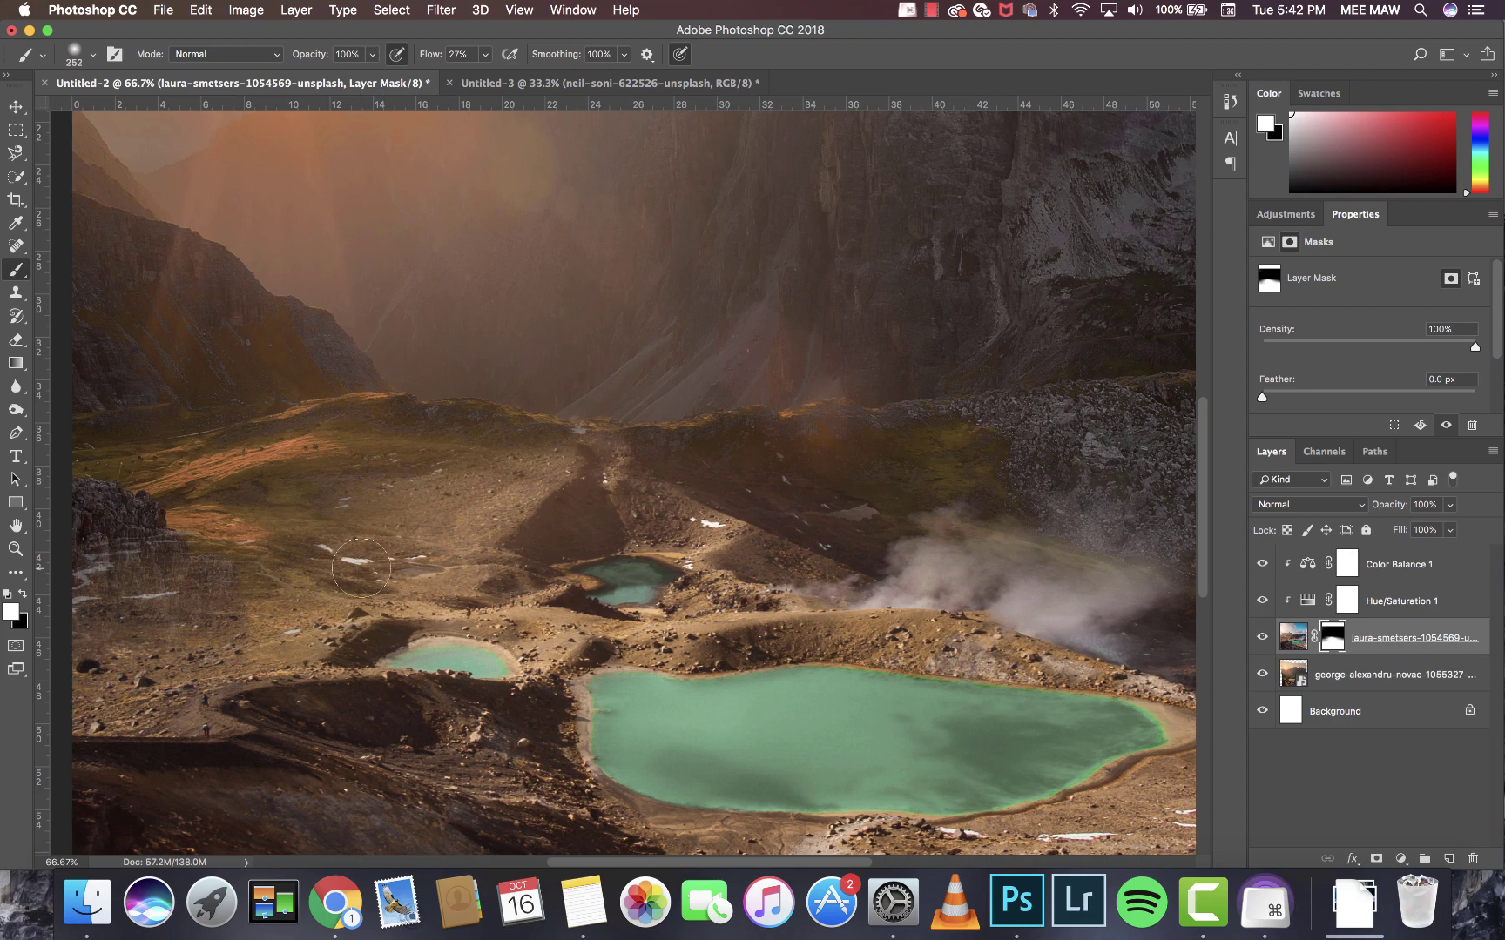
Paint black on the lake layer's mask at 10% flow to blend the ground left of the small upper lake, and finish with white as the foreground colour.
{"action": "key", "text": "x"}
{"action": "right_click", "coordinate": [387, 535]}
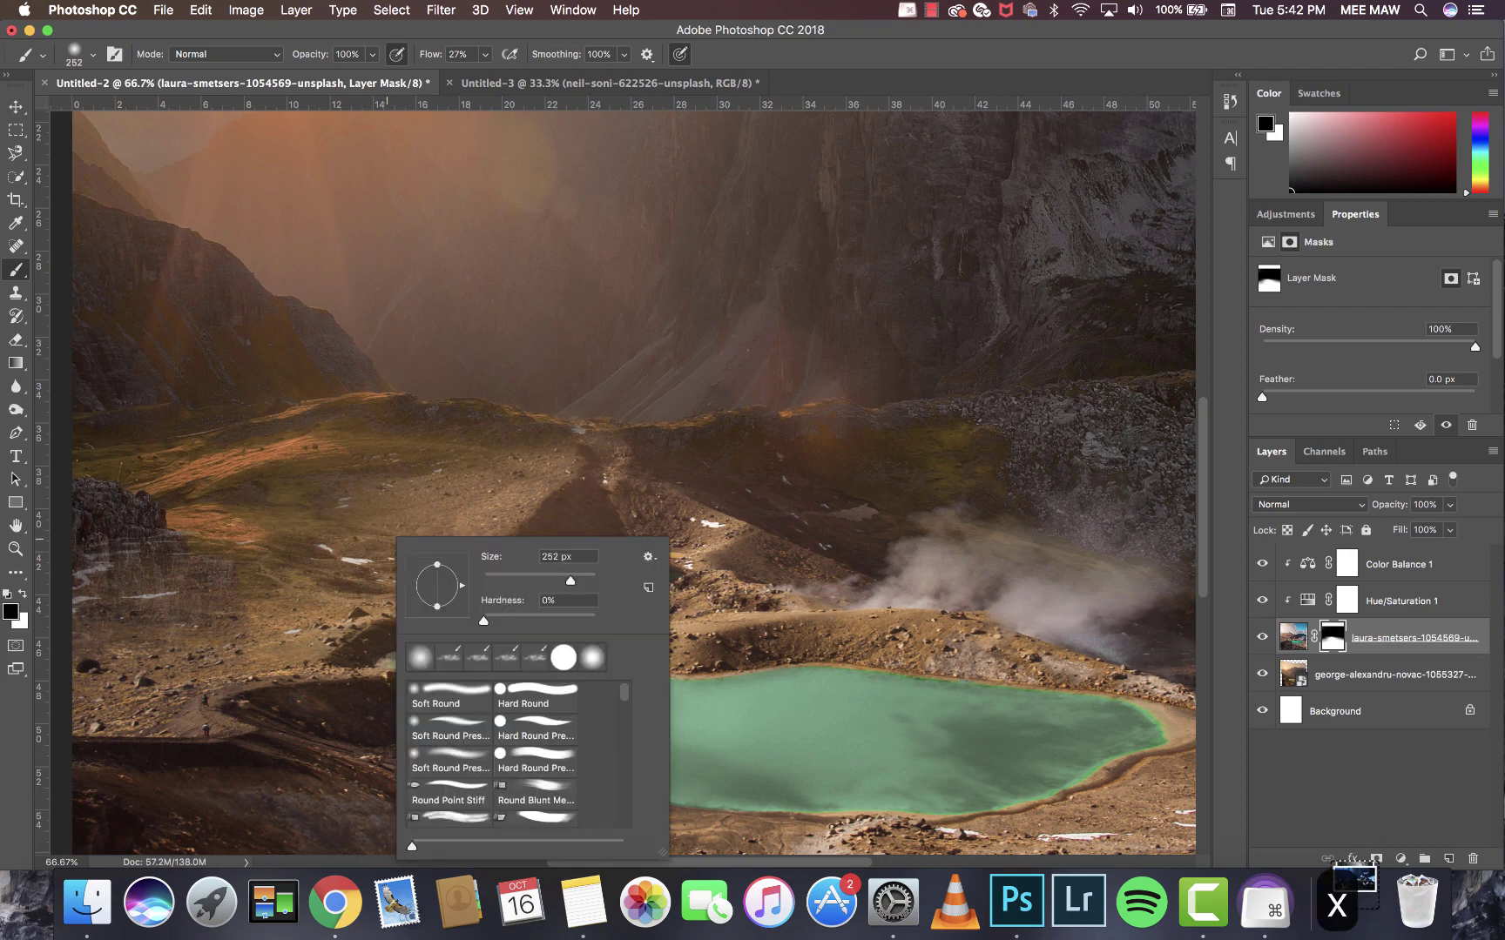
{"action": "left_click", "coordinate": [485, 54]}
{"action": "left_click_drag", "start_coordinate": [478, 68], "coordinate": [468, 70]}
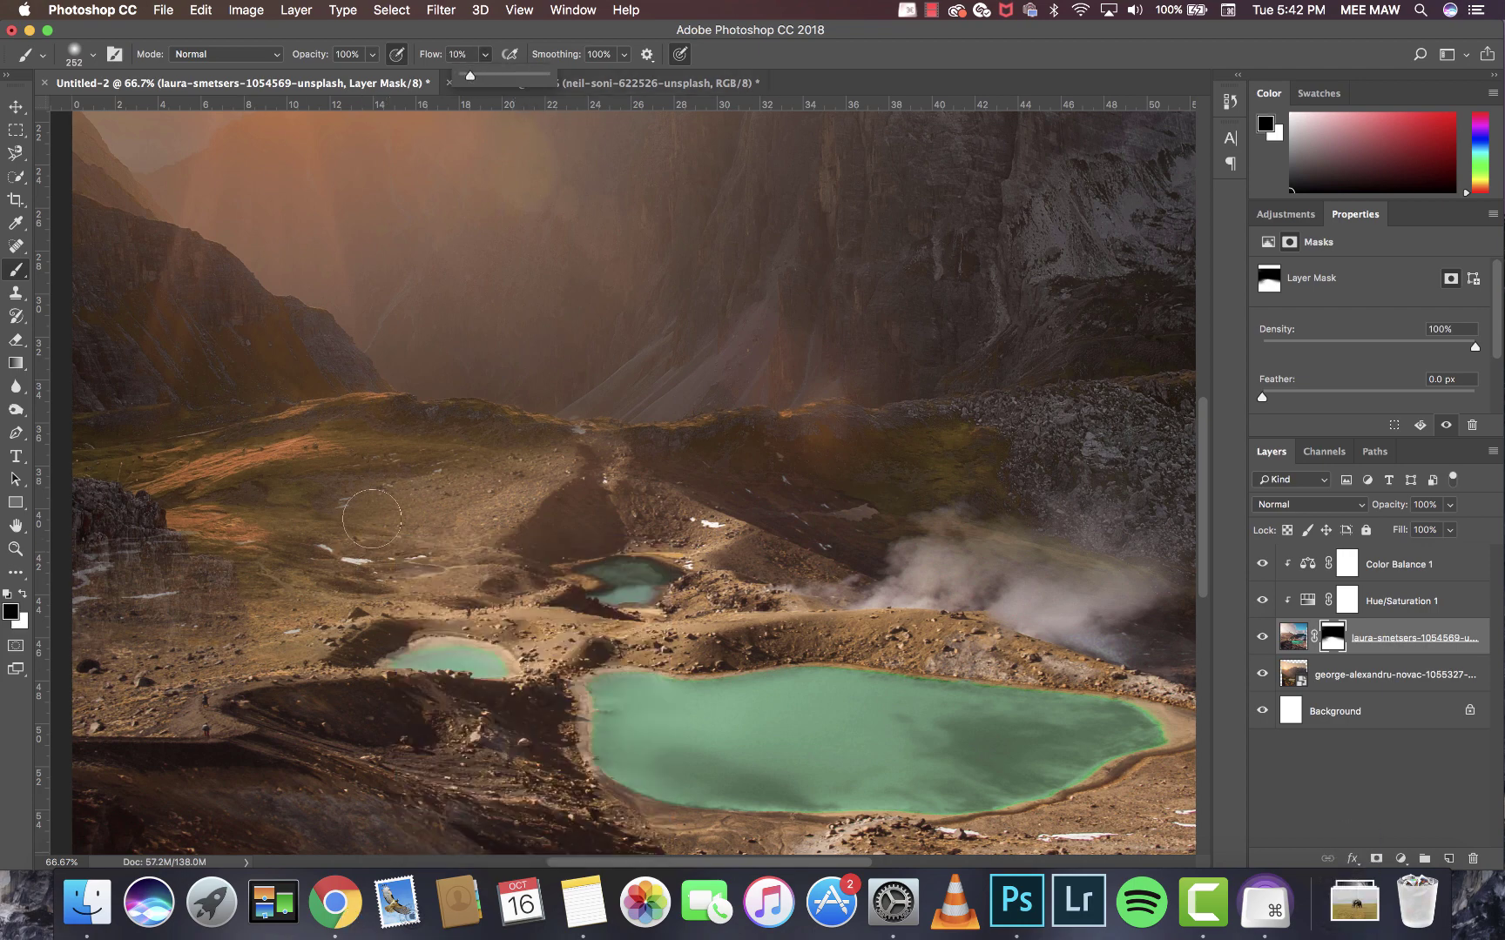
{"action": "left_click", "coordinate": [373, 586]}
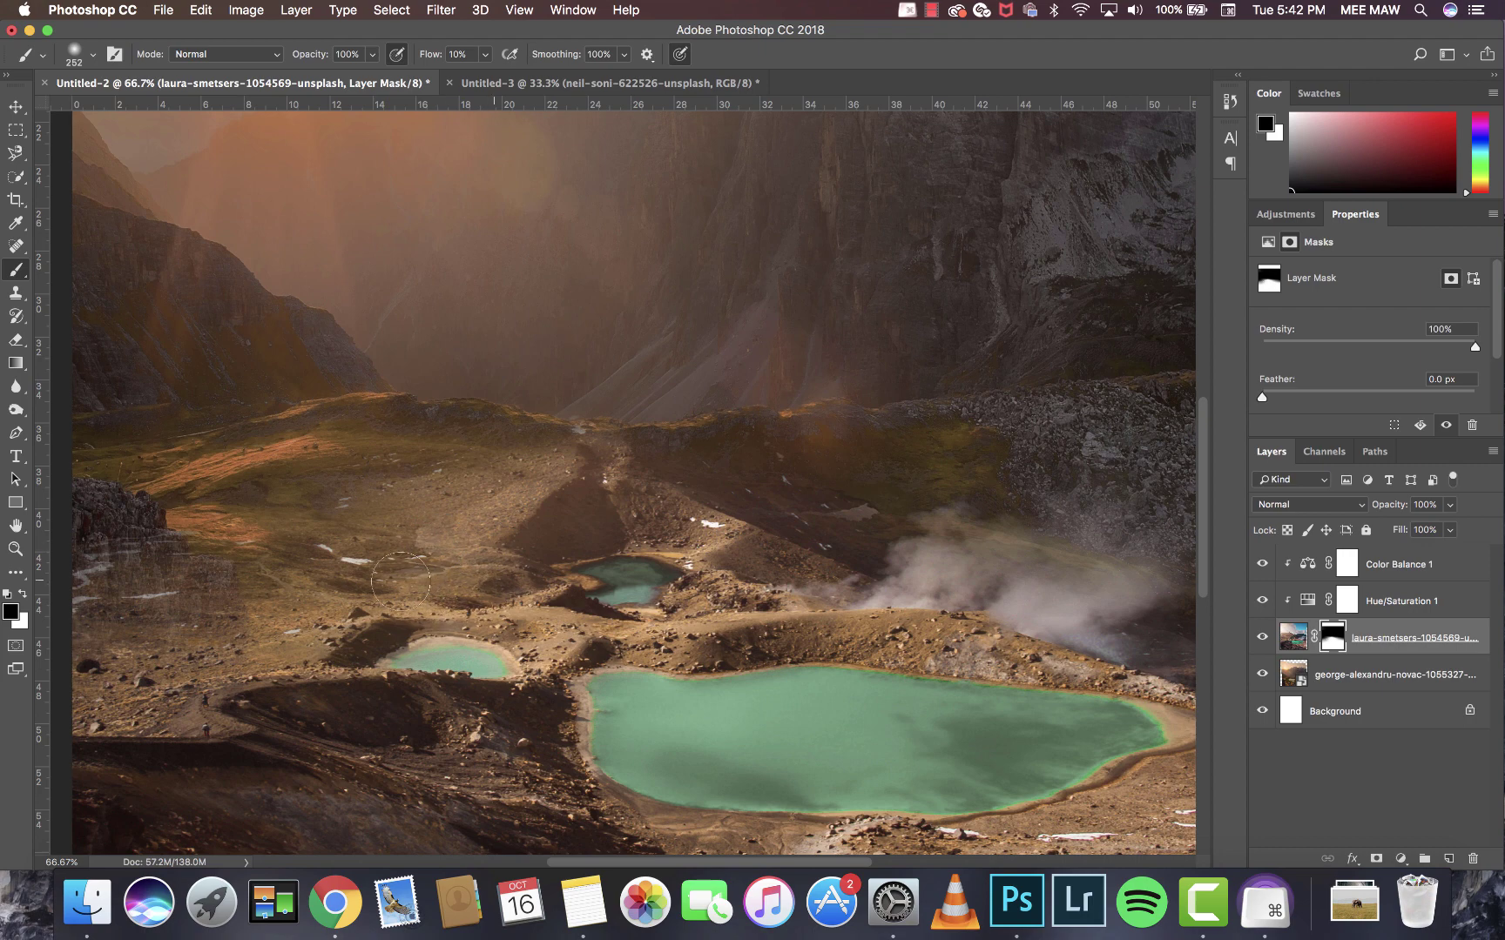
{"action": "key", "text": "x"}
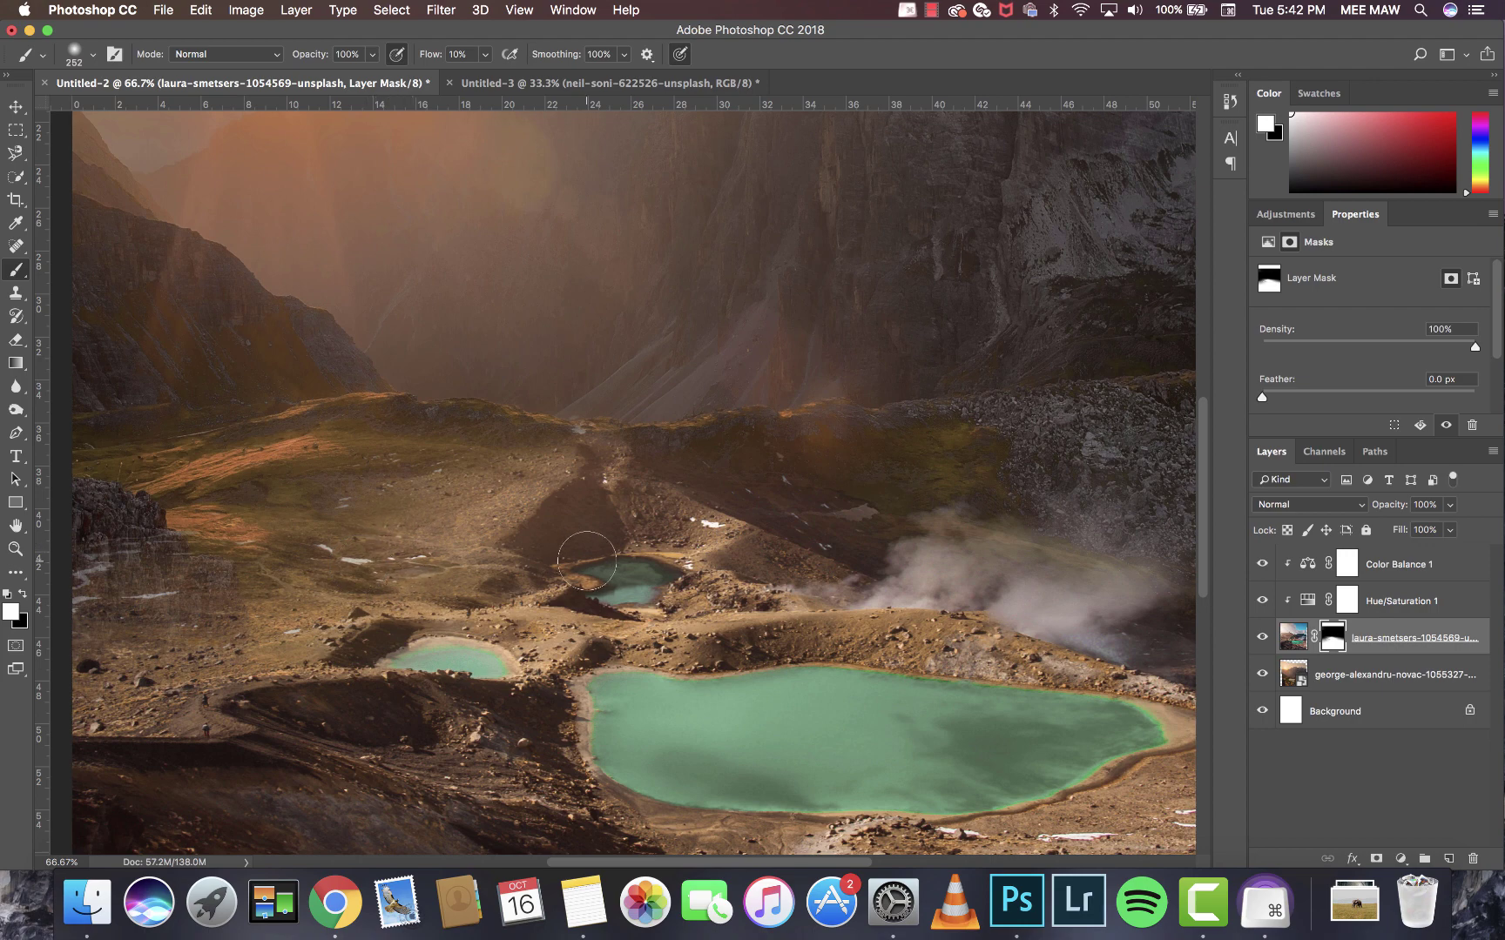
{"action": "key", "text": "super+minus"}
{"action": "key", "text": "super+minus"}
{"action": "key", "text": "super+minus"}
{"action": "key", "text": "super+minus"}
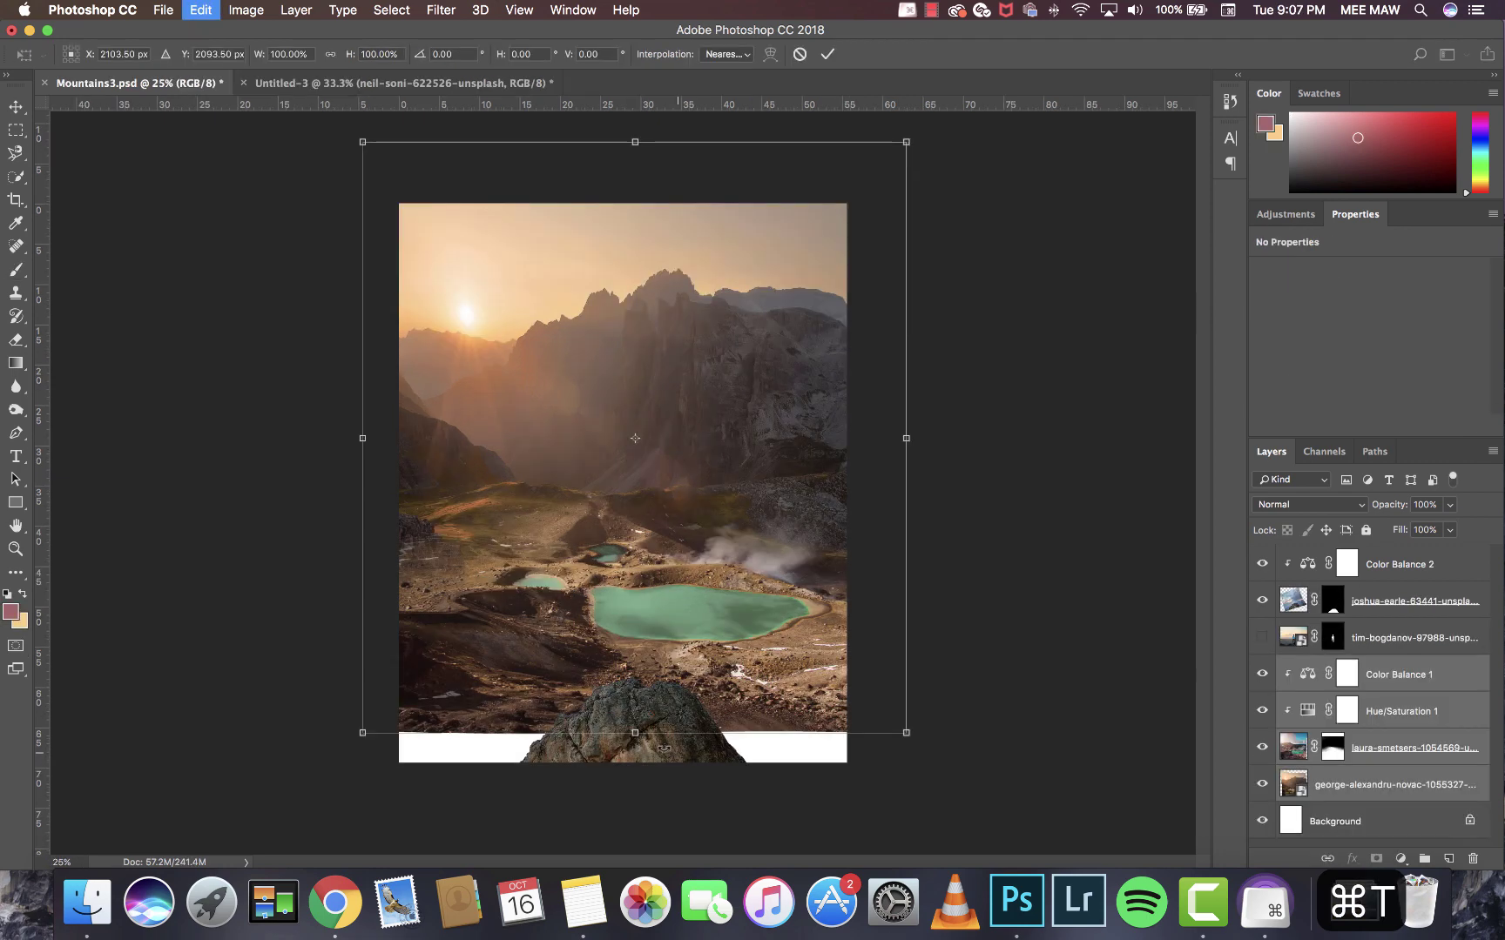
Stretch the selected lake and sunset layers and their adjustments downward to cover the white strip along the canvas bottom, ending with a 101.39% height scaling.
{"action": "left_click_drag", "start_coordinate": [637, 780], "coordinate": [645, 766]}
{"action": "key", "text": "Return"}
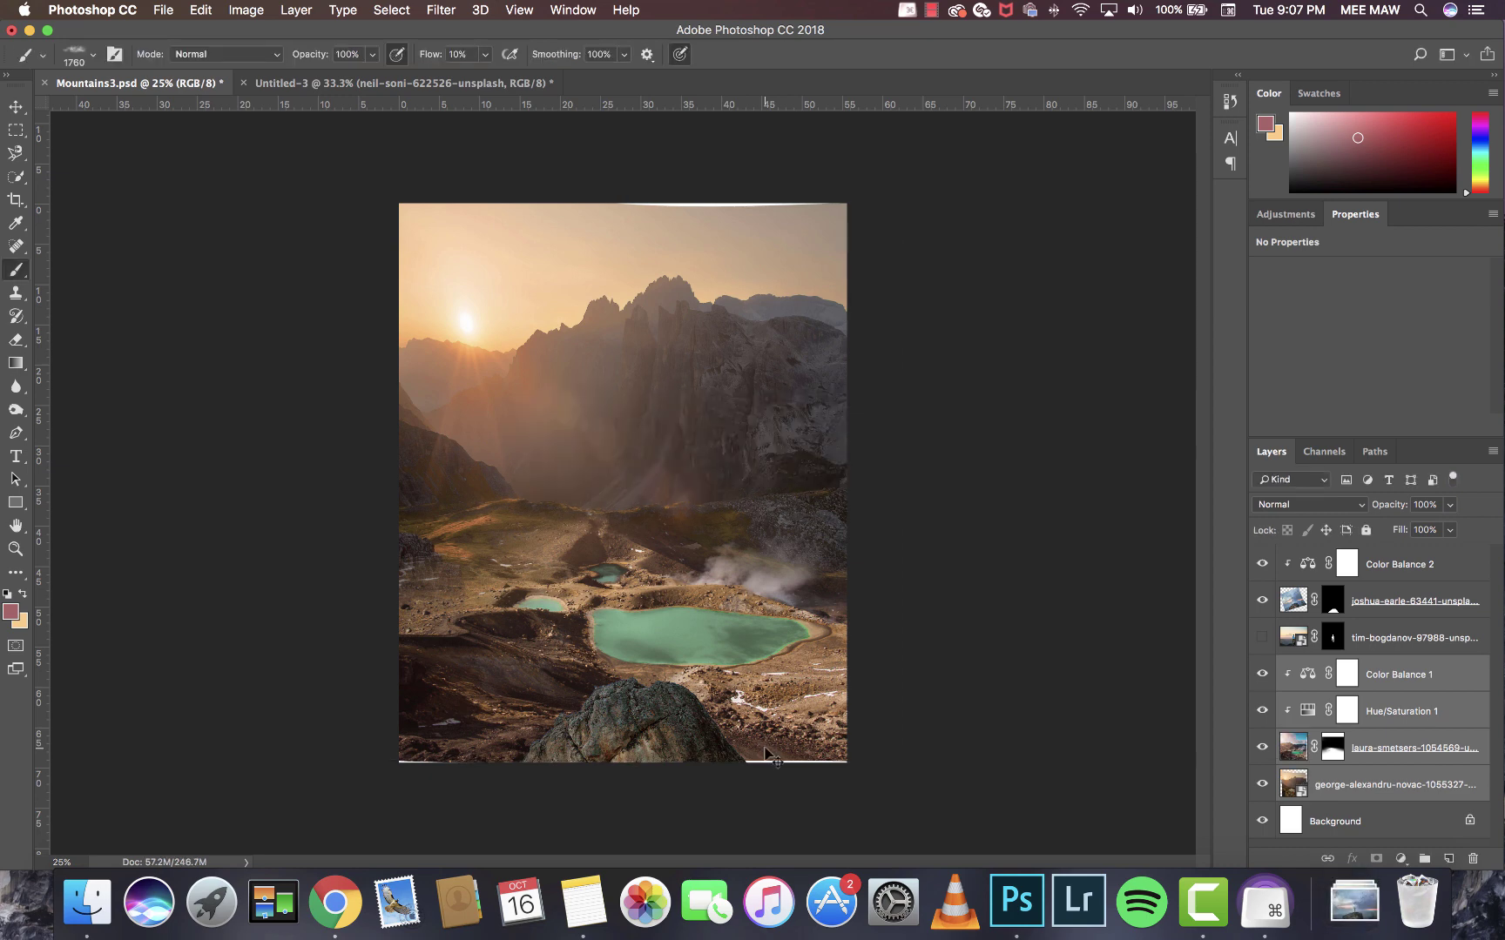
{"action": "key", "text": "super+t"}
{"action": "left_click_drag", "start_coordinate": [633, 766], "coordinate": [634, 769]}
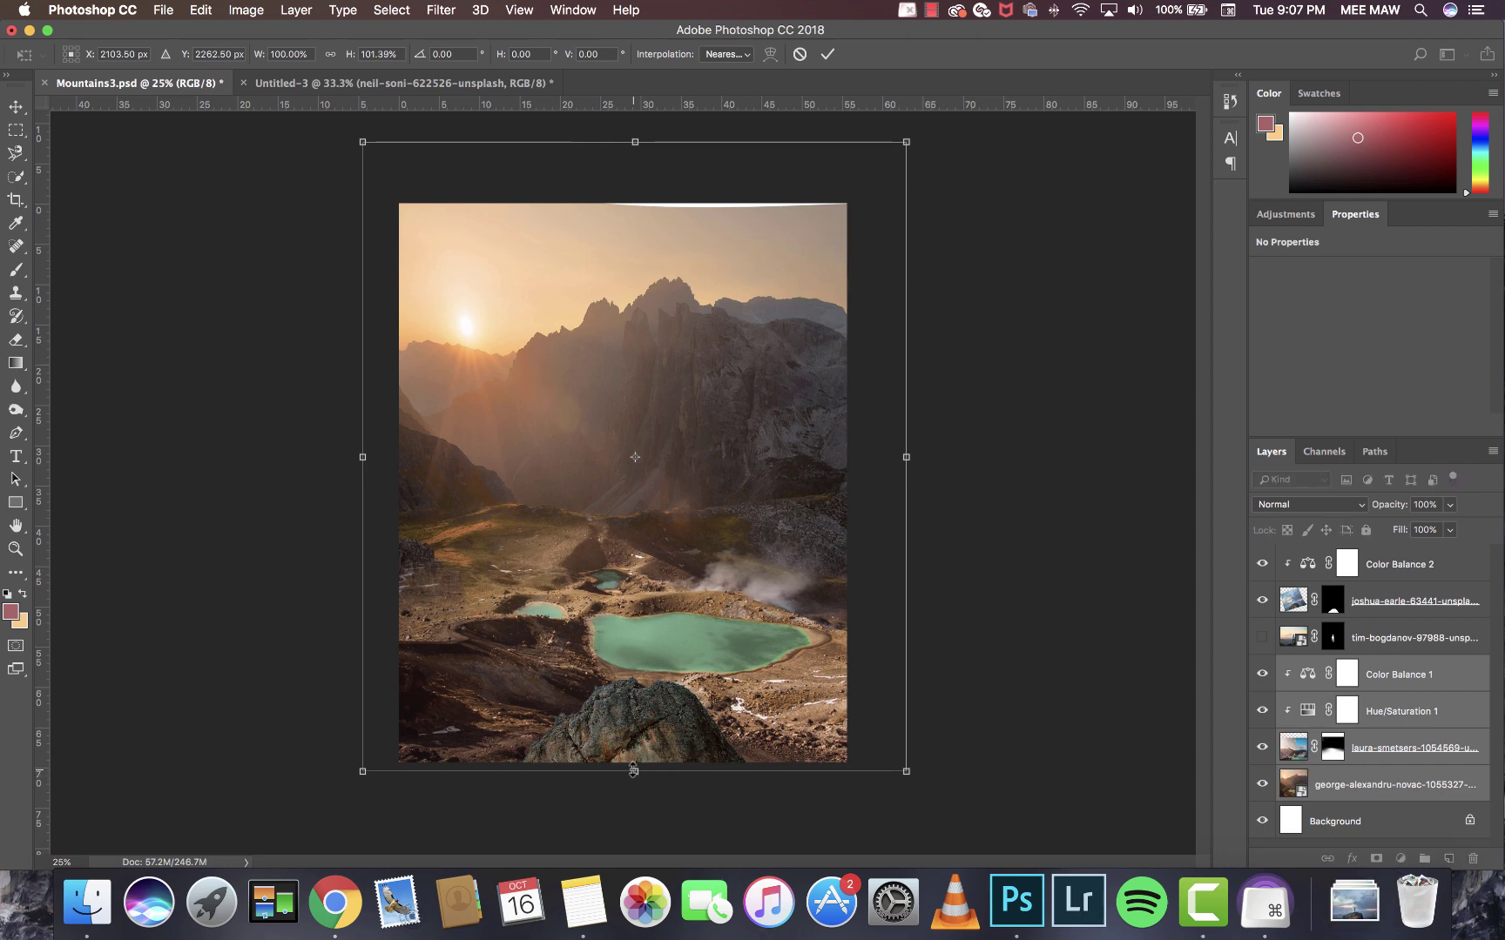
{"action": "key", "text": "Return"}
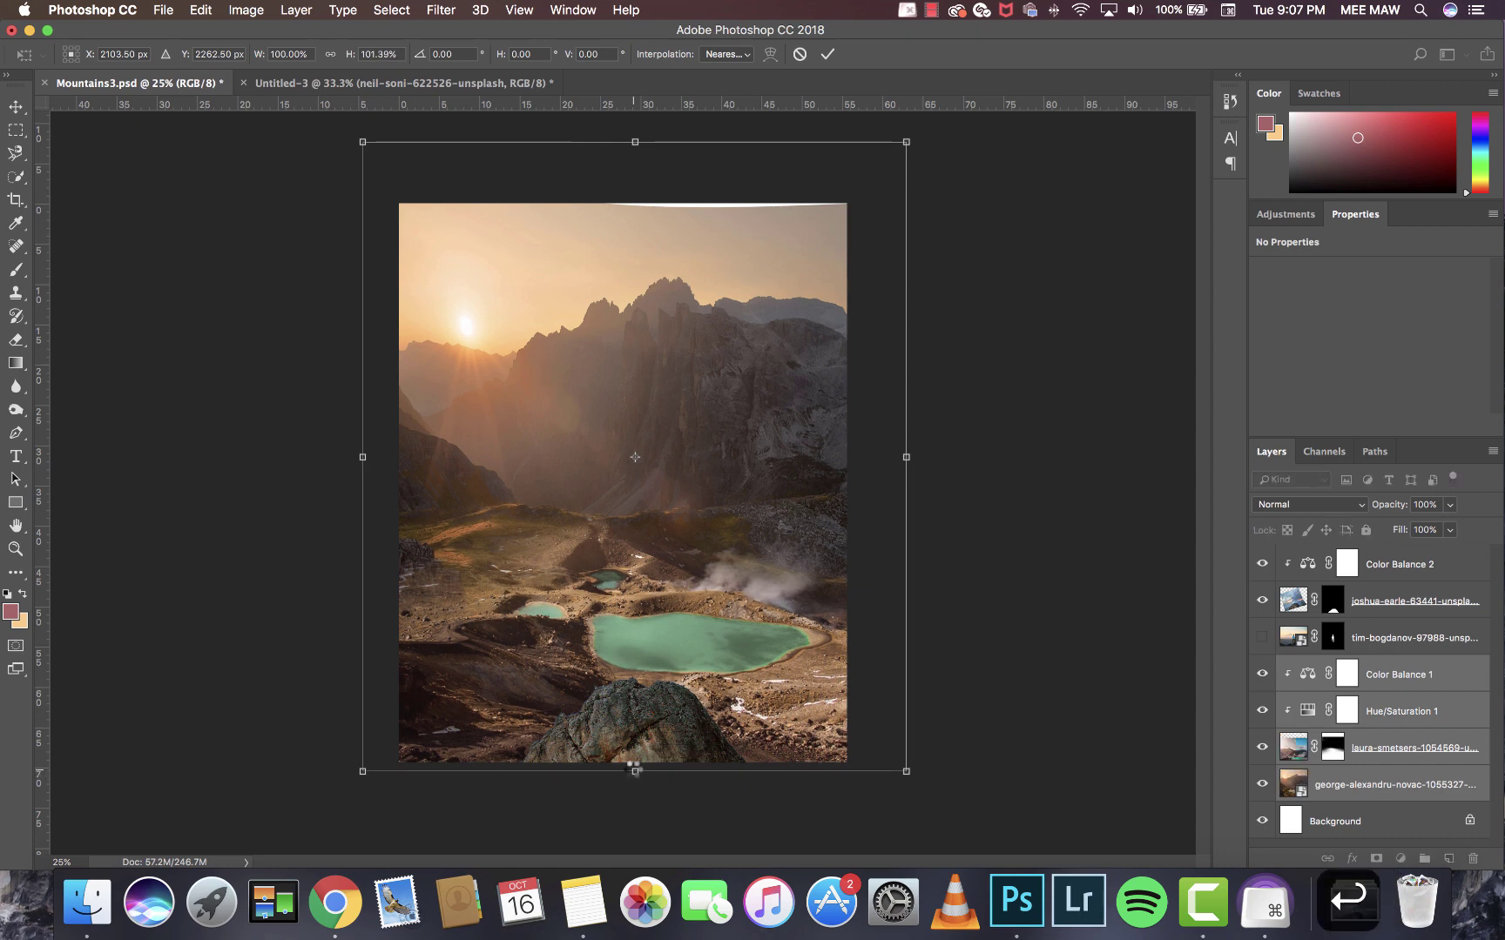
{"action": "key", "text": "b"}
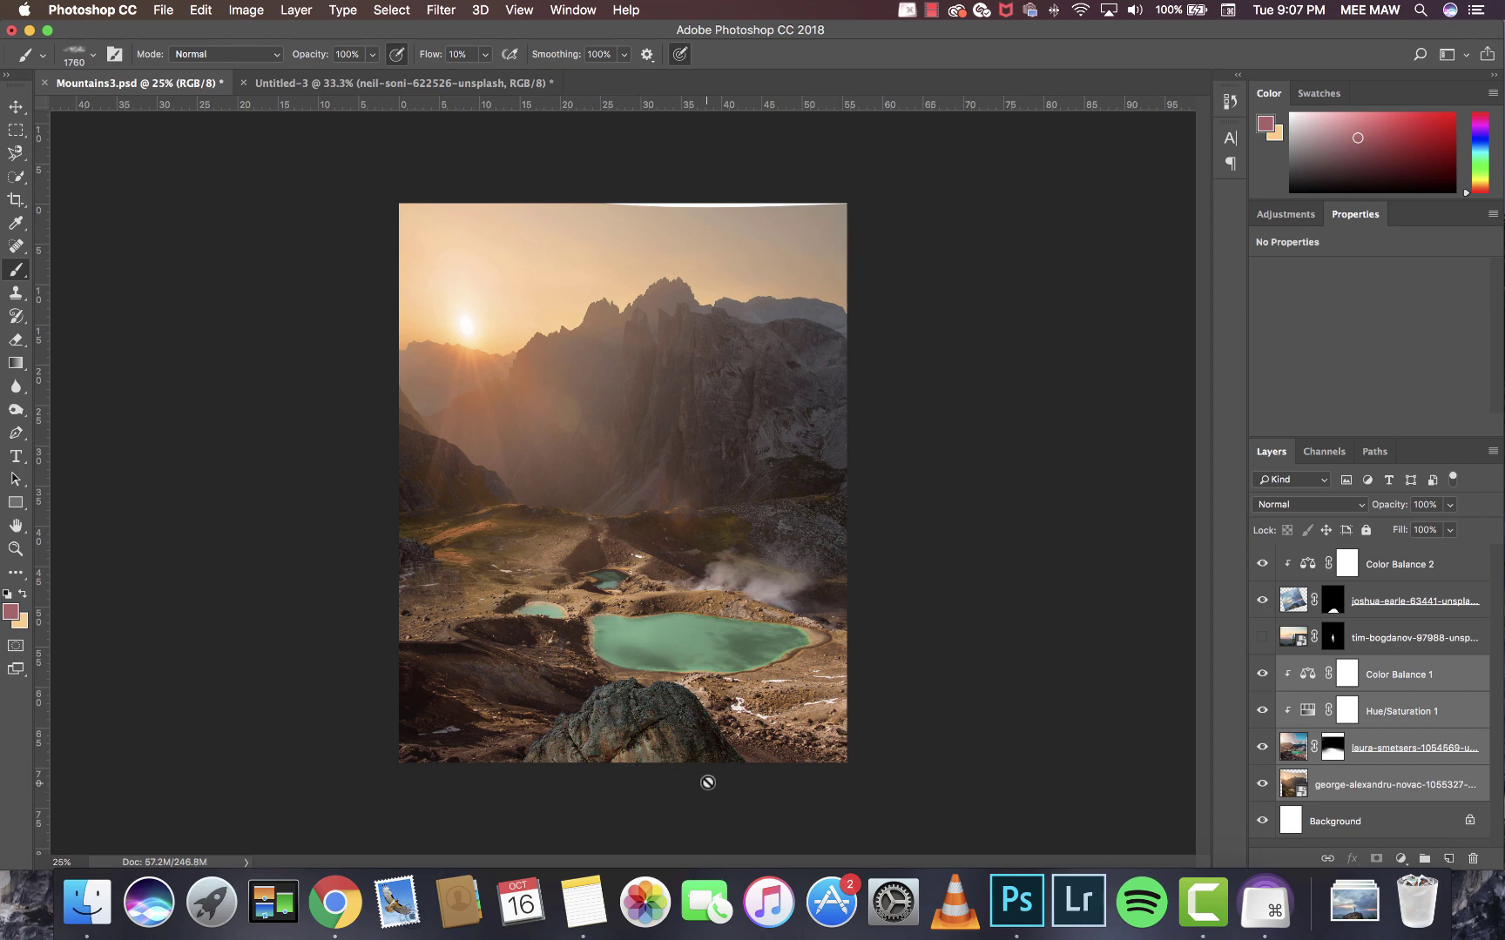
Stretch the selected landscape layers upward to close the thin white gap above the sky.
{"action": "key", "text": "ctrl+t"}
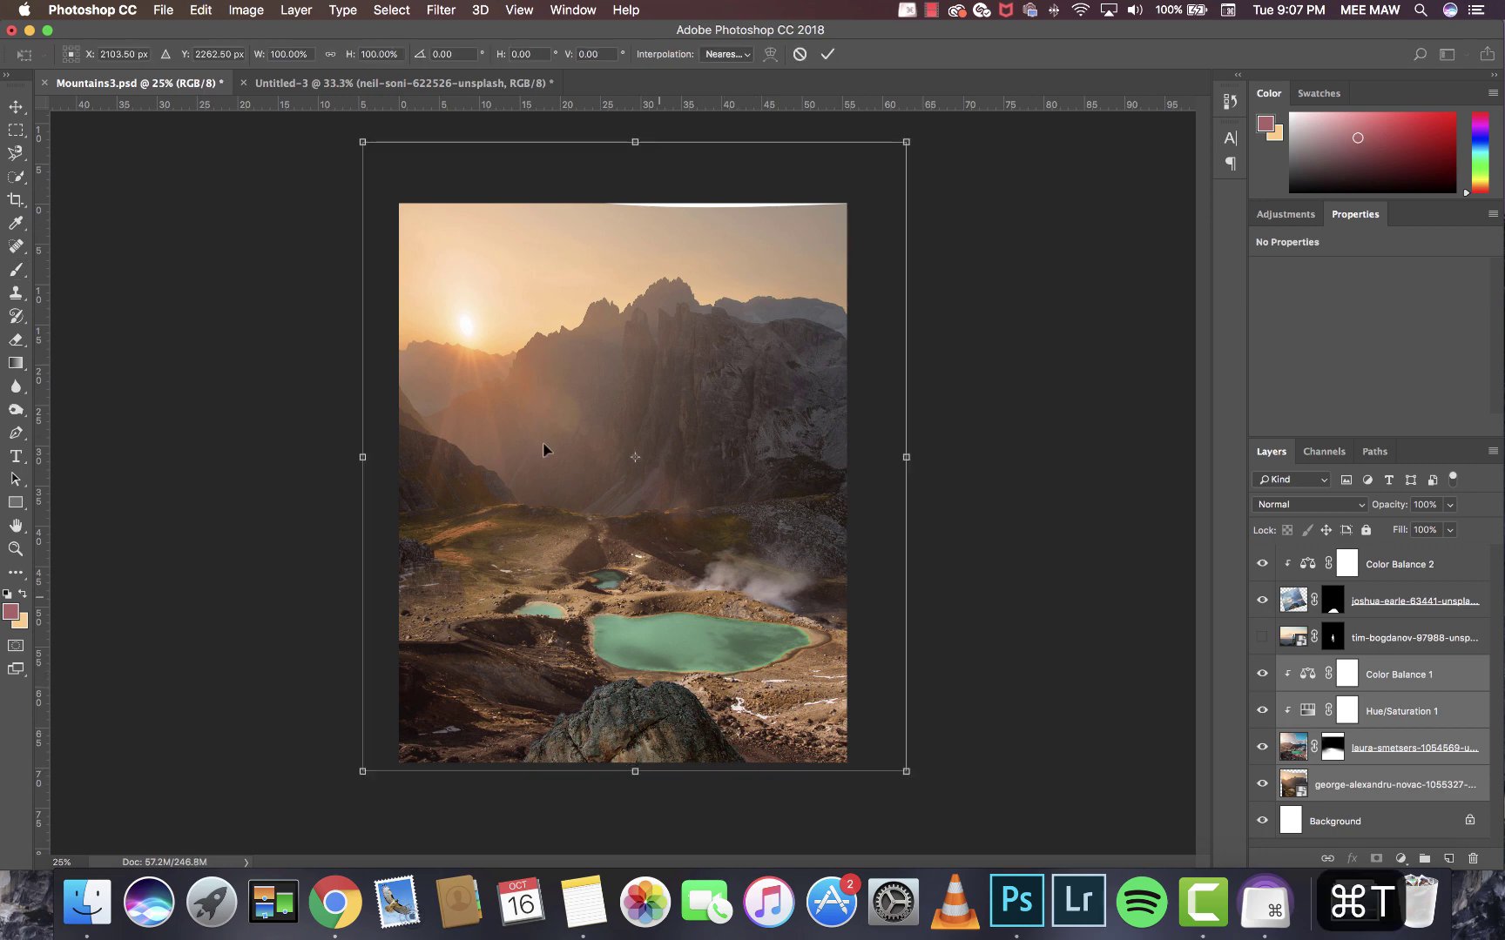
{"action": "left_click_drag", "start_coordinate": [622, 132], "coordinate": [626, 131]}
{"action": "key", "text": "Return"}
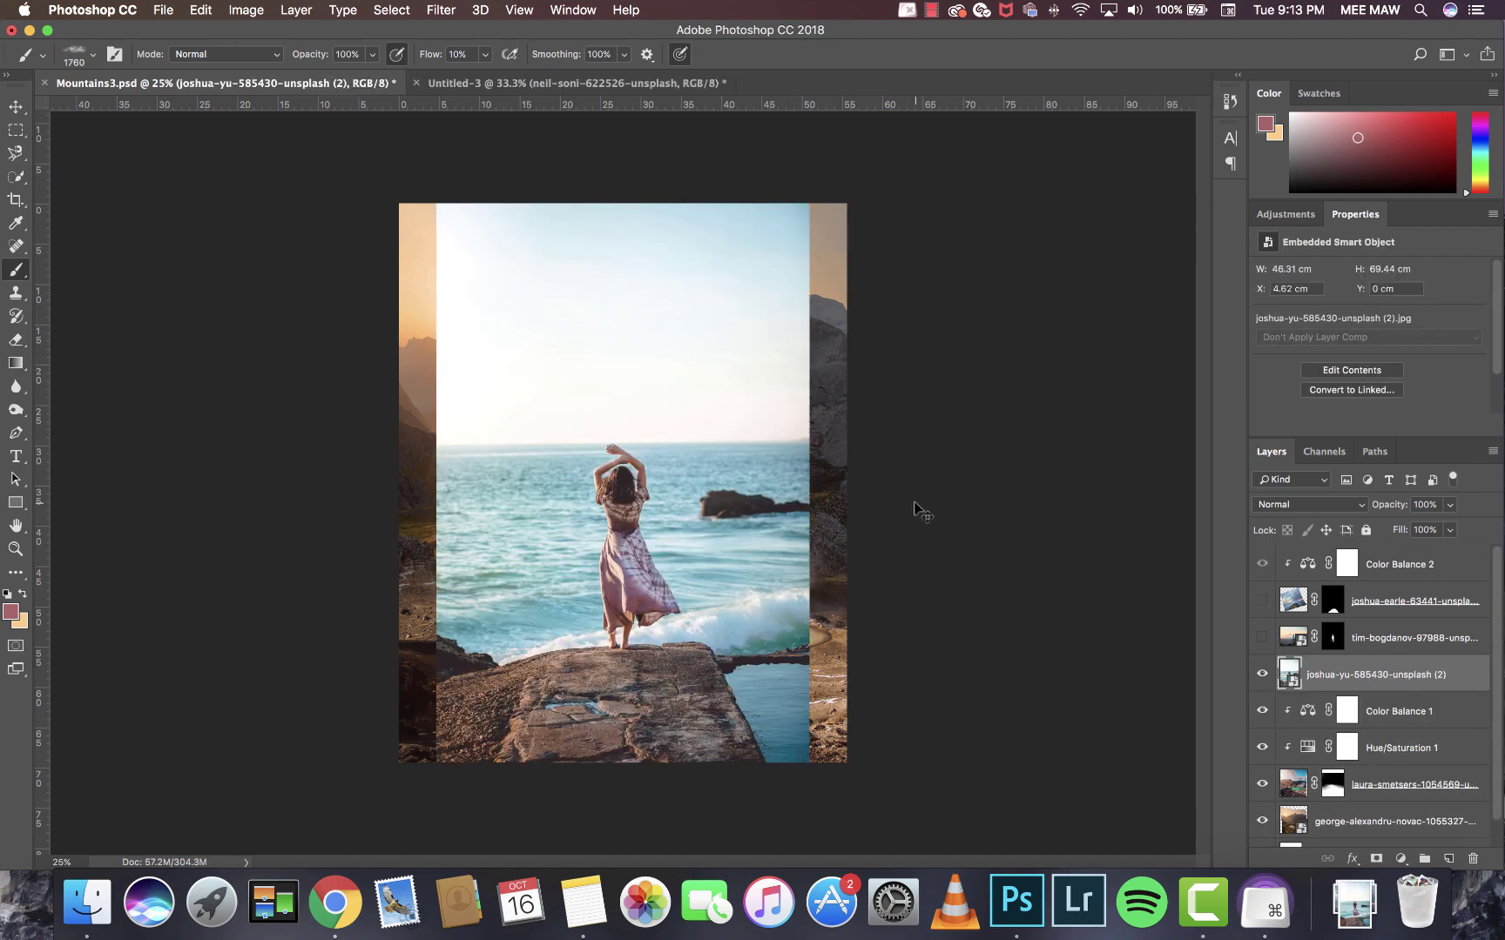
Select the woman and rock with Focus Area at an in-focus range of 2.73, and mask the seaside photo with that selection.
{"action": "left_click", "coordinate": [1292, 677], "text": "super"}
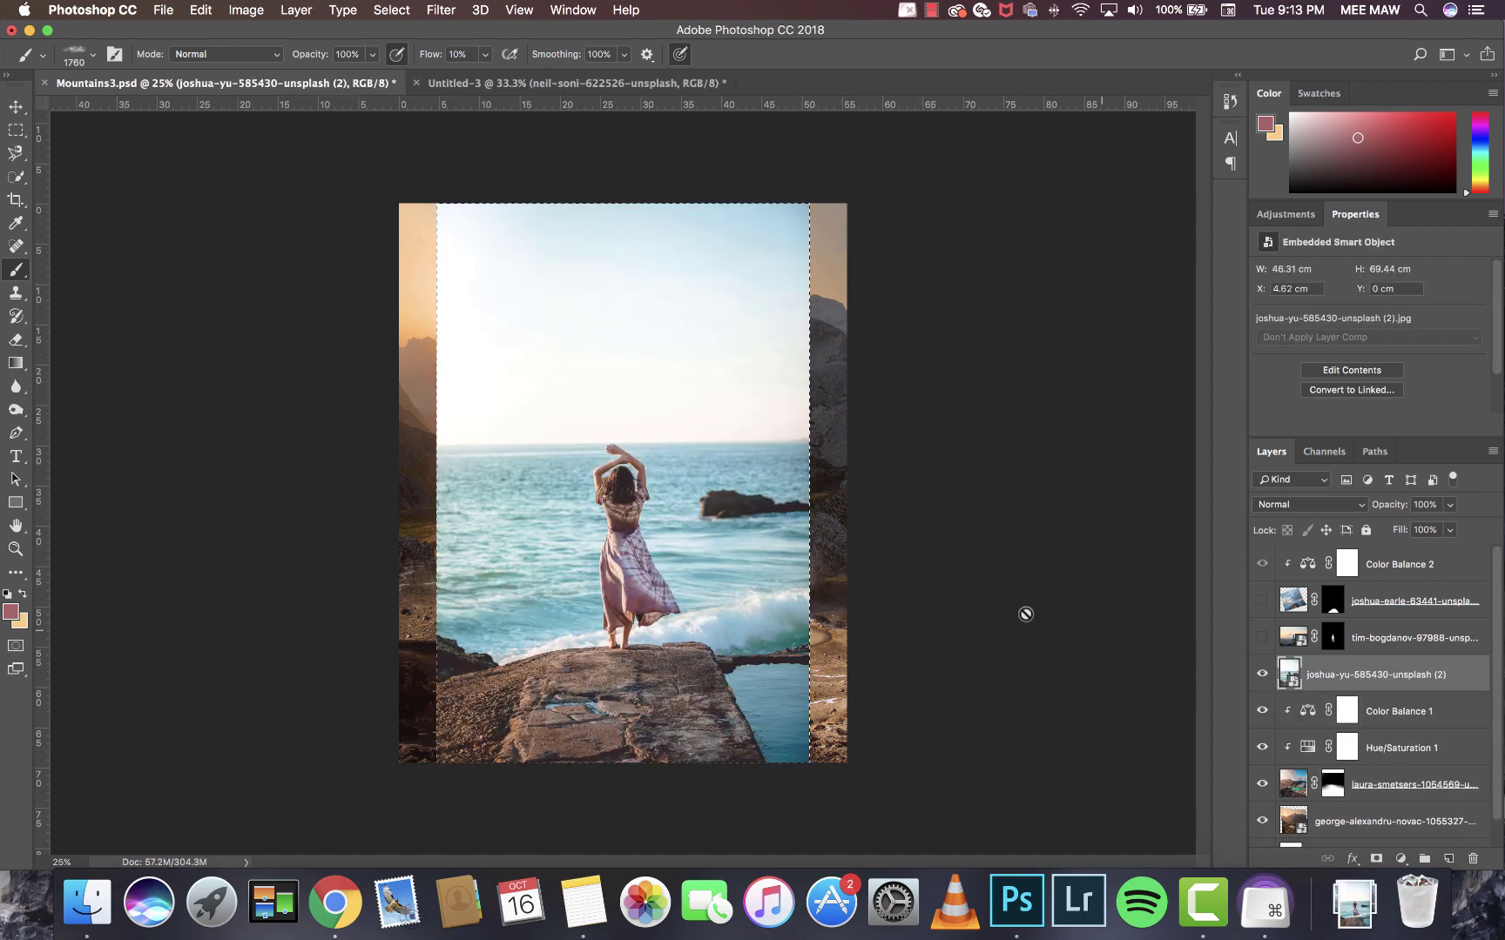
{"action": "left_click", "coordinate": [405, 13]}
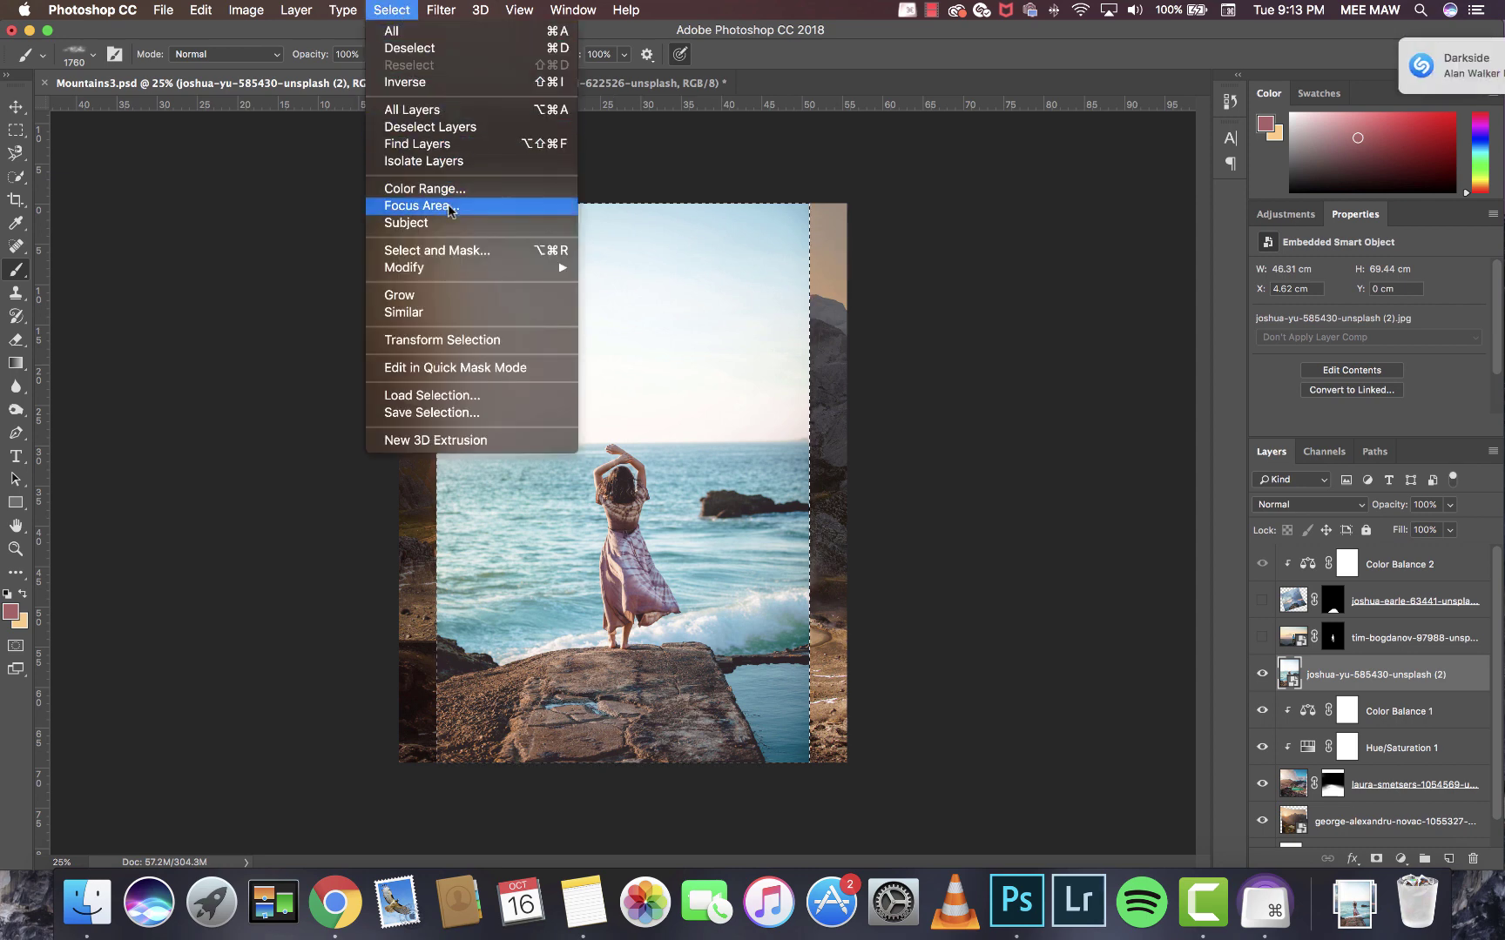
{"action": "left_click", "coordinate": [416, 205]}
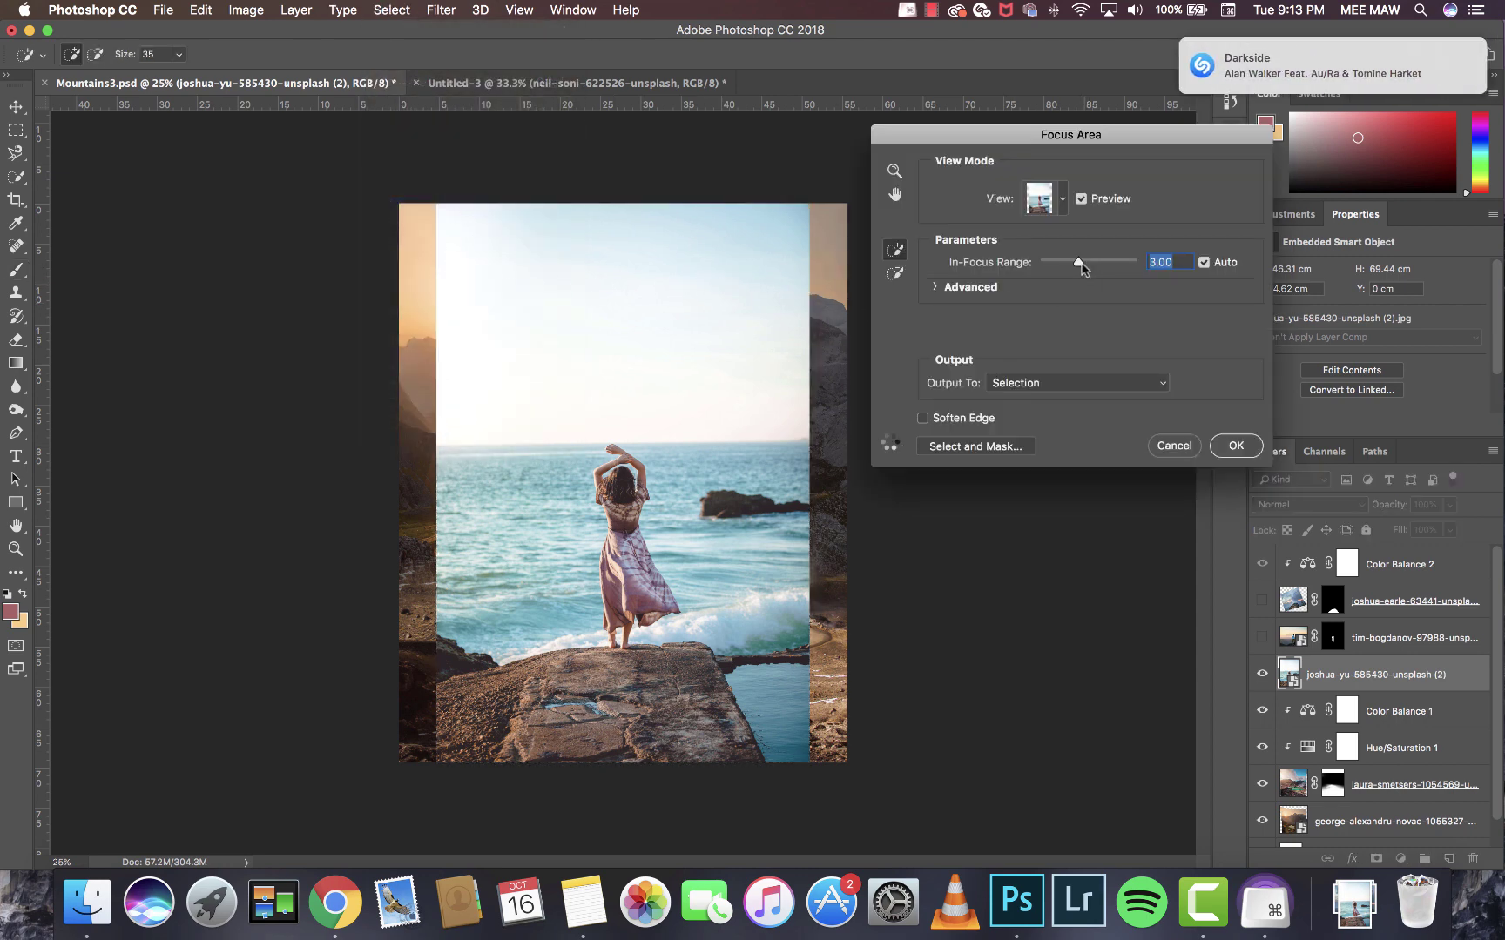
{"action": "left_click_drag", "start_coordinate": [1080, 262], "coordinate": [1093, 262]}
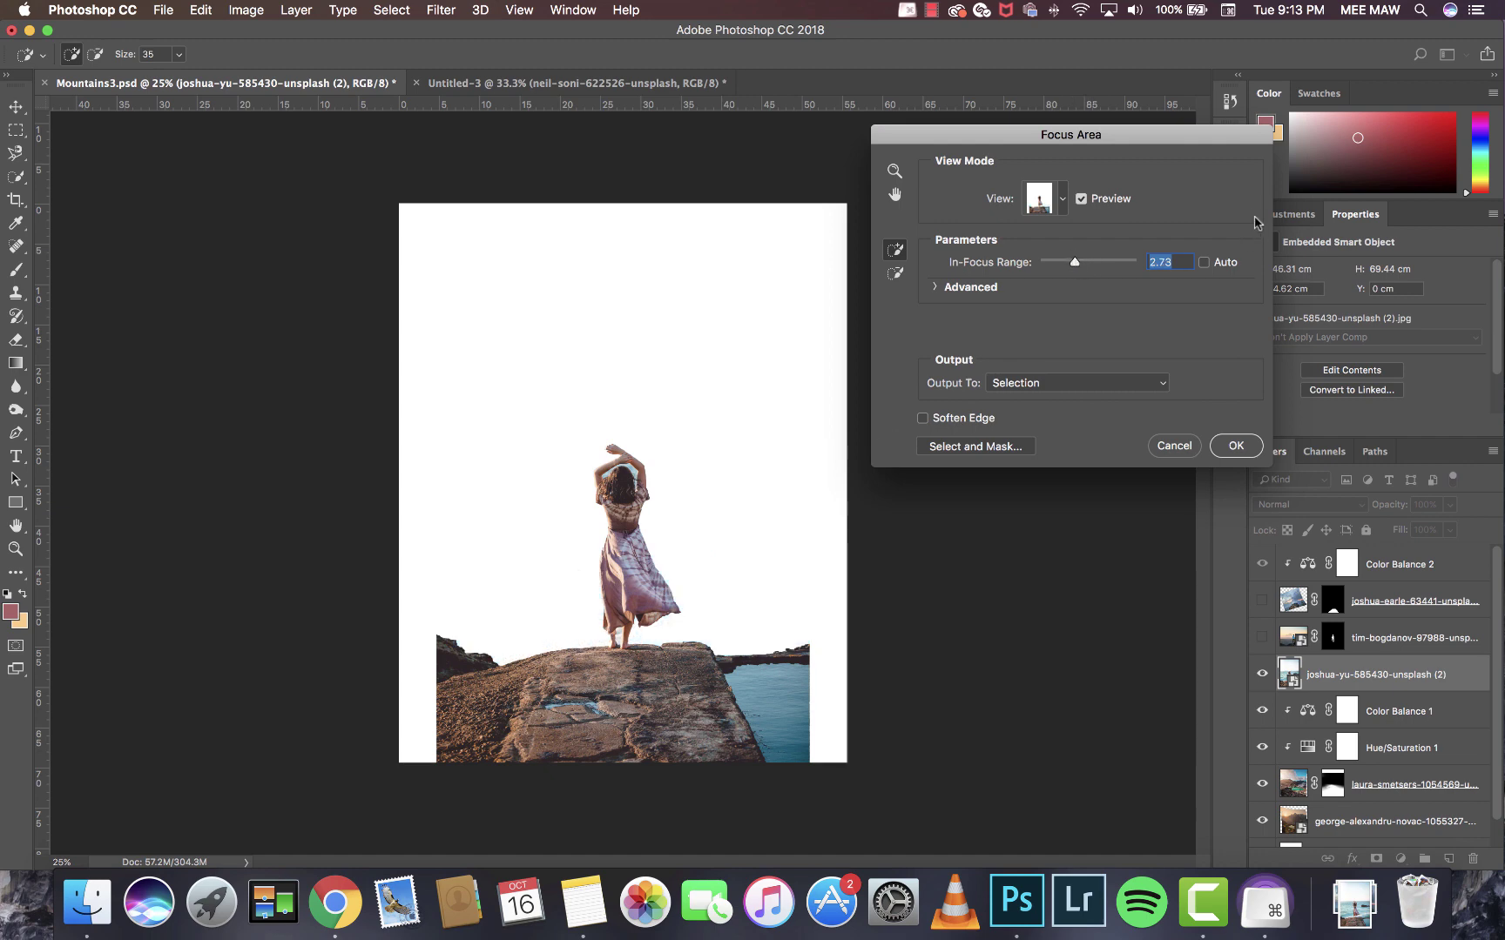
{"action": "left_click", "coordinate": [1222, 446]}
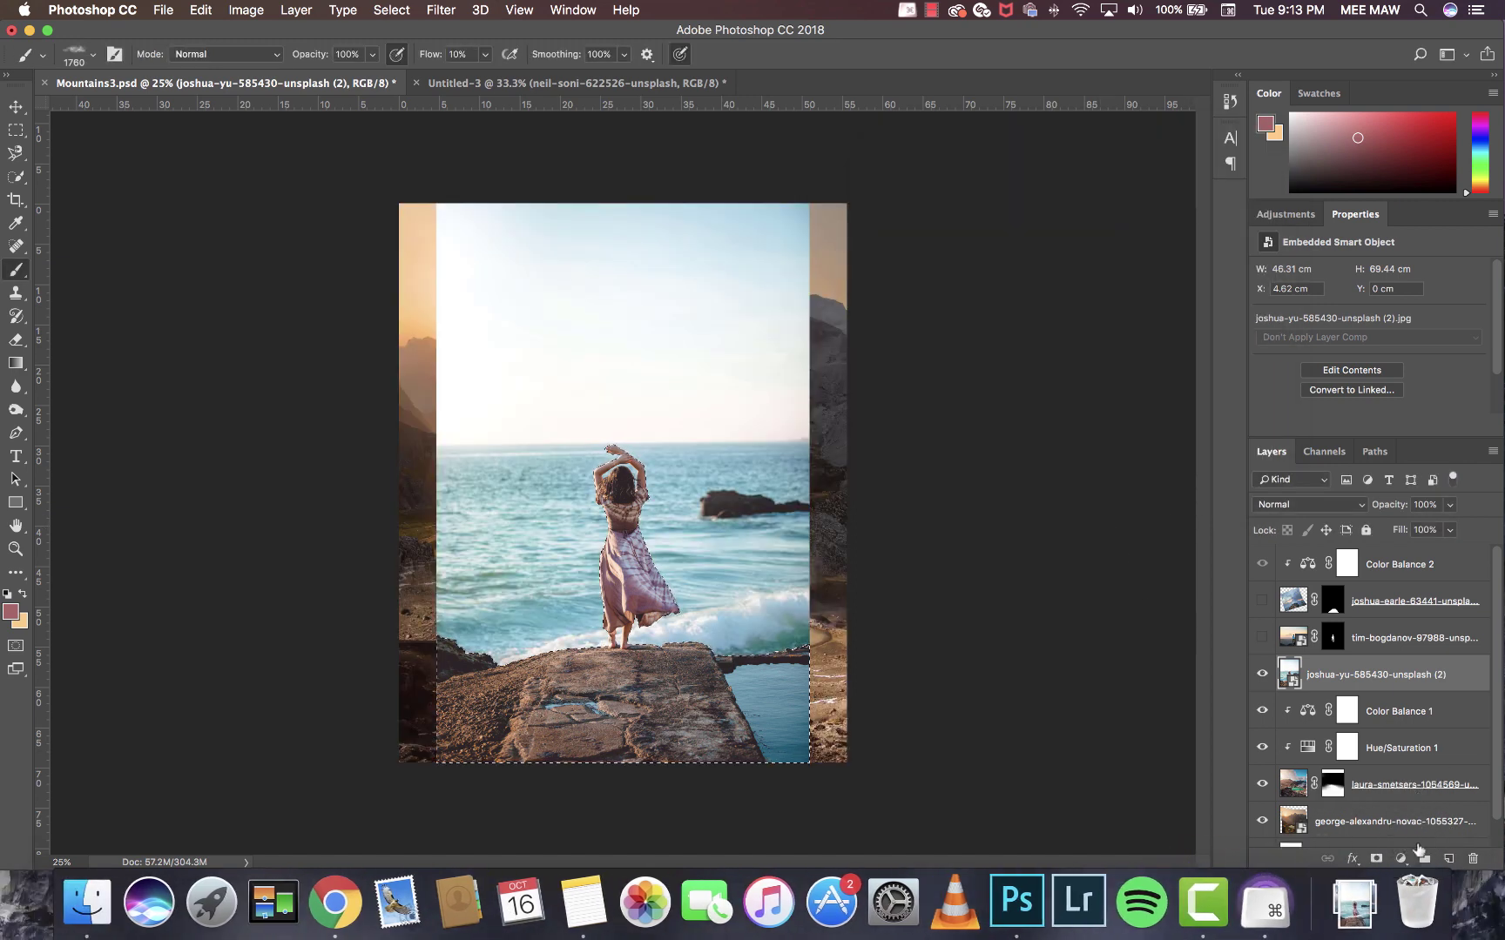
{"action": "left_click", "coordinate": [1374, 859]}
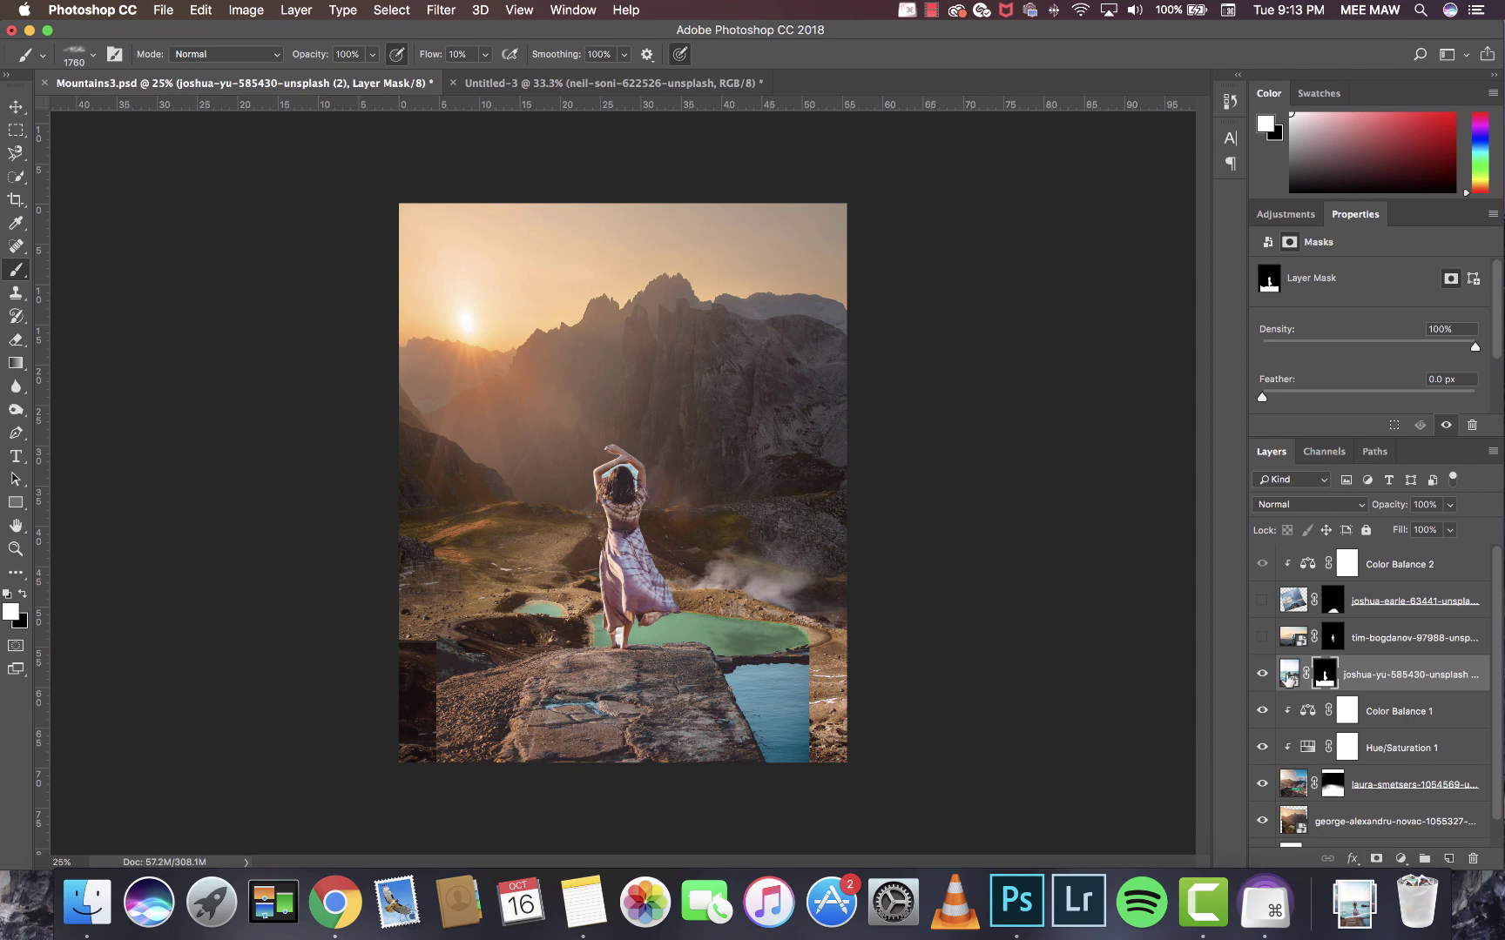
Delete the hidden rock layer with its Color Balance 2 adjustment, and the other hidden masked photo layer.
{"action": "left_click", "coordinate": [1279, 600]}
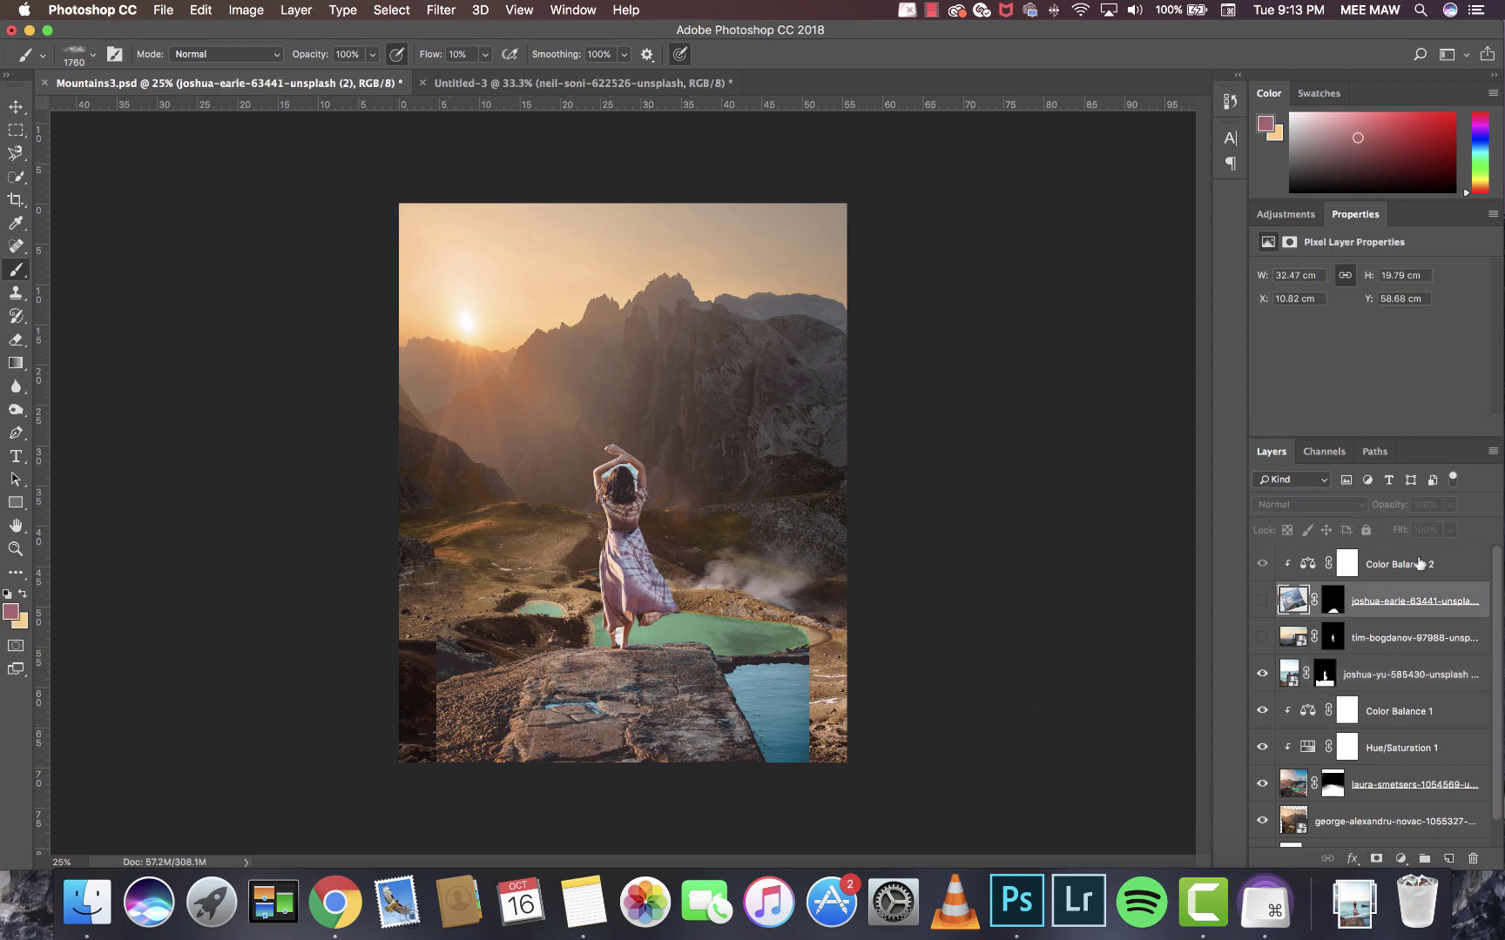
{"action": "left_click", "coordinate": [1421, 562], "text": "shift"}
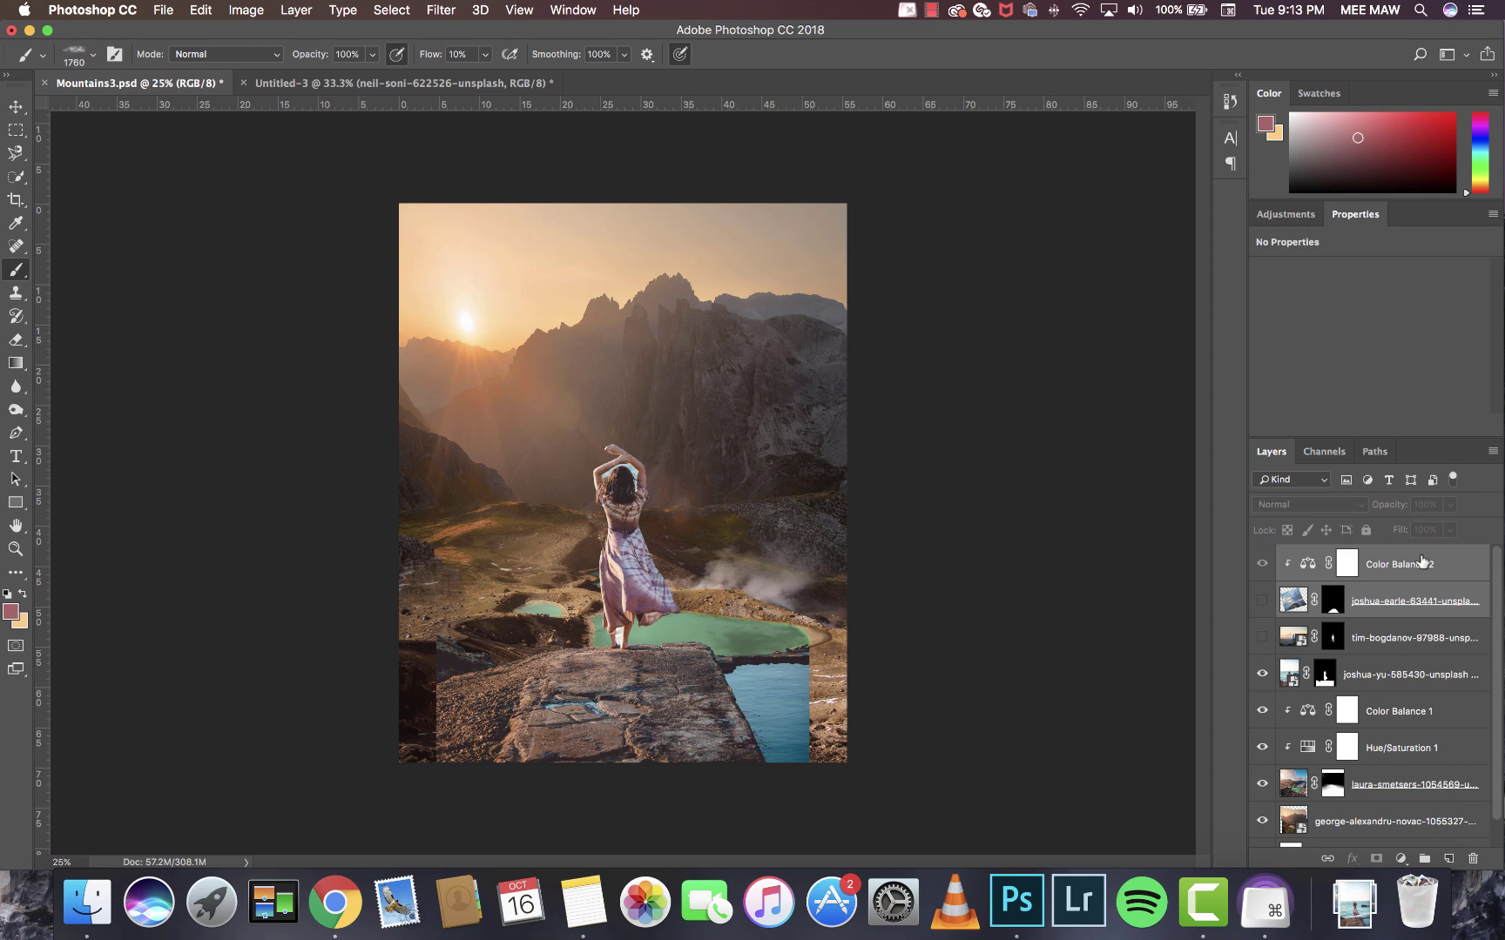
{"action": "key", "text": "BackSpace"}
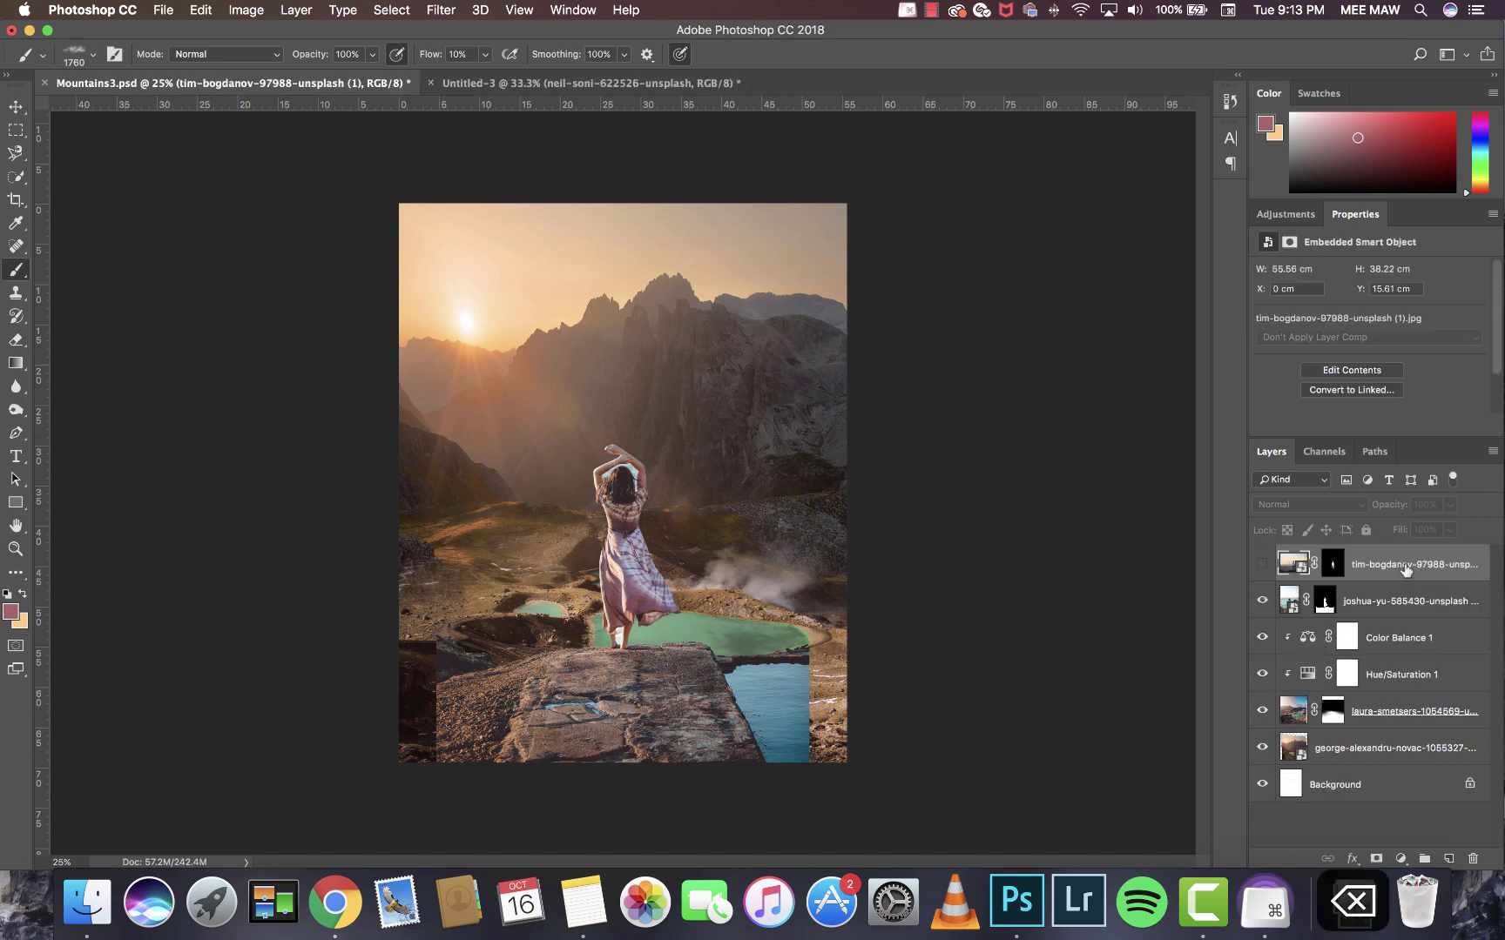
{"action": "key", "text": "BackSpace"}
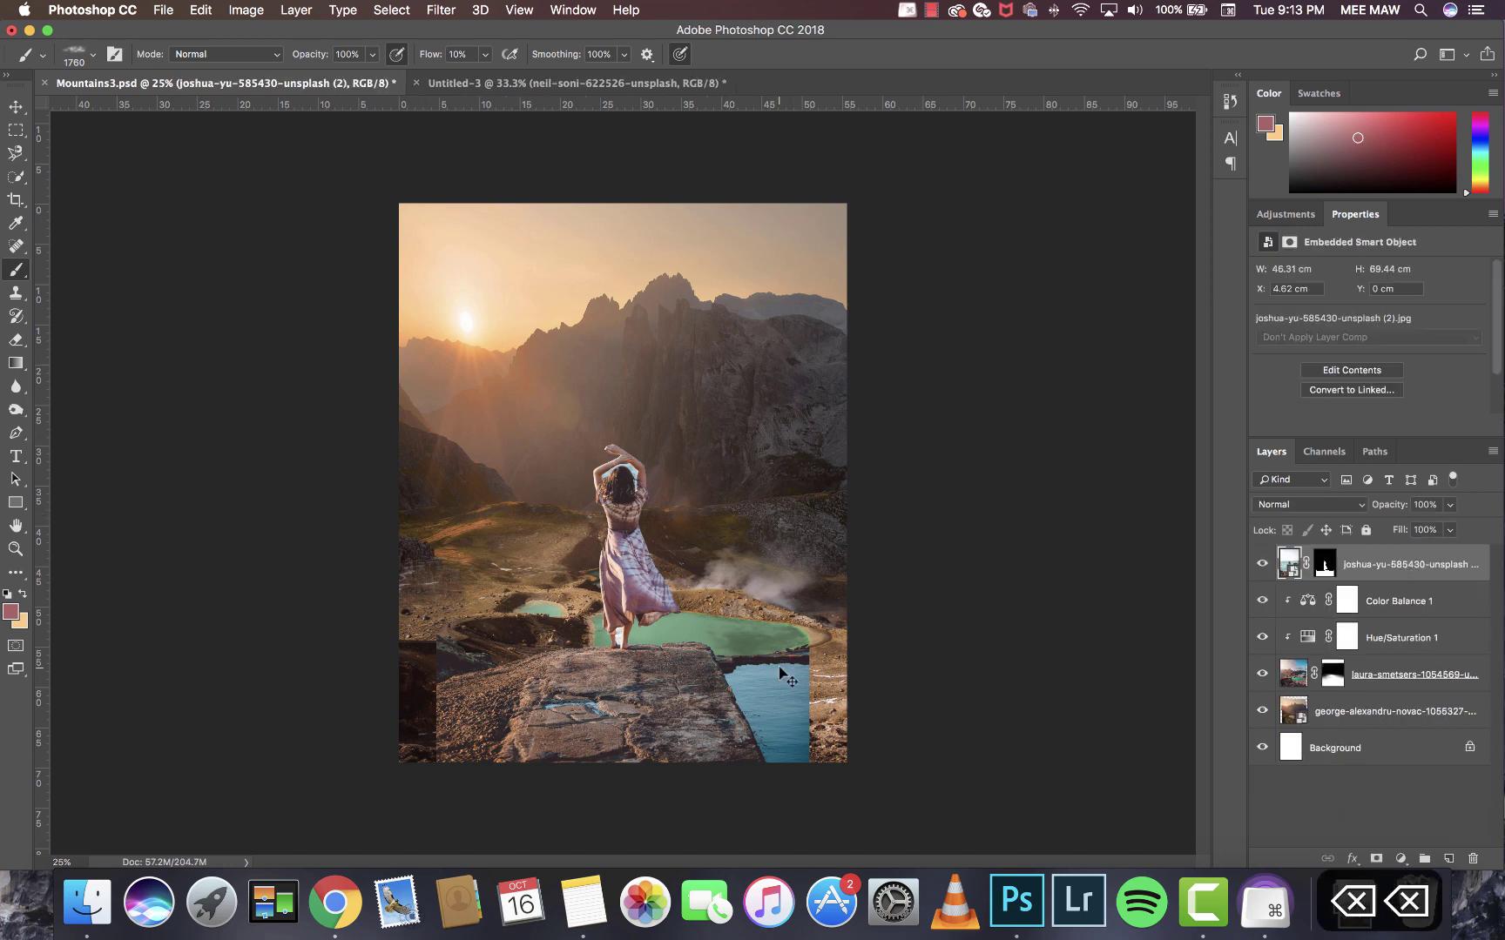
Inspect the cutout edges around the woman's arms, hair and dress up close.
{"action": "key", "text": "super+equal"}
{"action": "key", "text": "super+equal"}
{"action": "key", "text": "super+equal"}
{"action": "key", "text": "super+equal"}
{"action": "key", "text": "super+equal"}
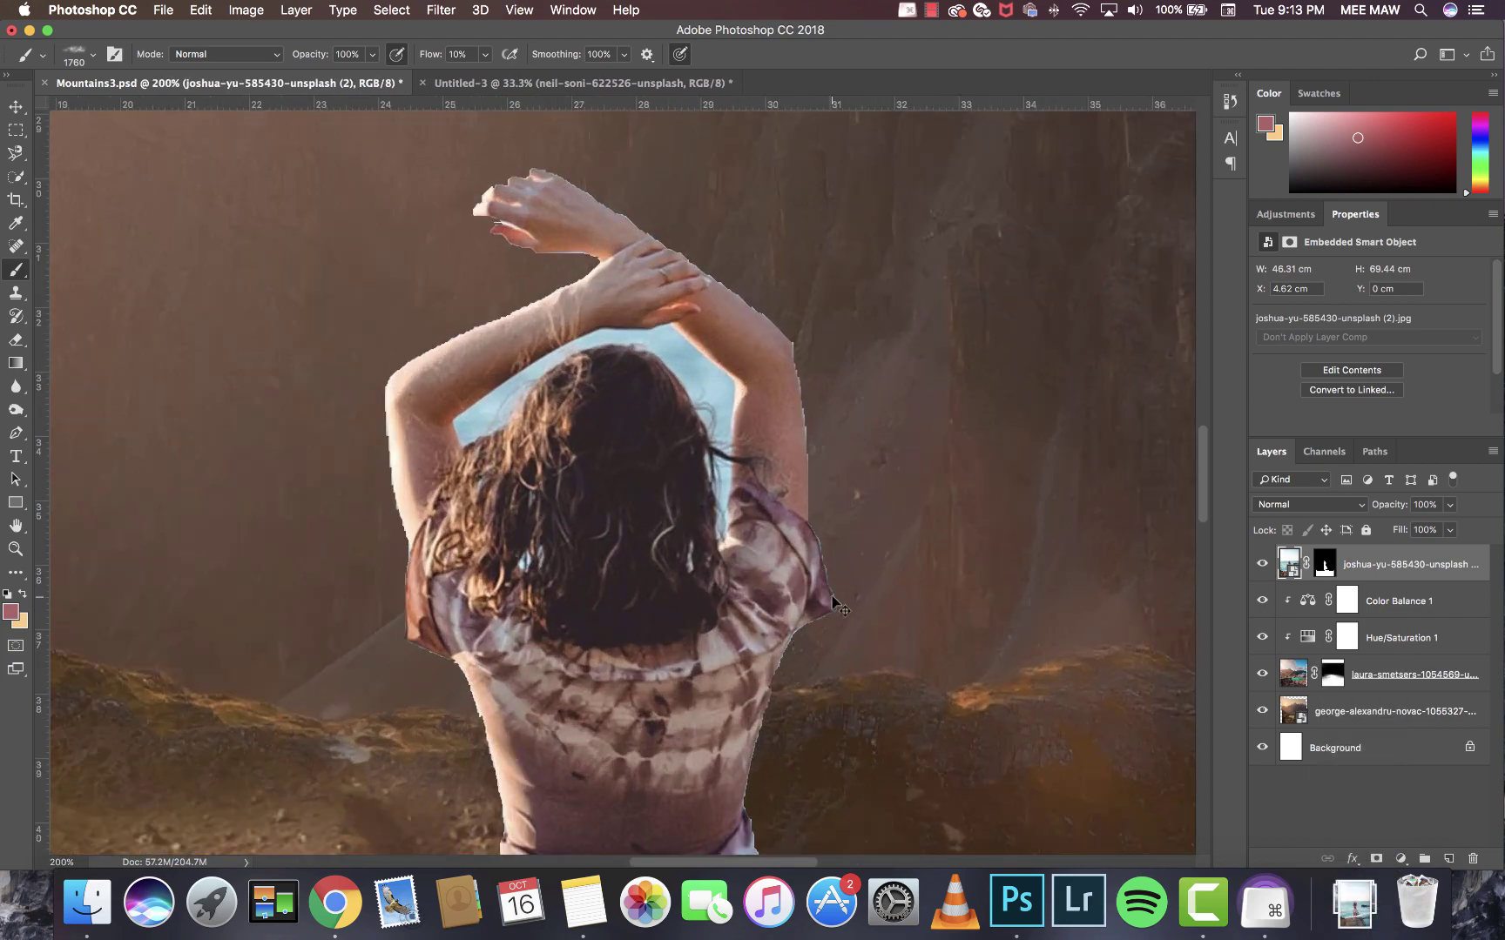
{"action": "key", "text": "super+minus"}
{"action": "key", "text": "super+minus"}
{"action": "key", "text": "super+minus"}
{"action": "key", "text": "super+minus"}
{"action": "key", "text": "super+minus"}
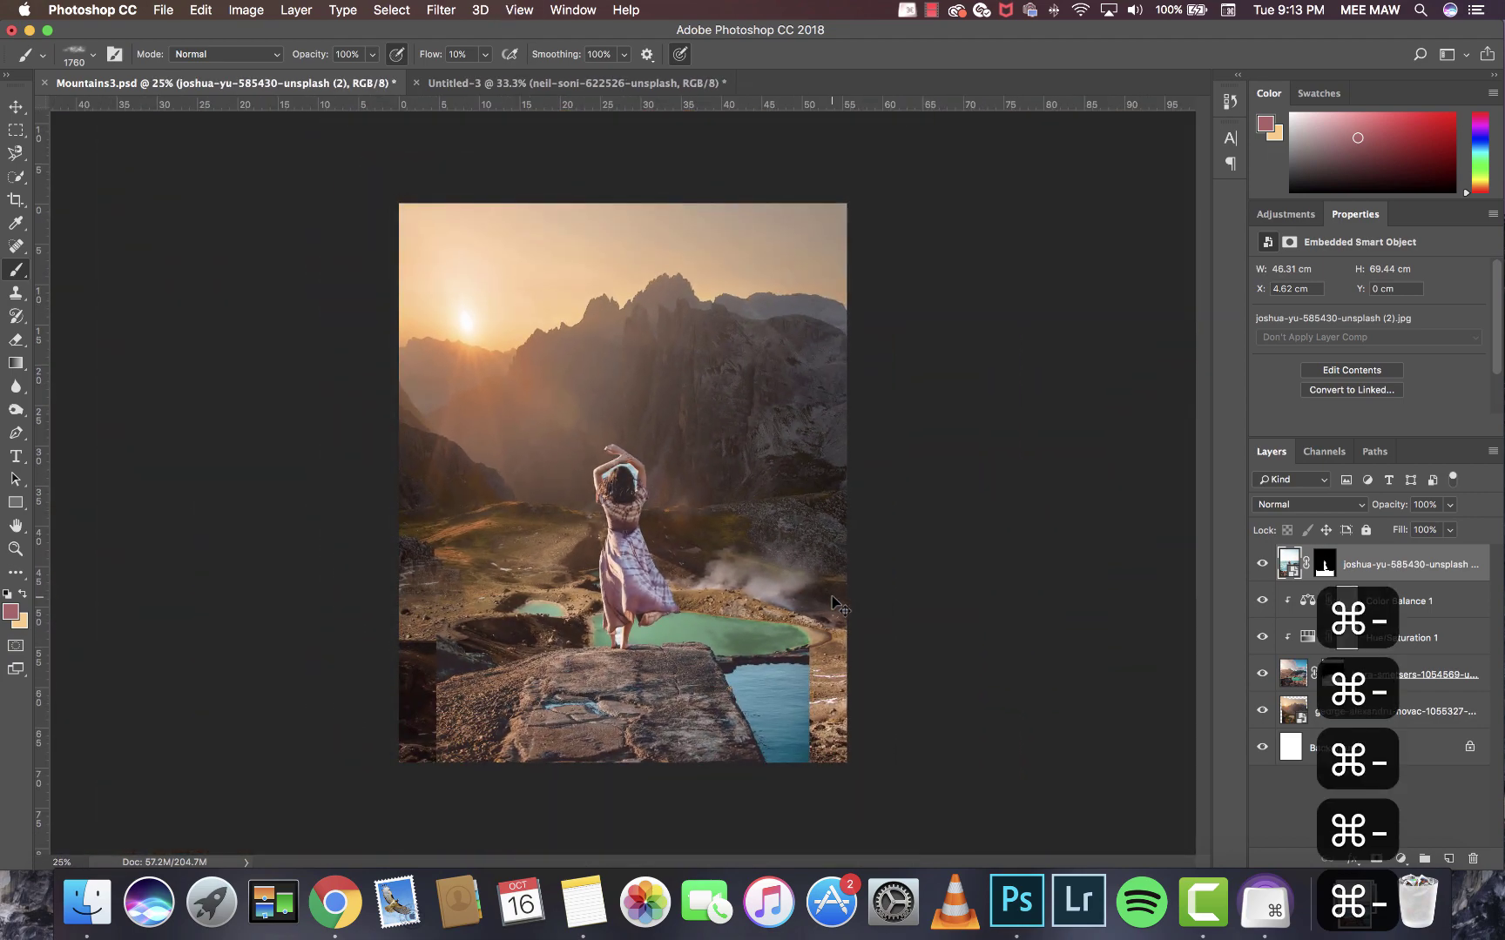
Load the mask of the woman and rock as a selection and contract it by 2 pixels.
{"action": "key", "text": "super+equal"}
{"action": "key", "text": "super+equal"}
{"action": "key", "text": "super+equal"}
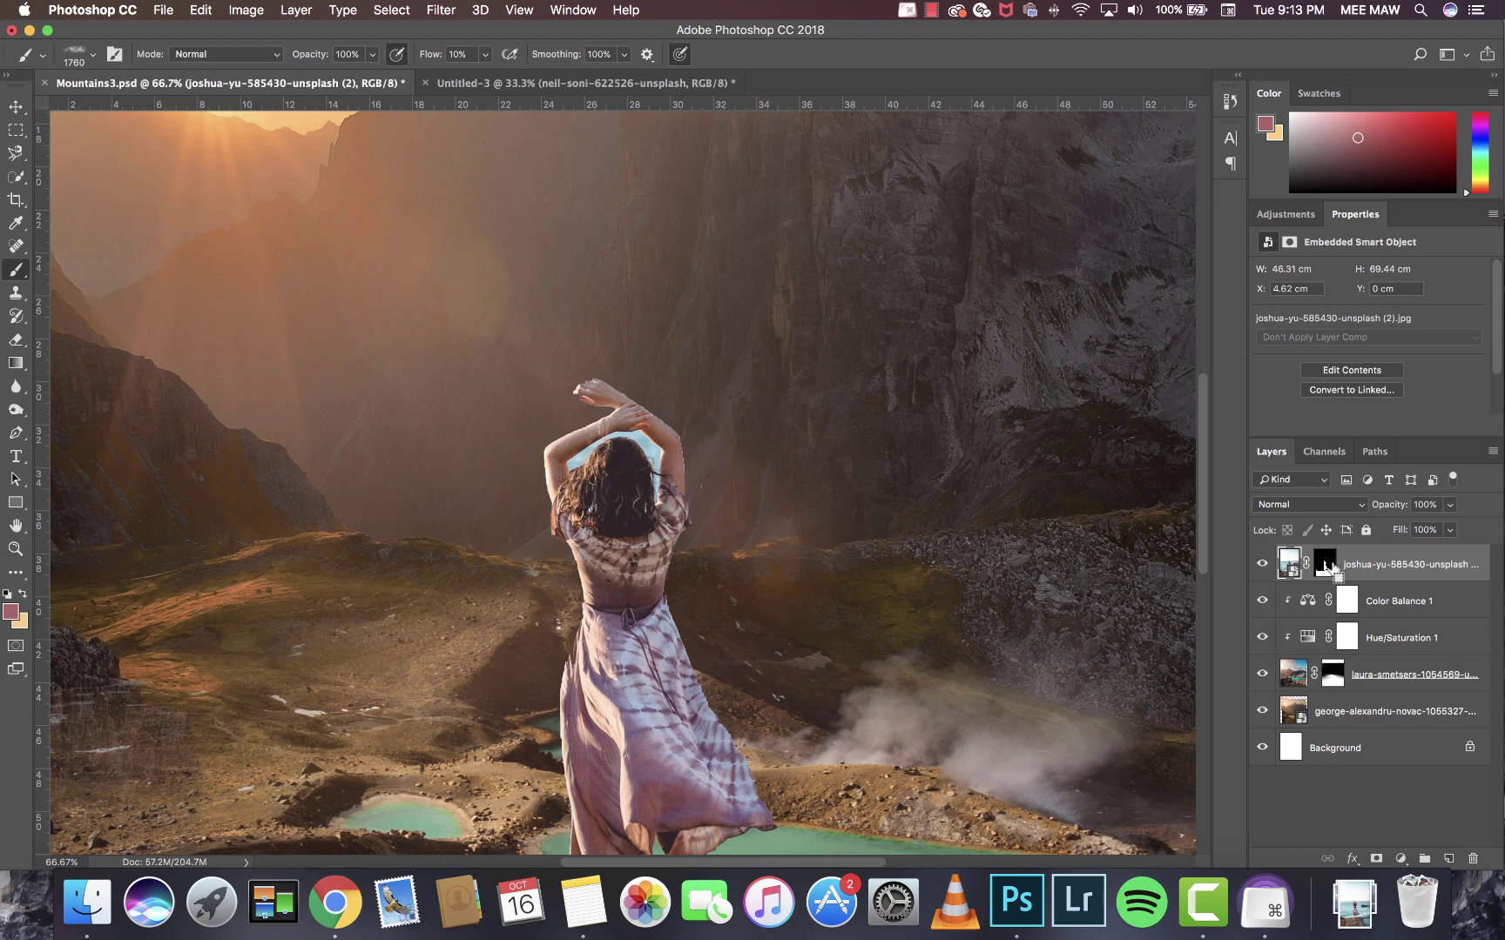
{"action": "left_click", "coordinate": [1325, 564], "text": "super"}
{"action": "left_click", "coordinate": [439, 10]}
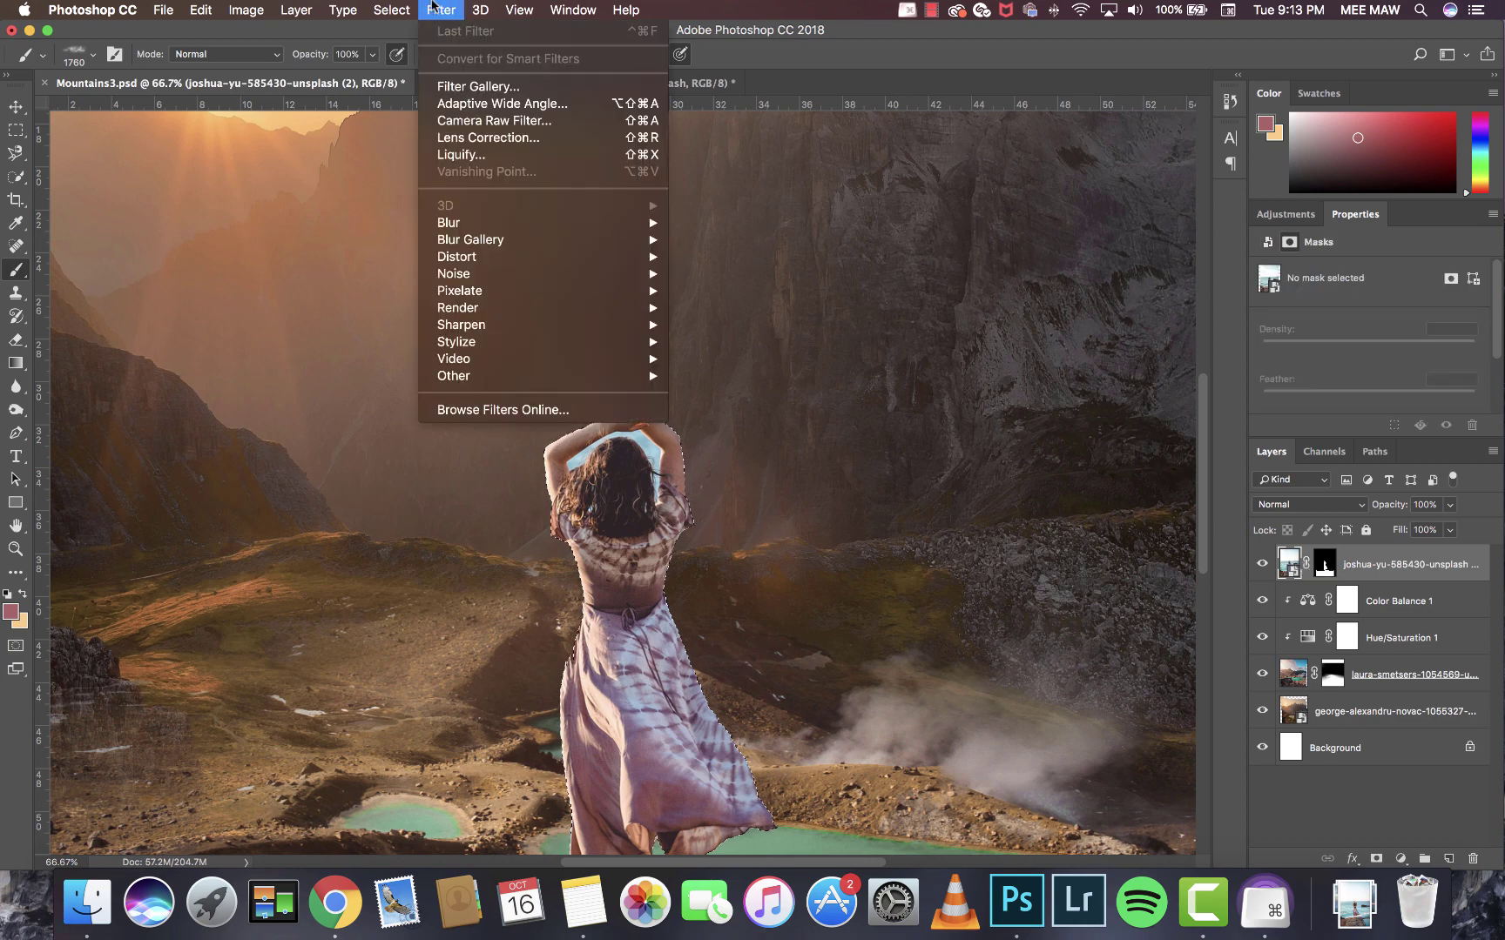
{"action": "mouse_move", "coordinate": [391, 9]}
{"action": "mouse_move", "coordinate": [453, 267]}
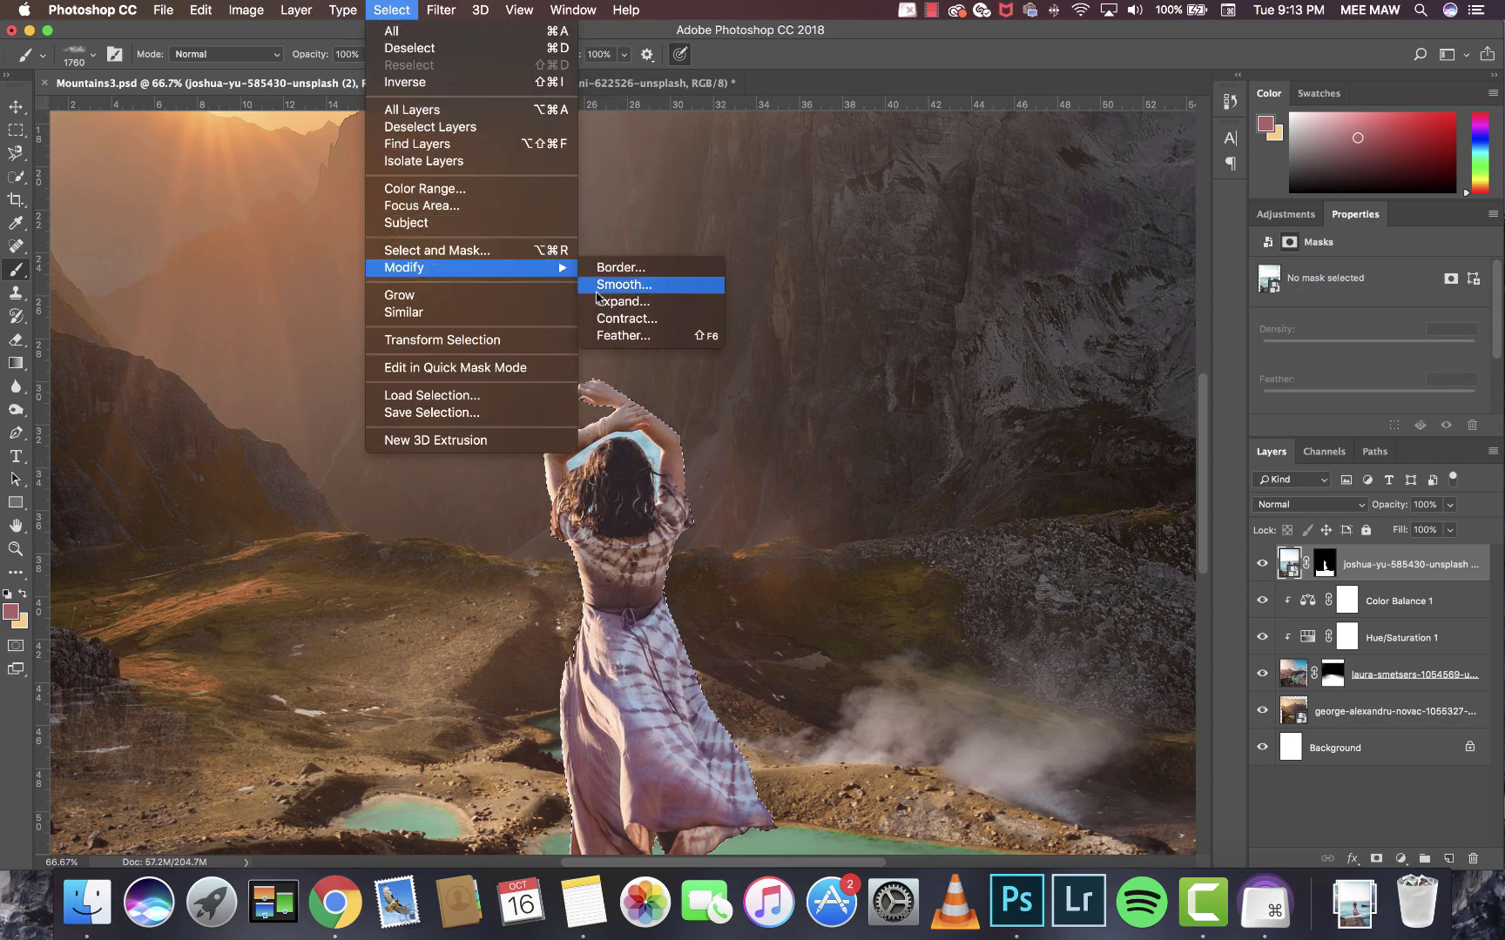
{"action": "left_click", "coordinate": [623, 319]}
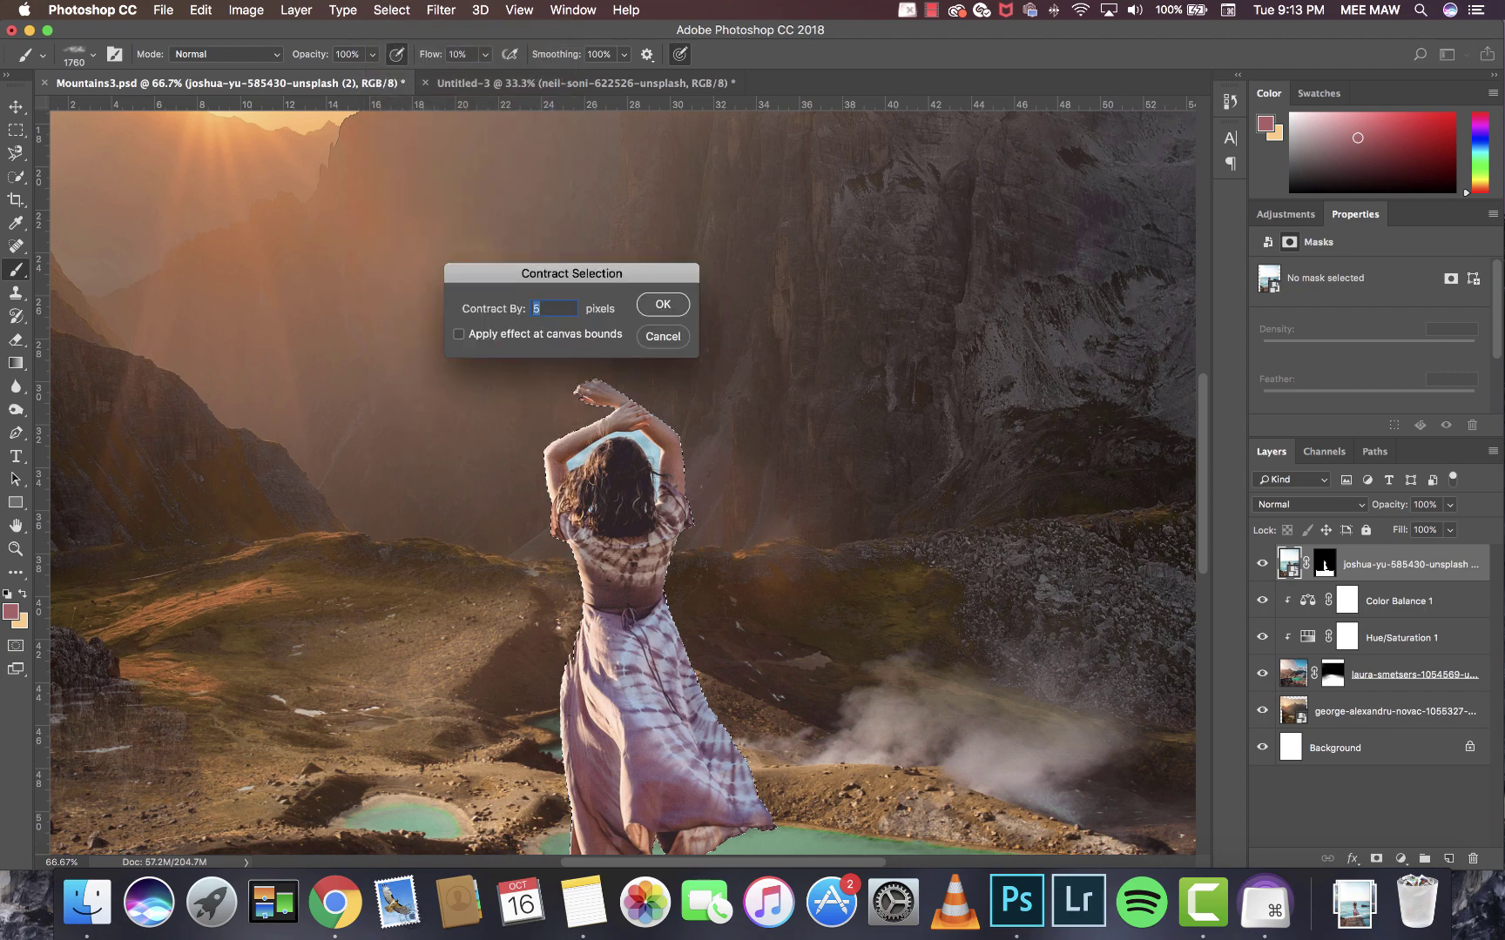
{"action": "left_click", "coordinate": [663, 304]}
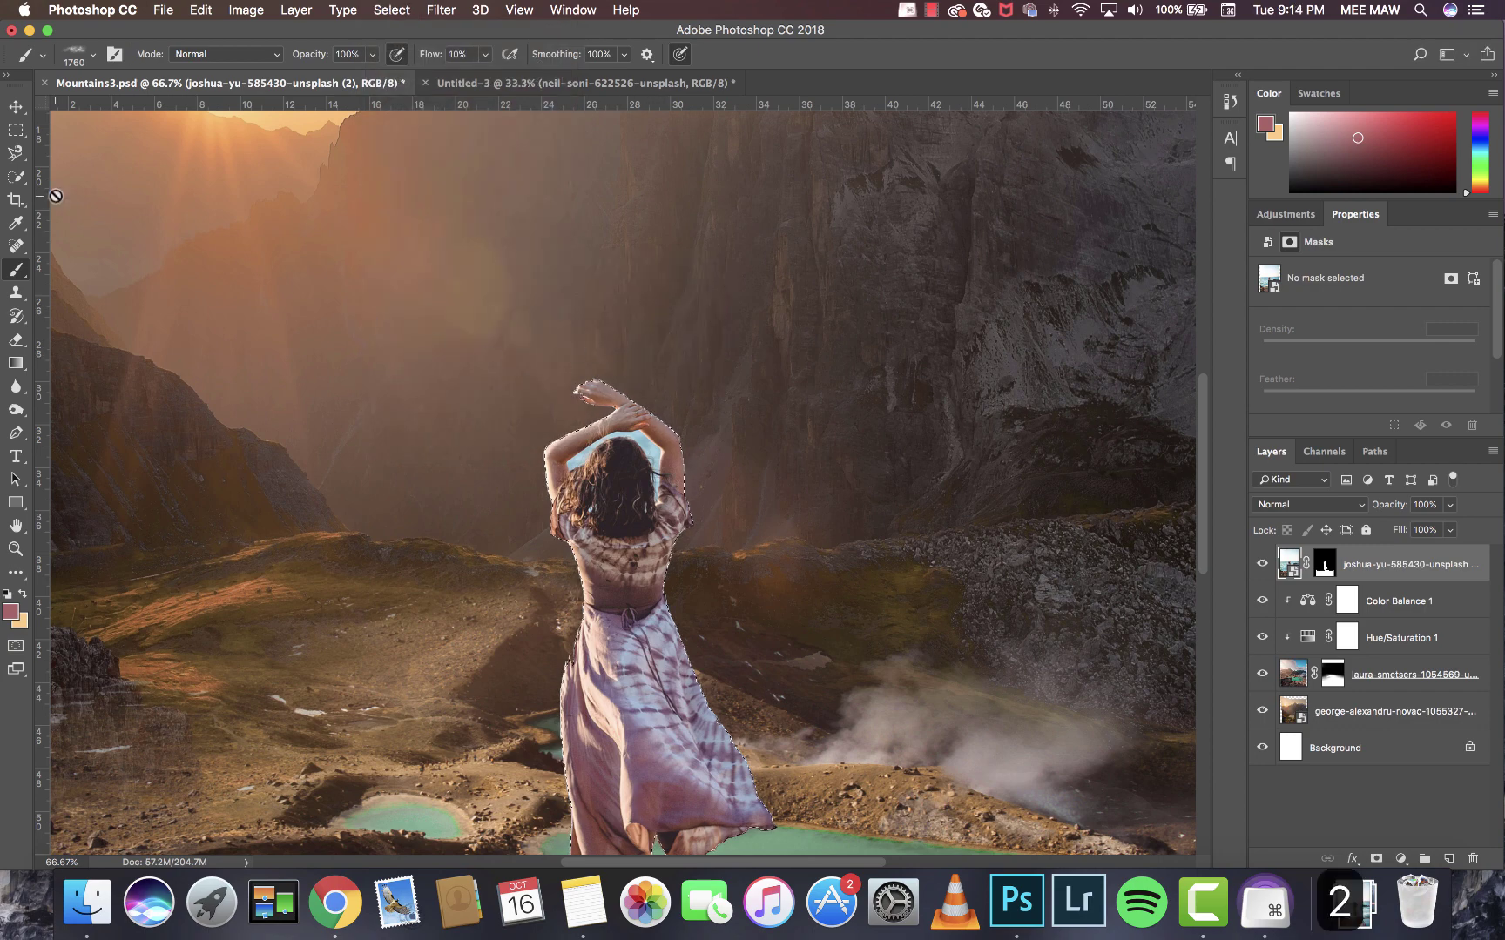
Invert the contracted selection so it covers the area around the woman and rock.
{"action": "left_click", "coordinate": [20, 179]}
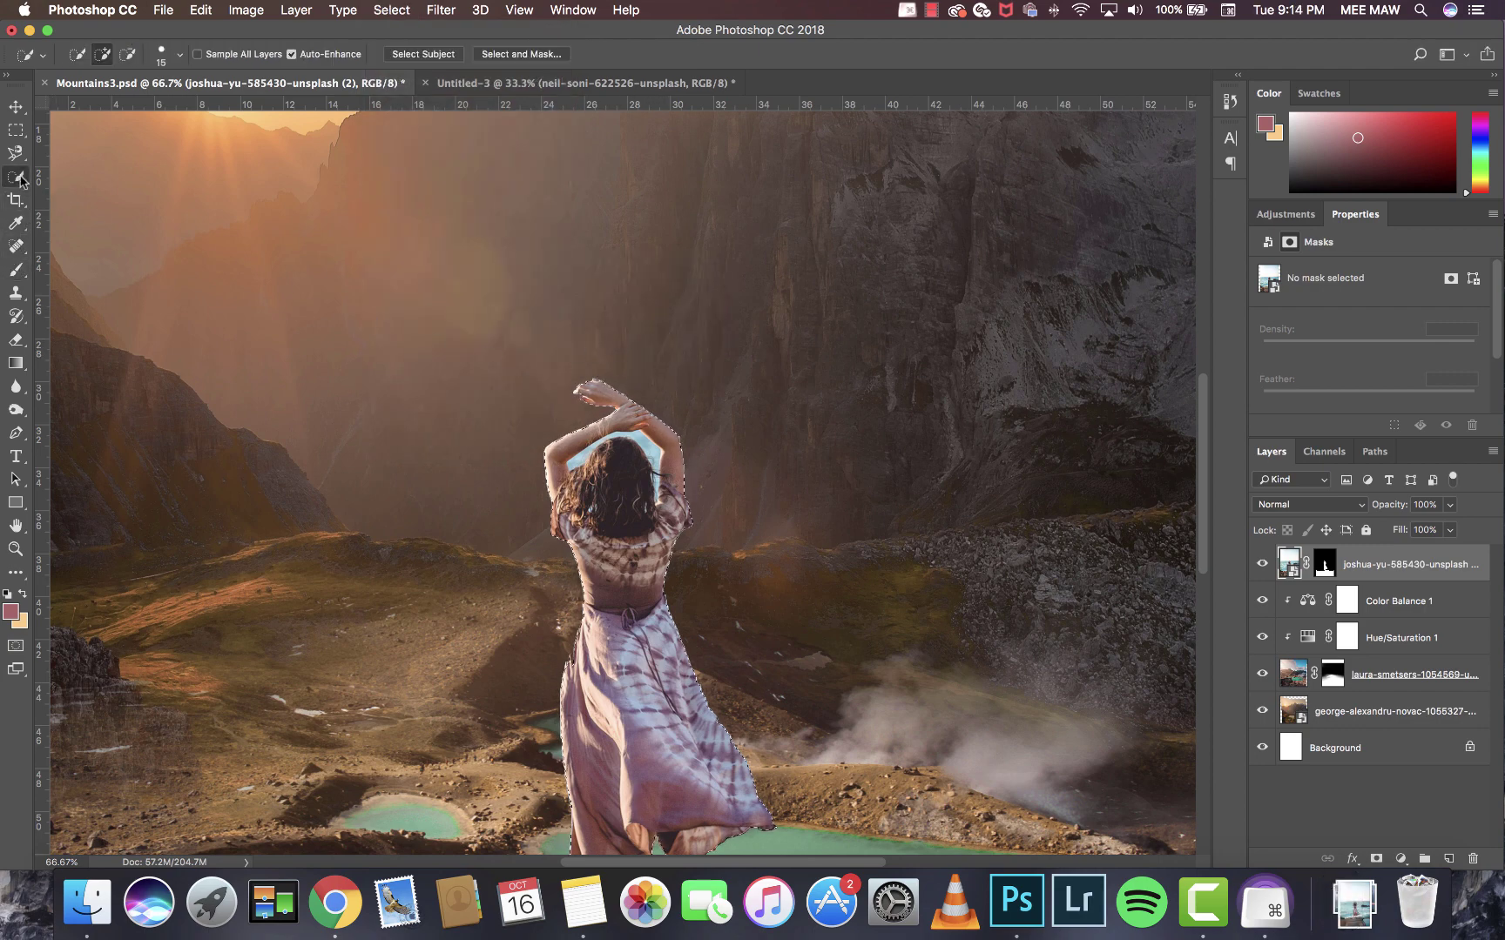
{"action": "right_click", "coordinate": [568, 402]}
{"action": "left_click", "coordinate": [614, 427]}
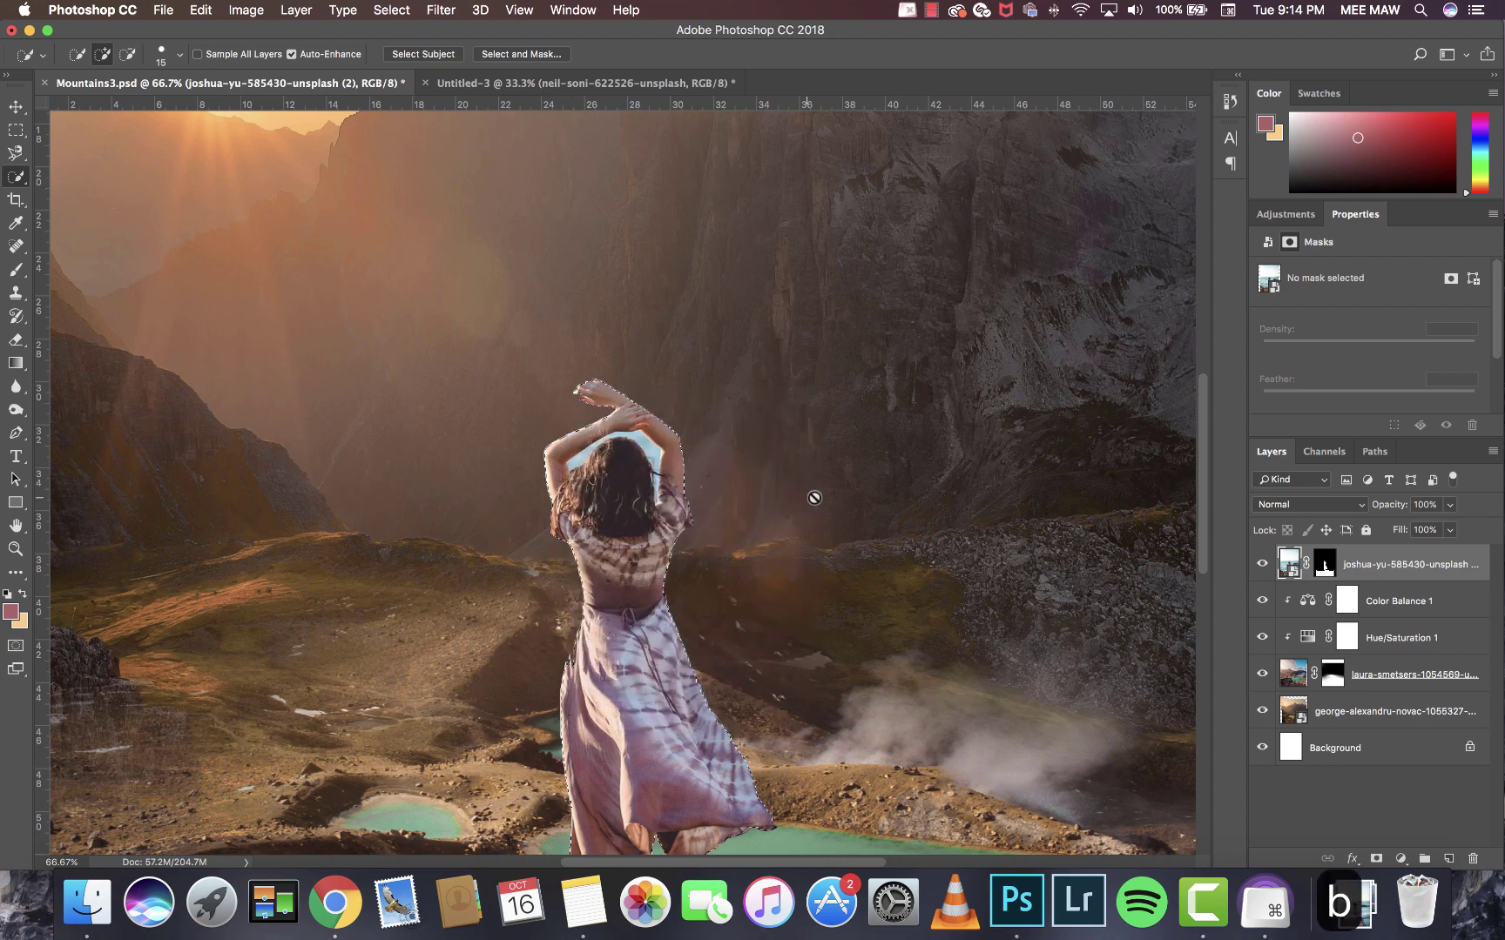
Target the woman's layer mask with the Brush, try a white dab near her hands, and undo it.
{"action": "key", "text": "b"}
{"action": "left_click", "coordinate": [1324, 563]}
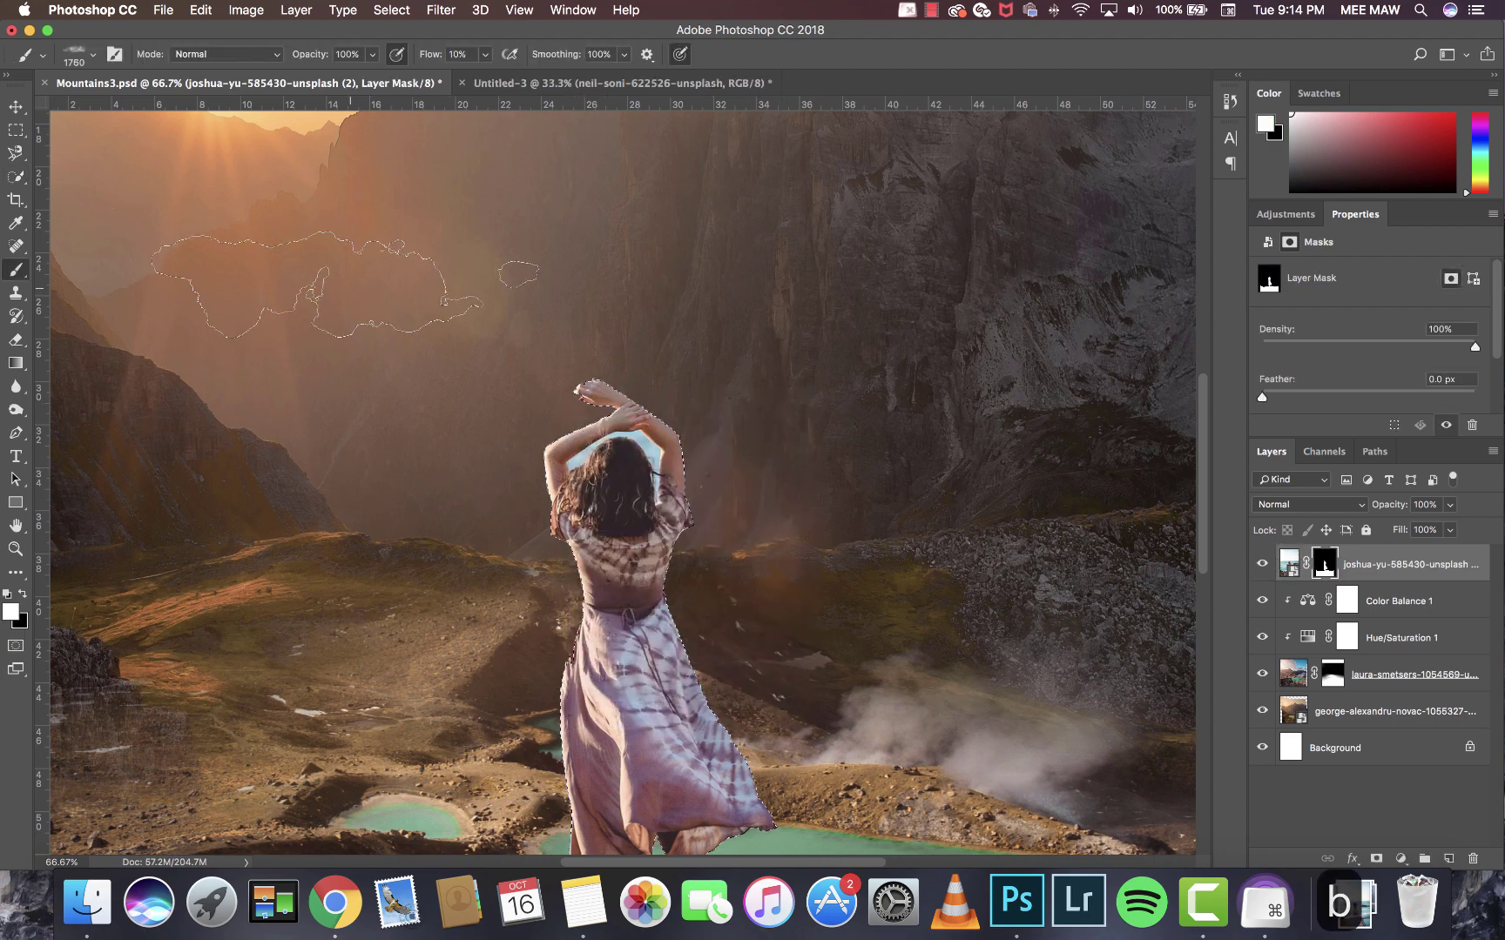
{"action": "key", "text": "d"}
{"action": "left_click", "coordinate": [610, 383]}
{"action": "key", "text": "super+z"}
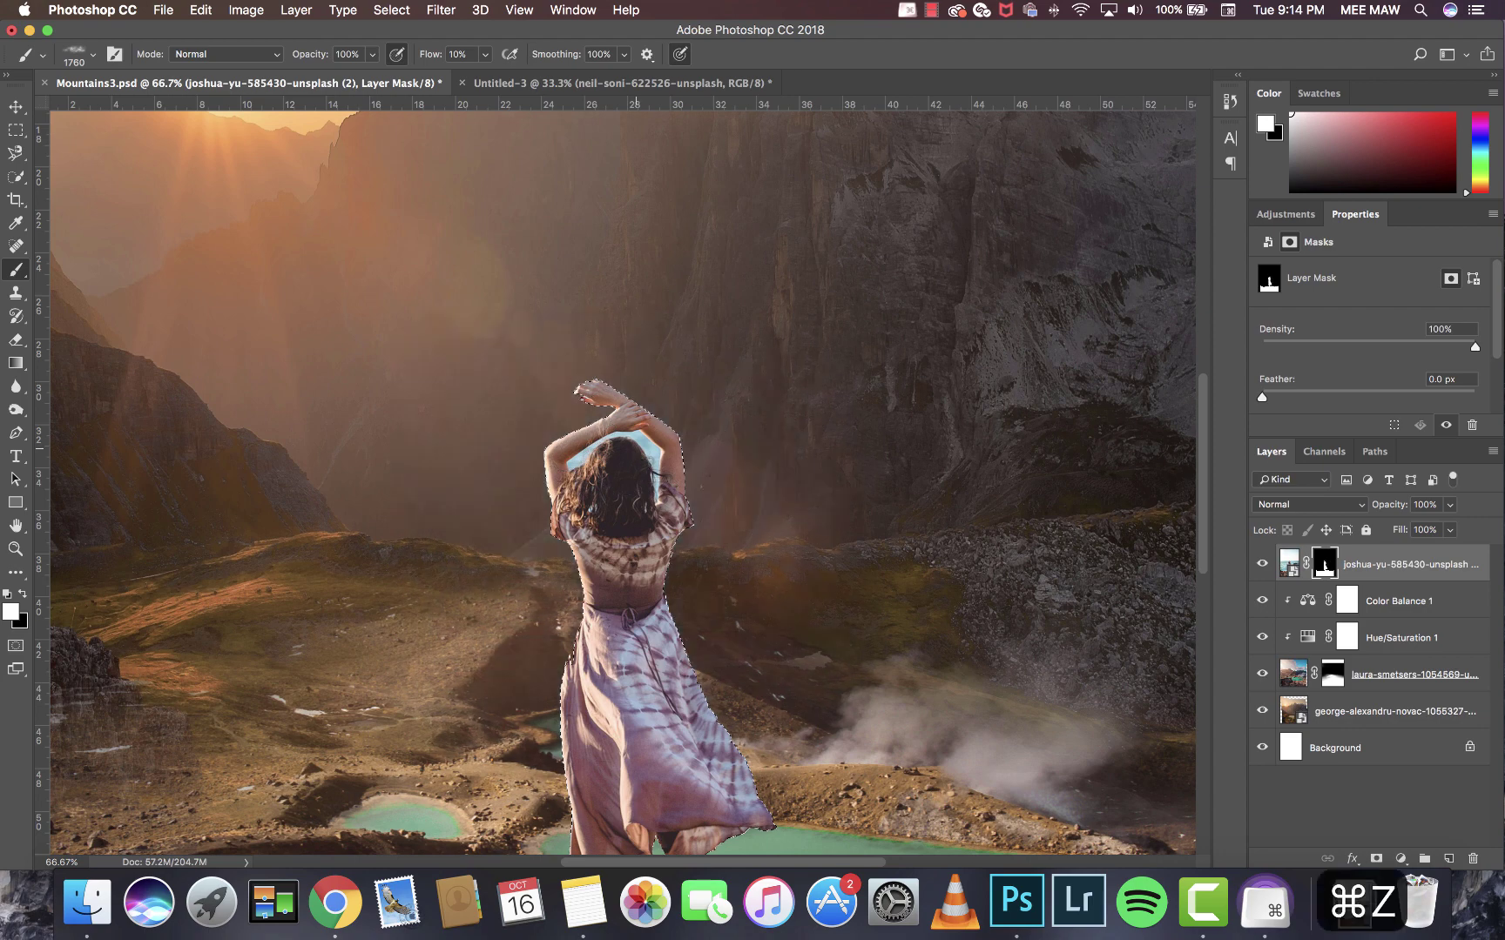
Switch the painting colour to black and clear the selection.
{"action": "key", "text": "super+minus"}
{"action": "key", "text": "super+minus"}
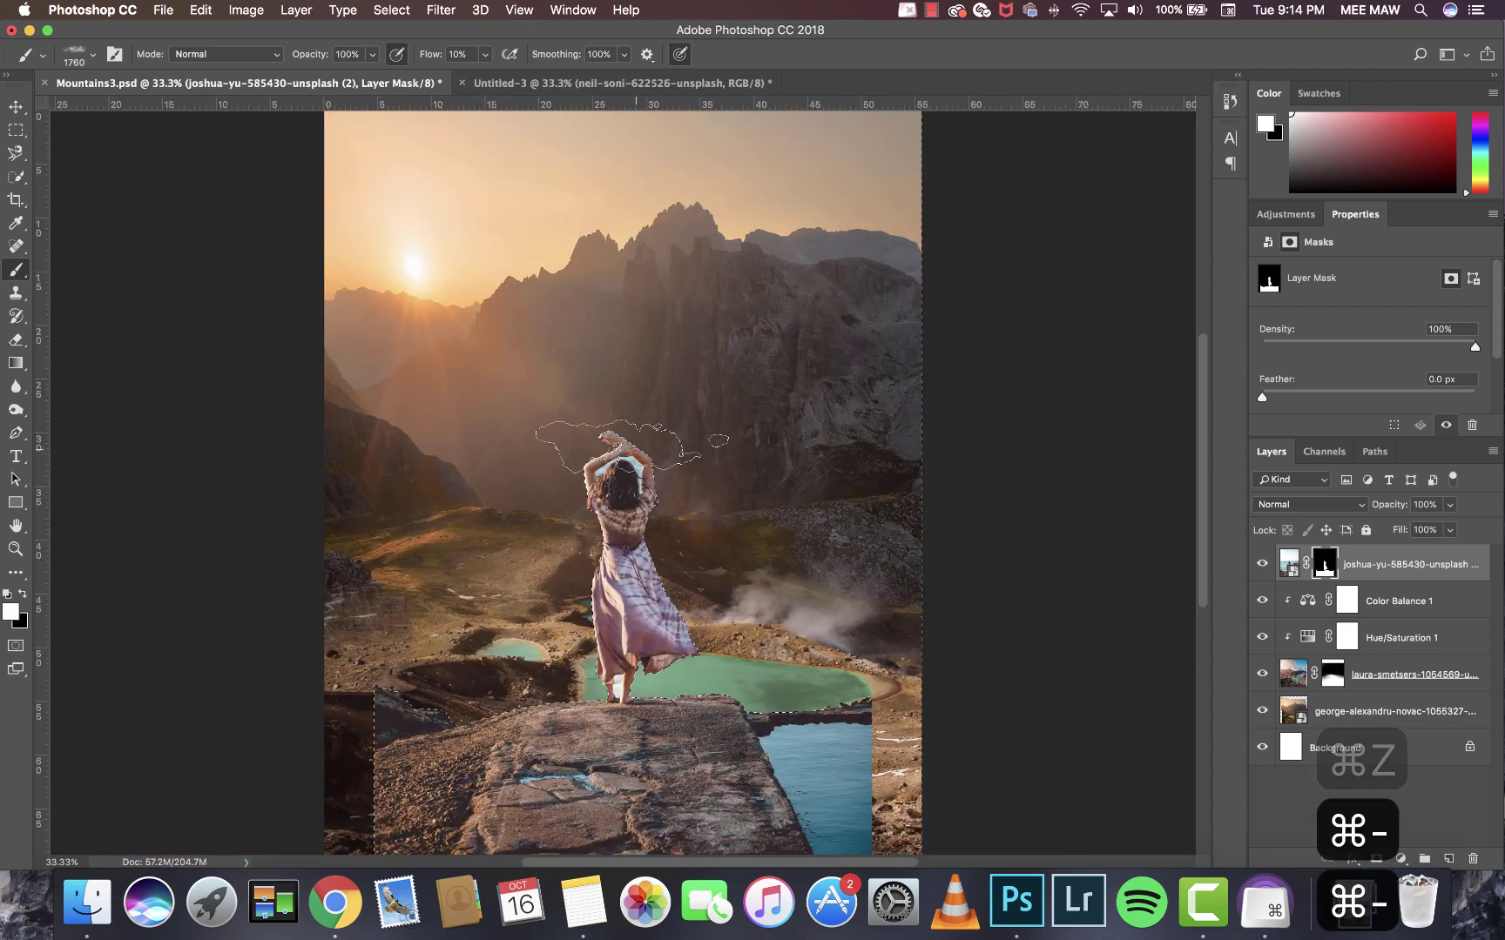
{"action": "key", "text": "x"}
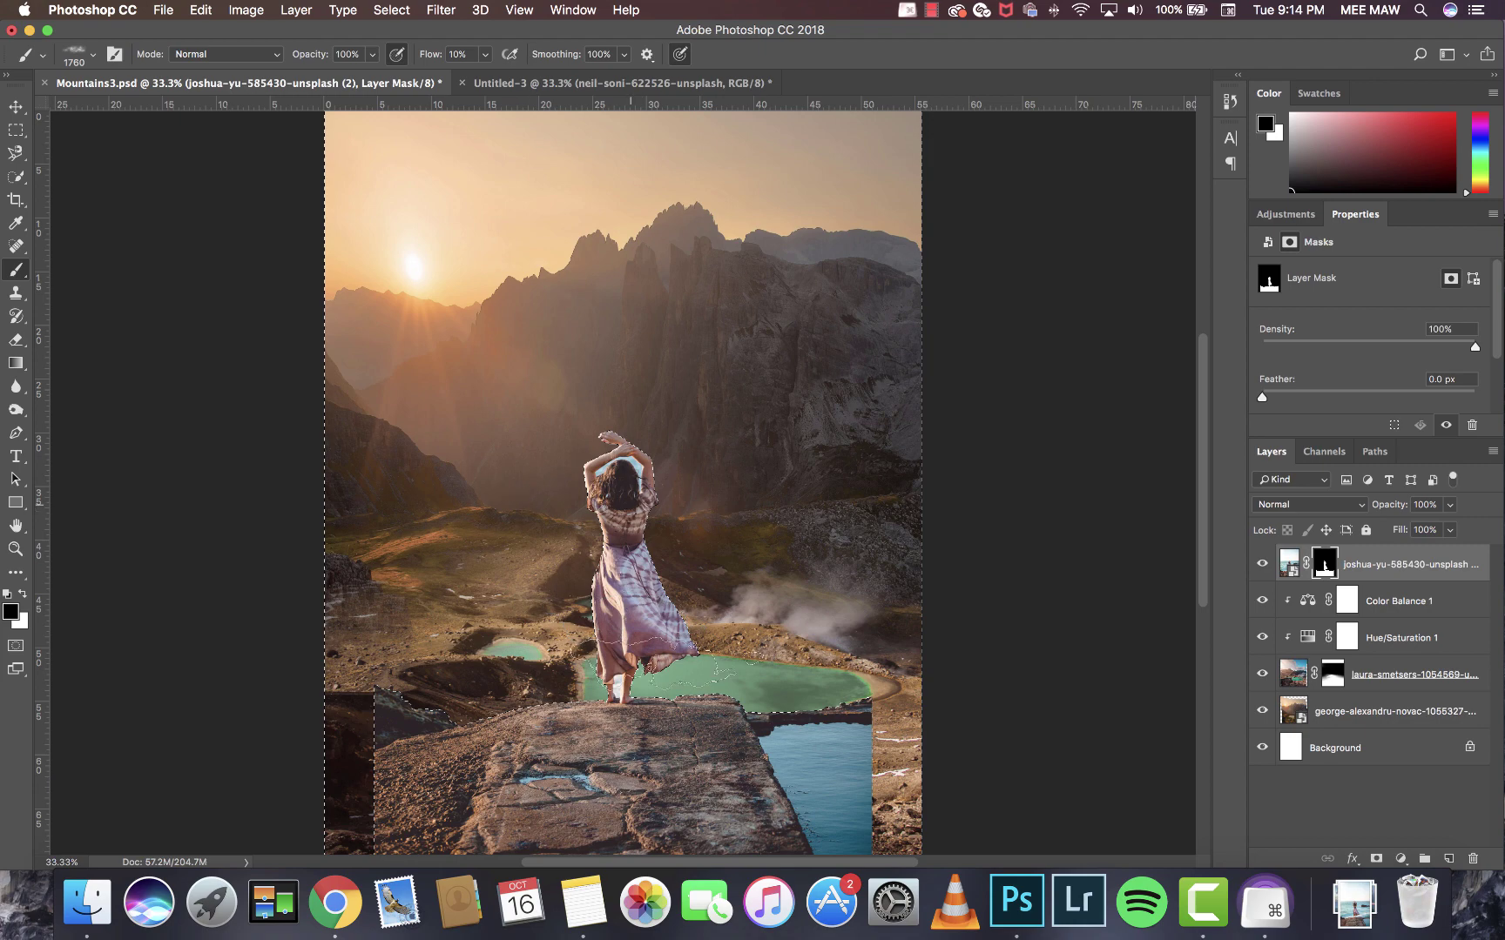
{"action": "key", "text": "super+d"}
Set up a hard round brush at 31 px with 100% flow for detailed masking around the woman's head.
{"action": "key", "text": "super+equal"}
{"action": "key", "text": "super+equal"}
{"action": "key", "text": "super+equal"}
{"action": "key", "text": "super+equal"}
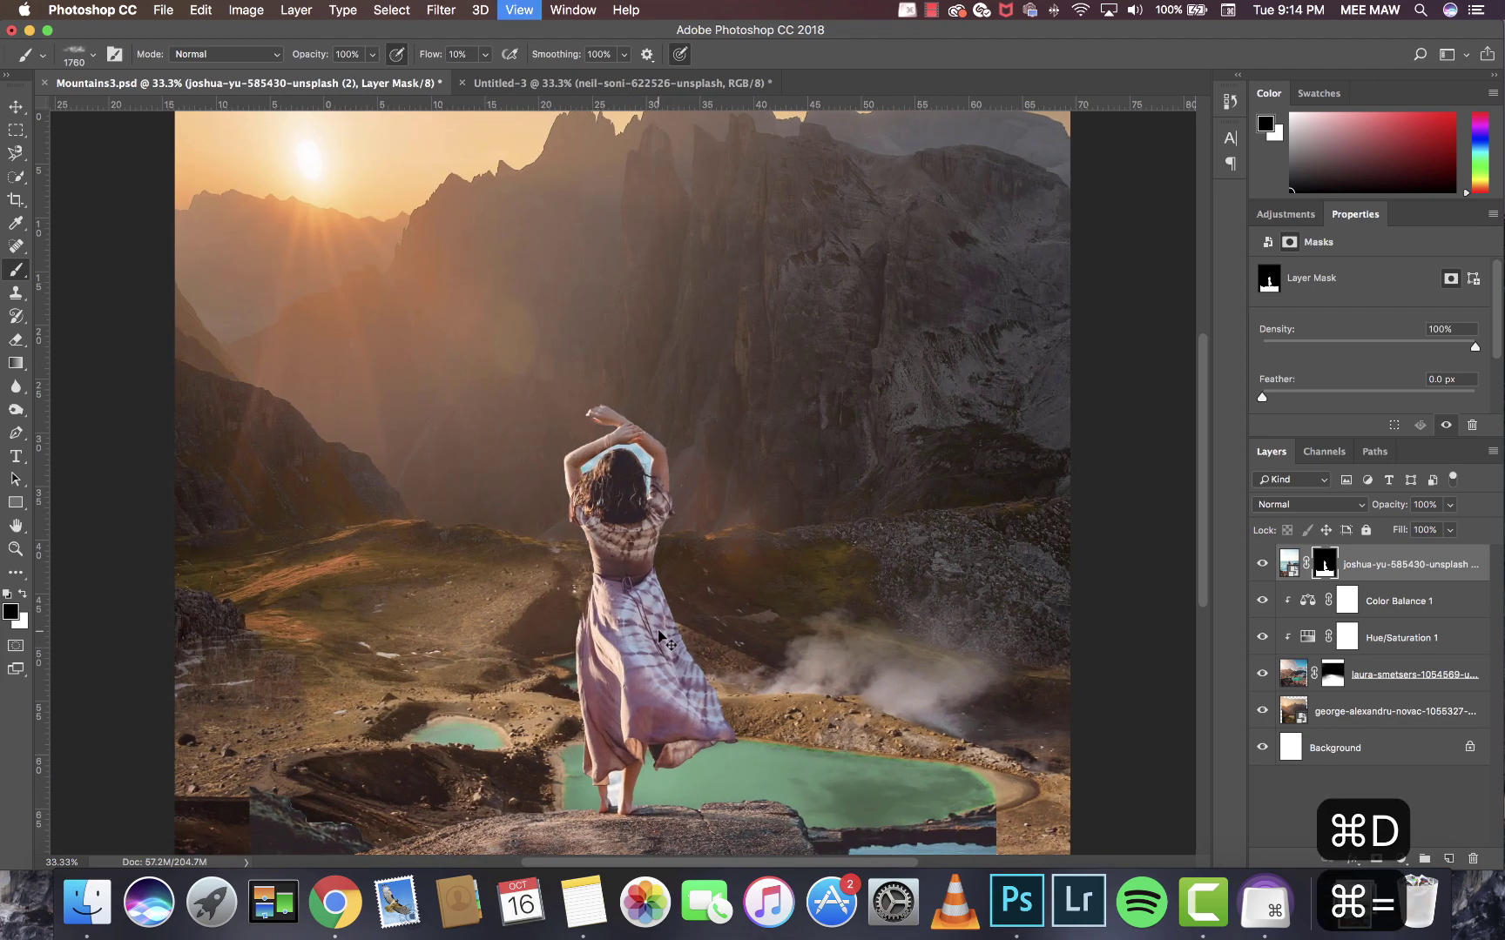
{"action": "key", "text": "super+equal"}
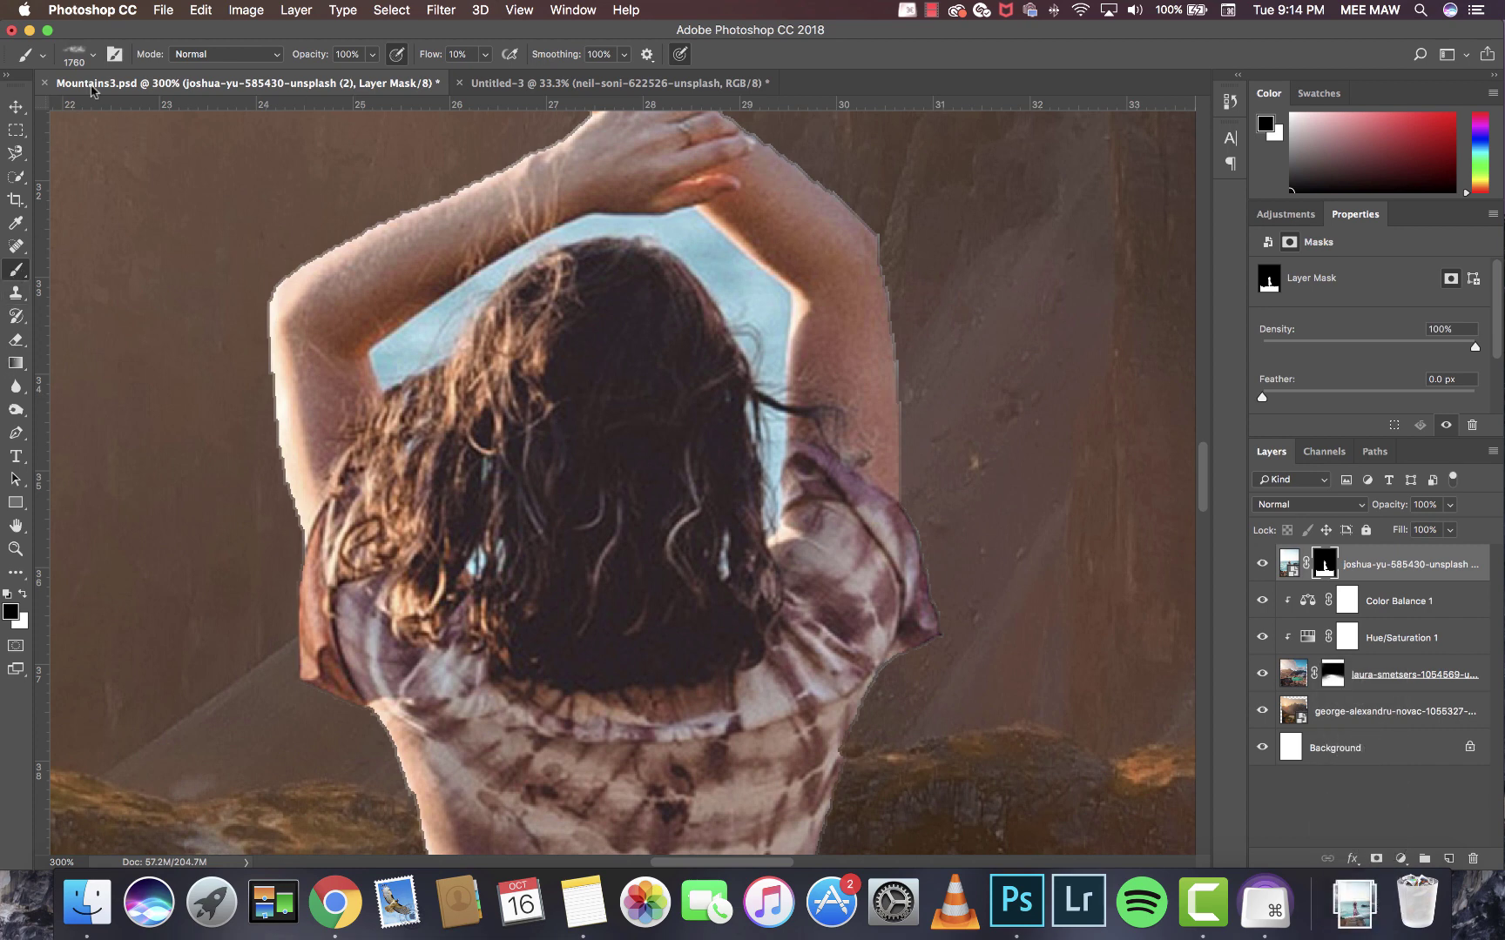
{"action": "left_click", "coordinate": [88, 55]}
{"action": "left_click", "coordinate": [179, 187]}
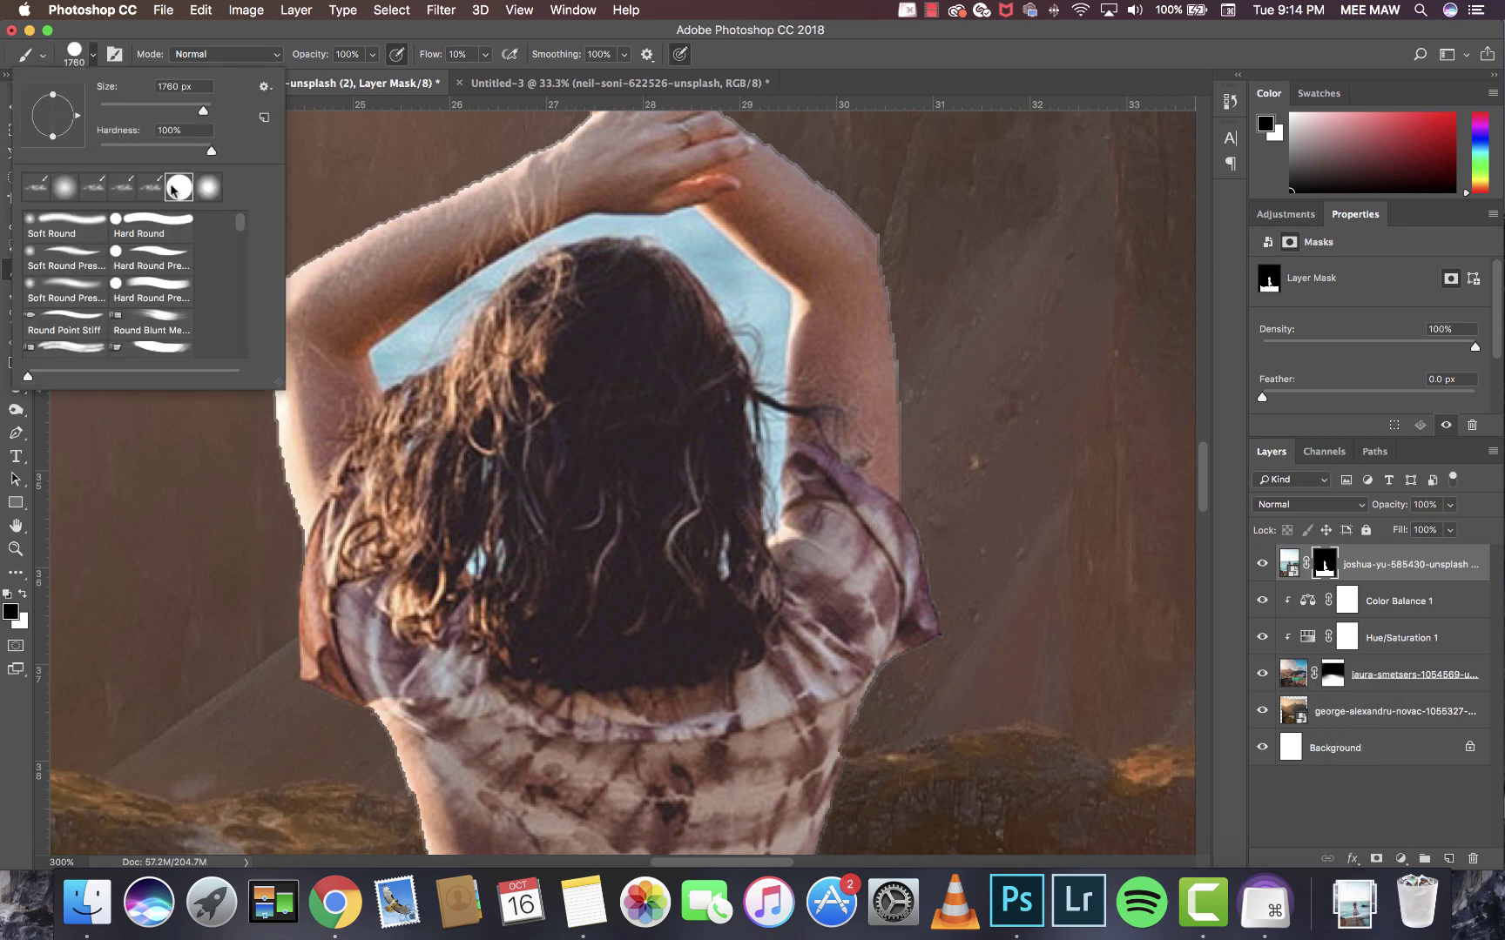
{"action": "left_click", "coordinate": [117, 108]}
{"action": "left_click", "coordinate": [390, 359]}
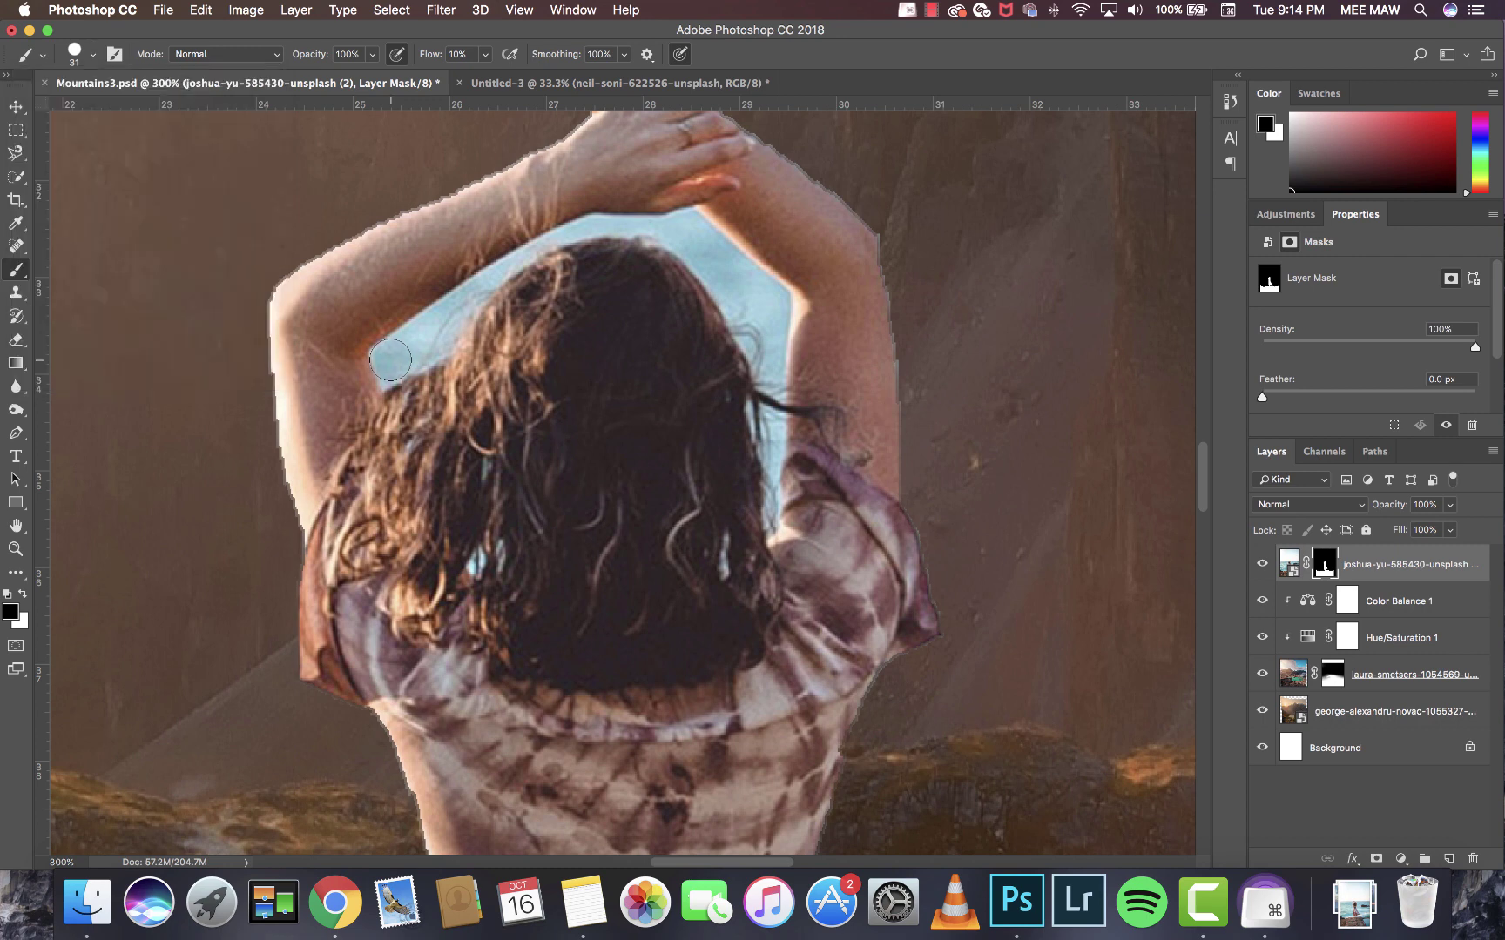
{"action": "left_click", "coordinate": [485, 54]}
{"action": "left_click_drag", "start_coordinate": [489, 76], "coordinate": [559, 76]}
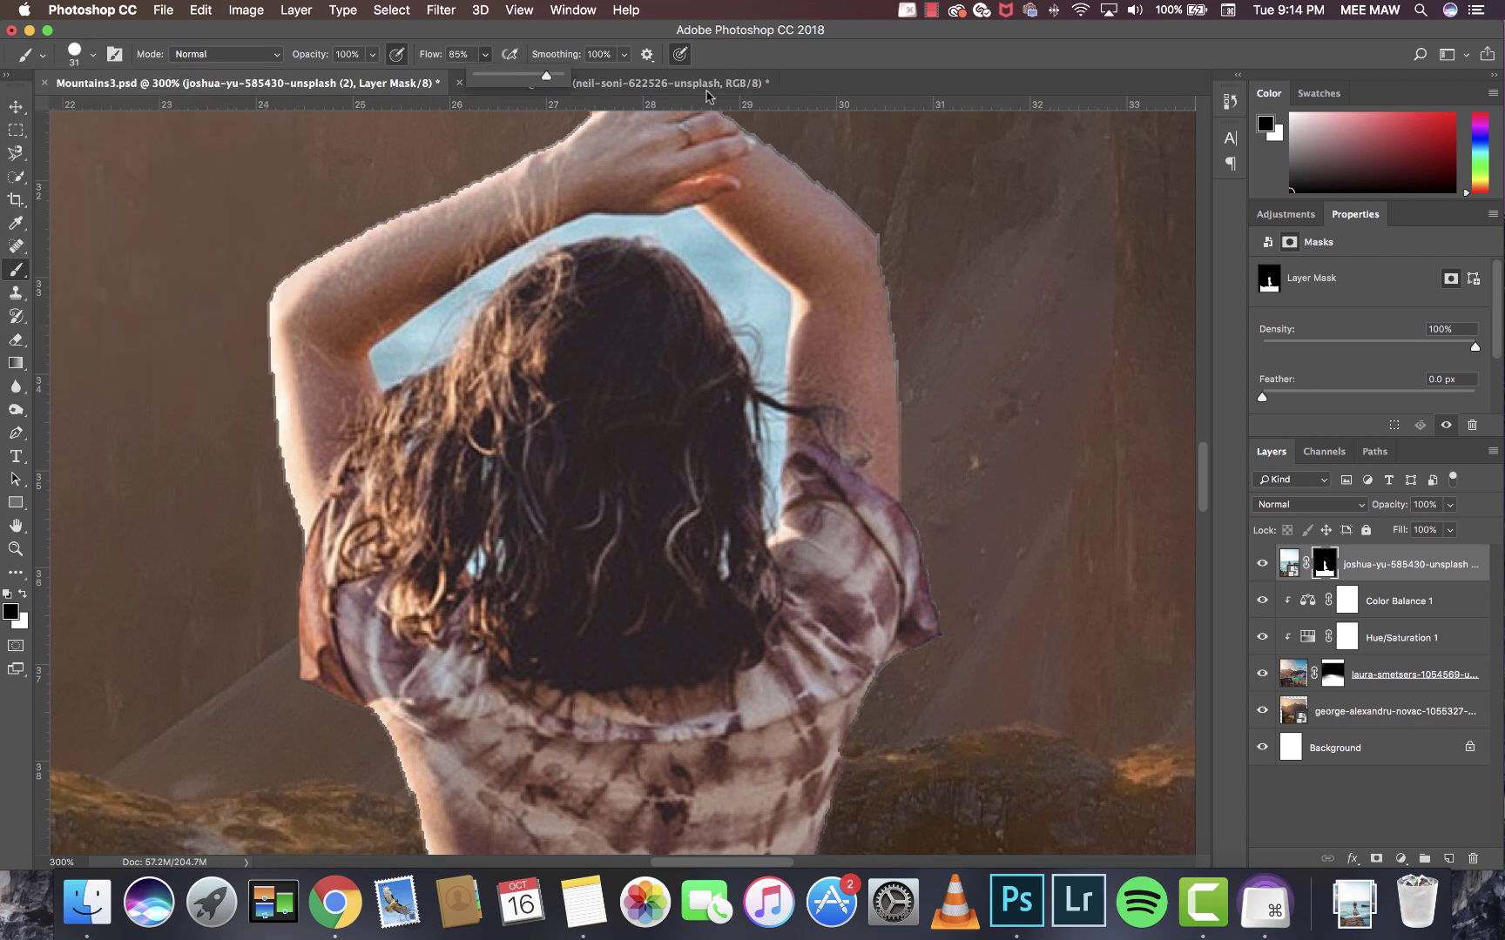
Mask out the blue sea between the woman's left elbow and her hair with black strokes.
{"action": "left_click", "coordinate": [389, 359]}
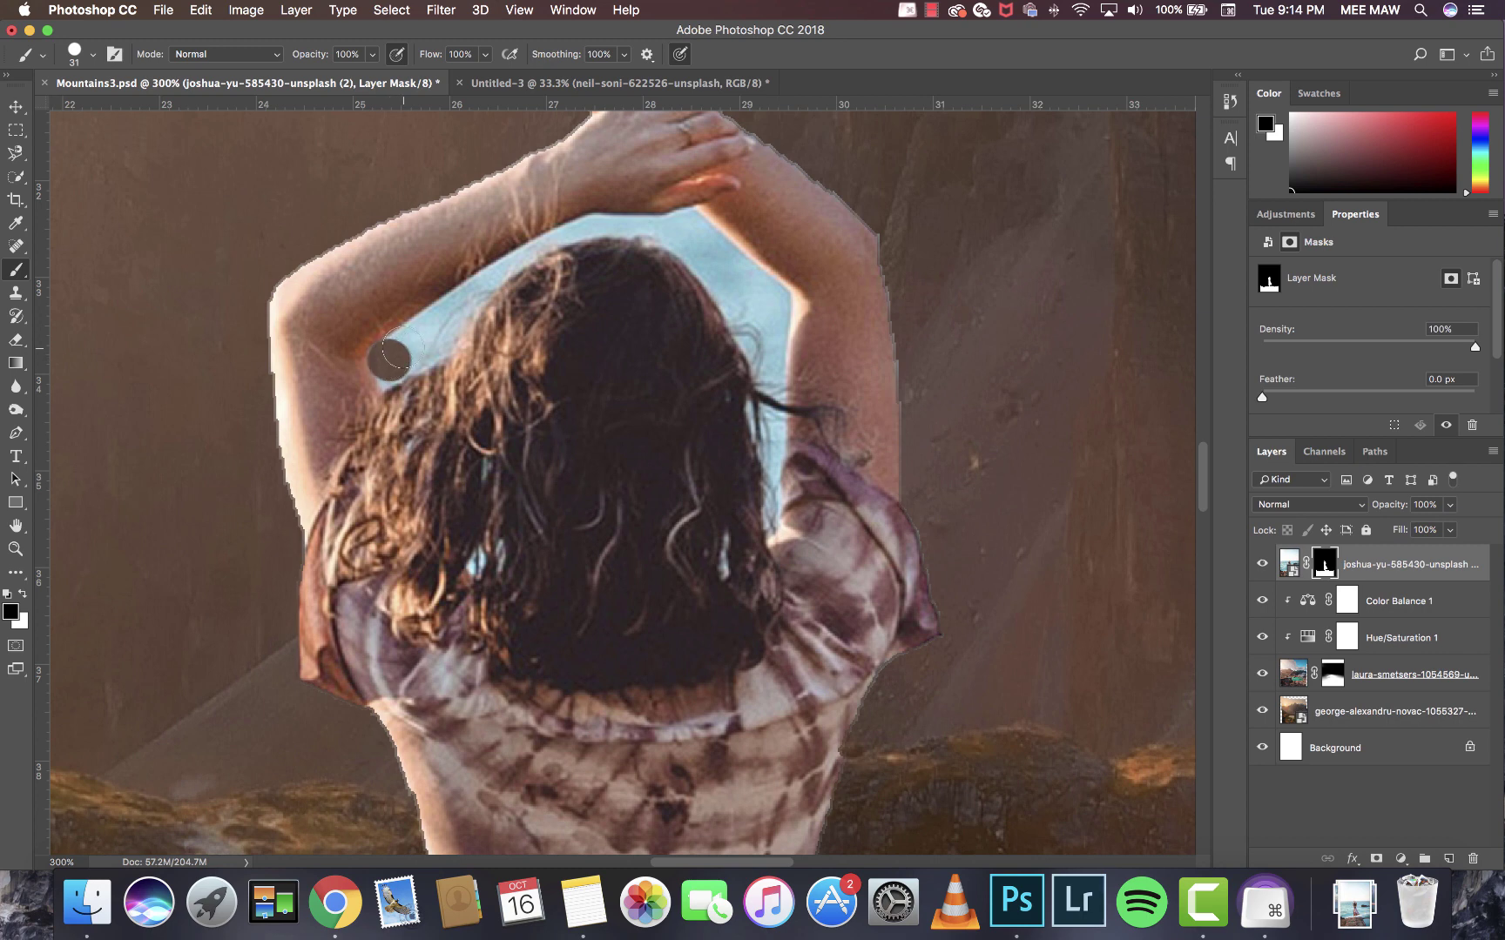
{"action": "left_click", "coordinate": [454, 307], "text": "shift"}
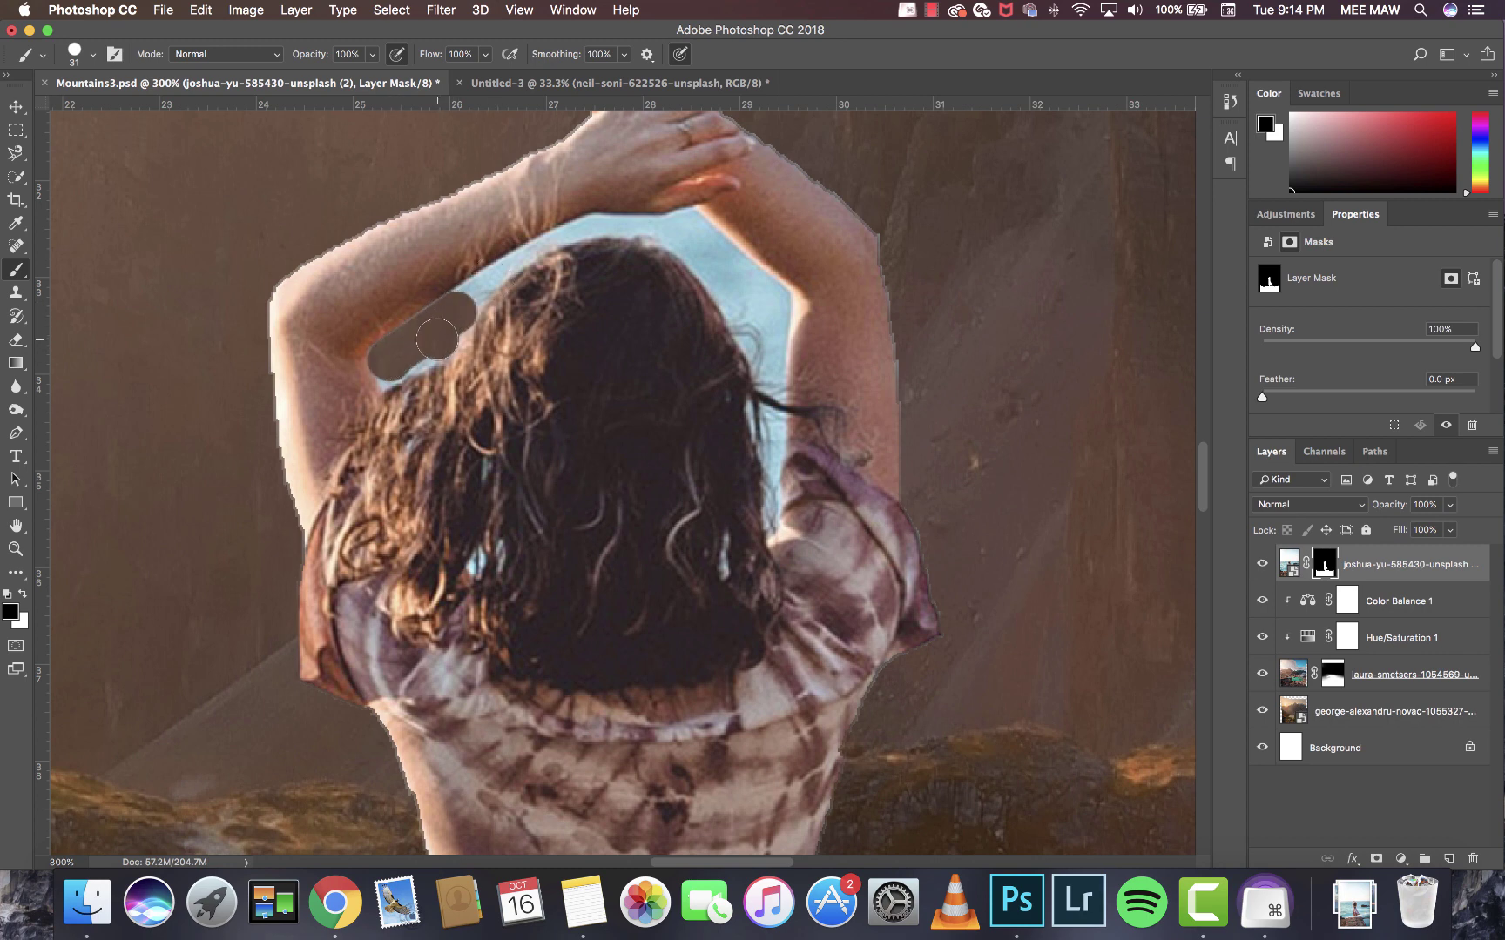
{"action": "left_click_drag", "start_coordinate": [436, 339], "coordinate": [388, 368]}
Mask out the blue sea between the woman's right upper arm and her hair with straight black strokes.
{"action": "left_click", "coordinate": [687, 227]}
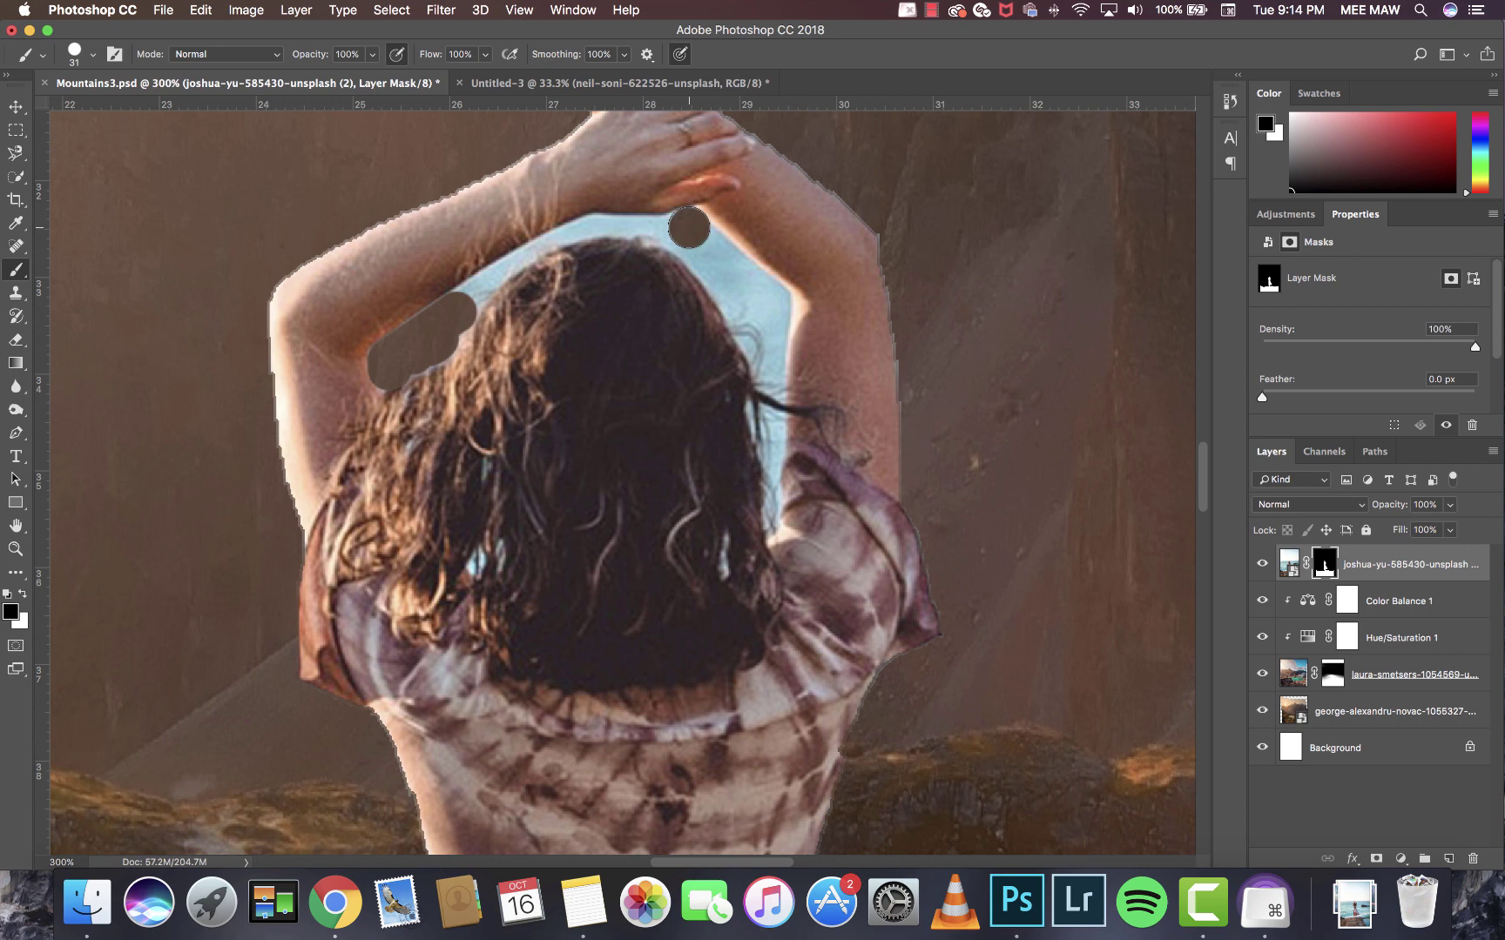
{"action": "left_click", "coordinate": [771, 301], "text": "shift"}
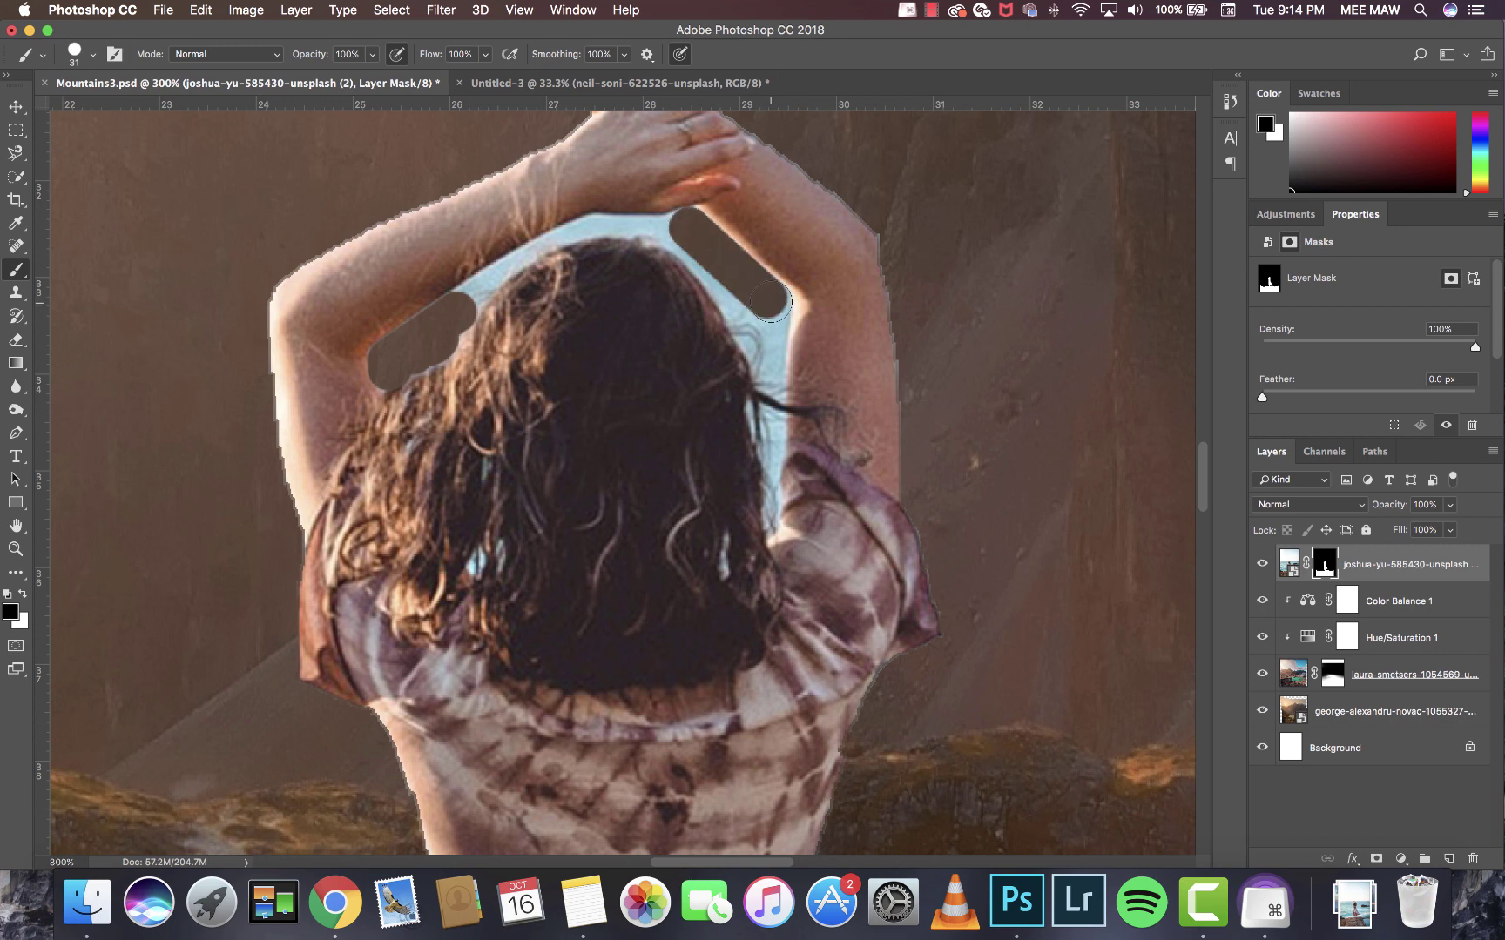
{"action": "left_click", "coordinate": [769, 354], "text": "shift"}
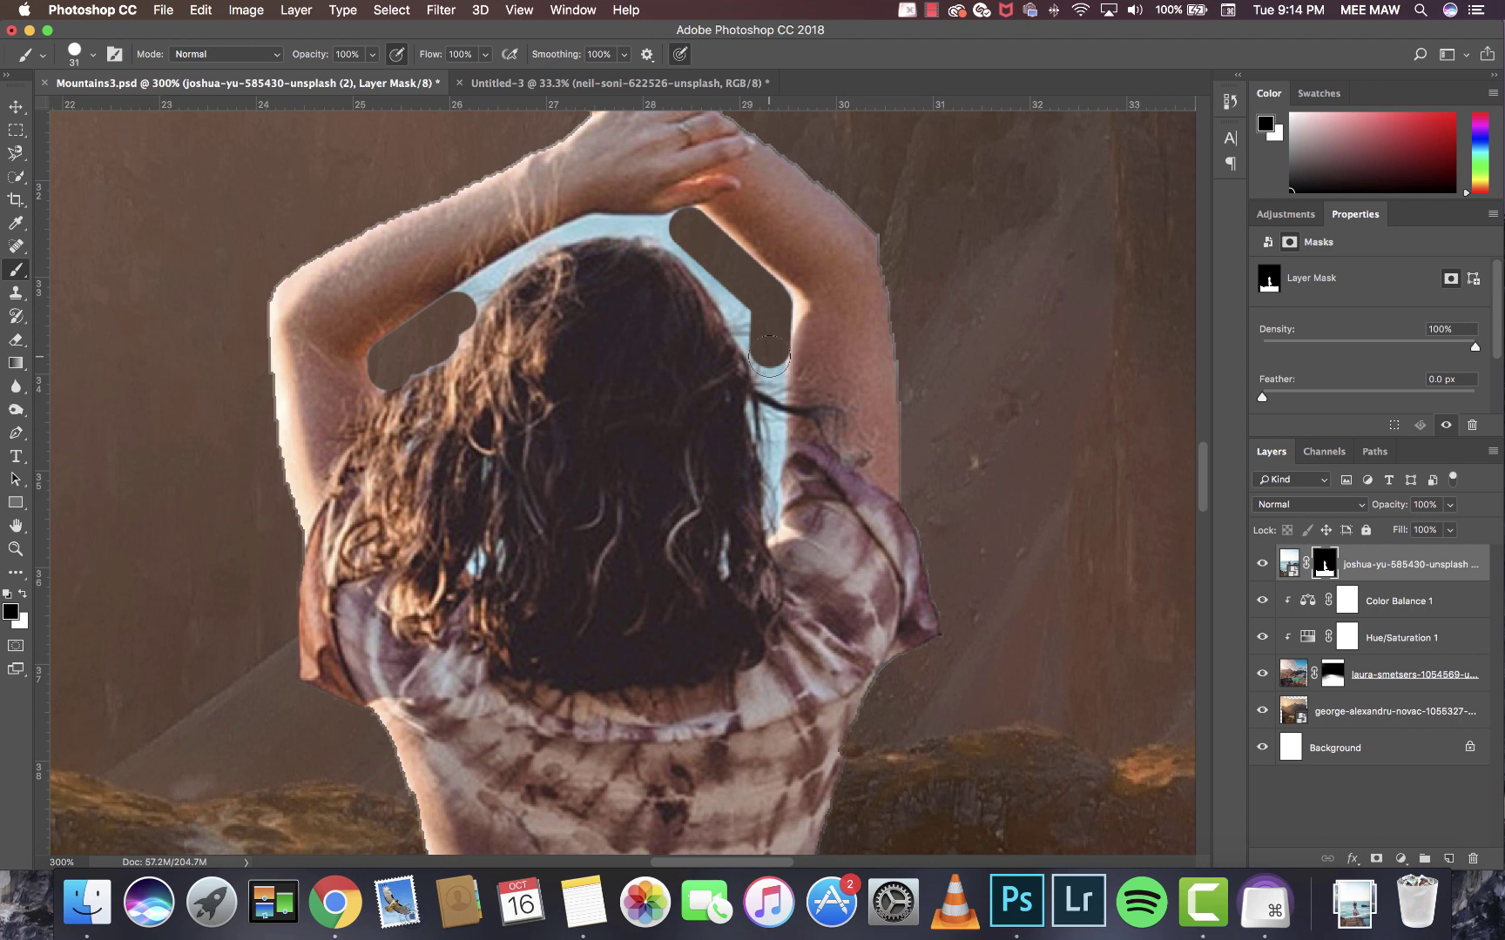
{"action": "left_click", "coordinate": [688, 234], "text": "shift"}
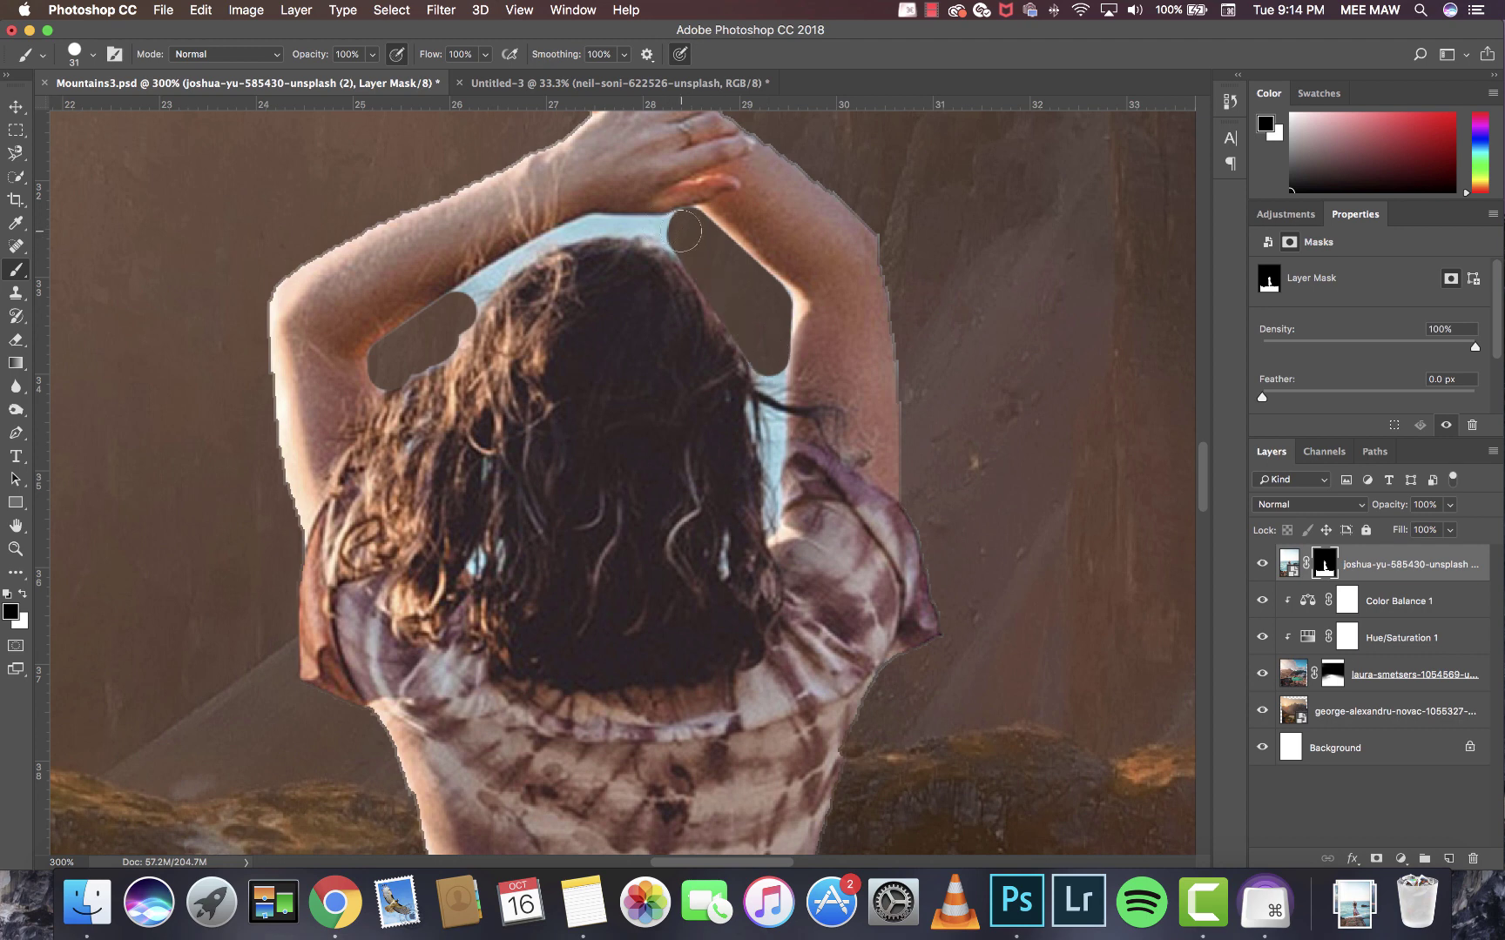
Reduce the brush to 14 px and mask out the blue sea between the top of the head and the hands.
{"action": "right_click", "coordinate": [684, 231]}
{"action": "left_click_drag", "start_coordinate": [789, 268], "coordinate": [784, 267]}
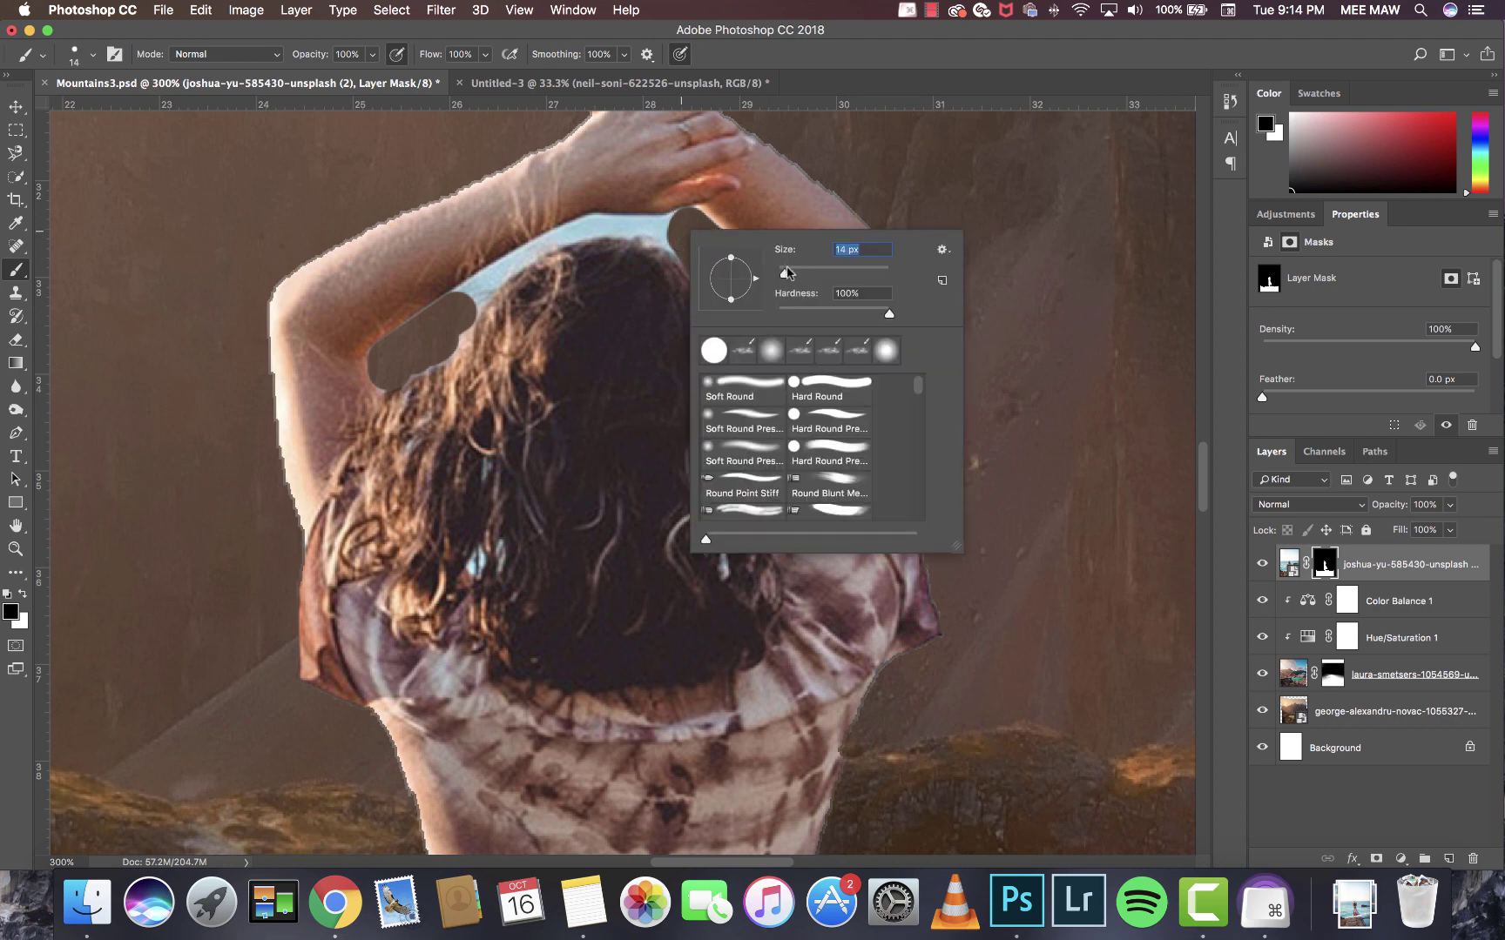
{"action": "key", "text": "super+equal"}
{"action": "key", "text": "super+equal"}
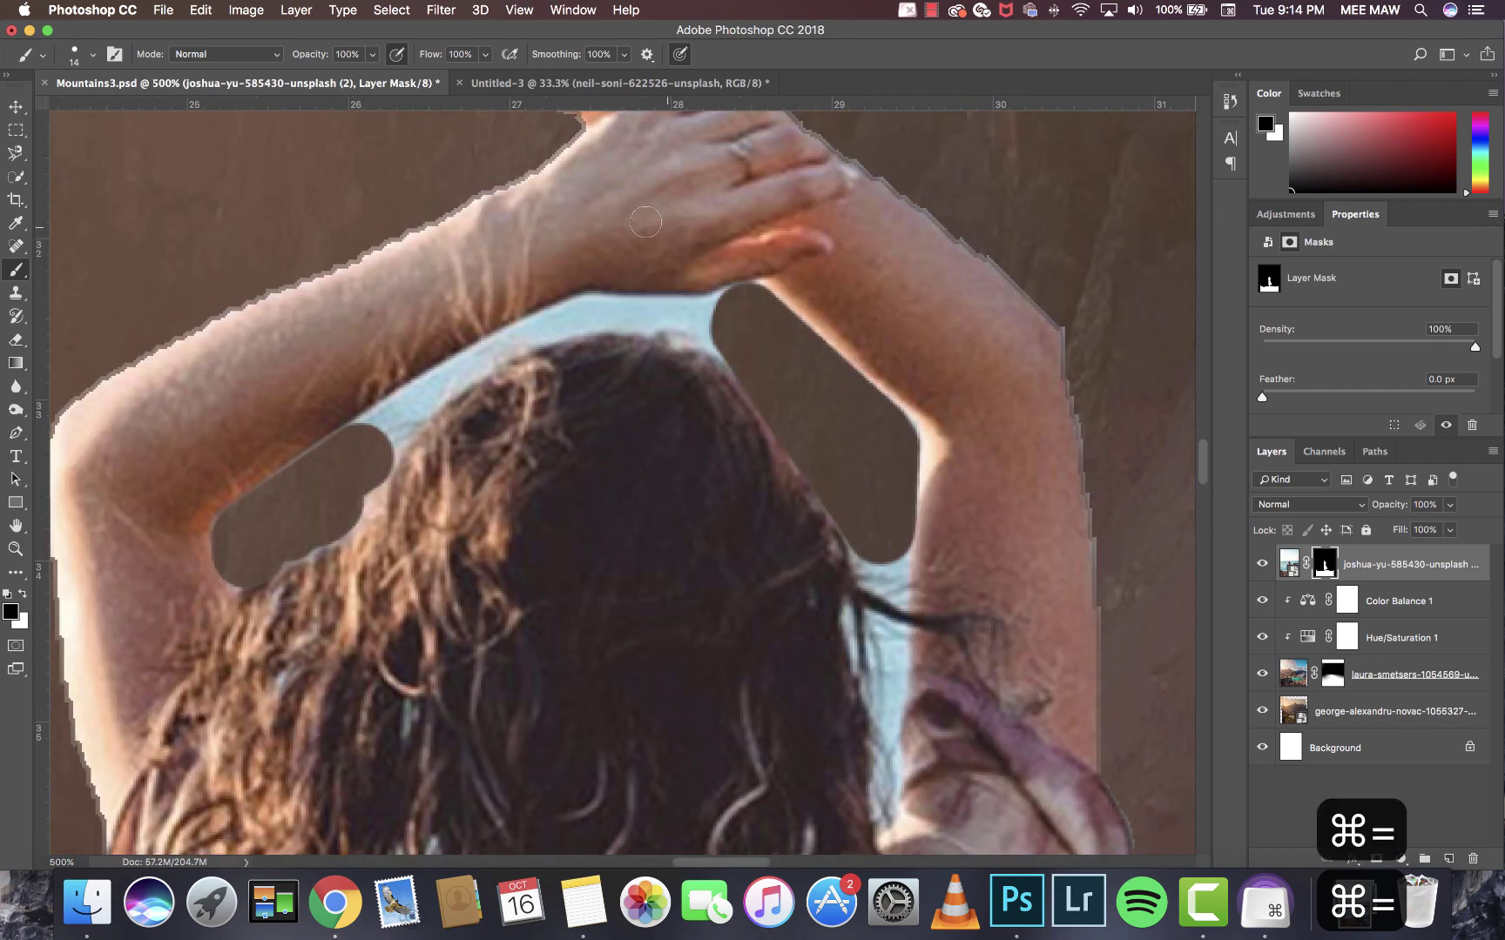
{"action": "left_click", "coordinate": [585, 307]}
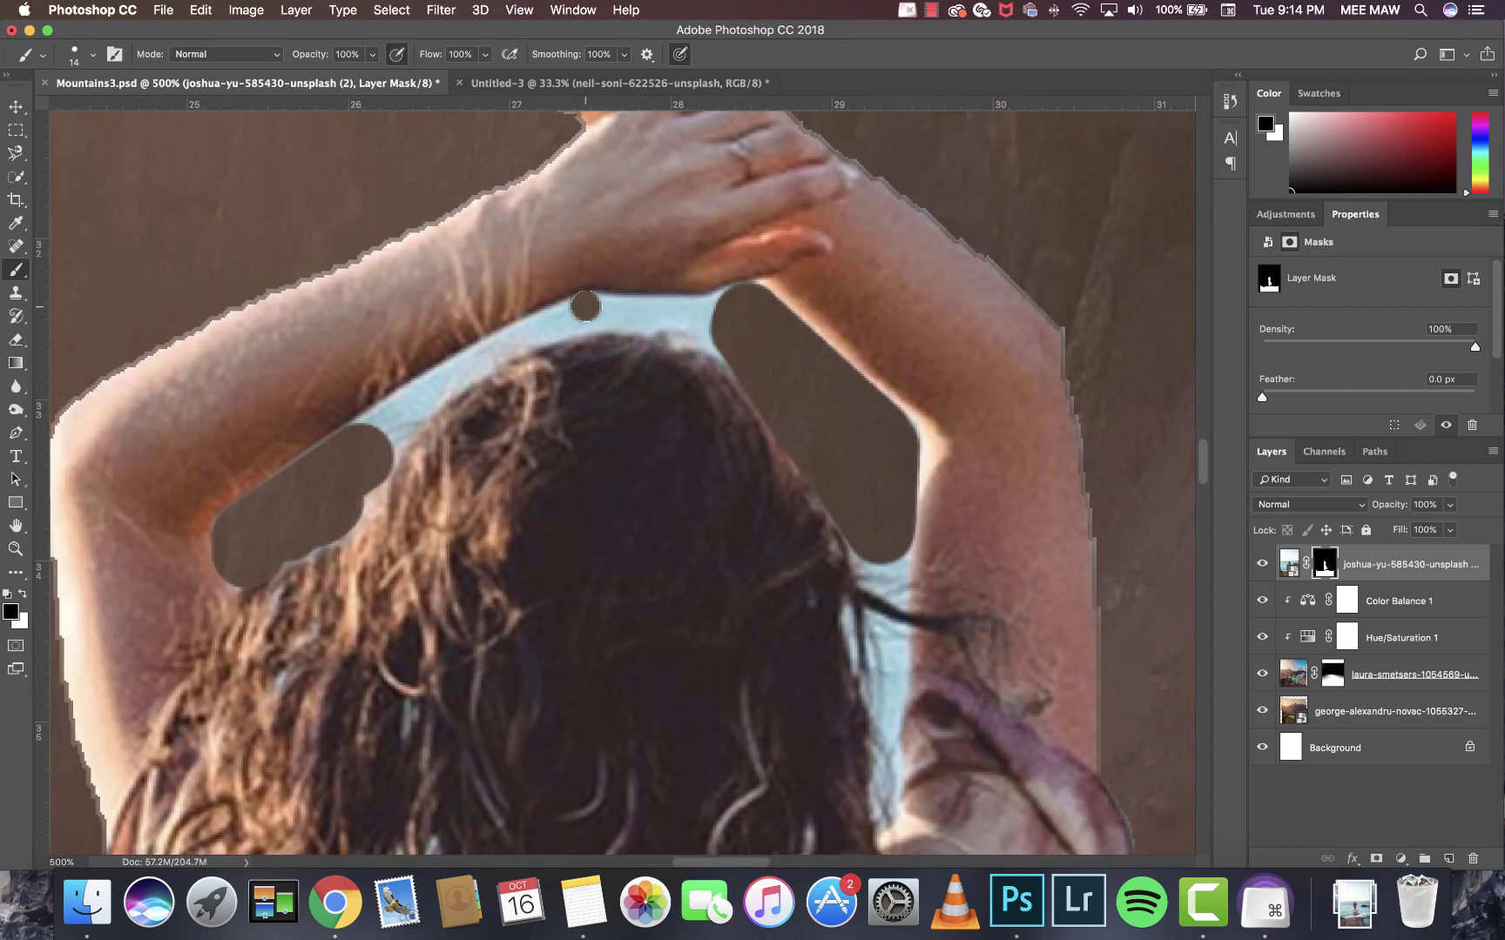
{"action": "left_click", "coordinate": [719, 308], "text": "shift"}
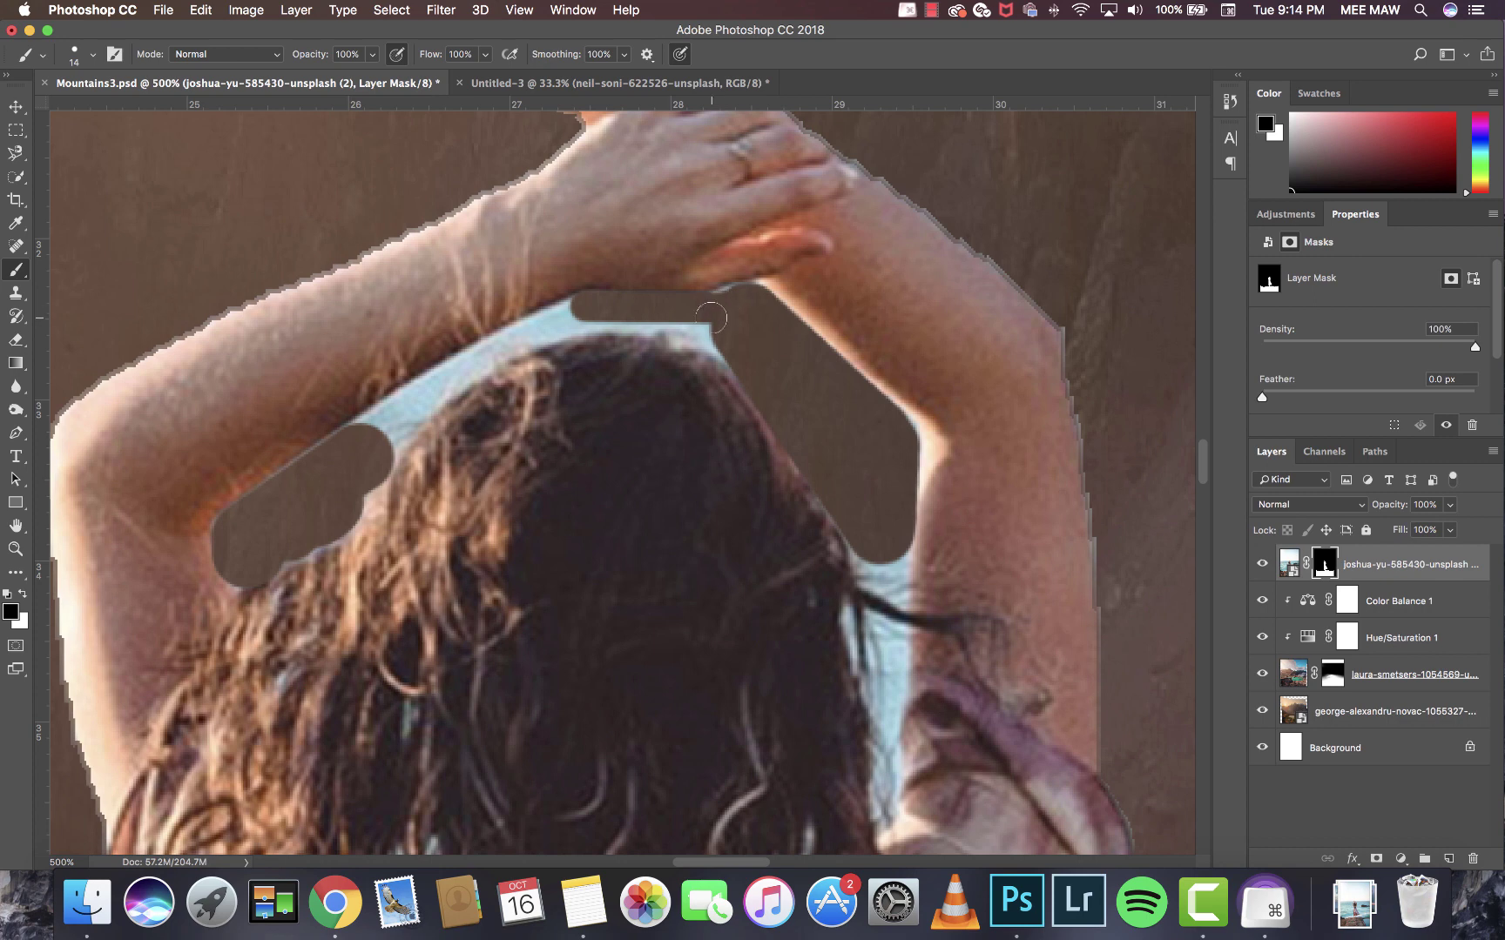
{"action": "mouse_move", "coordinate": [704, 332]}
{"action": "left_mouse_down"}
{"action": "mouse_move", "coordinate": [727, 348]}
{"action": "mouse_move", "coordinate": [653, 322]}
{"action": "mouse_move", "coordinate": [676, 315]}
{"action": "mouse_move", "coordinate": [541, 323]}
{"action": "left_mouse_up"}
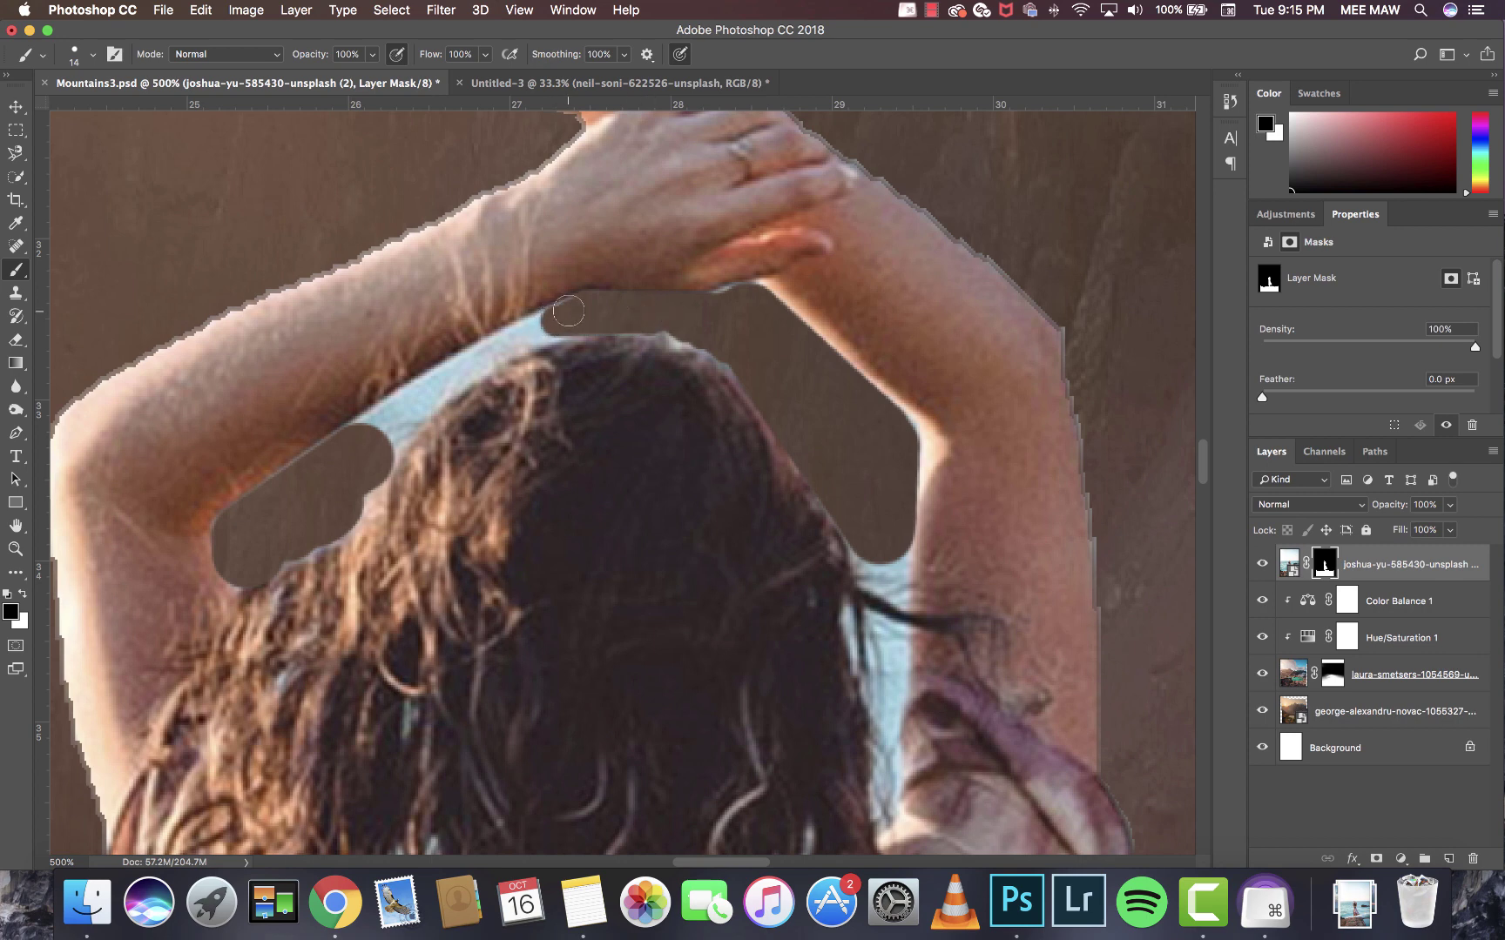
Mask out the remaining blue strip along the left forearm and the adjoining edge of the hair.
{"action": "left_click_drag", "start_coordinate": [444, 375], "coordinate": [439, 383]}
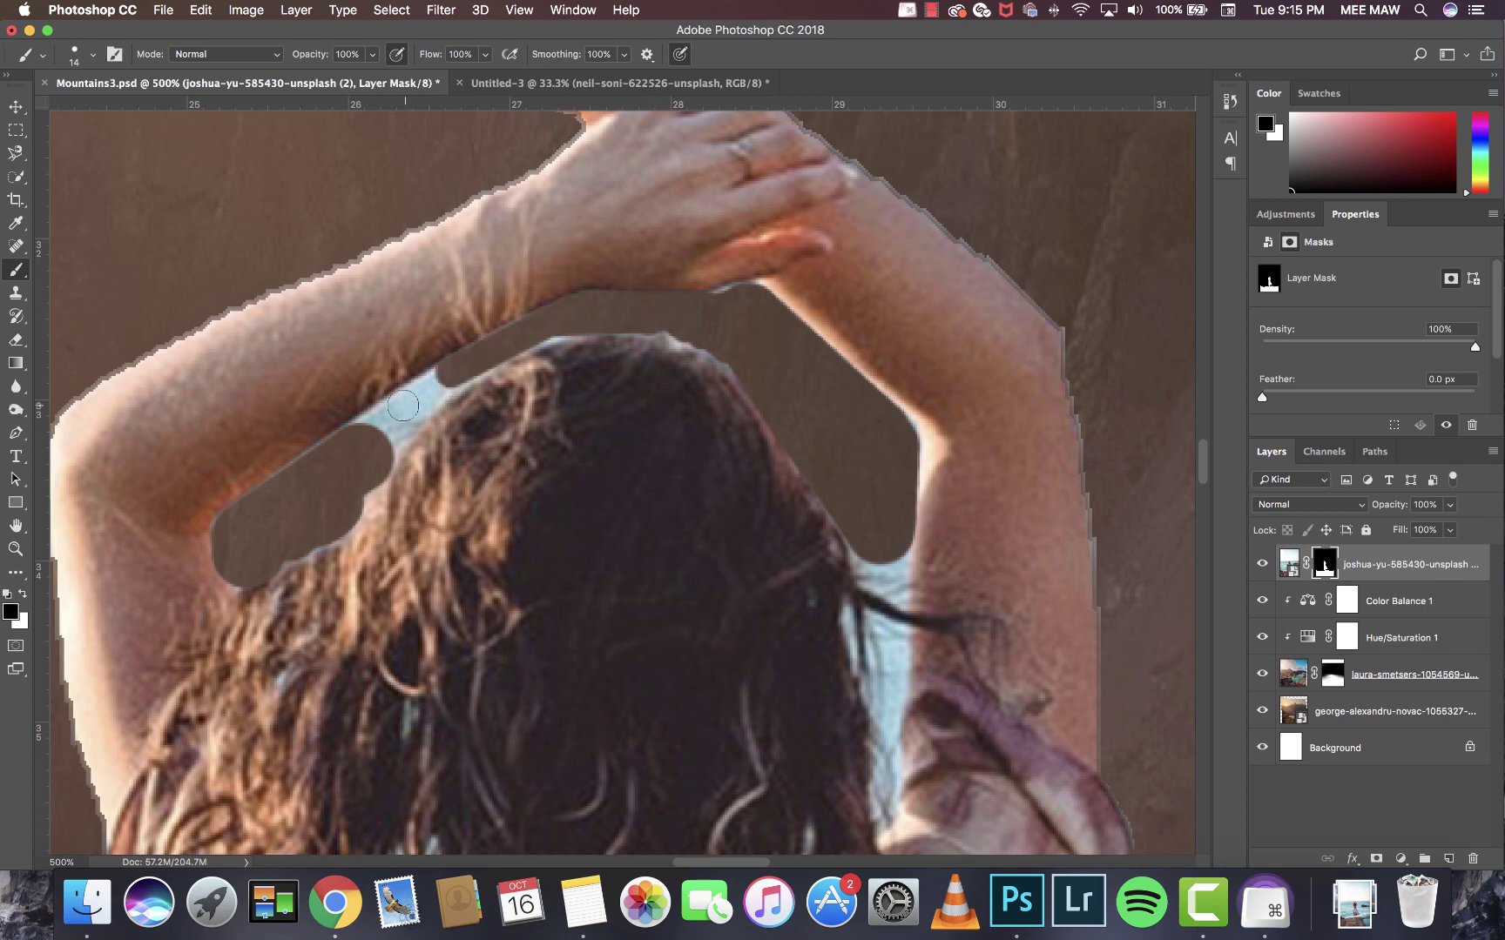
{"action": "left_click_drag", "start_coordinate": [365, 433], "coordinate": [386, 428]}
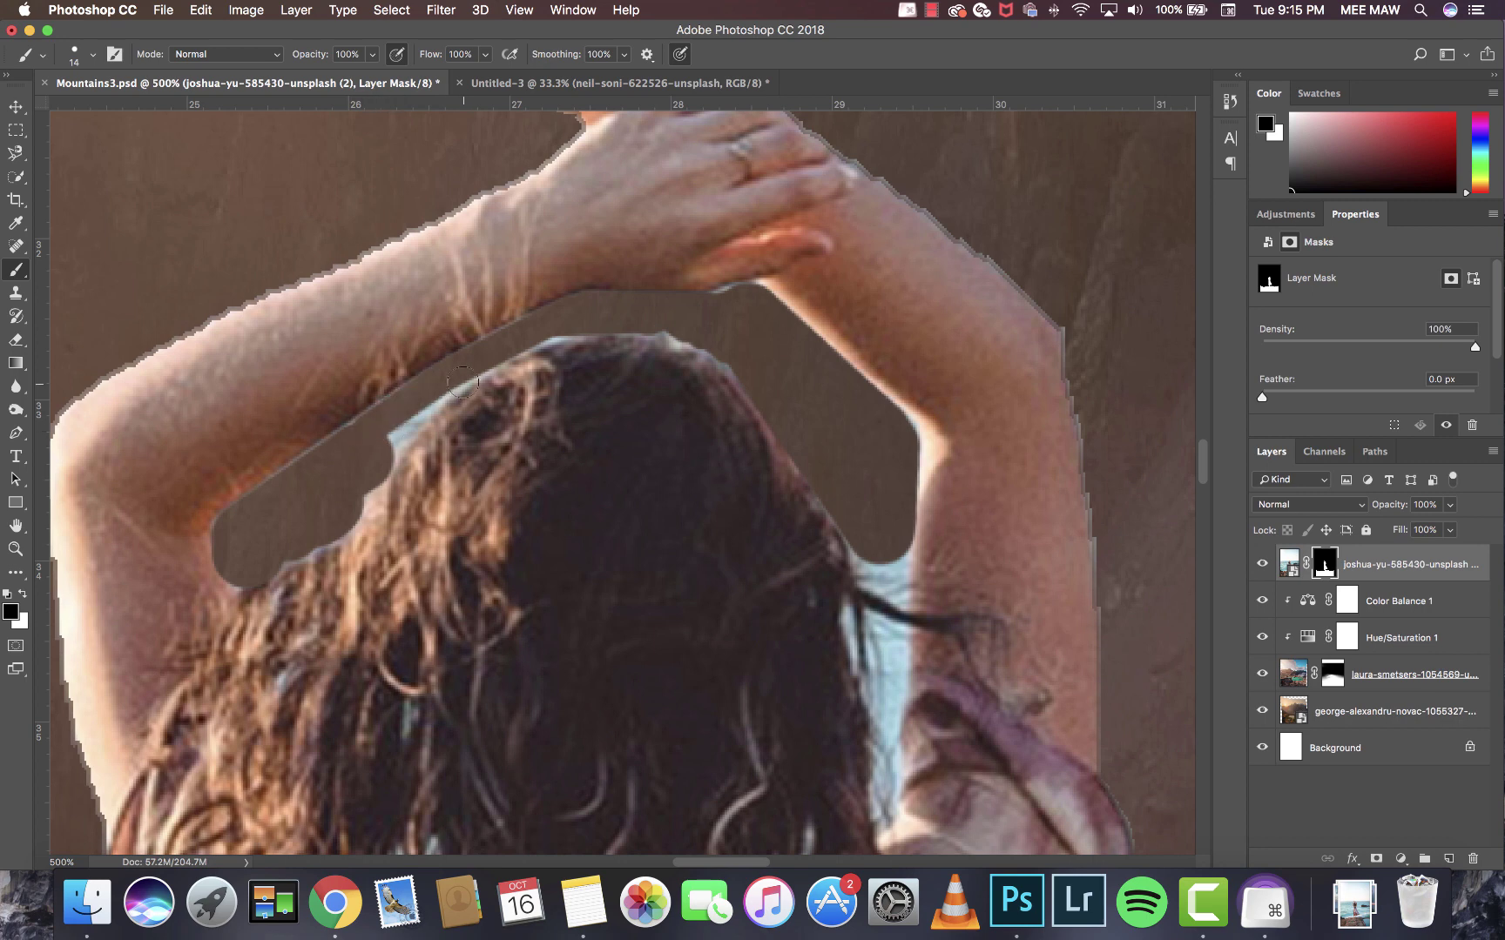
{"action": "left_click_drag", "start_coordinate": [447, 385], "coordinate": [385, 446]}
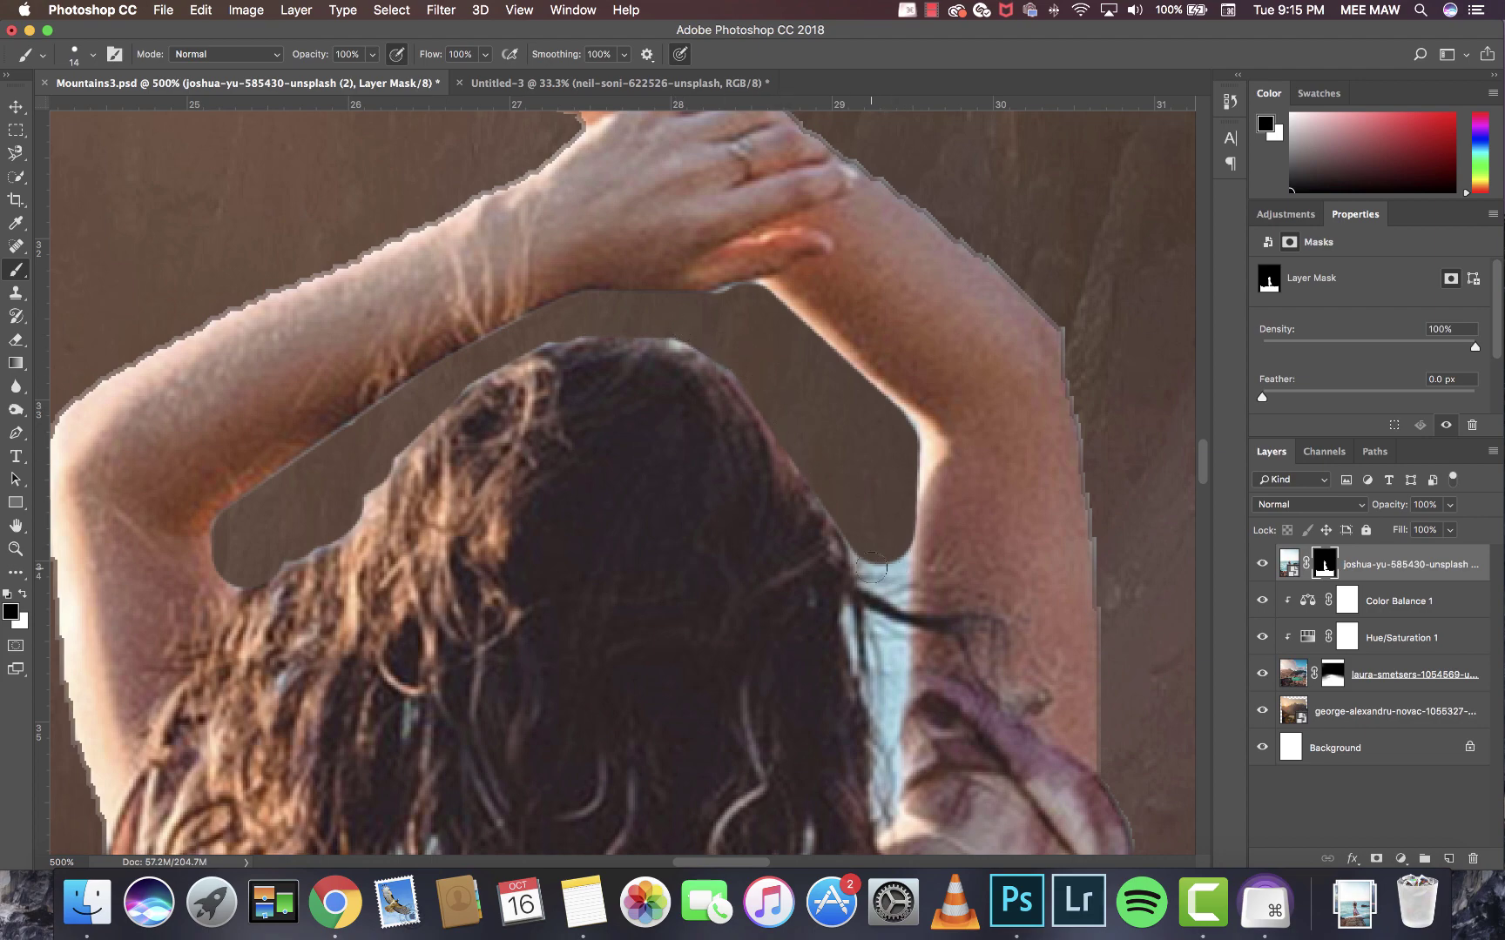
Mask out the blue sea between the hair and the woman's right upper arm, down to the sleeve.
{"action": "scroll", "coordinate": [875, 532], "scroll_direction": "down", "scroll_amount": 3}
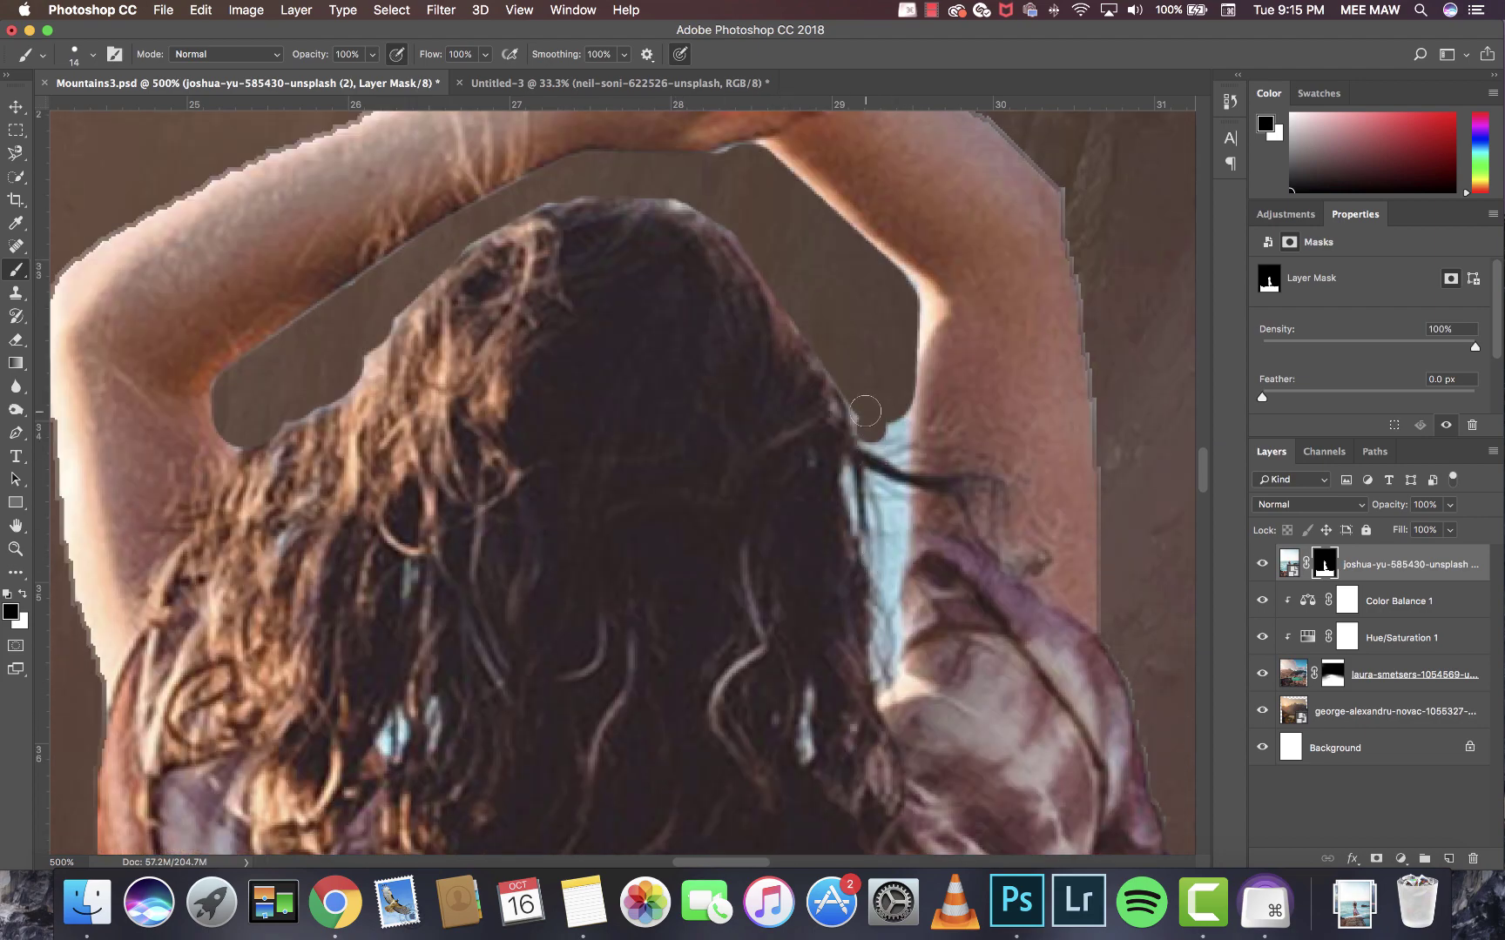
{"action": "mouse_move", "coordinate": [895, 426]}
{"action": "left_mouse_down"}
{"action": "mouse_move", "coordinate": [898, 479]}
{"action": "mouse_move", "coordinate": [888, 569]}
{"action": "left_mouse_up"}
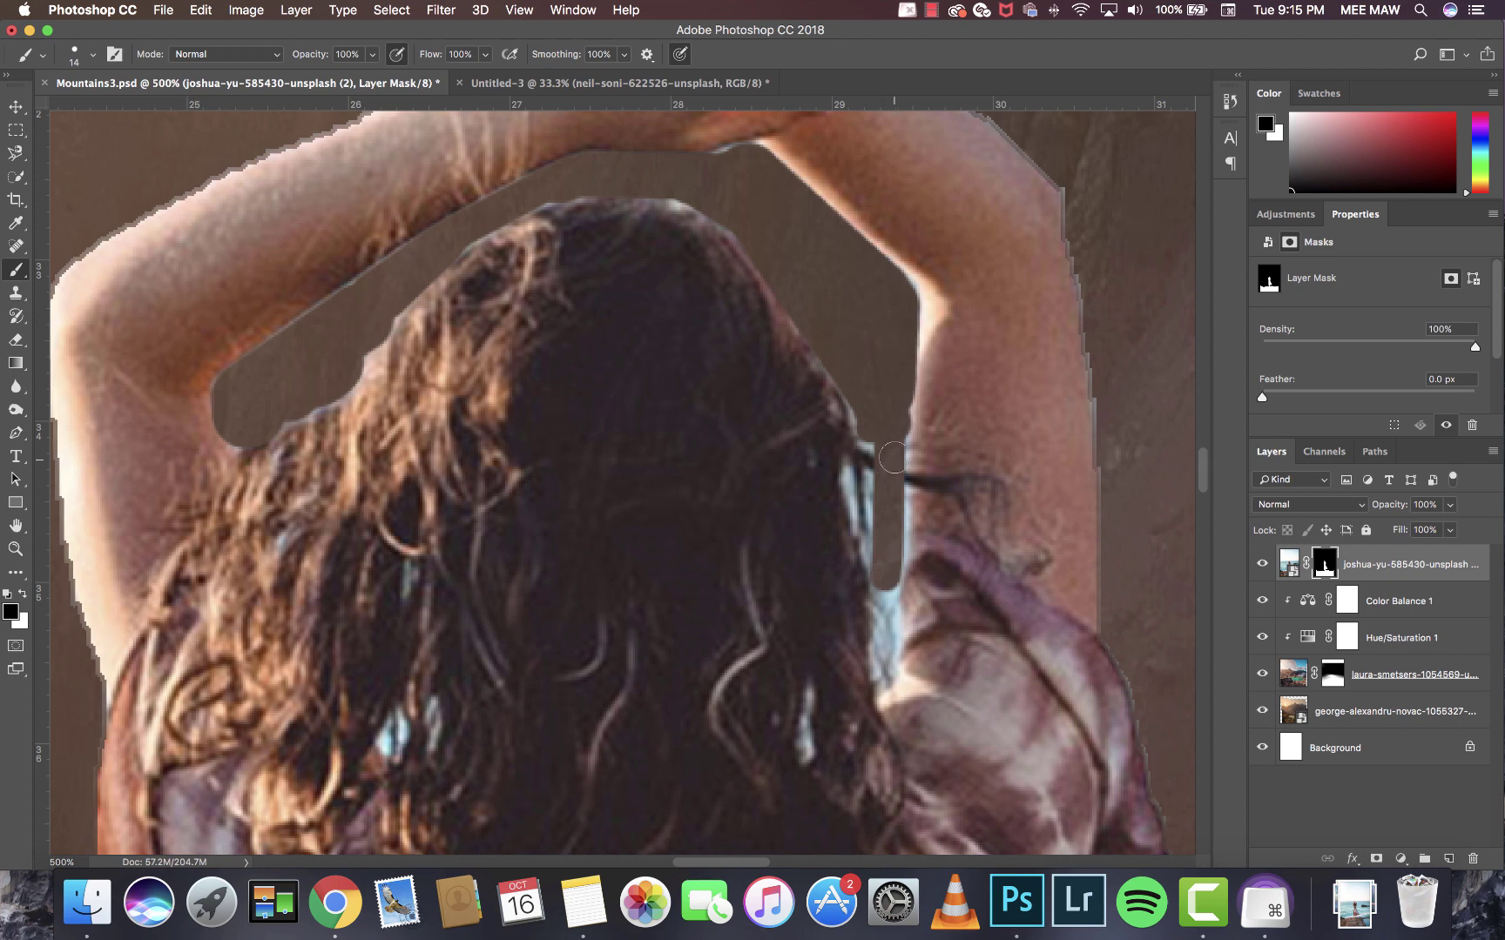
{"action": "left_click_drag", "start_coordinate": [900, 455], "coordinate": [890, 553]}
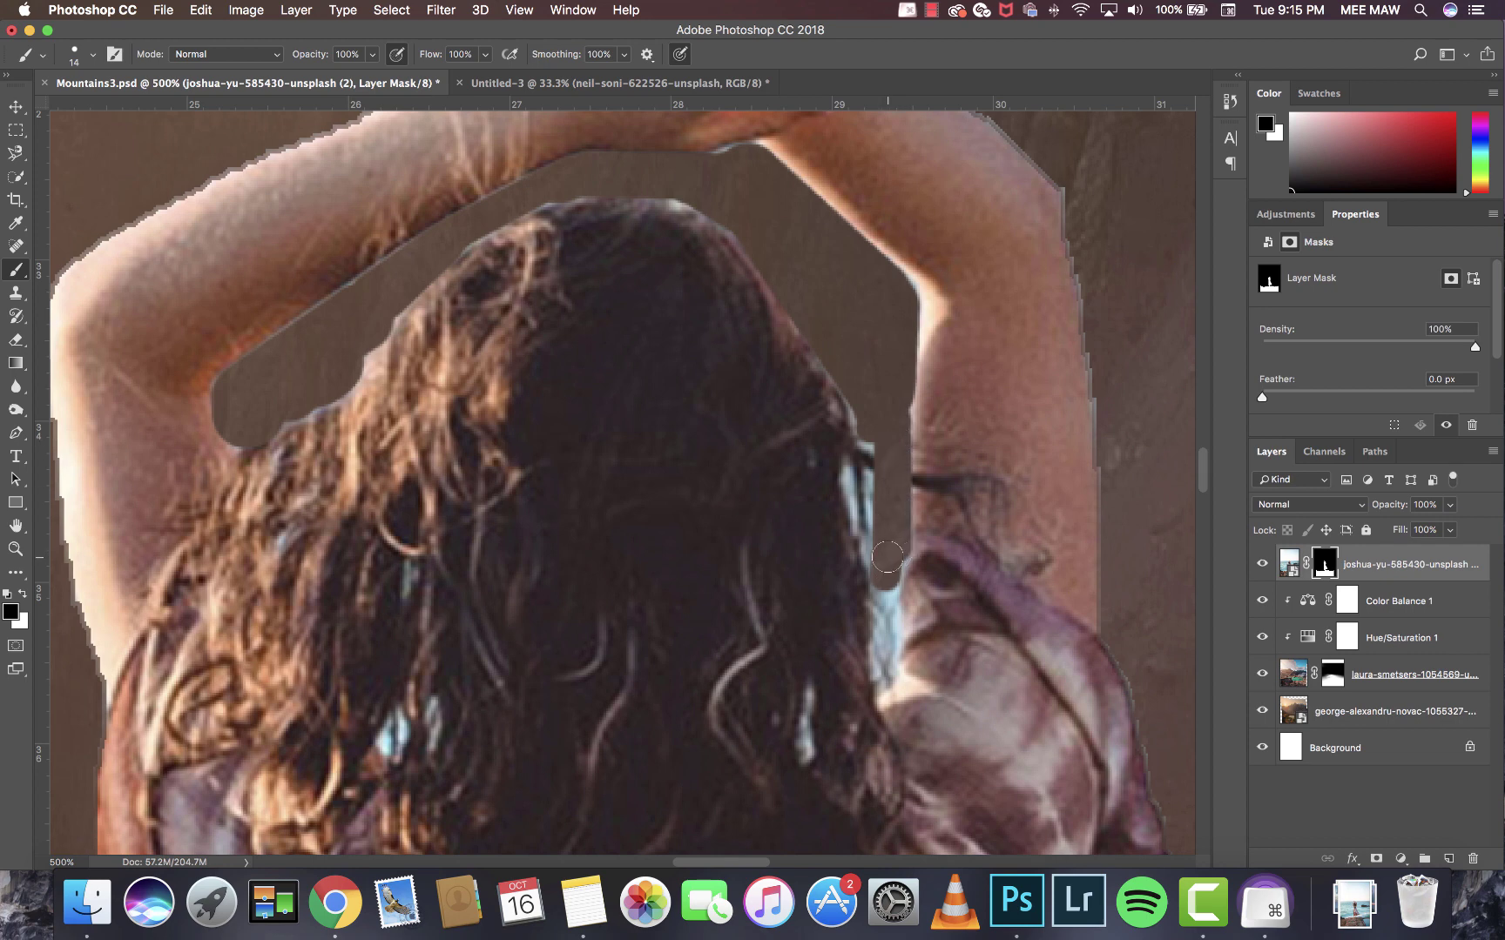
{"action": "mouse_move", "coordinate": [872, 446]}
{"action": "left_mouse_down"}
{"action": "mouse_move", "coordinate": [850, 483]}
{"action": "mouse_move", "coordinate": [882, 561]}
{"action": "left_mouse_up"}
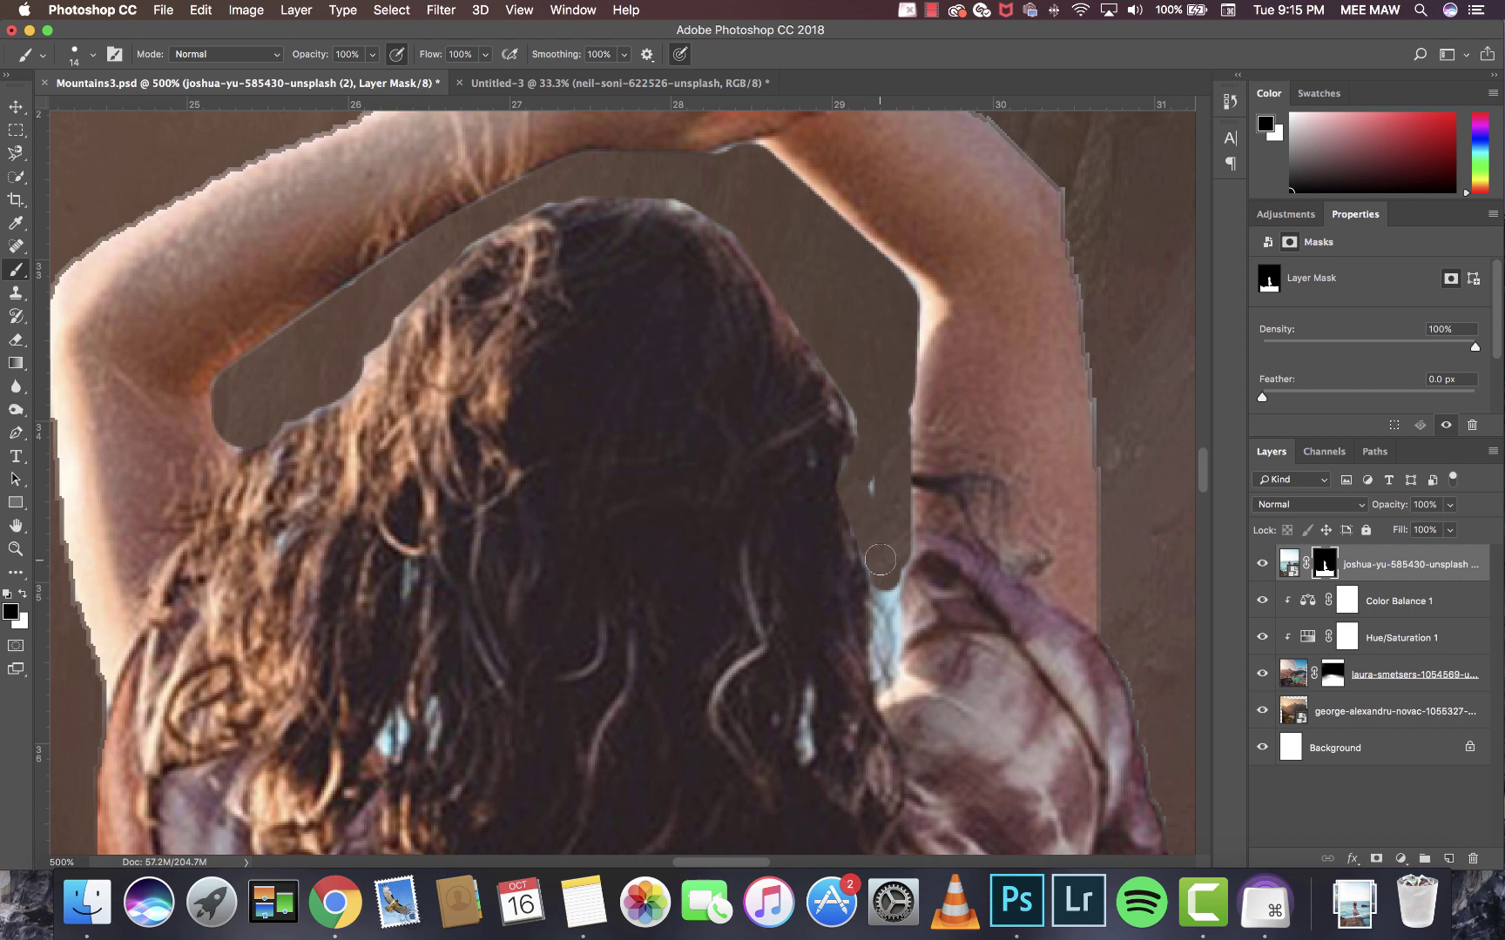
Reduce the brush to 9 px and mask out the narrow blue gap between the hair and the right shoulder.
{"action": "right_click", "coordinate": [888, 601]}
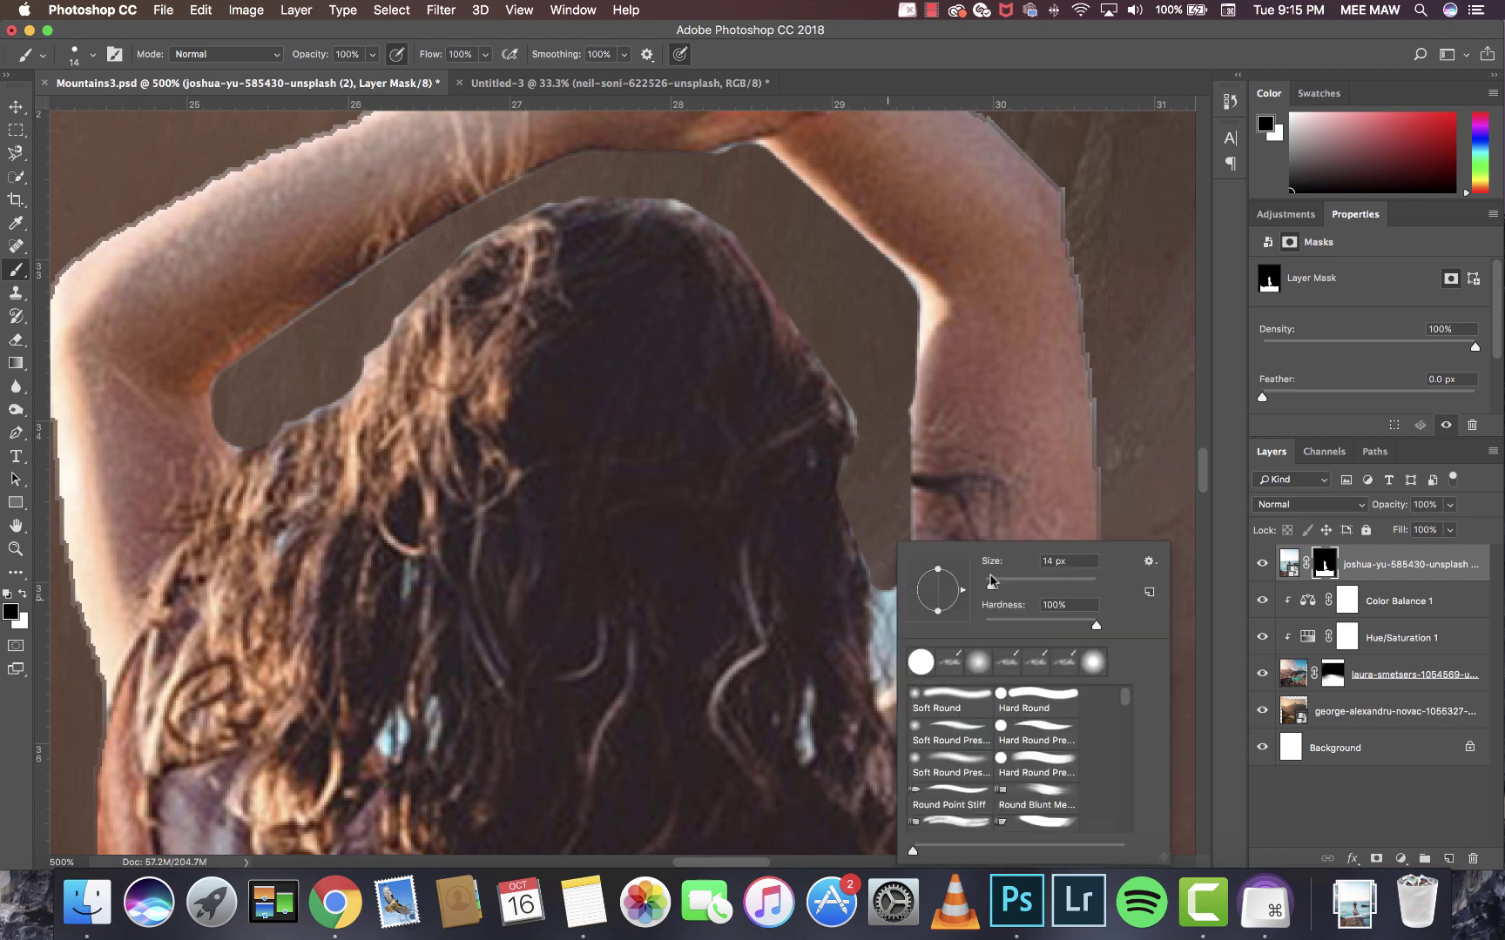
{"action": "left_click_drag", "start_coordinate": [991, 585], "coordinate": [988, 585]}
{"action": "scroll", "coordinate": [869, 535], "scroll_direction": "down", "scroll_amount": 3}
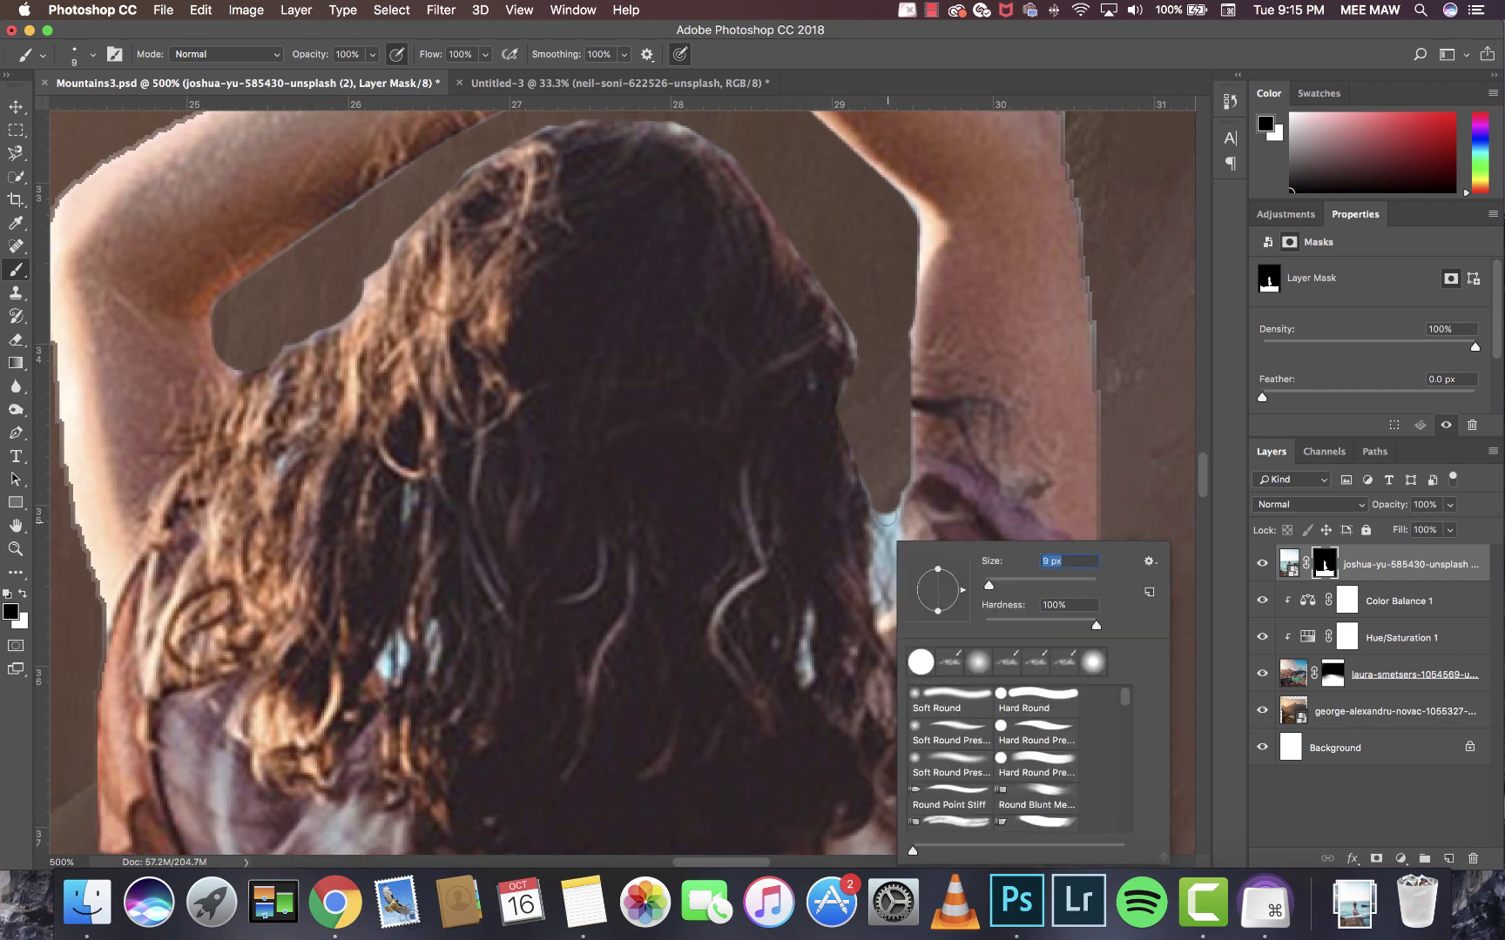
{"action": "key", "text": "Return"}
{"action": "left_click_drag", "start_coordinate": [881, 513], "coordinate": [875, 624]}
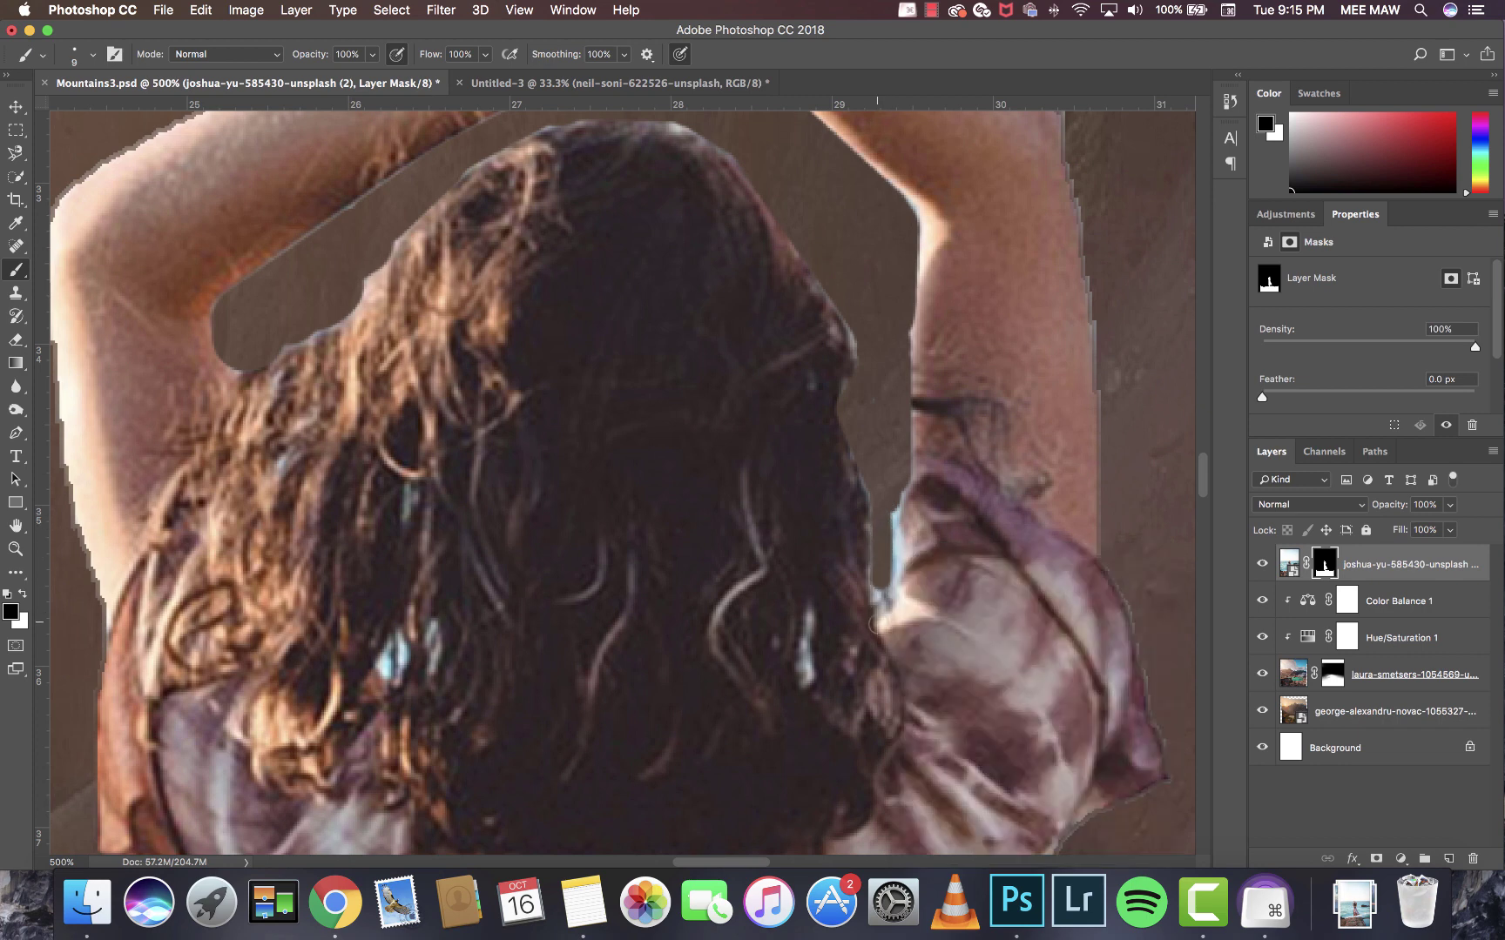
{"action": "left_click_drag", "start_coordinate": [885, 557], "coordinate": [883, 591]}
Enlarge the brush to 39 px and mask out the white background between the woman's lower legs.
{"action": "key", "text": "super+minus"}
{"action": "key", "text": "super+minus"}
{"action": "key", "text": "super+minus"}
{"action": "key", "text": "super+minus"}
{"action": "key", "text": "super+minus"}
{"action": "key", "text": "super+minus"}
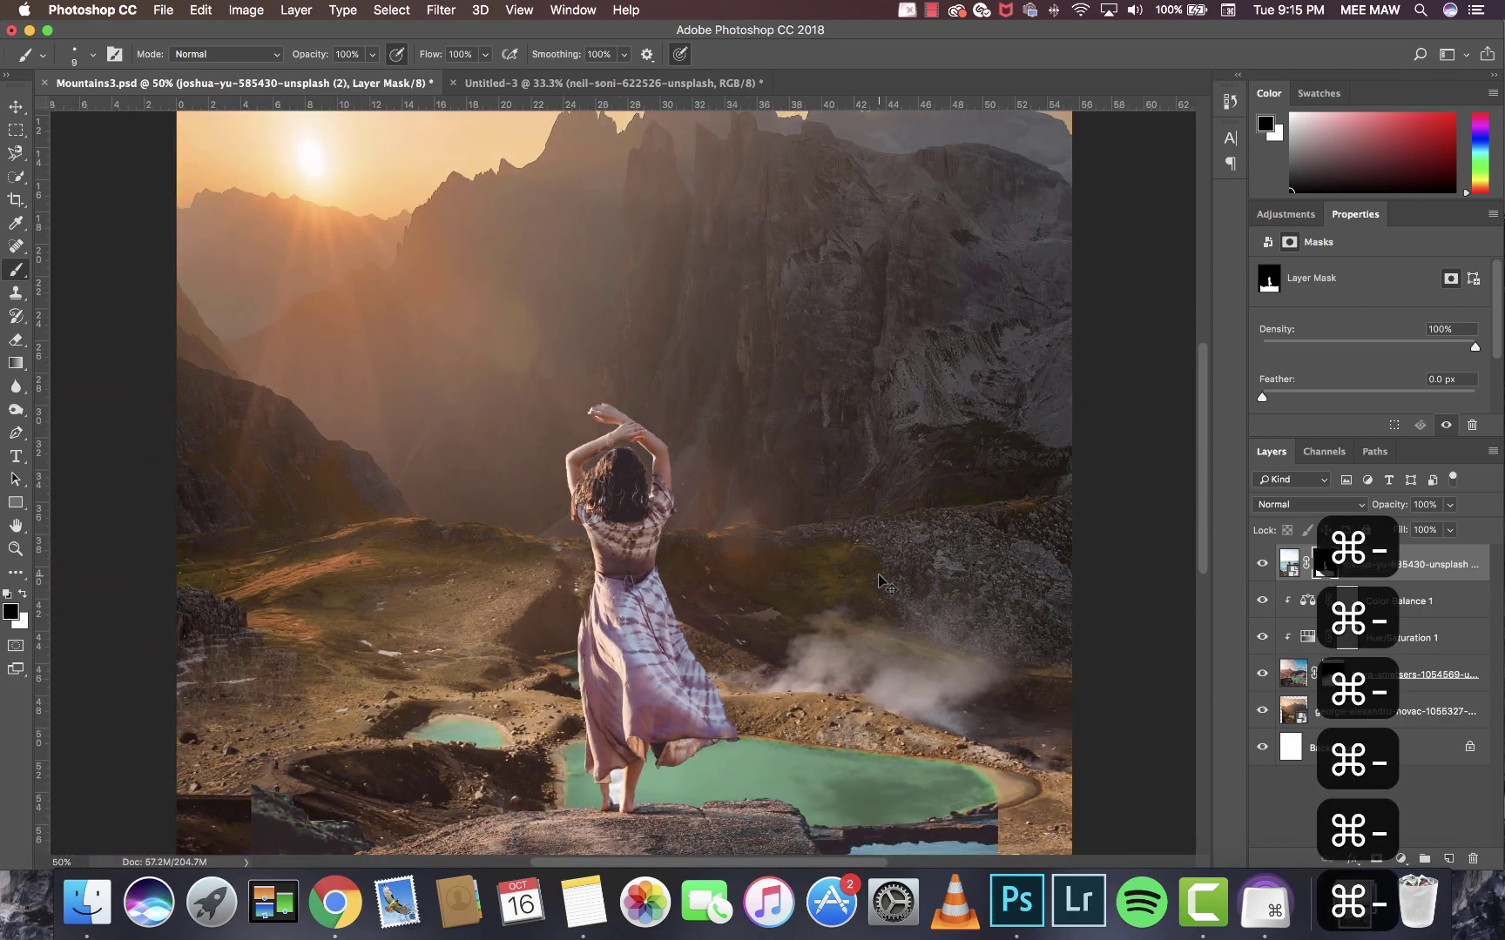
{"action": "key", "text": "super+equal"}
{"action": "key", "text": "super+equal"}
{"action": "key", "text": "super+equal"}
{"action": "key", "text": "super+equal"}
{"action": "key", "text": "super+equal"}
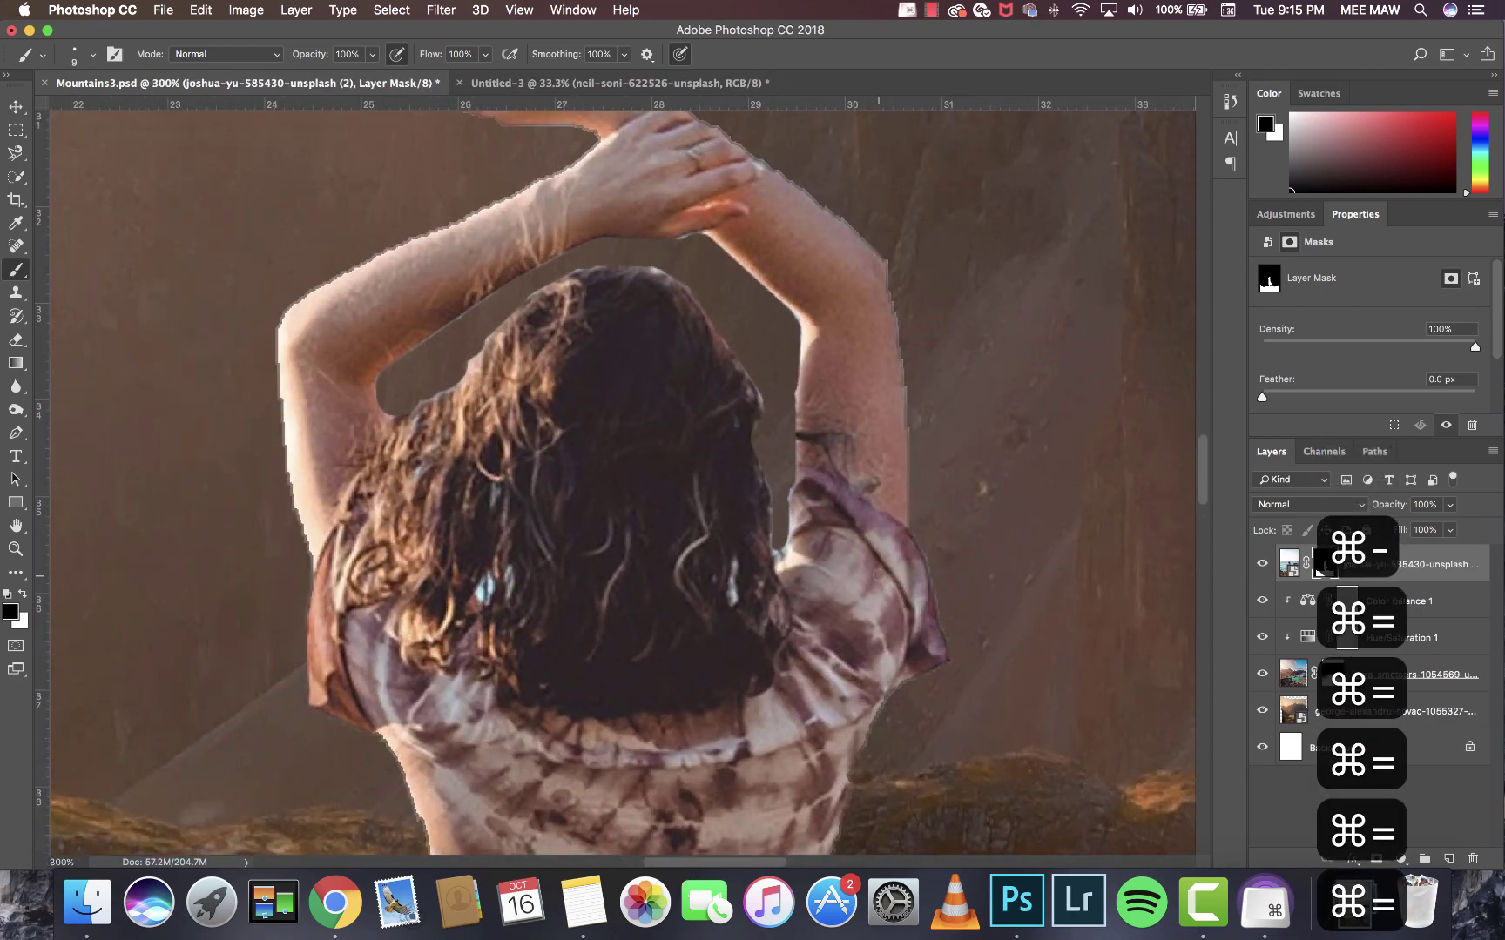
{"action": "scroll", "coordinate": [623, 483], "scroll_direction": "down", "scroll_amount": 20}
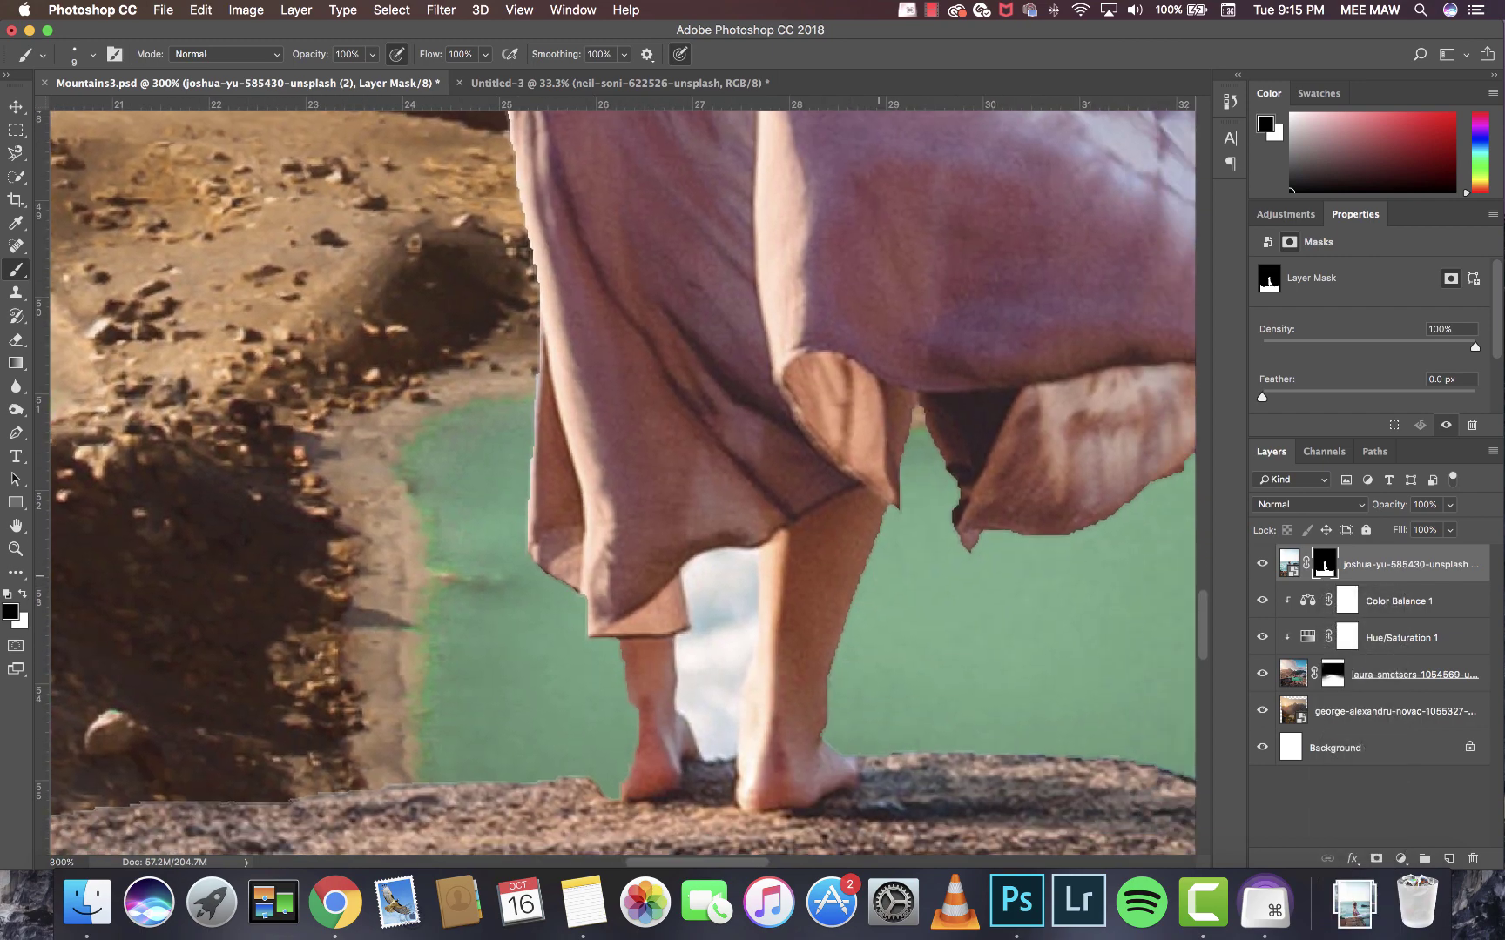
{"action": "right_click", "coordinate": [665, 615]}
{"action": "left_click", "coordinate": [792, 583]}
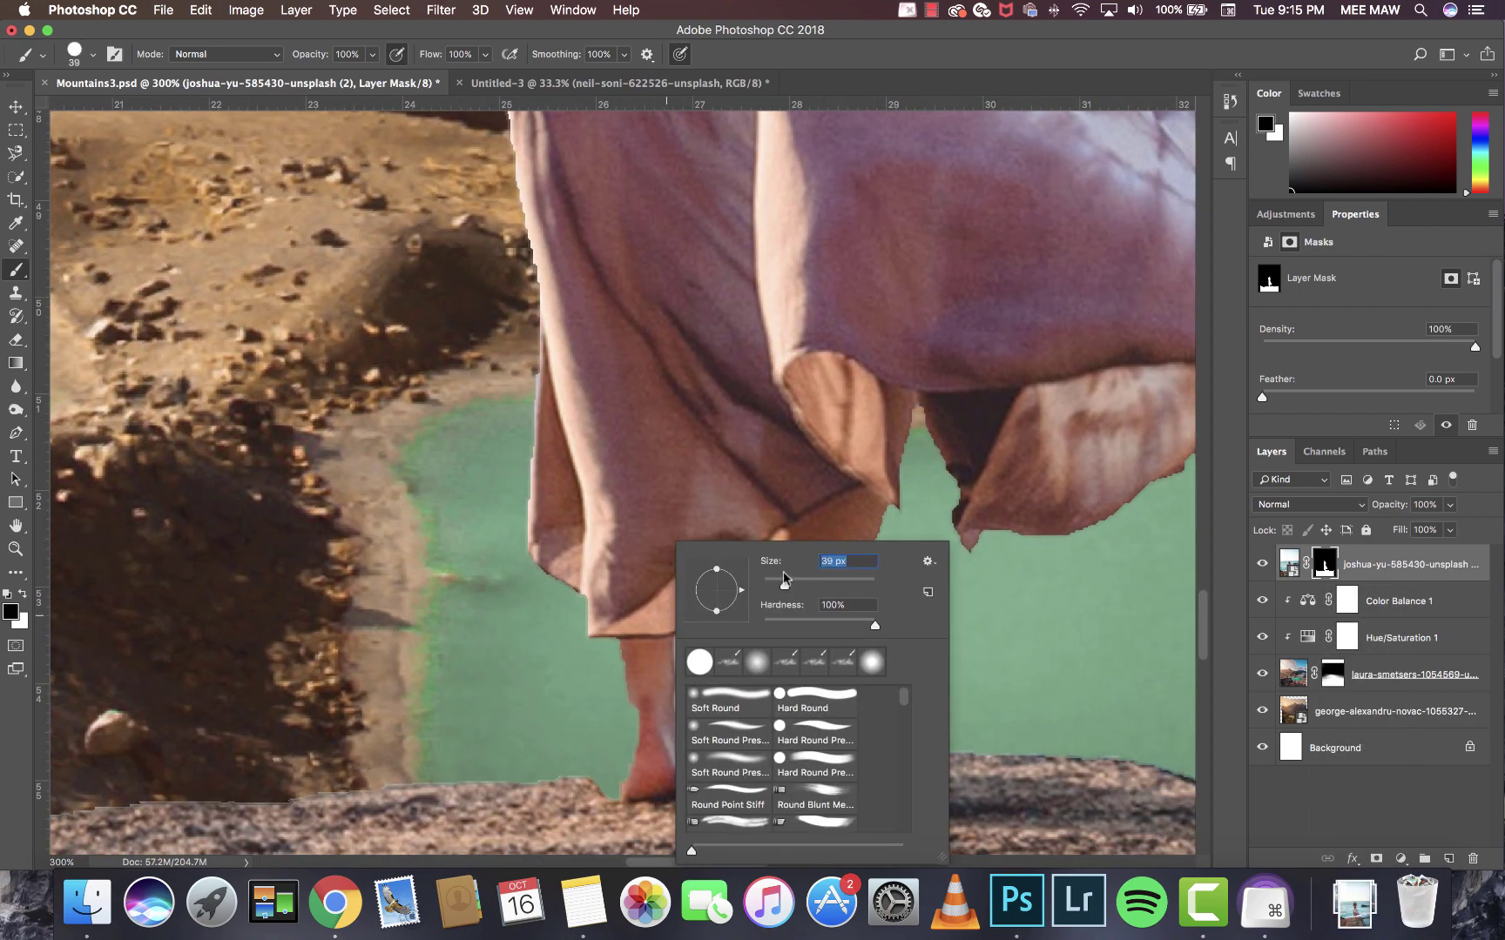
{"action": "scroll", "coordinate": [710, 374], "scroll_direction": "down", "scroll_amount": 5}
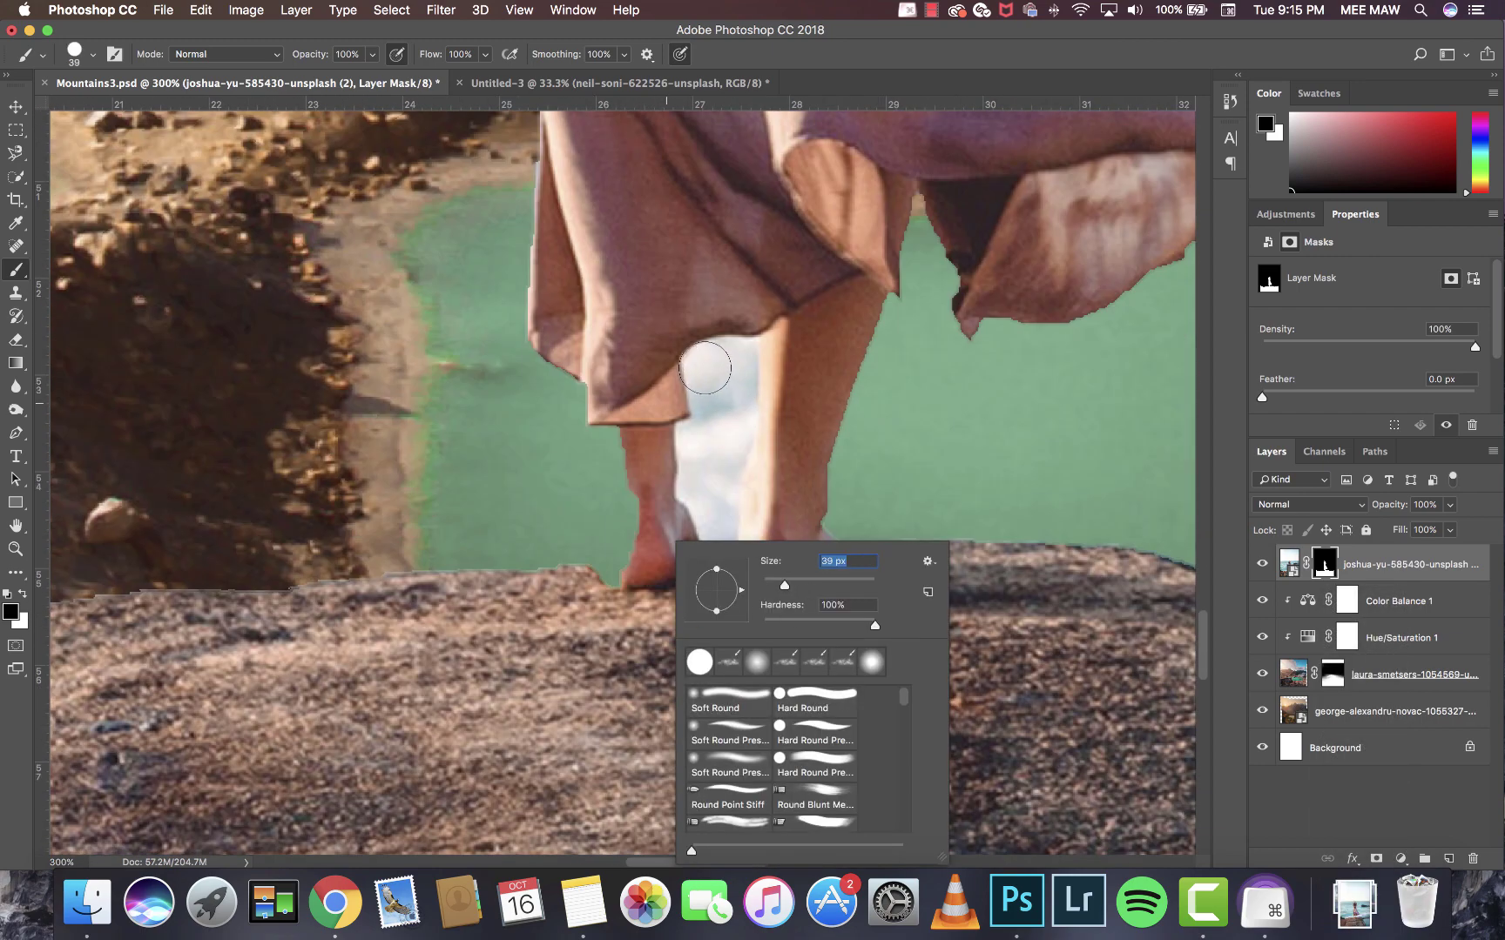
{"action": "key", "text": "Return"}
{"action": "mouse_move", "coordinate": [710, 374]}
{"action": "left_mouse_down"}
{"action": "mouse_move", "coordinate": [712, 359]}
{"action": "mouse_move", "coordinate": [737, 361]}
{"action": "mouse_move", "coordinate": [703, 443]}
{"action": "mouse_move", "coordinate": [714, 509]}
{"action": "mouse_move", "coordinate": [735, 379]}
{"action": "left_mouse_up"}
Reduce the brush to 20 px and mask out the leftover white fringe along the inner edges of the legs and feet.
{"action": "right_click", "coordinate": [734, 379]}
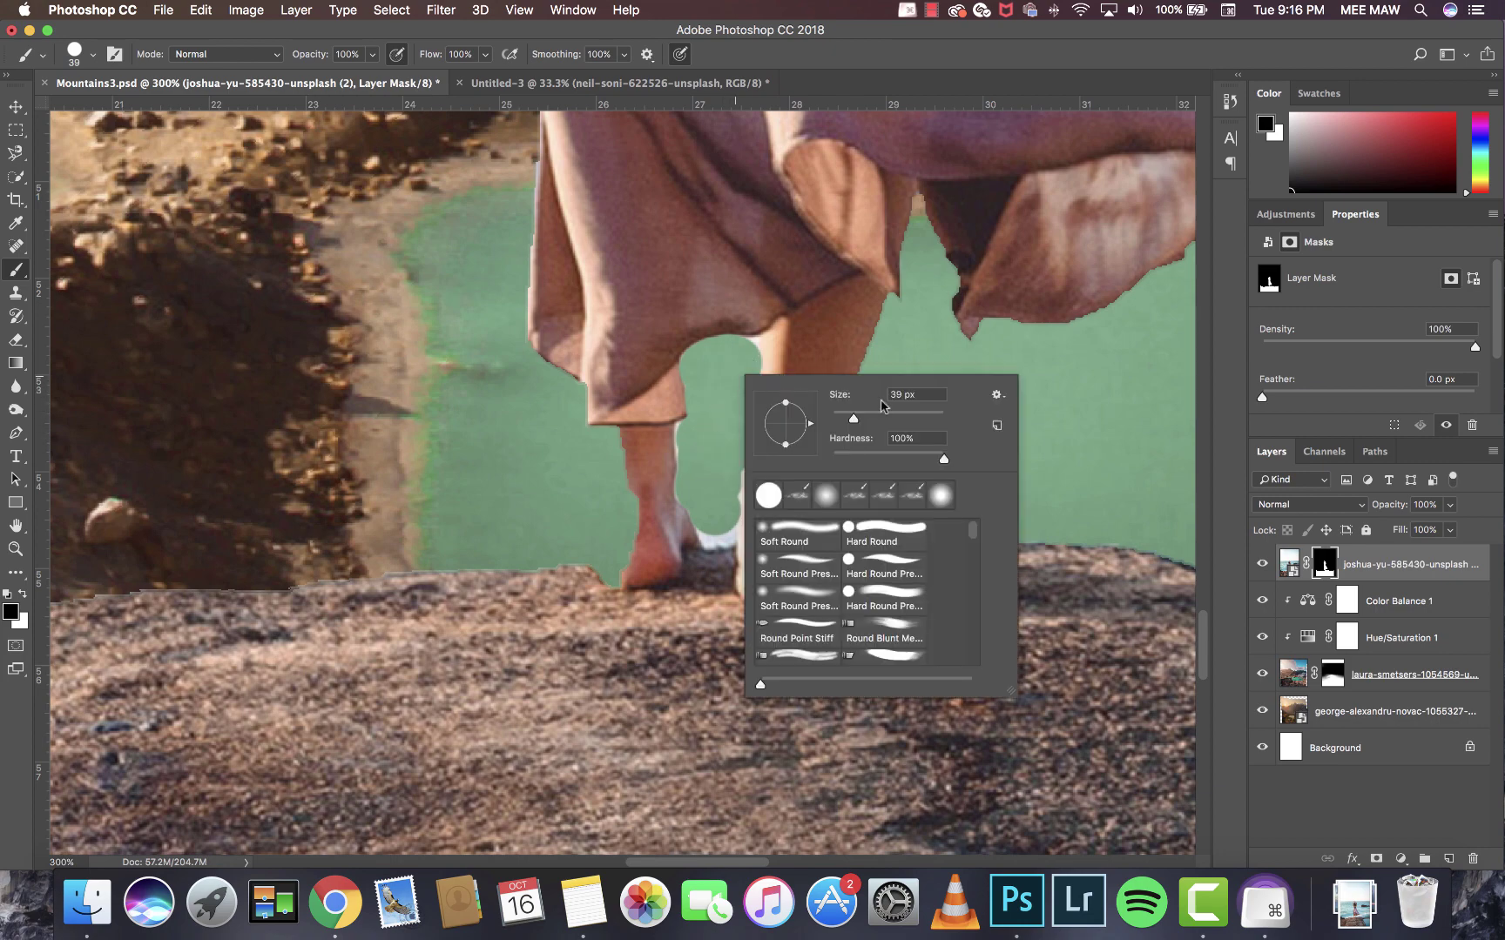
{"action": "left_click_drag", "start_coordinate": [851, 416], "coordinate": [844, 416]}
{"action": "left_click", "coordinate": [753, 346]}
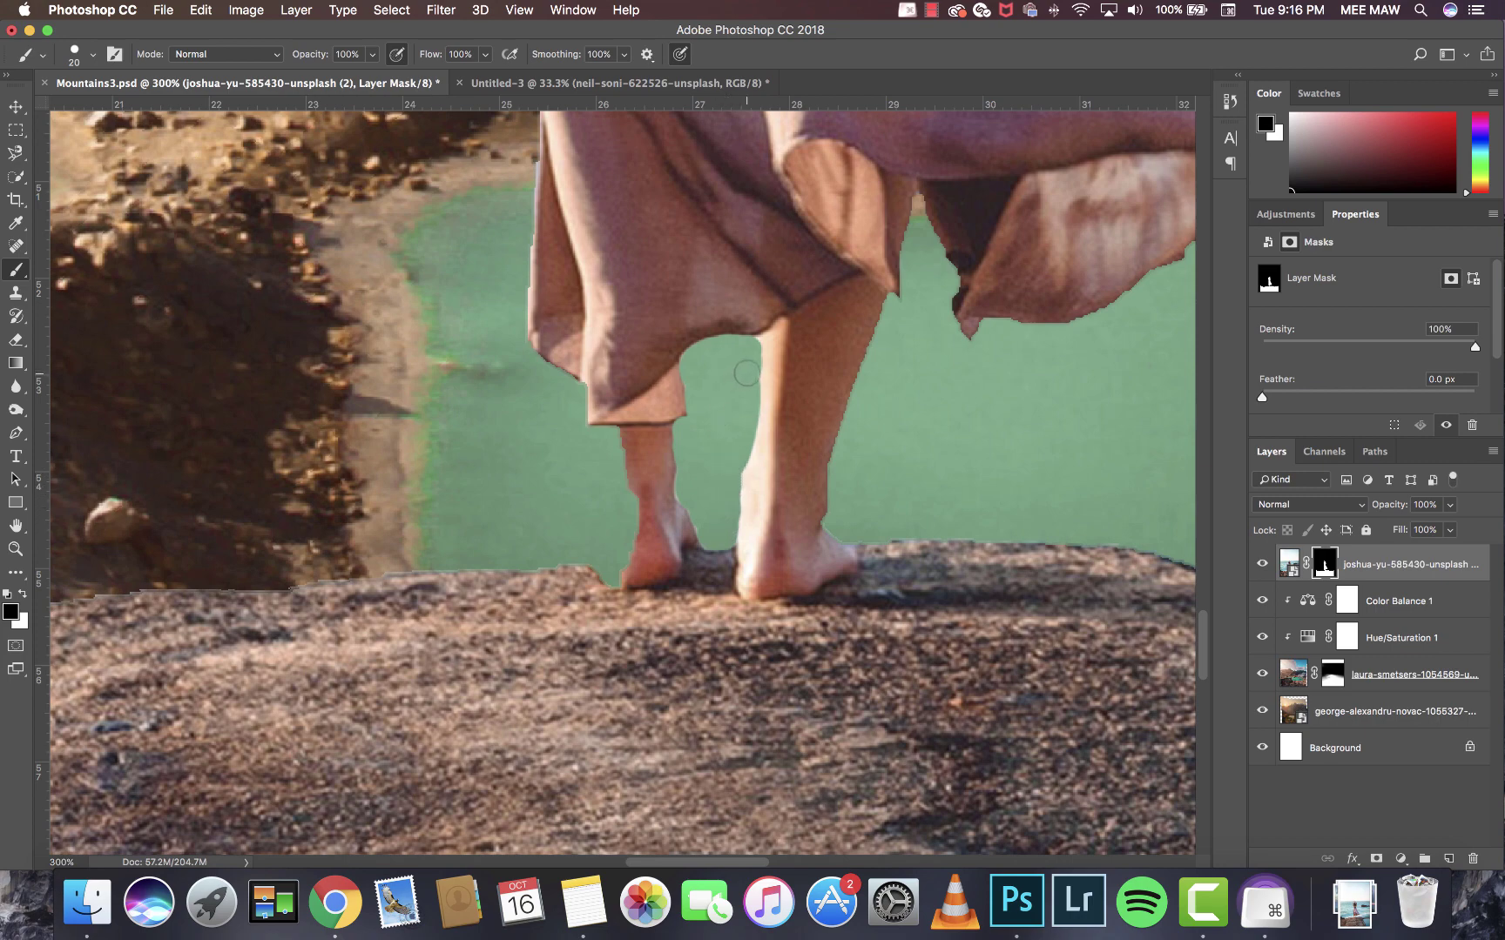
Scale the woman-and-rock layer up to about 120% so the rock spans the full canvas width.
{"action": "key", "text": "super+minus"}
{"action": "key", "text": "super+minus"}
{"action": "key", "text": "super+minus"}
{"action": "key", "text": "super+minus"}
{"action": "key", "text": "super+minus"}
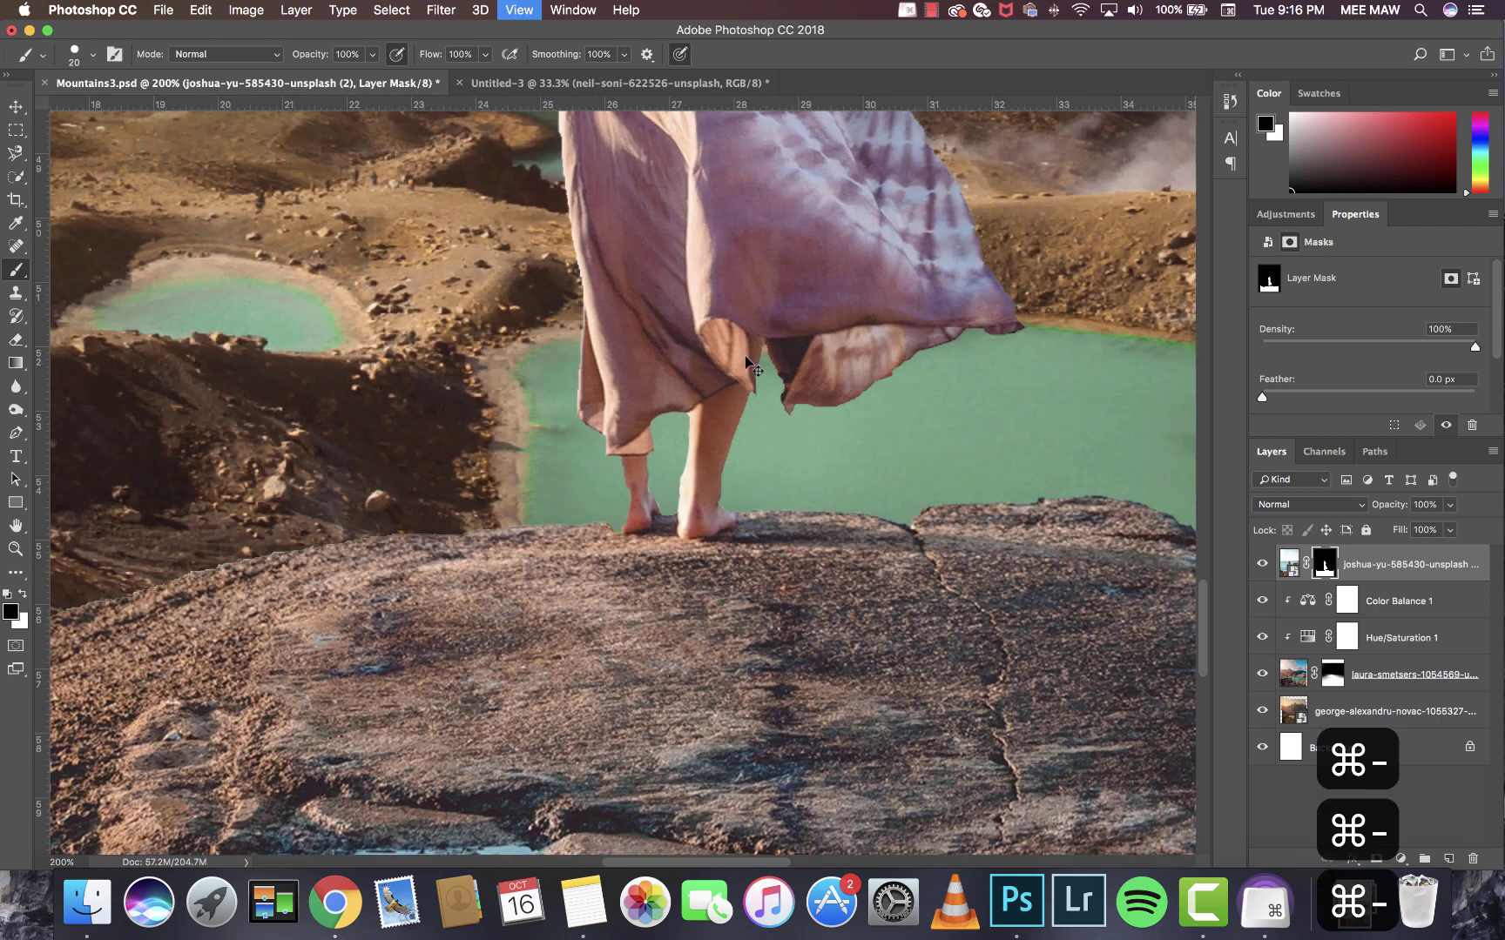
{"action": "key", "text": "super+minus"}
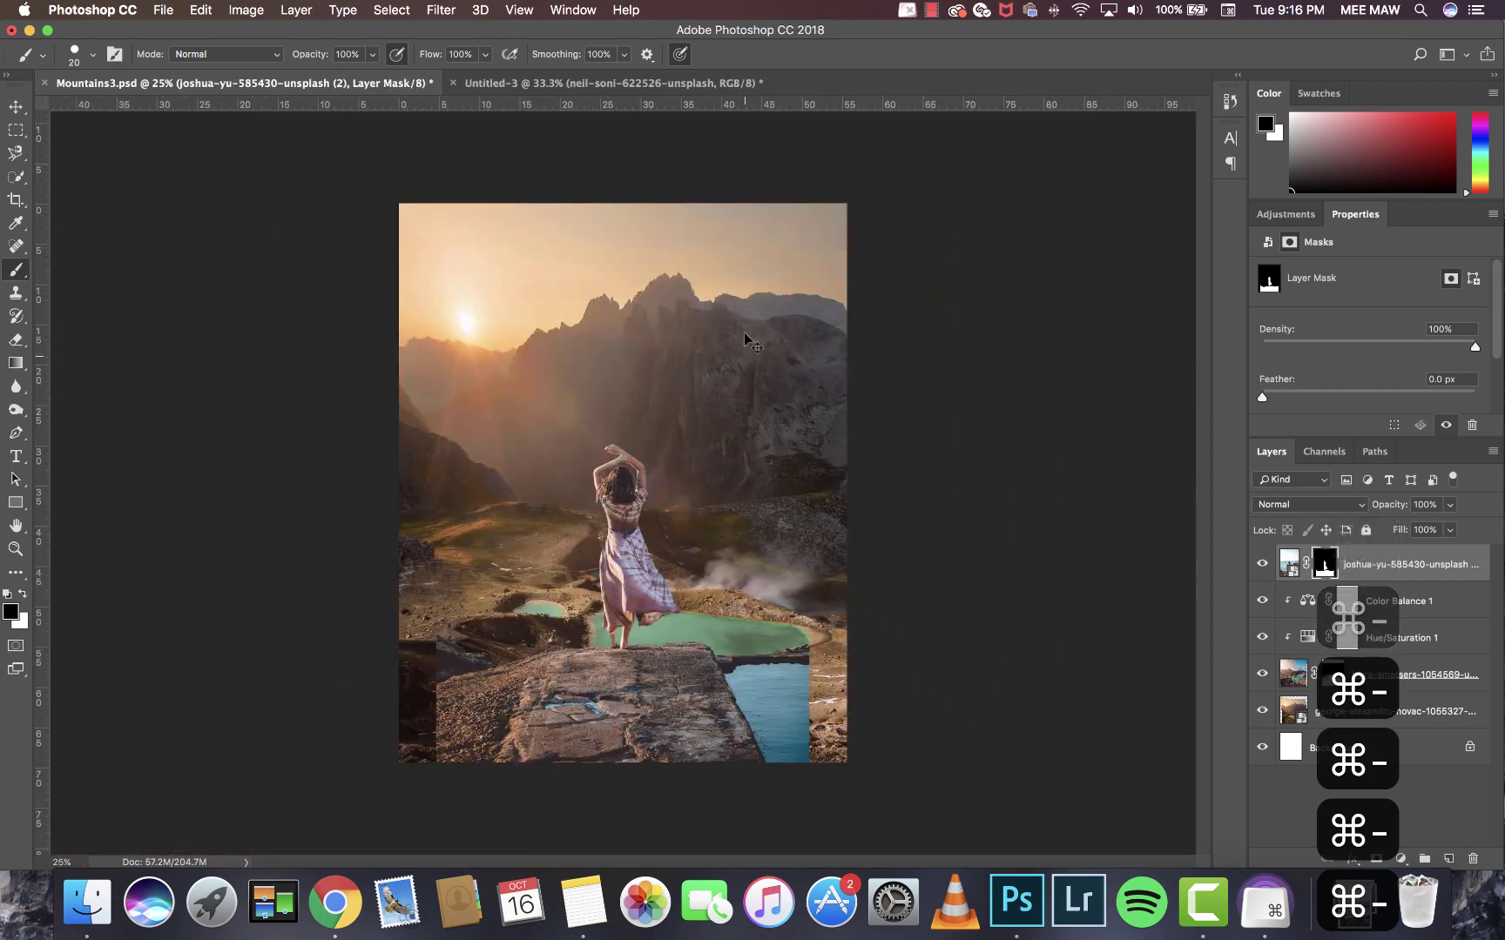
{"action": "key", "text": "super+t"}
{"action": "left_click_drag", "start_coordinate": [809, 197], "coordinate": [869, 150]}
{"action": "left_click_drag", "start_coordinate": [792, 245], "coordinate": [775, 310]}
{"action": "left_click_drag", "start_coordinate": [843, 202], "coordinate": [862, 180]}
{"action": "left_click_drag", "start_coordinate": [418, 179], "coordinate": [385, 150]}
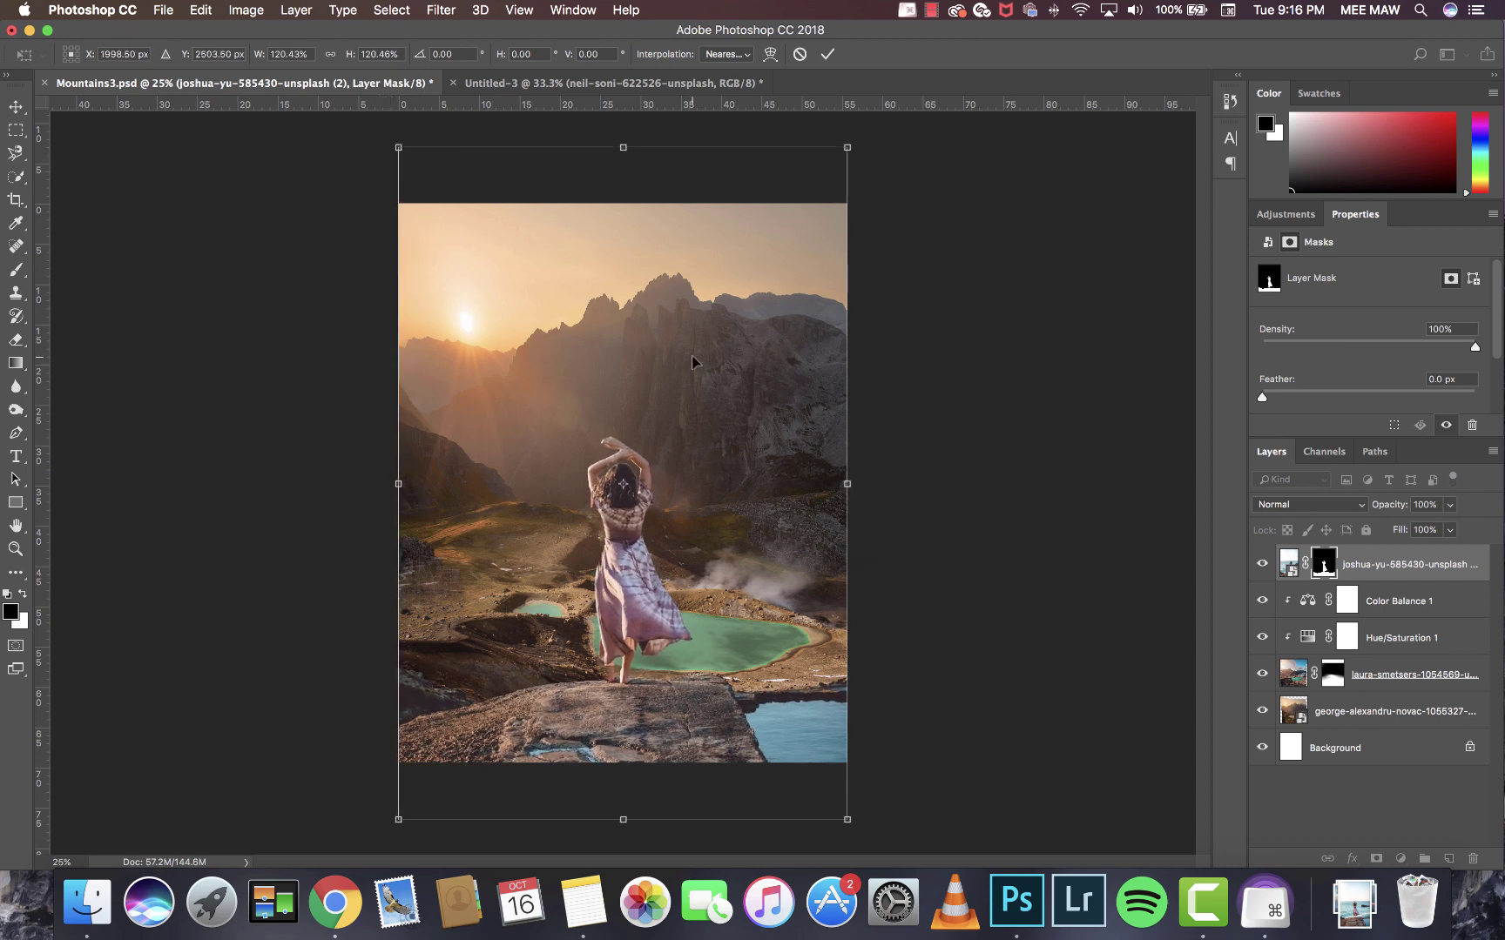
{"action": "key", "text": "Return"}
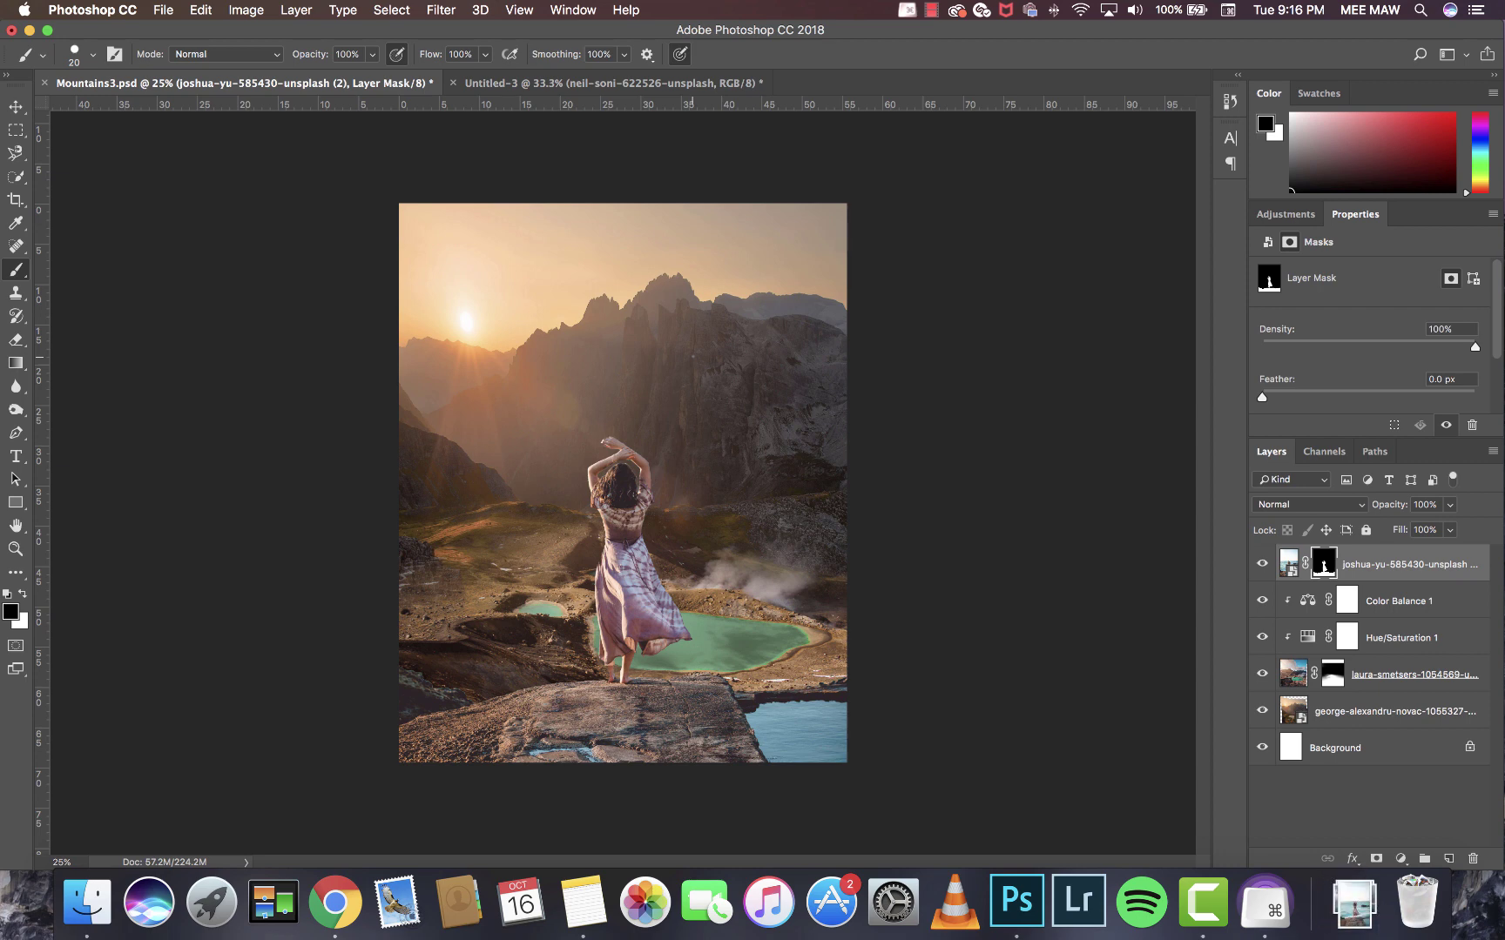
Add a Curves adjustment layer above the woman layer, lifting the black point slightly and pulling the midtones down.
{"action": "left_click", "coordinate": [1285, 214]}
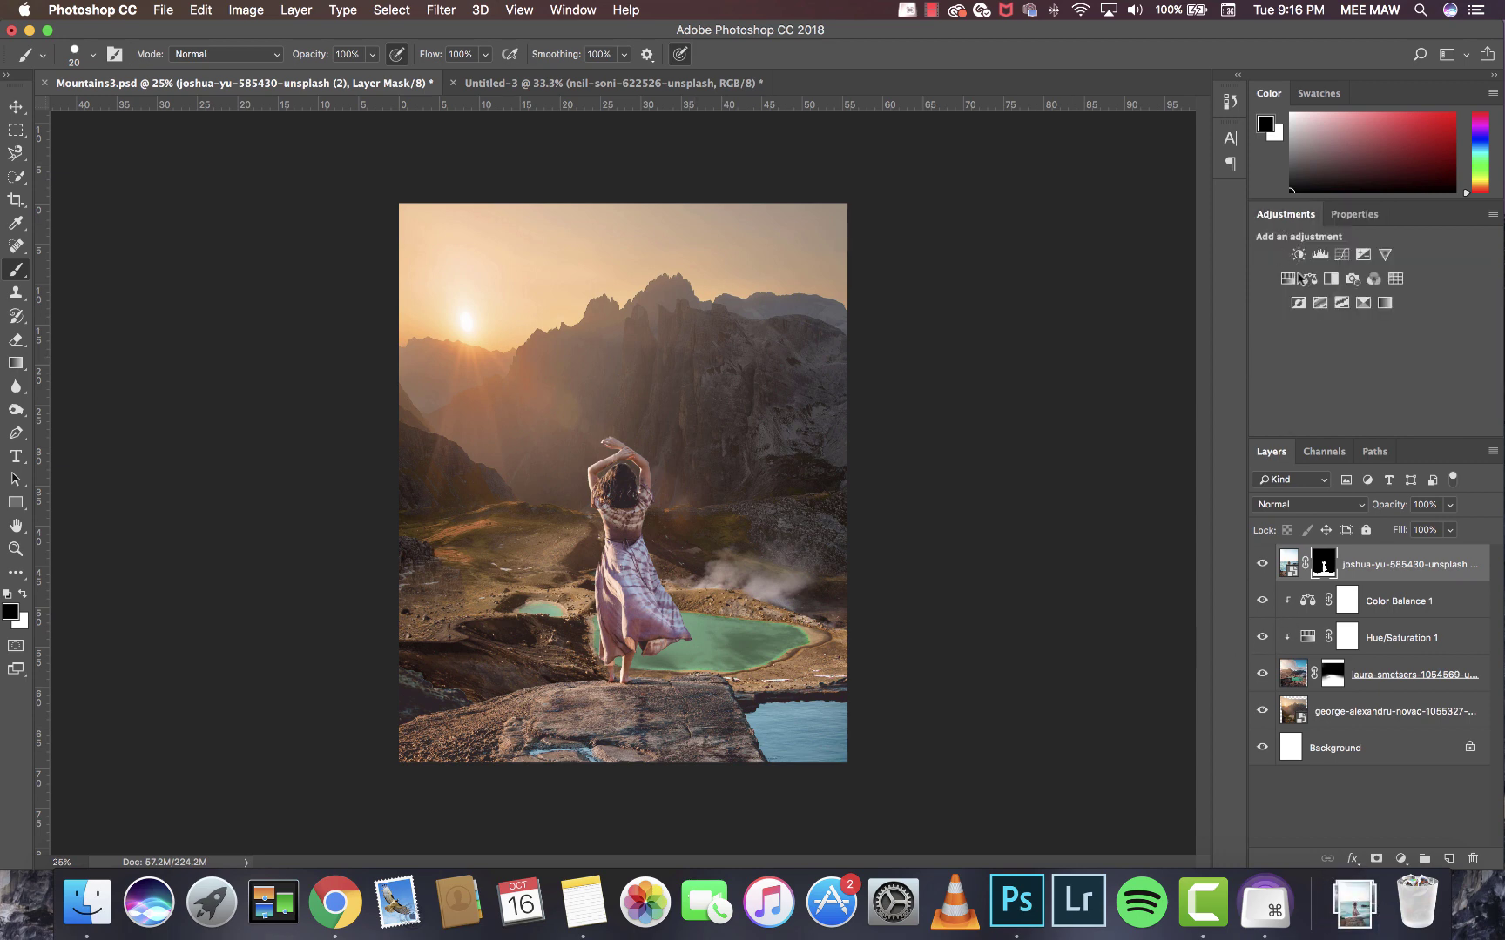
{"action": "left_click", "coordinate": [1314, 258]}
{"action": "scroll", "coordinate": [1341, 340], "scroll_direction": "down", "scroll_amount": 2}
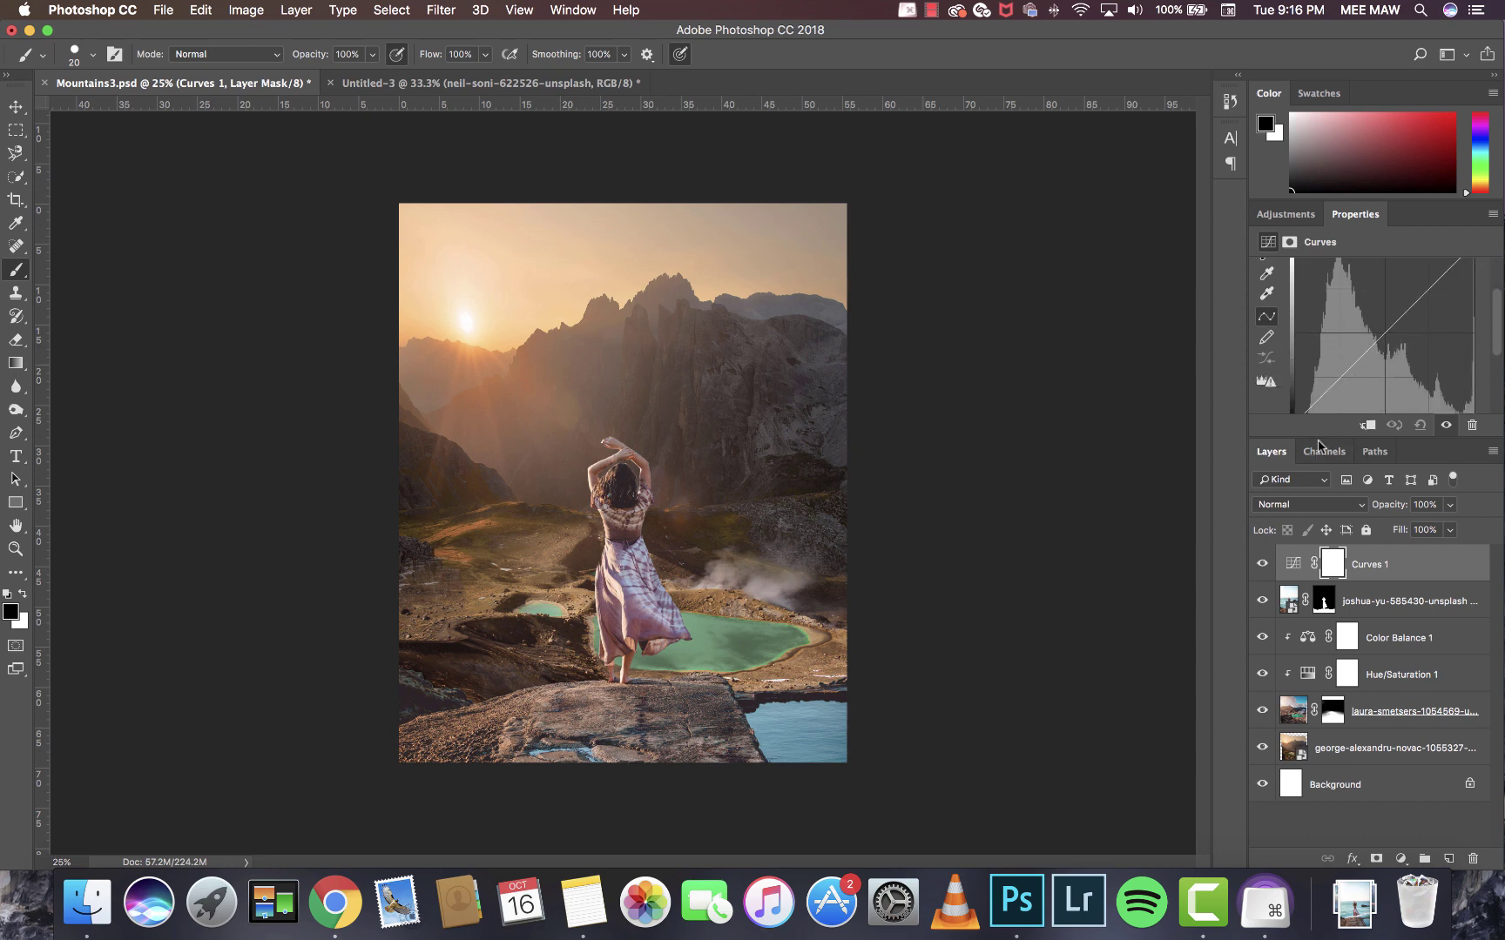
{"action": "mouse_move", "coordinate": [1318, 441]}
{"action": "left_mouse_down"}
{"action": "mouse_move", "coordinate": [1318, 511]}
{"action": "mouse_move", "coordinate": [1295, 448]}
{"action": "left_mouse_up"}
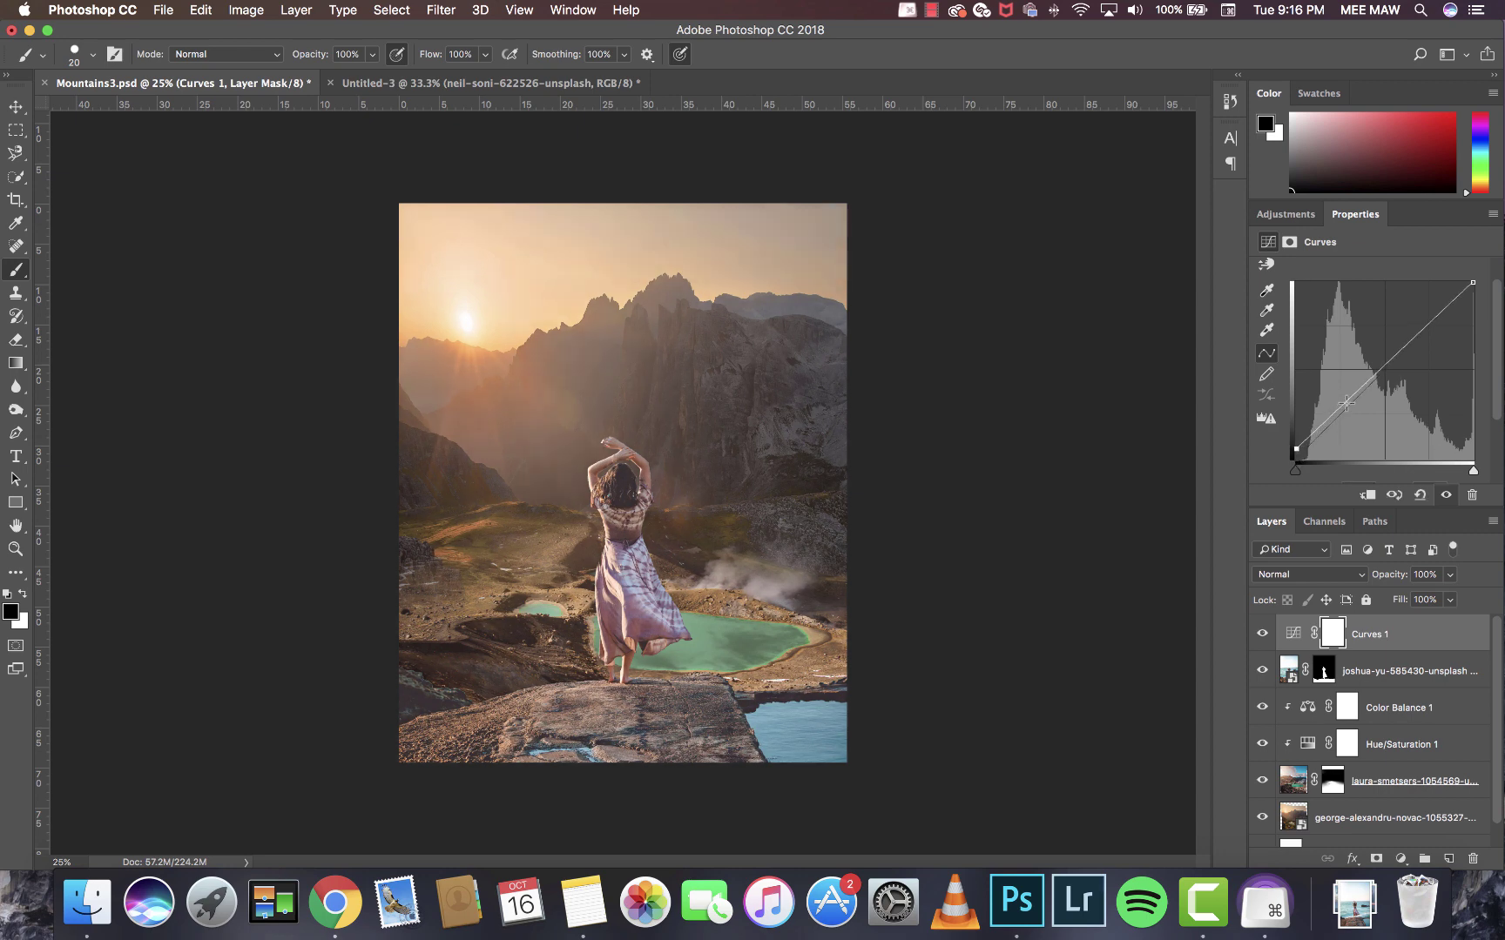
{"action": "left_click_drag", "start_coordinate": [1352, 396], "coordinate": [1360, 408]}
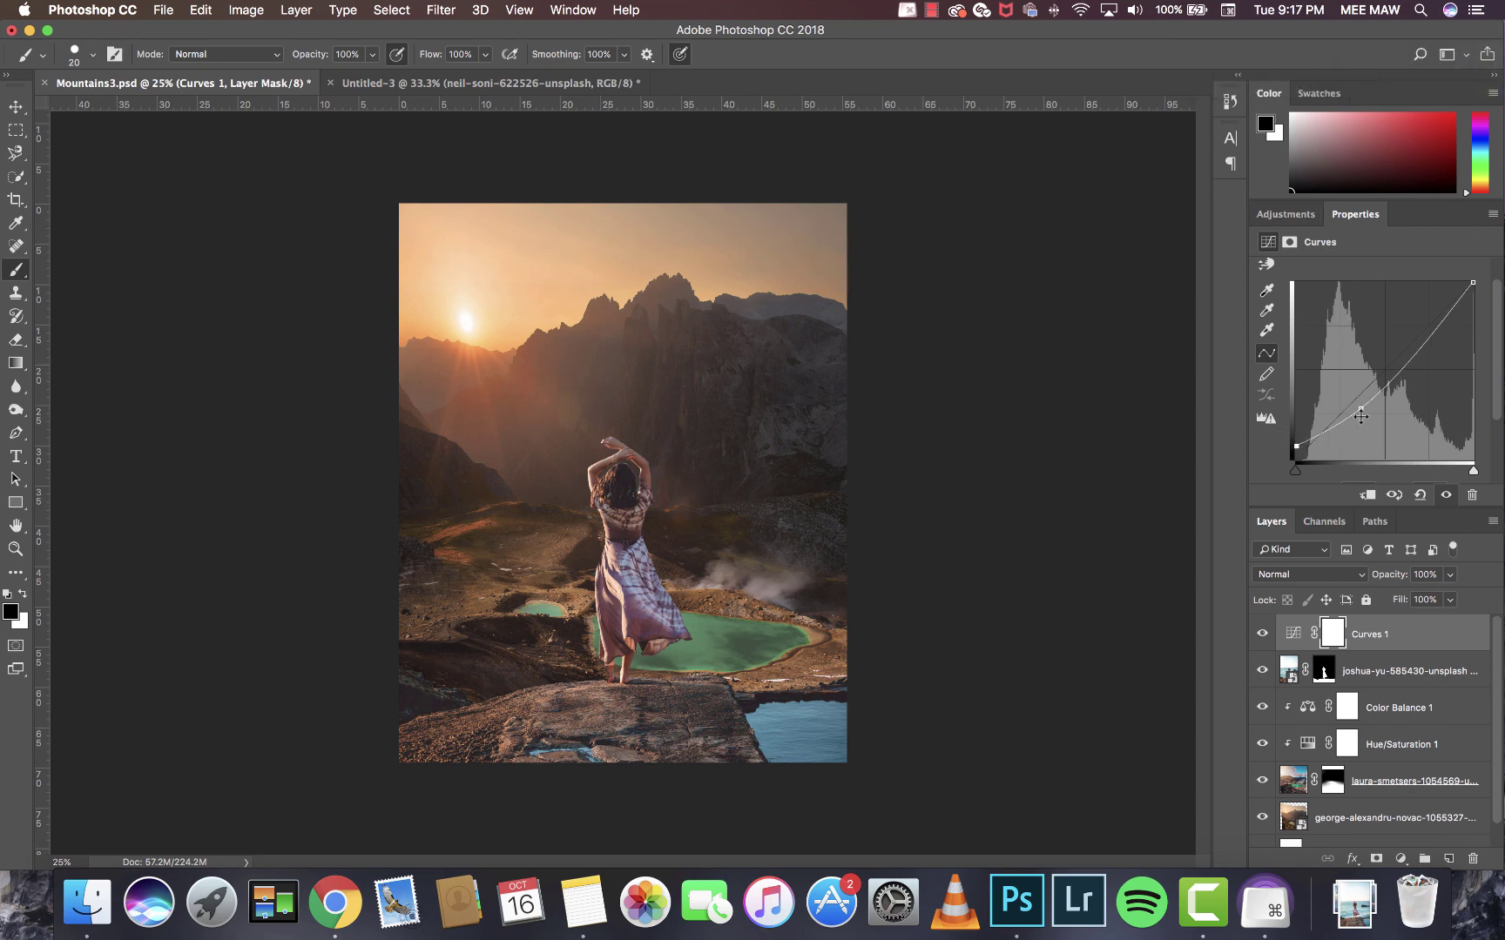
{"action": "left_click_drag", "start_coordinate": [1360, 408], "coordinate": [1376, 403]}
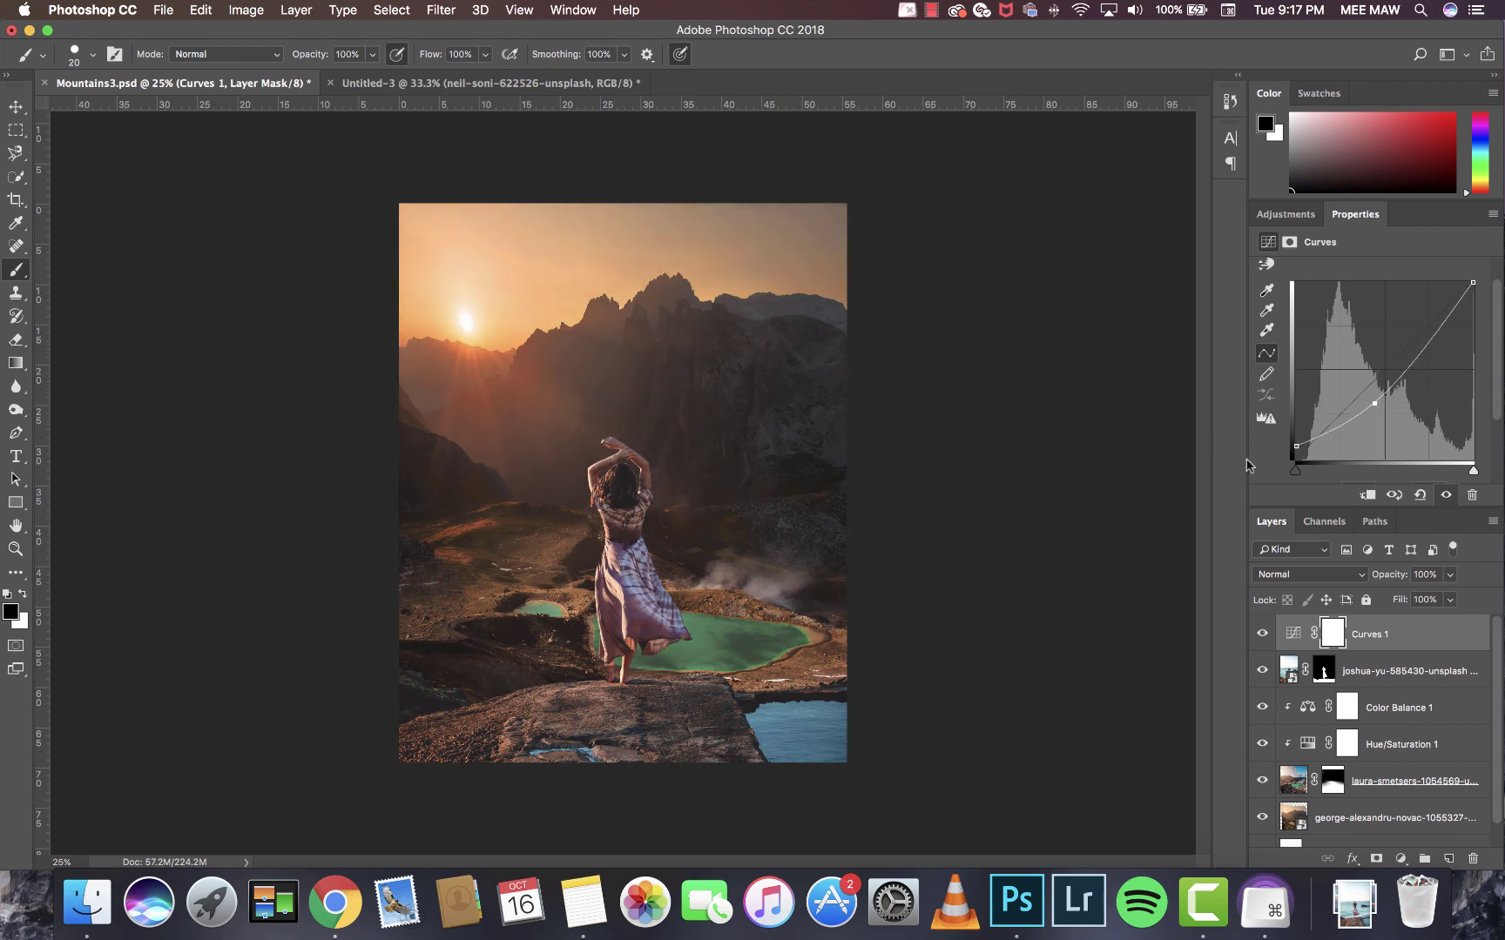
Choose the Spot Healing Brush and rasterize the sunset mountain smart object layer for retouching.
{"action": "left_click", "coordinate": [1261, 817]}
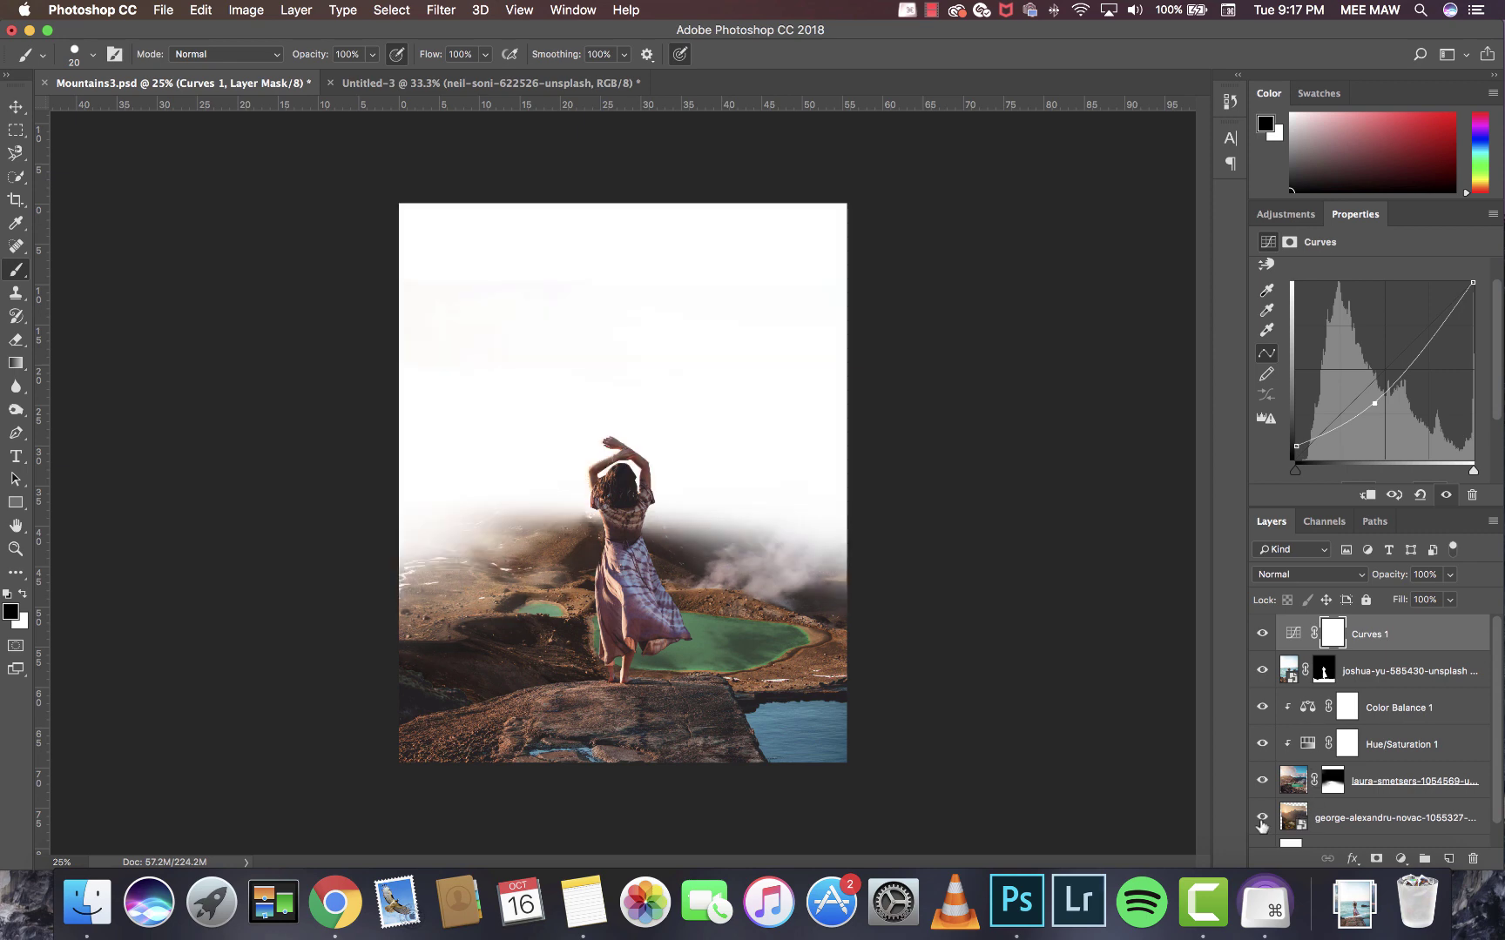
{"action": "left_click", "coordinate": [1261, 818]}
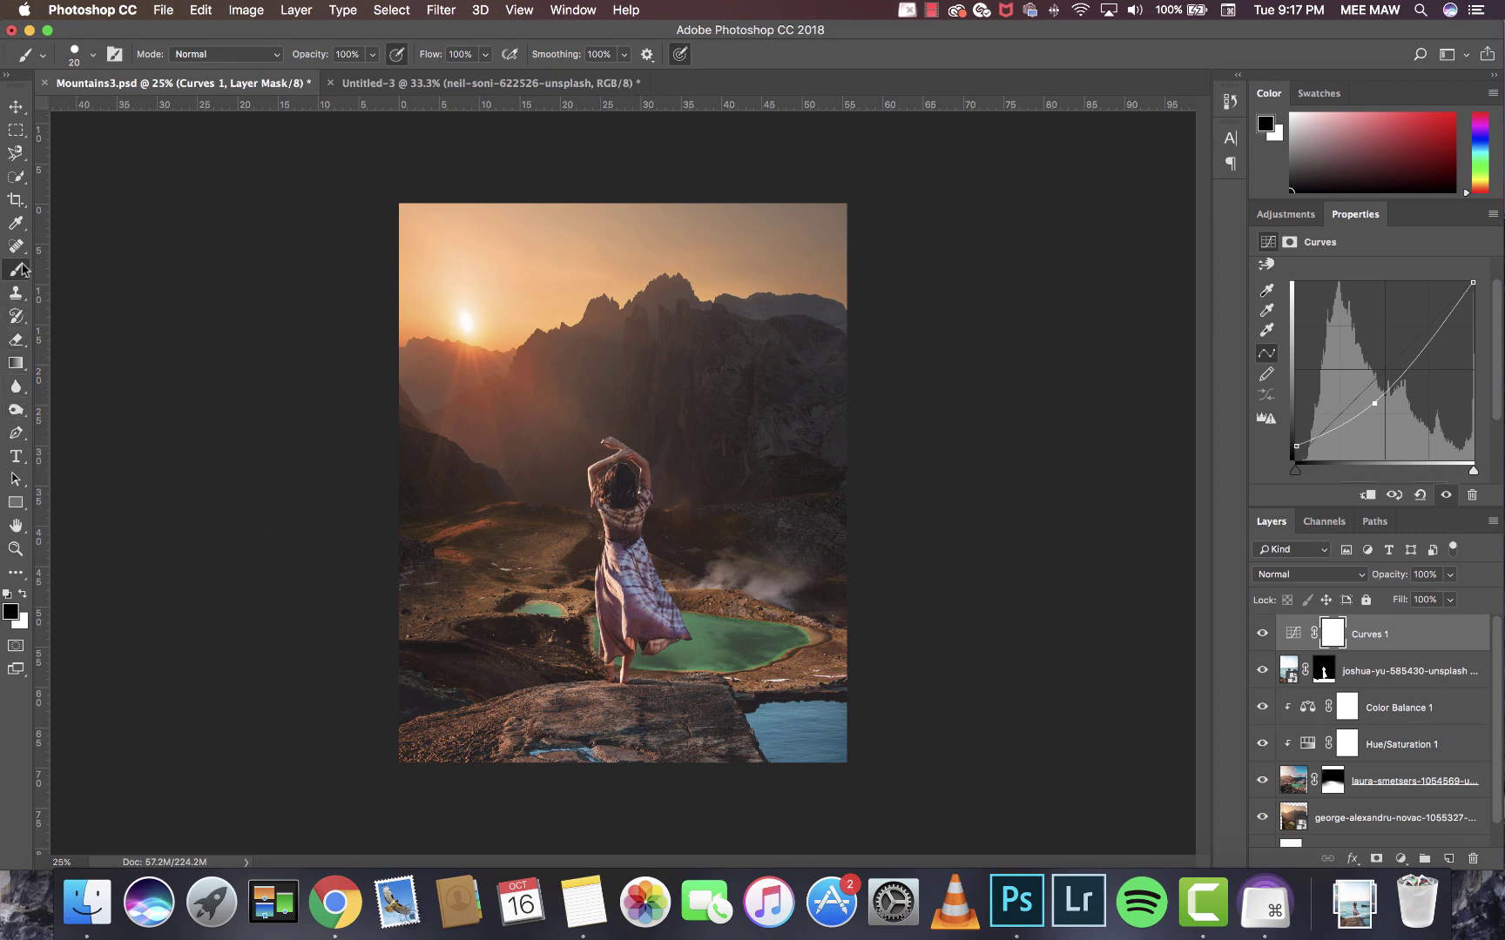
{"action": "key", "text": "j"}
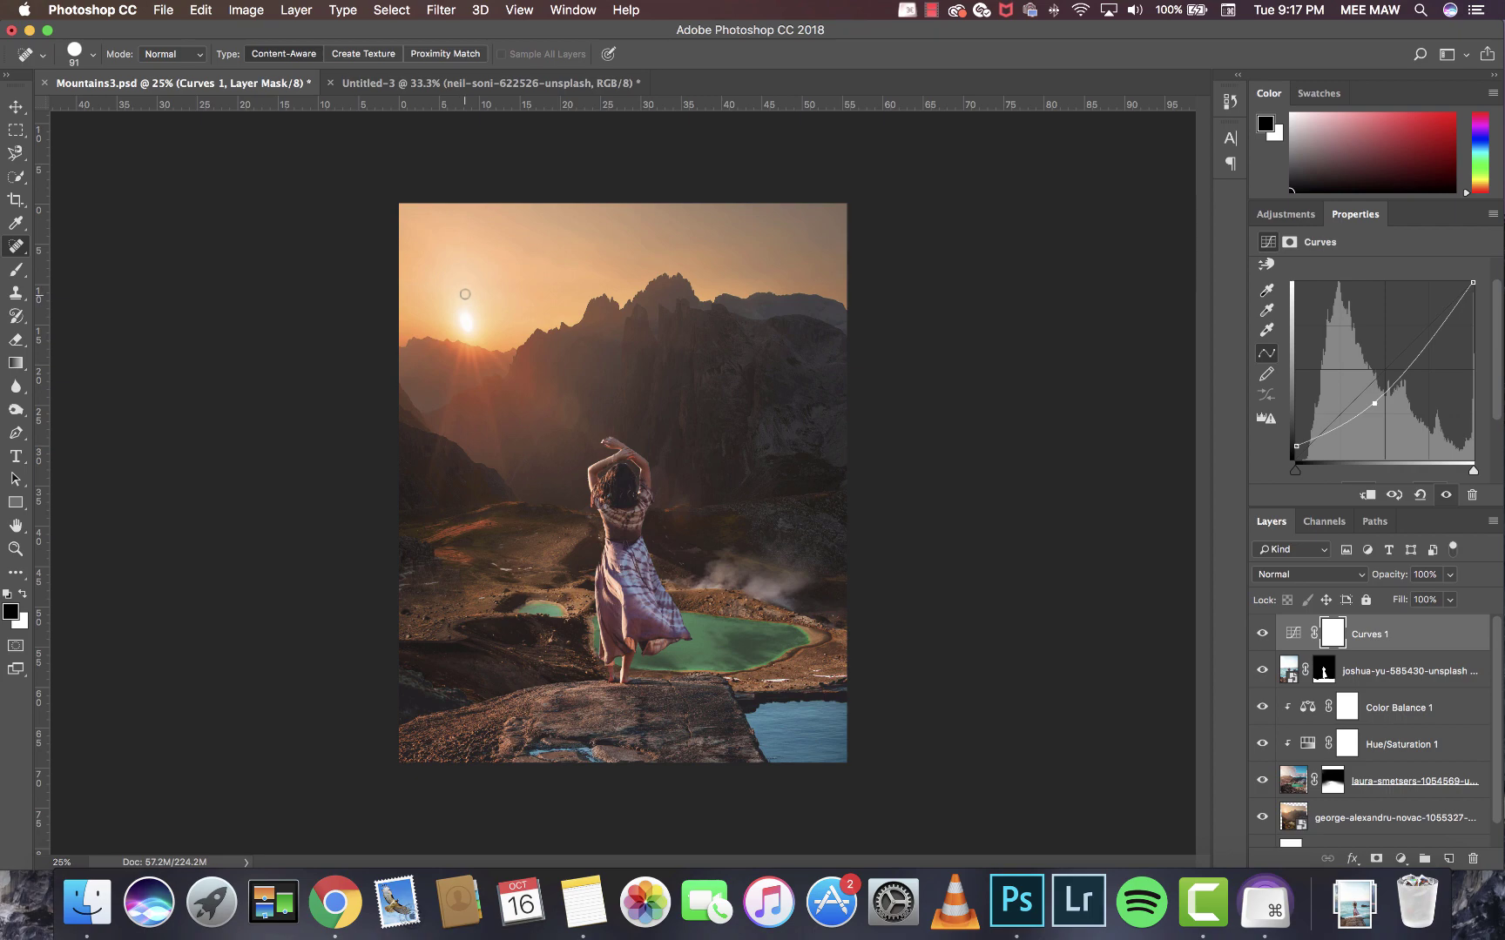
{"action": "key", "text": "super+equal"}
{"action": "key", "text": "super+equal"}
{"action": "key", "text": "super+equal"}
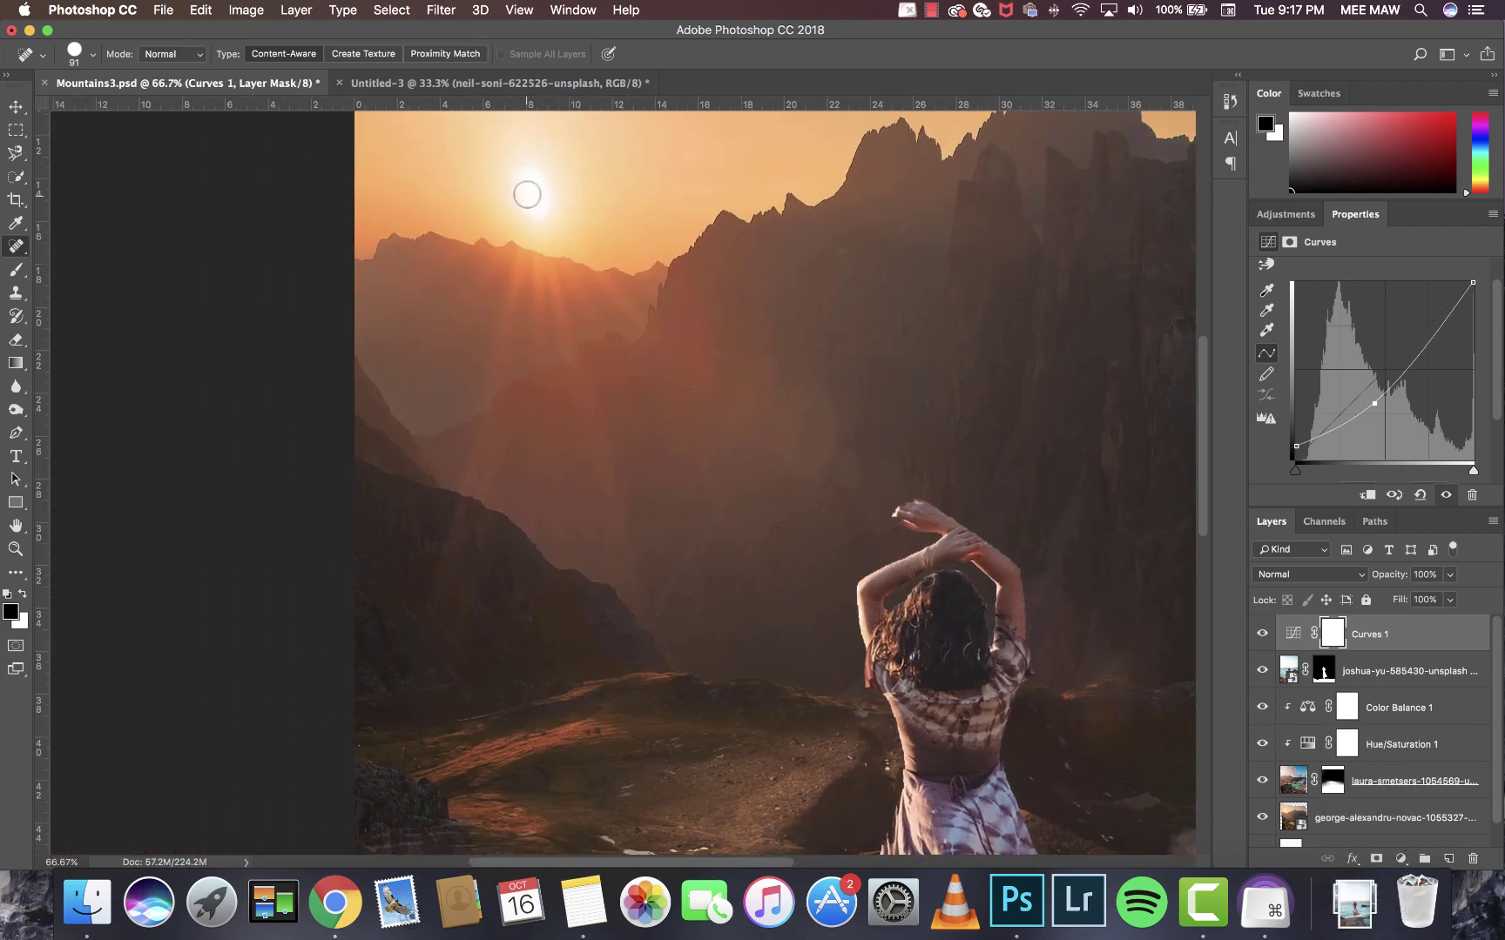
{"action": "scroll", "coordinate": [1353, 750], "scroll_direction": "down", "scroll_amount": 1}
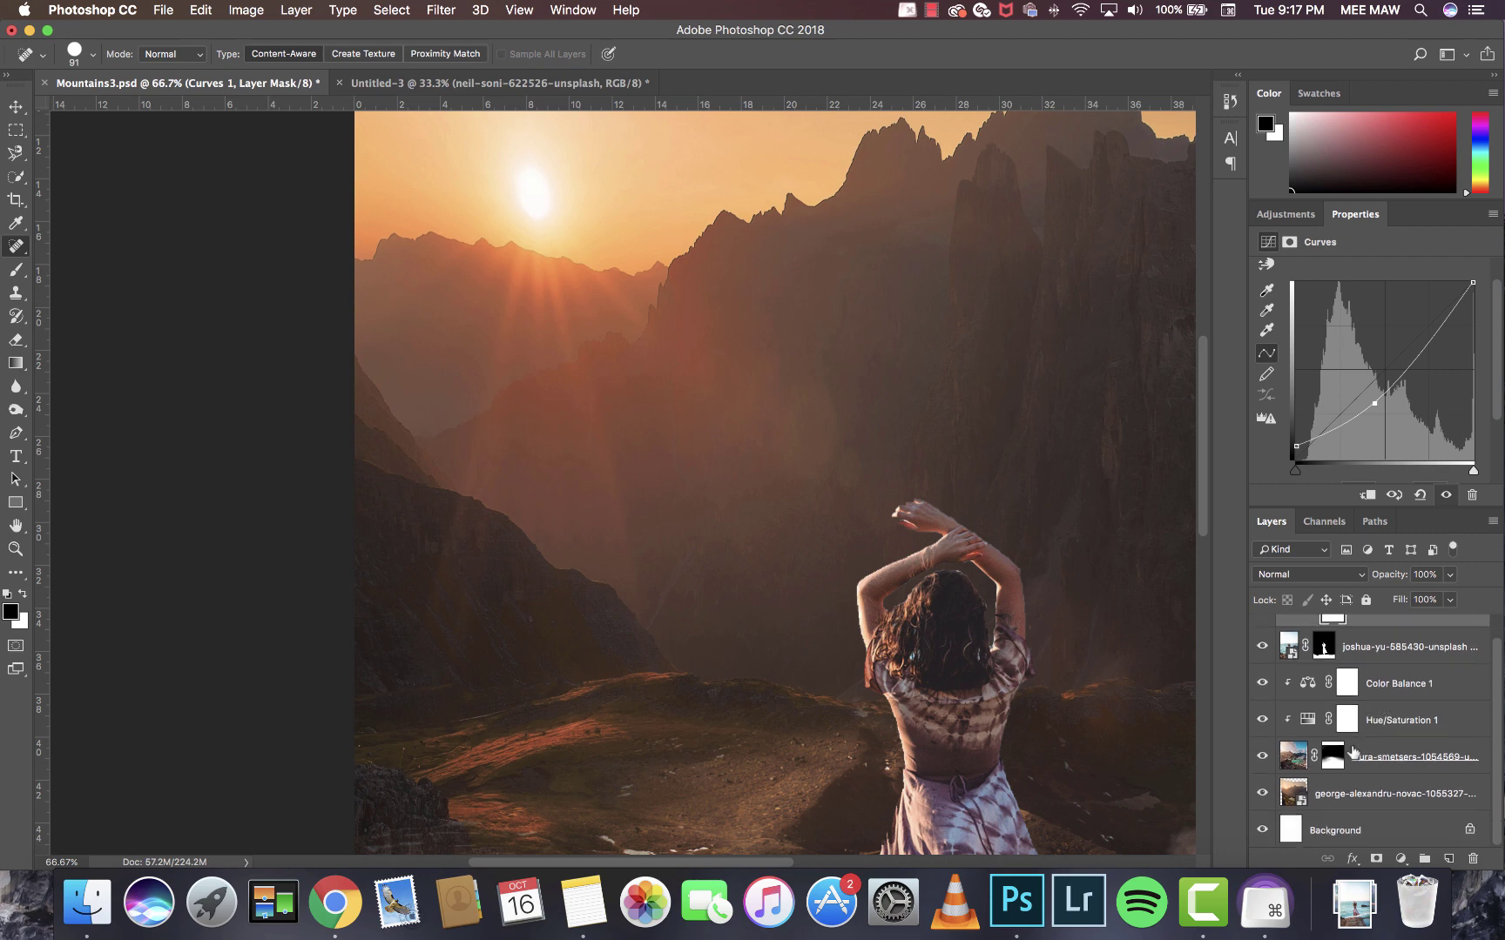
{"action": "left_click", "coordinate": [1334, 786]}
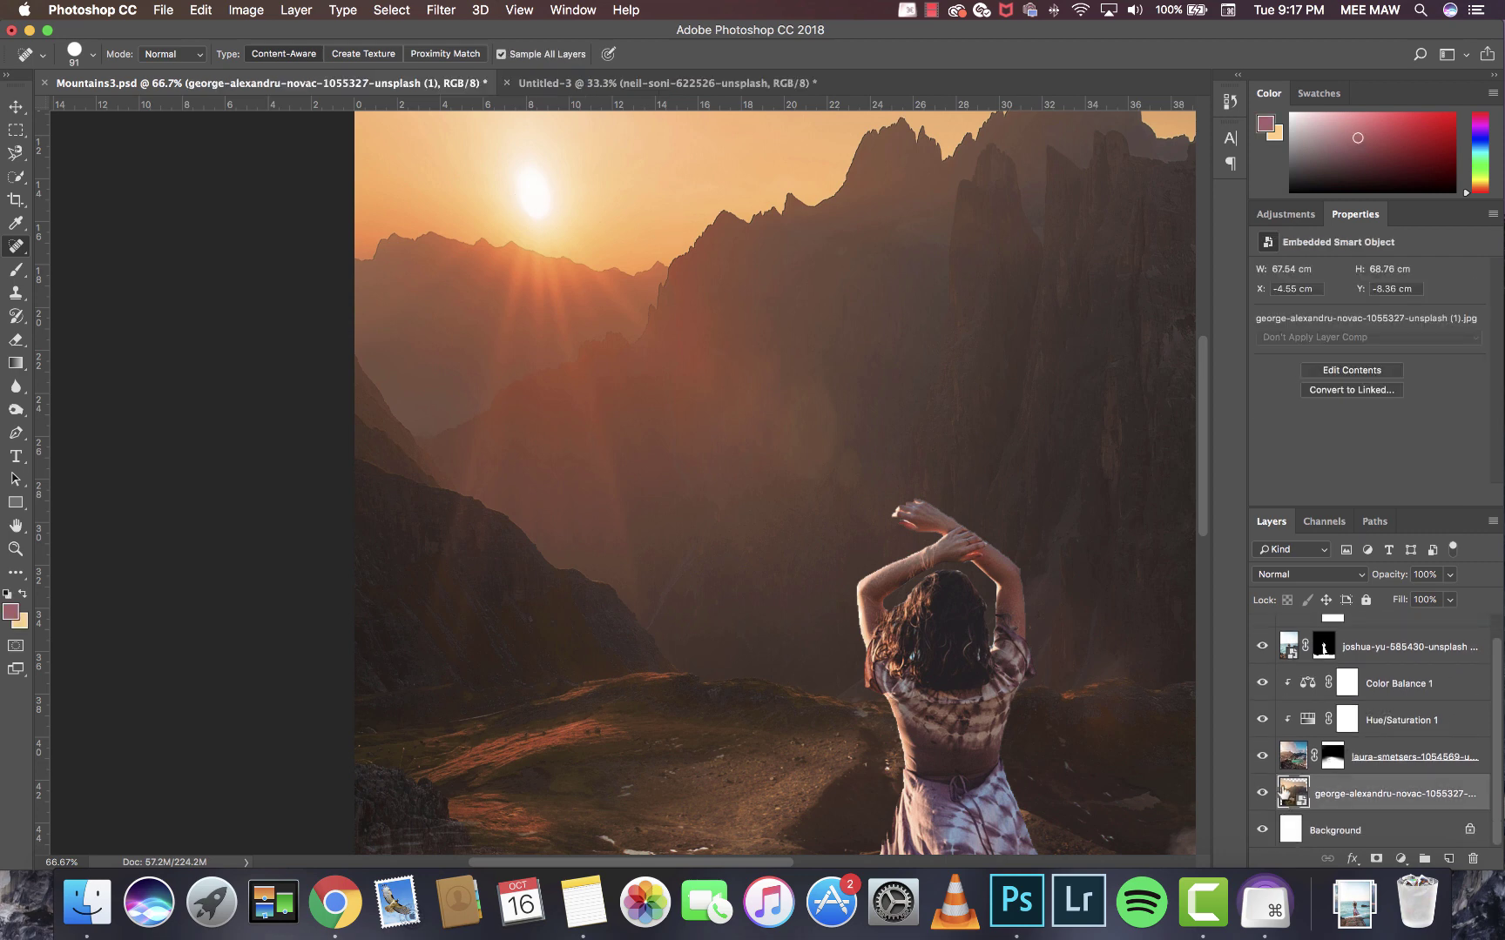
{"action": "left_click", "coordinate": [526, 191]}
{"action": "key", "text": "Return"}
Retouch the sun's elongated white core with 91 px content-aware Spot Healing dabs, undoing the last dab.
{"action": "left_click", "coordinate": [521, 188]}
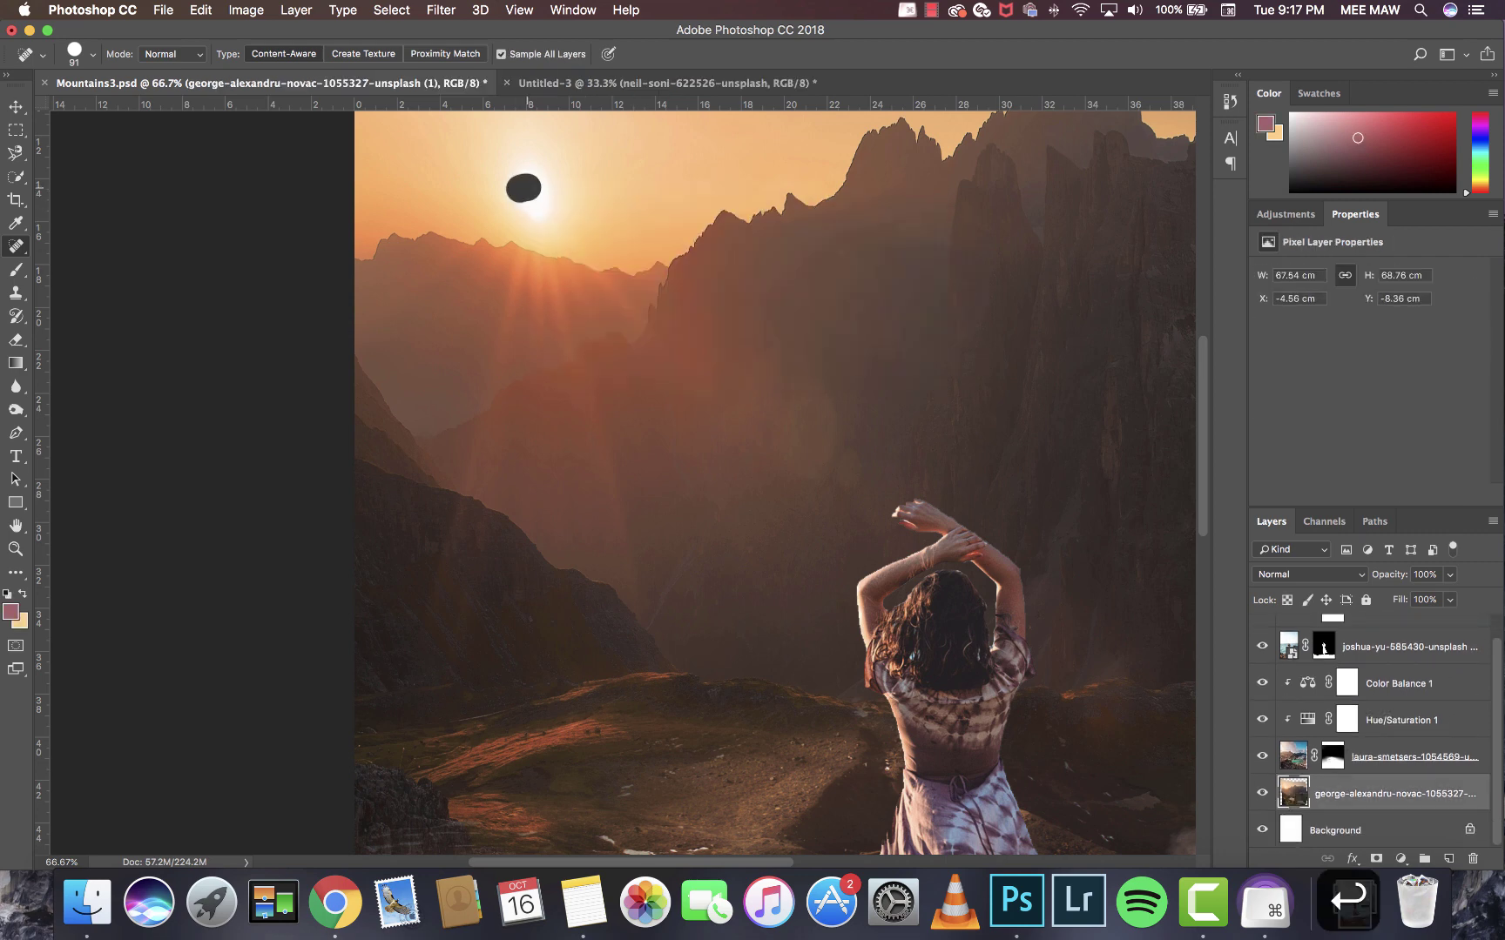
{"action": "left_click", "coordinate": [523, 196]}
{"action": "left_click", "coordinate": [521, 200]}
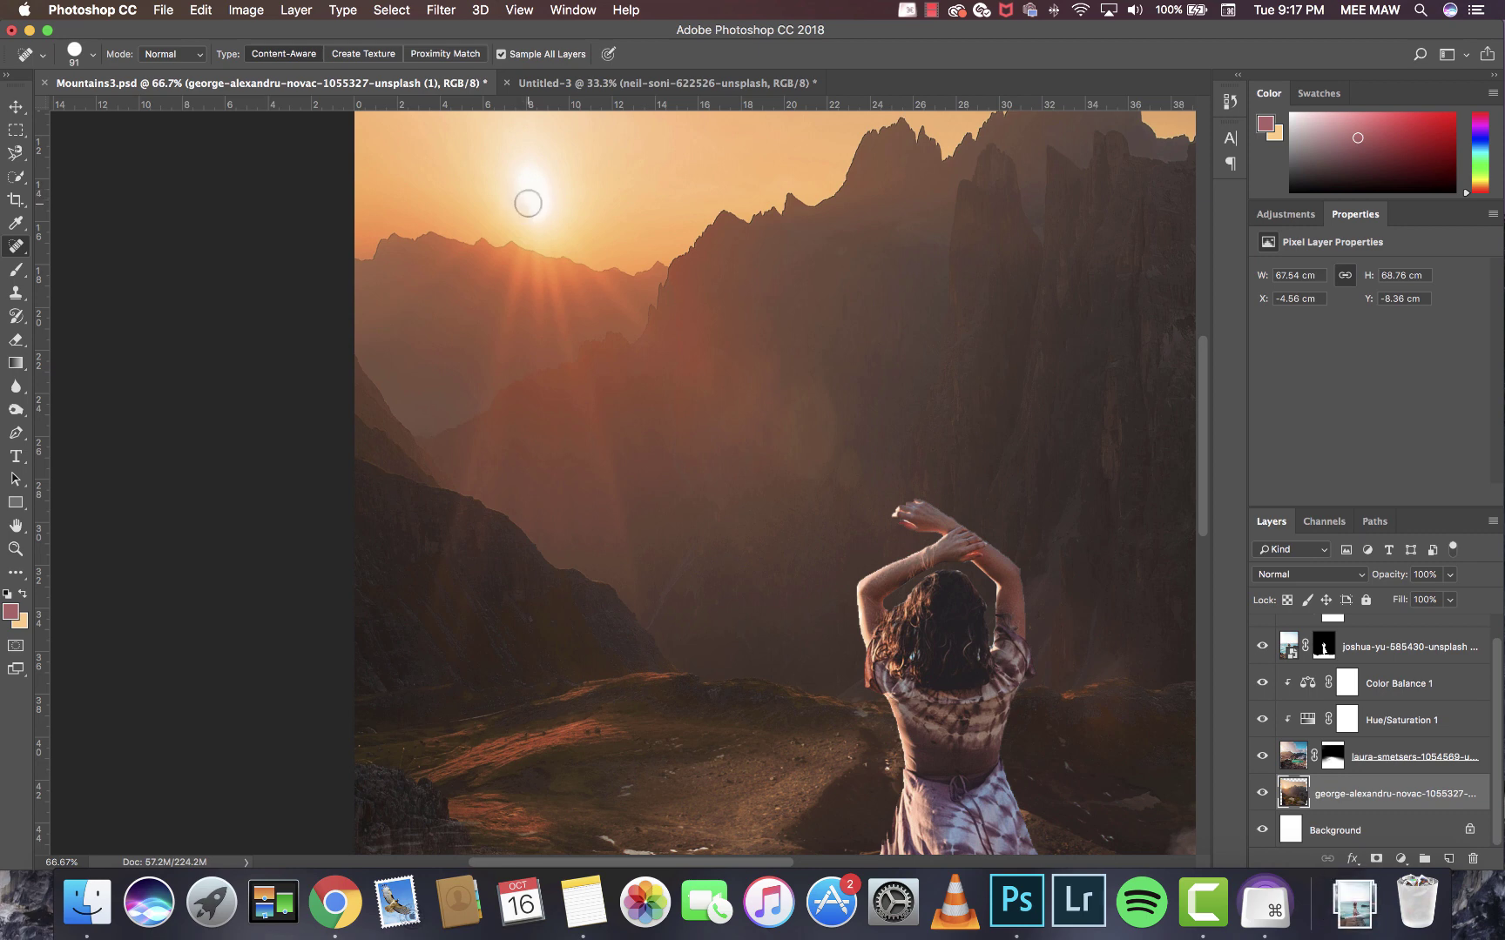
{"action": "left_click", "coordinate": [525, 199]}
{"action": "left_click", "coordinate": [521, 195]}
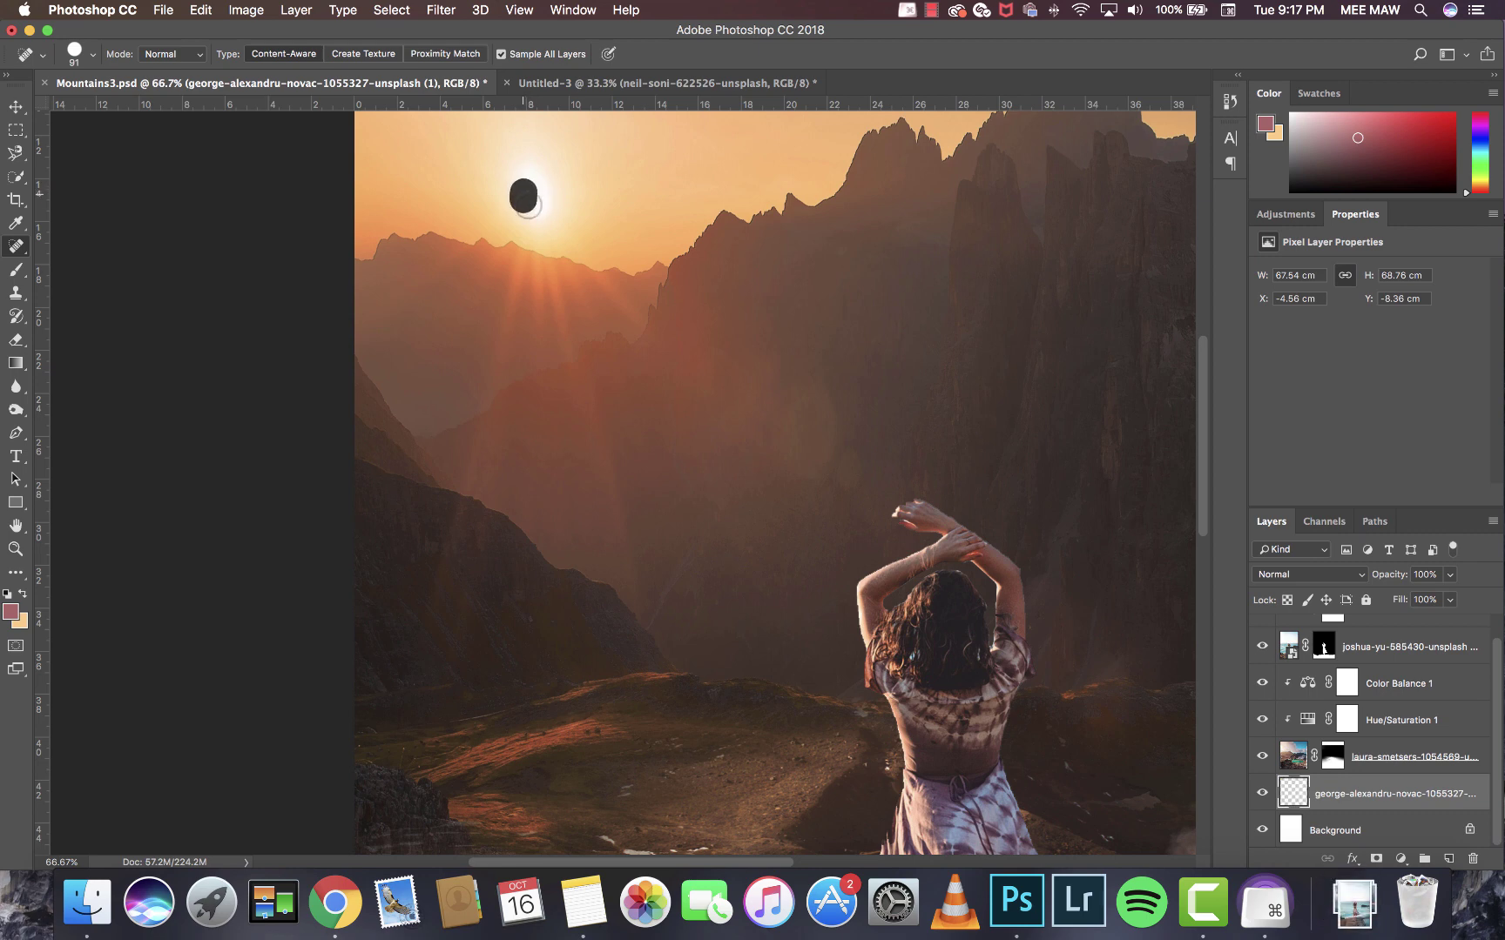
{"action": "left_click", "coordinate": [527, 195]}
{"action": "left_click", "coordinate": [537, 188]}
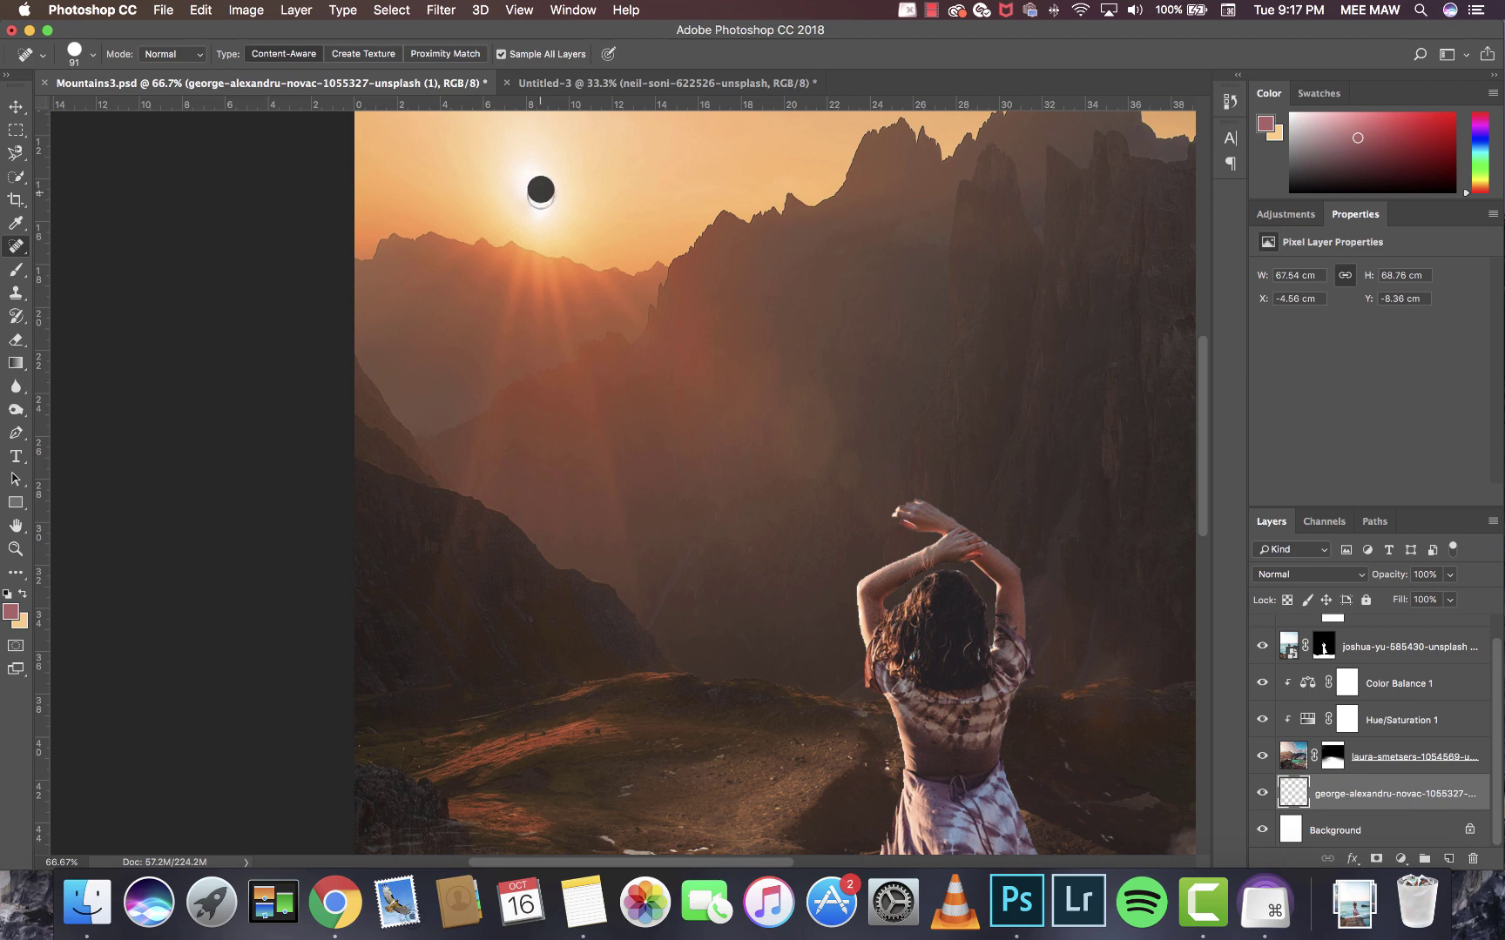
{"action": "left_click", "coordinate": [537, 203]}
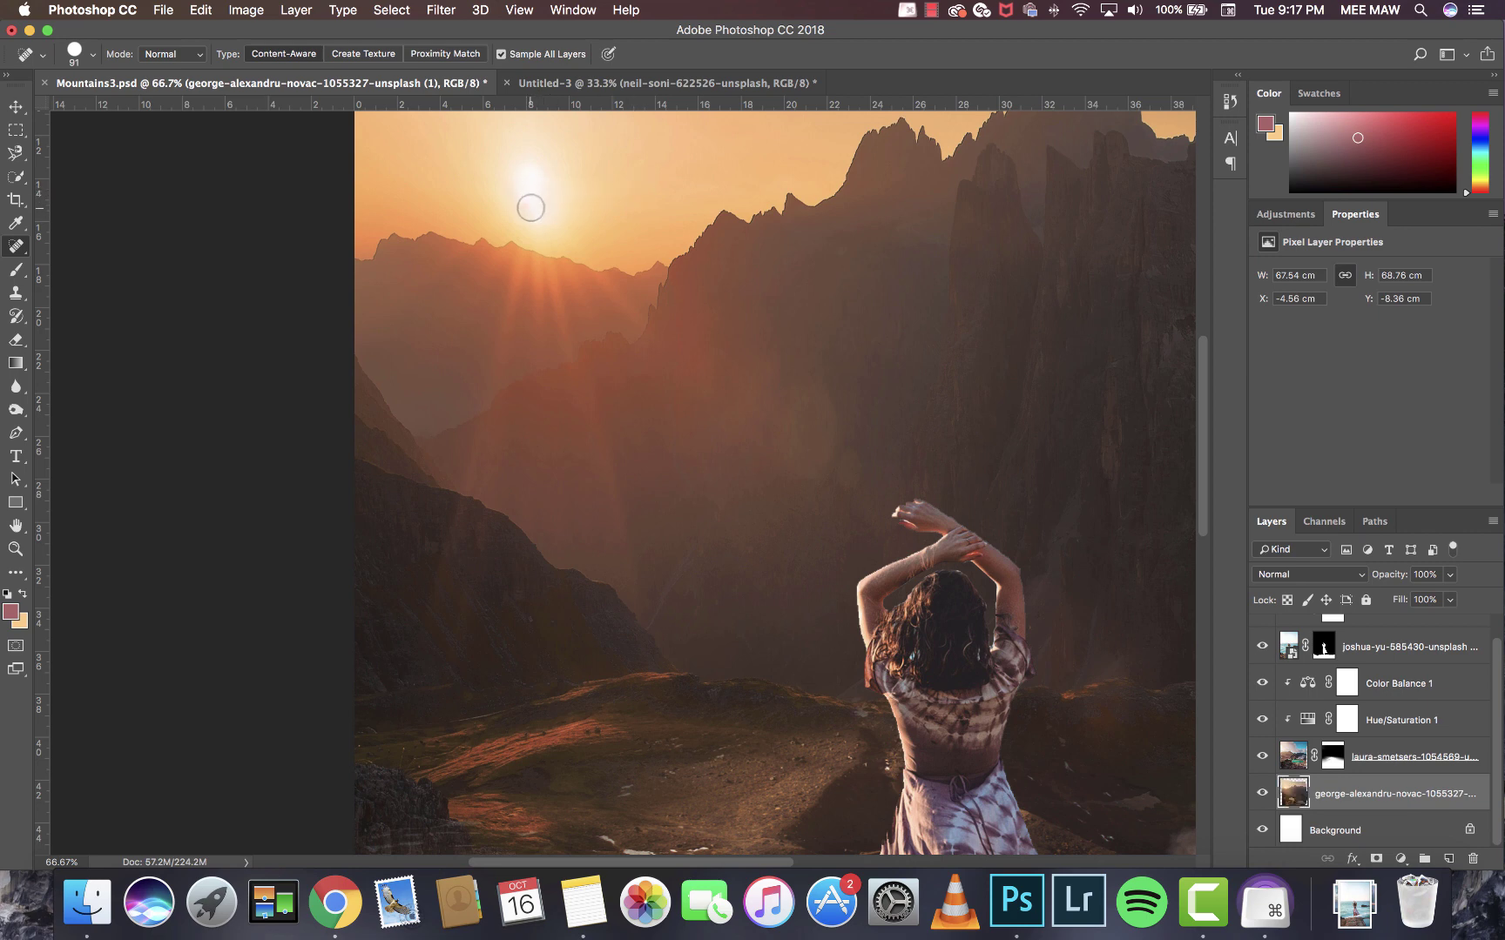
{"action": "left_click", "coordinate": [536, 204]}
{"action": "left_click", "coordinate": [534, 211]}
{"action": "key", "text": "super+z"}
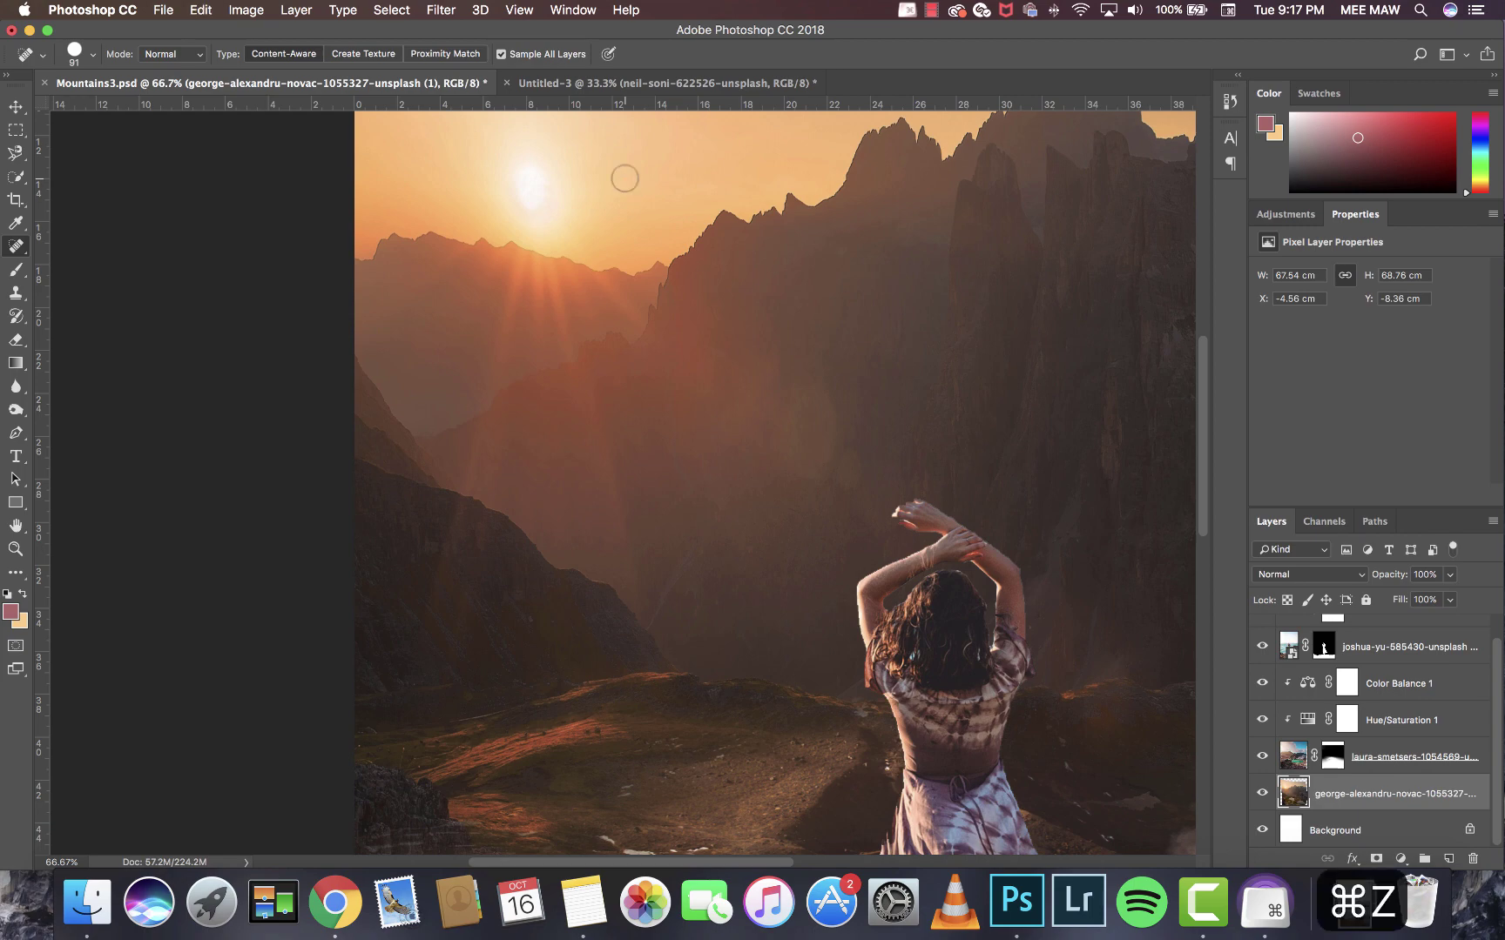
Add a Hue/Saturation adjustment layer above the woman-and-rock layer and clip it to that layer.
{"action": "key", "text": "super+minus"}
{"action": "key", "text": "super+minus"}
{"action": "key", "text": "super+minus"}
{"action": "key", "text": "super+minus"}
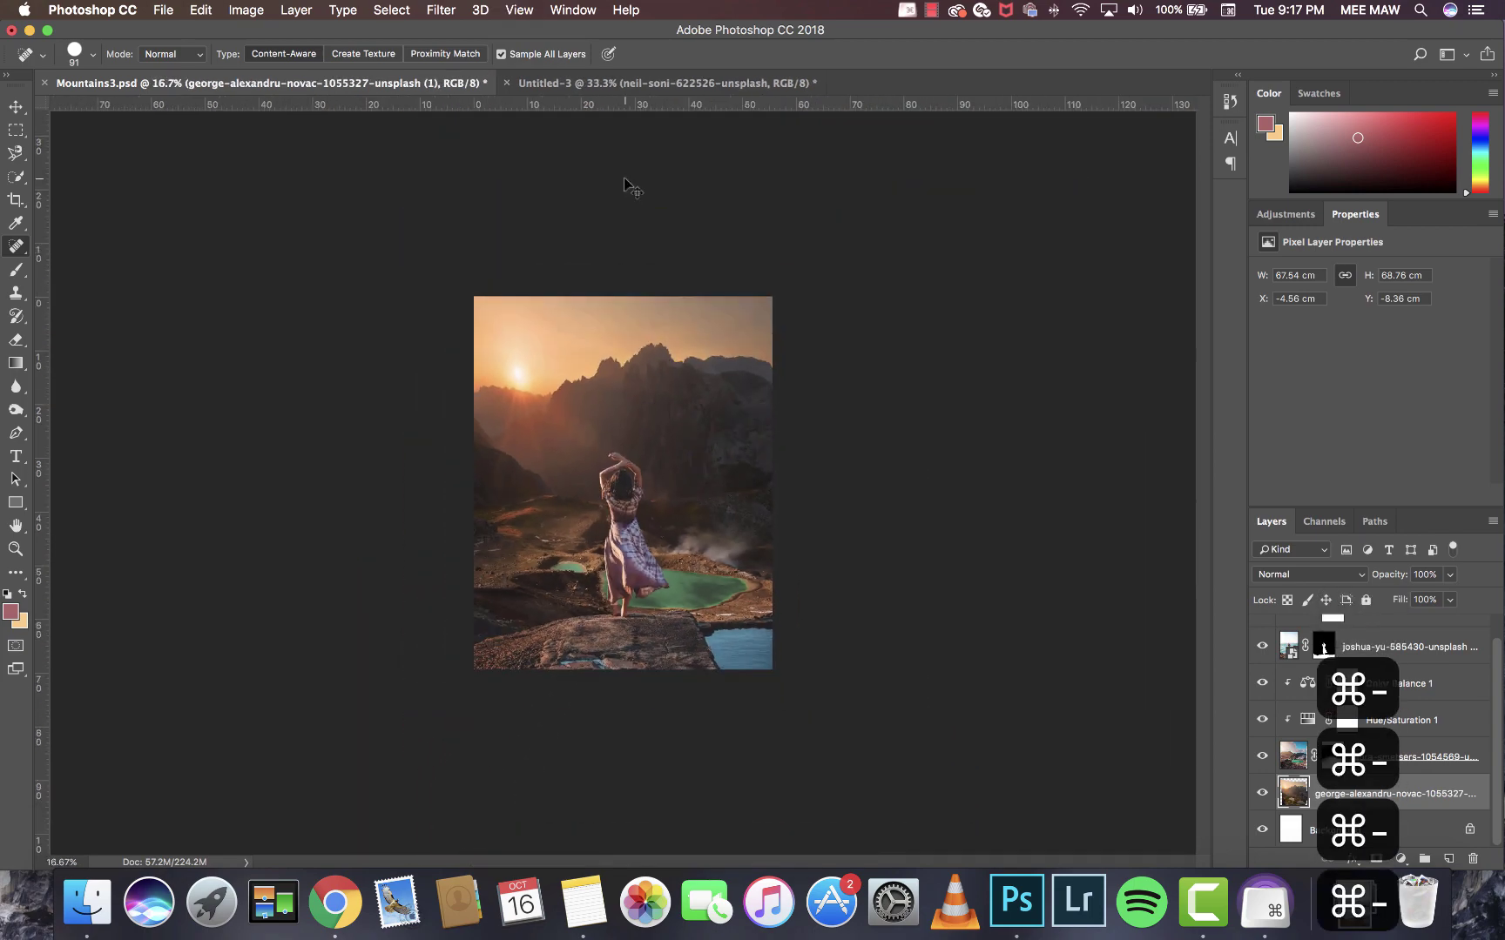
{"action": "key", "text": "super+equal"}
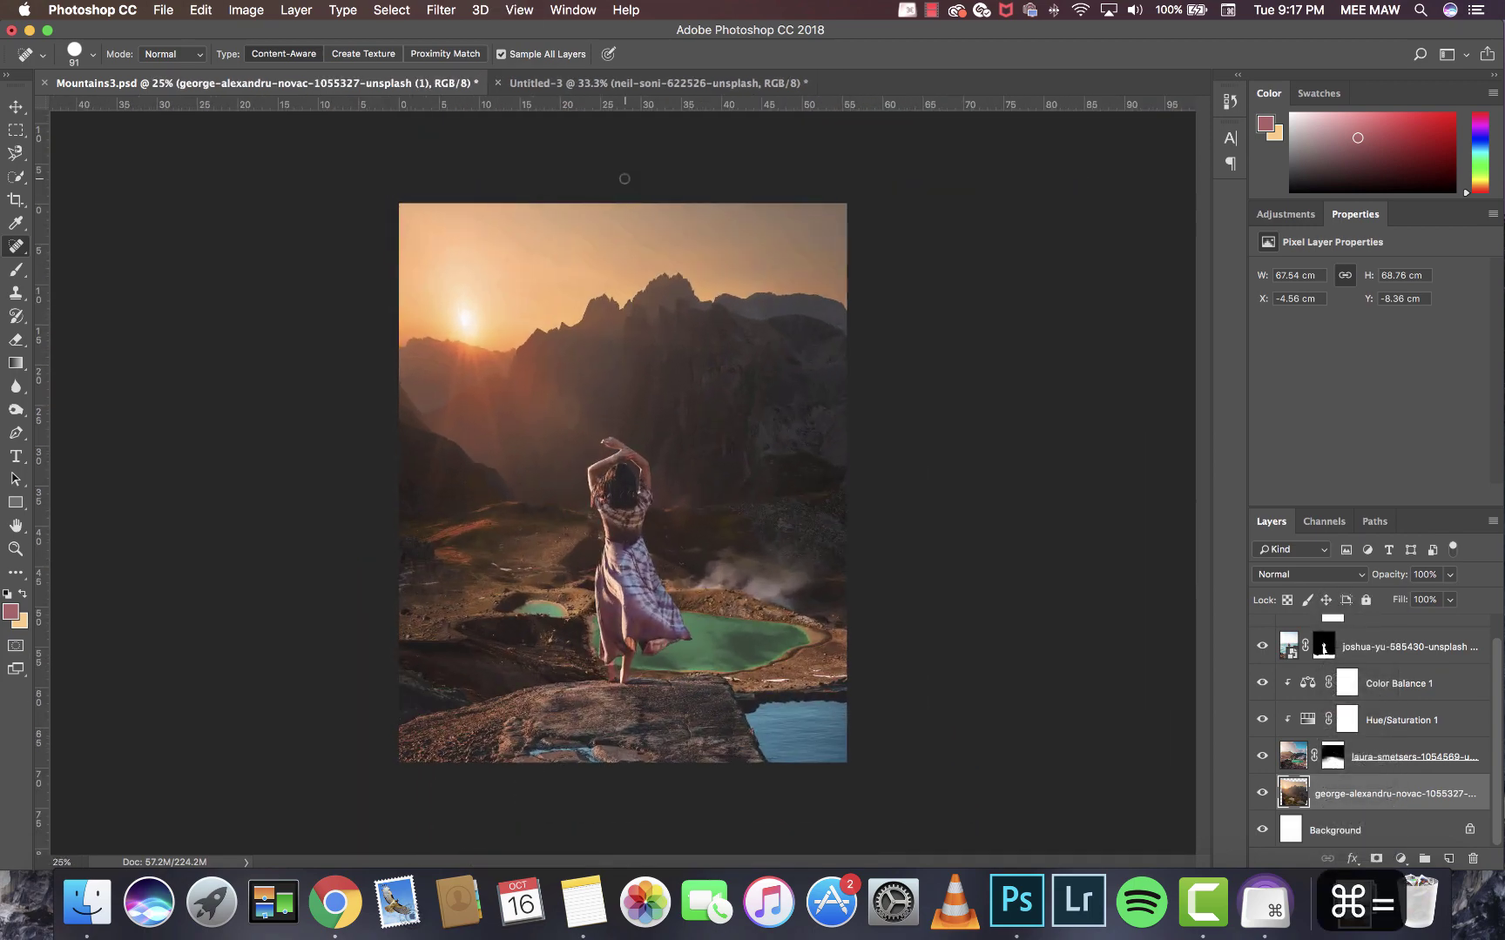
{"action": "scroll", "coordinate": [1286, 651], "scroll_direction": "up", "scroll_amount": 1}
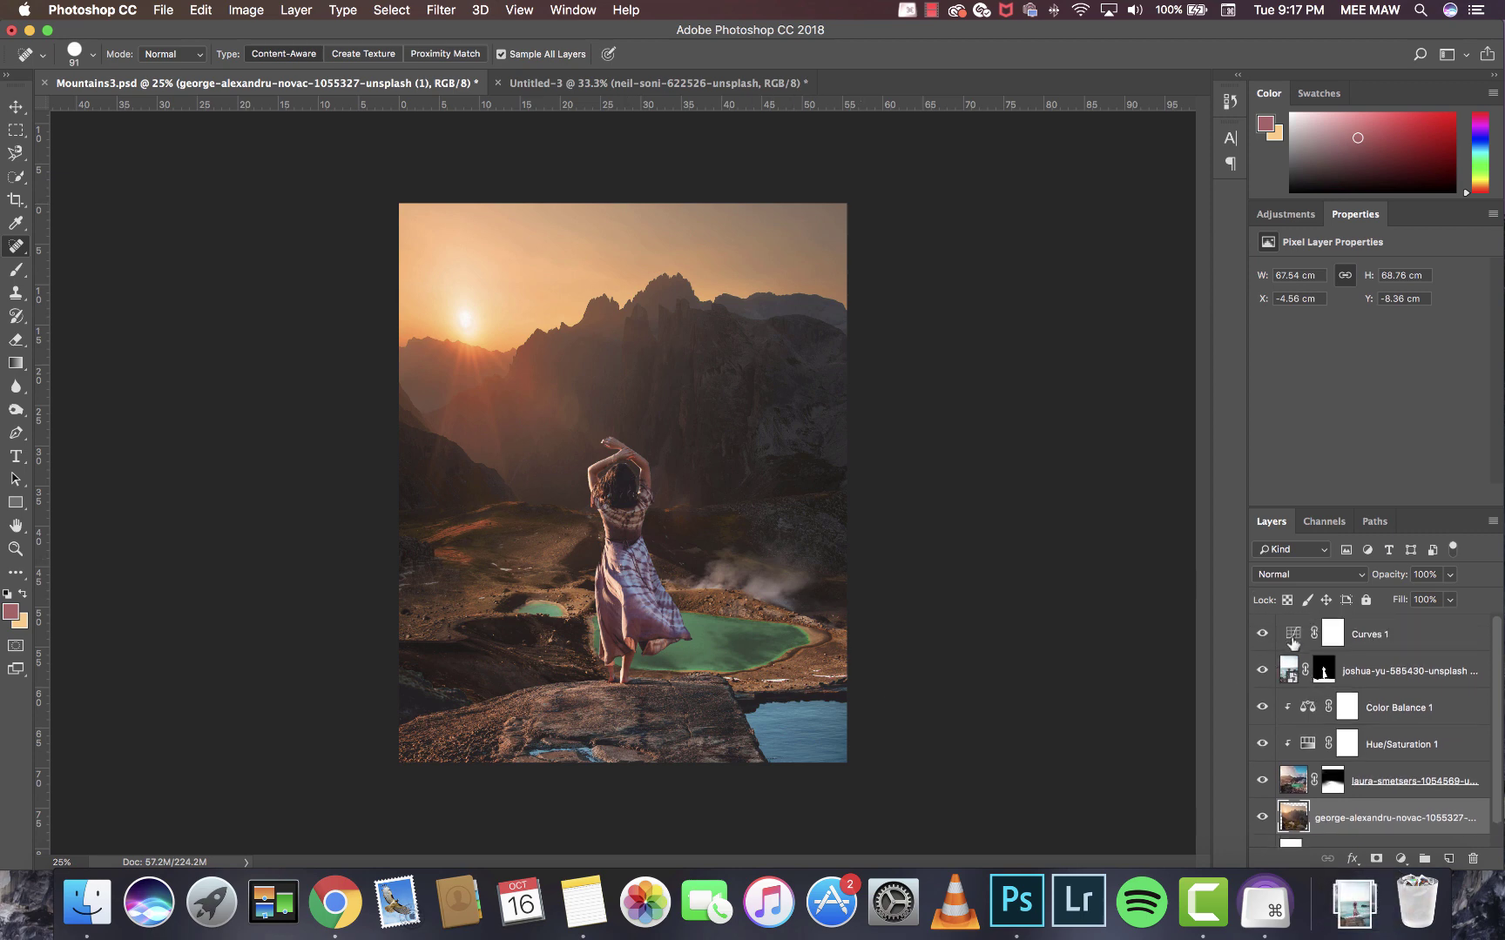
{"action": "left_click", "coordinate": [1291, 666]}
{"action": "left_click", "coordinate": [1288, 214]}
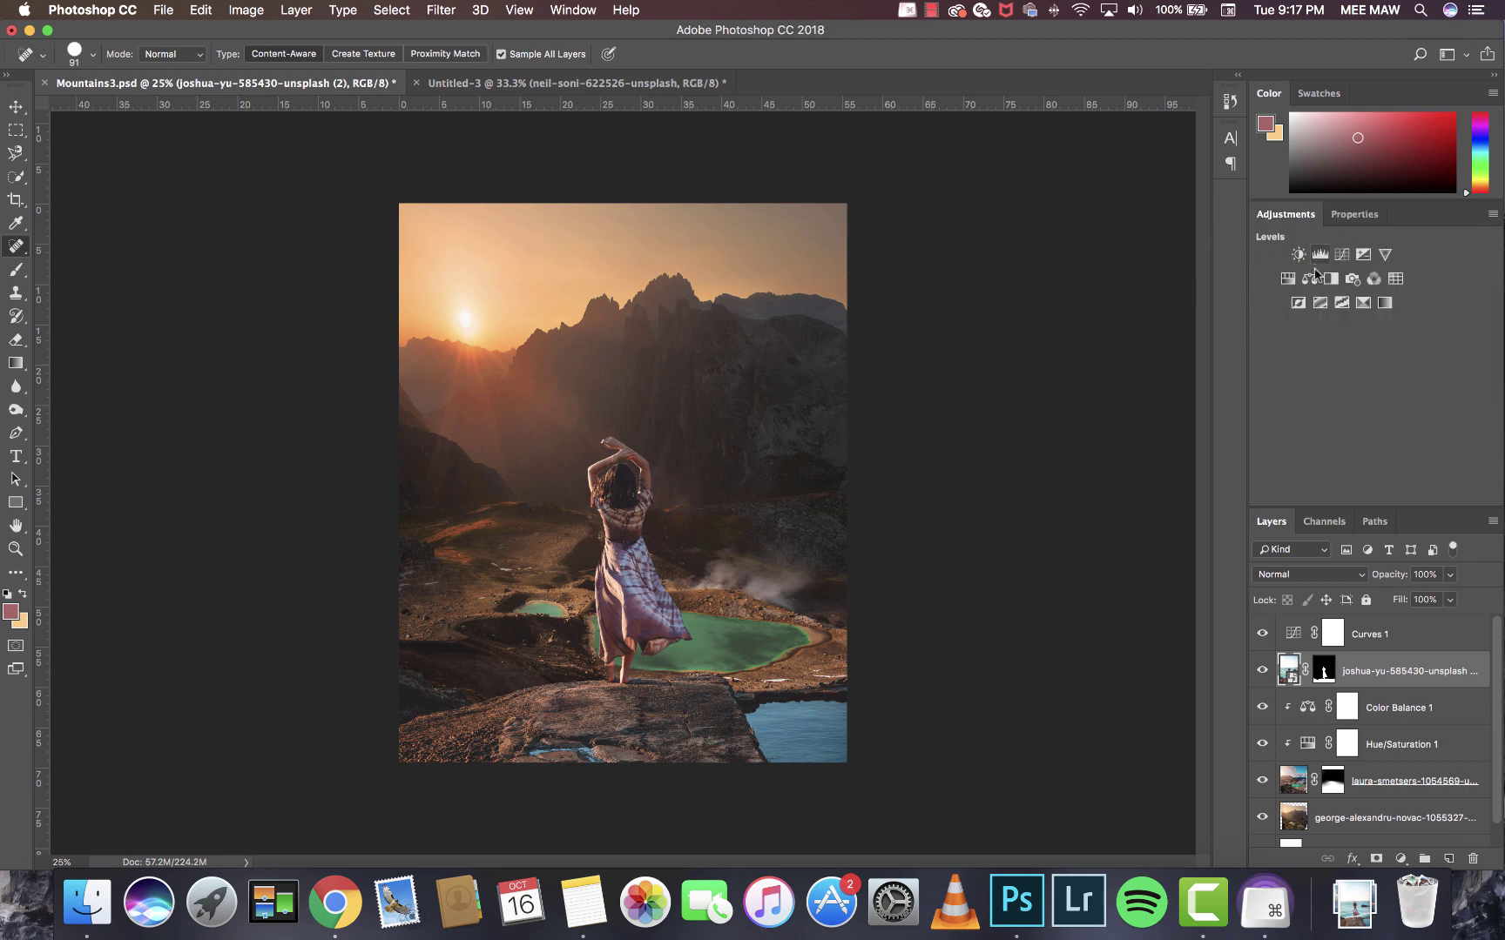
{"action": "left_click", "coordinate": [1289, 279]}
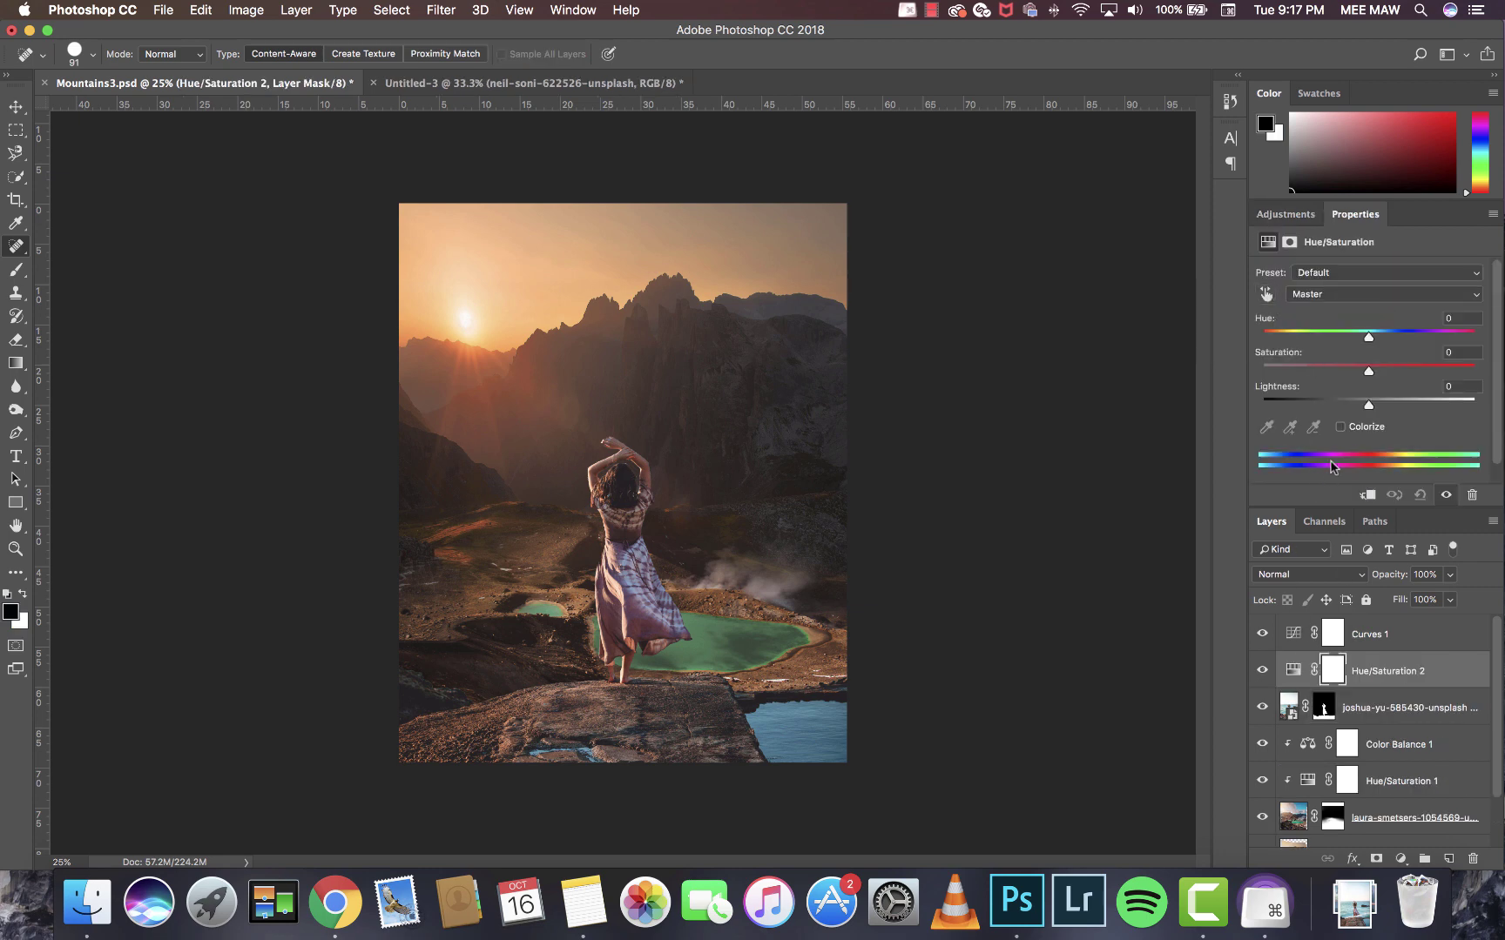
{"action": "left_click", "coordinate": [1376, 498]}
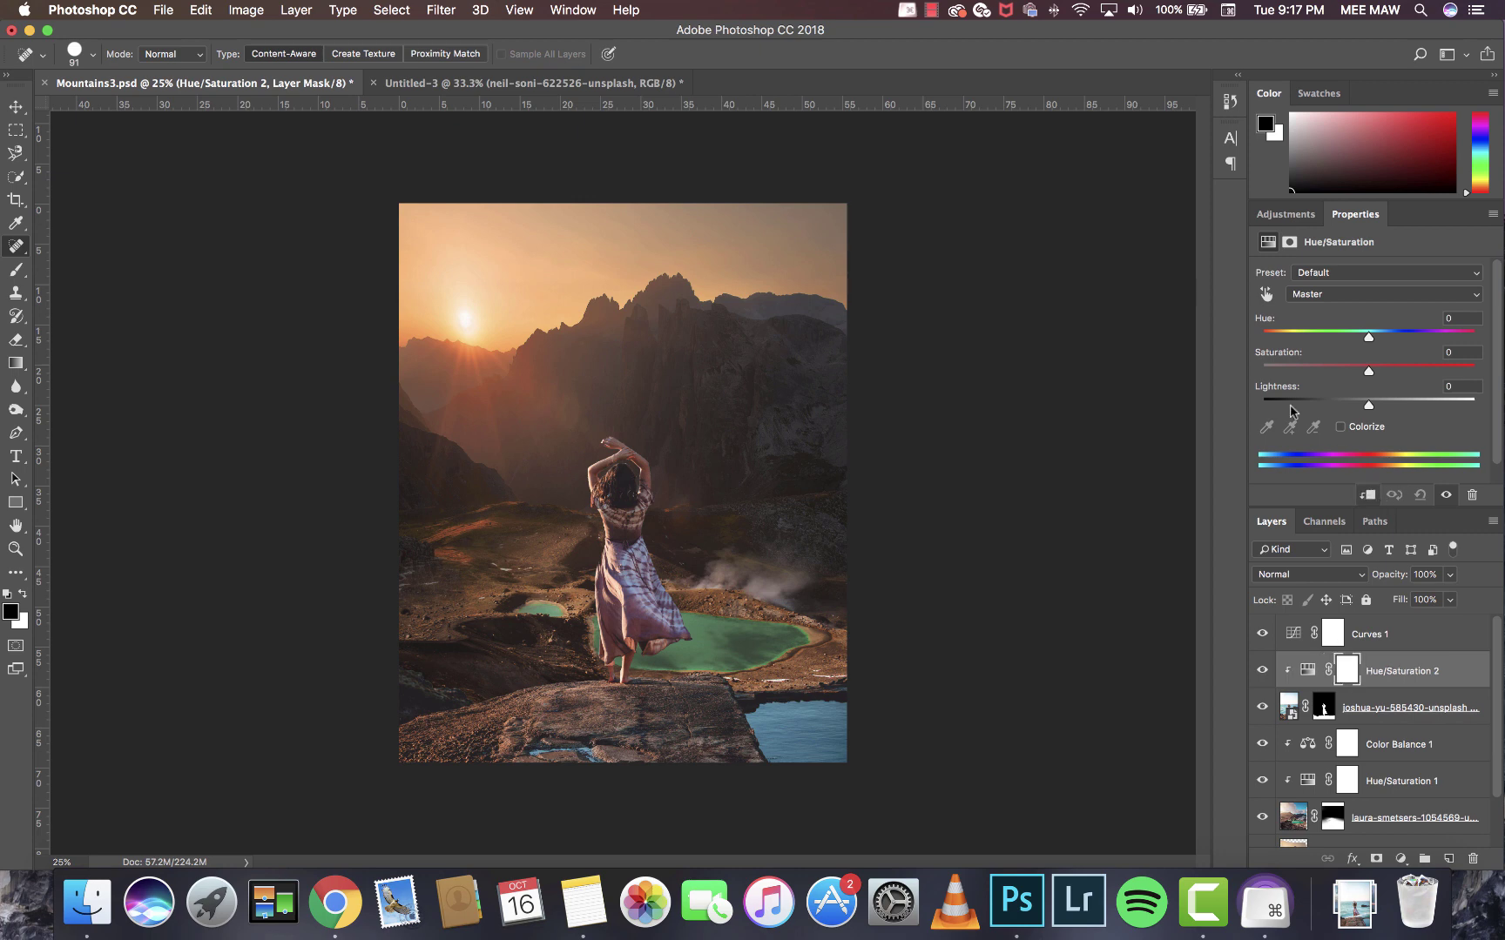
Sample the blue water beside the rock and set the Cyans to hue +180, saturation -13 and lightness +37.
{"action": "left_click", "coordinate": [1271, 294]}
{"action": "left_click", "coordinate": [802, 711]}
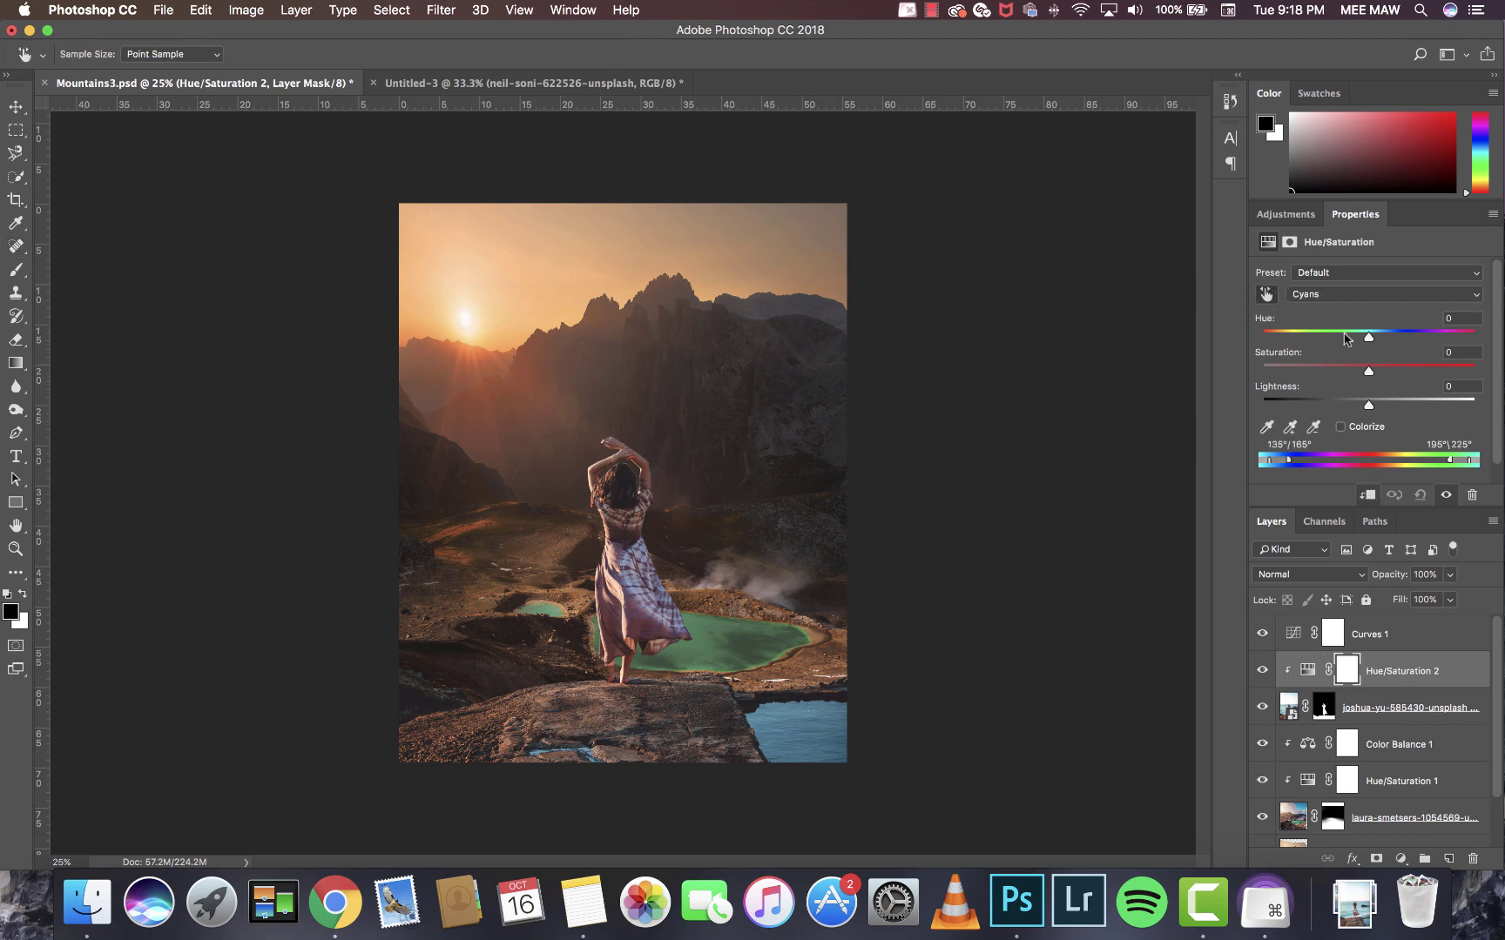
{"action": "left_click_drag", "start_coordinate": [1368, 338], "coordinate": [1501, 320]}
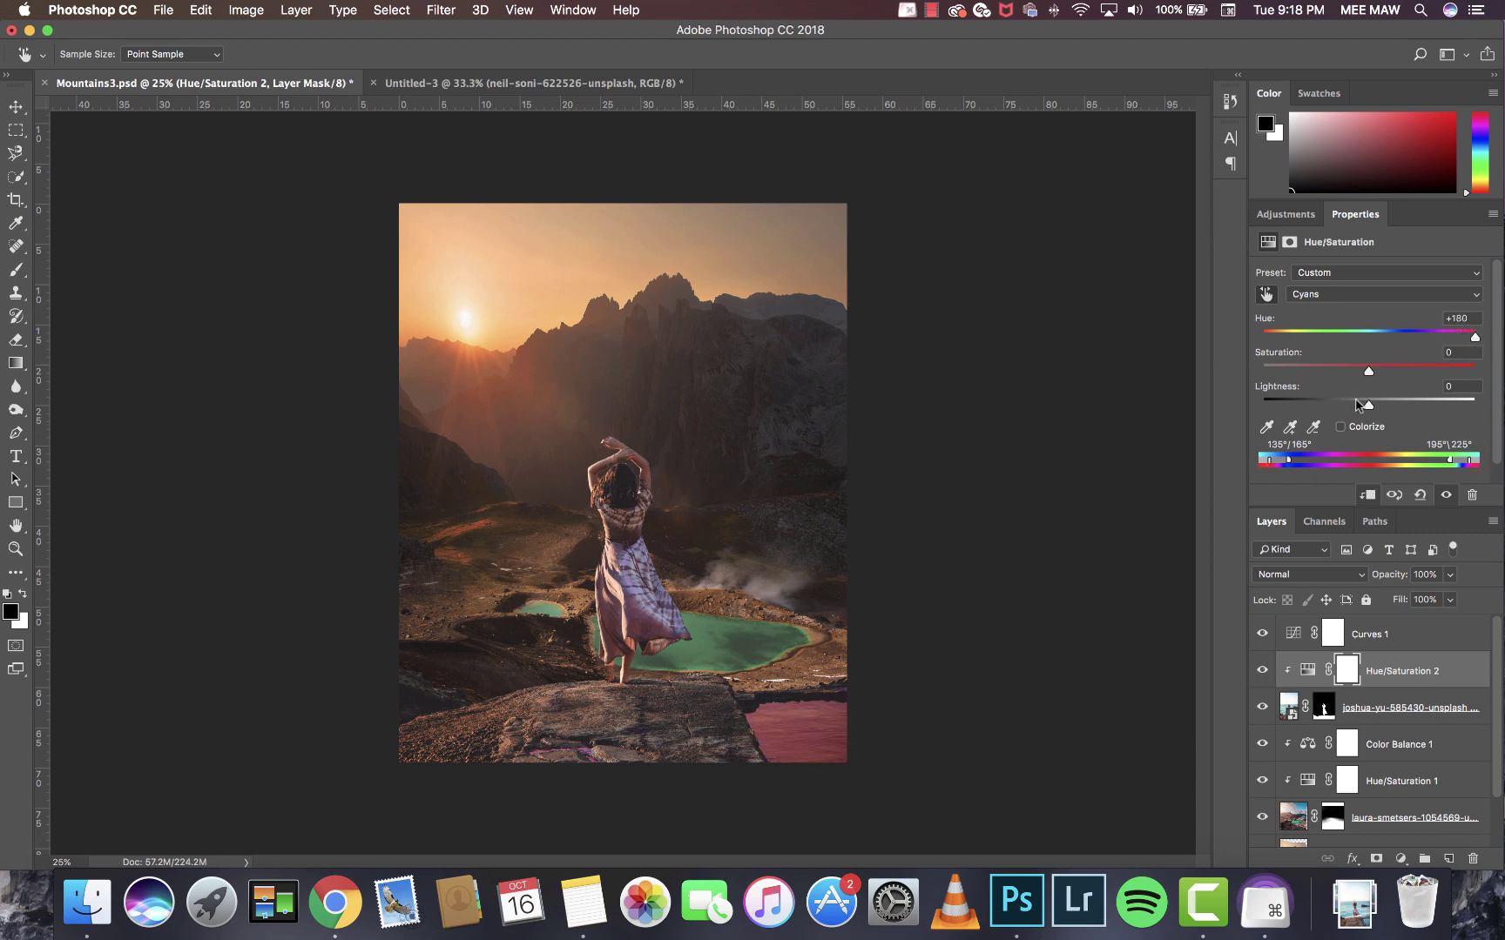
{"action": "left_click_drag", "start_coordinate": [1356, 403], "coordinate": [1354, 369]}
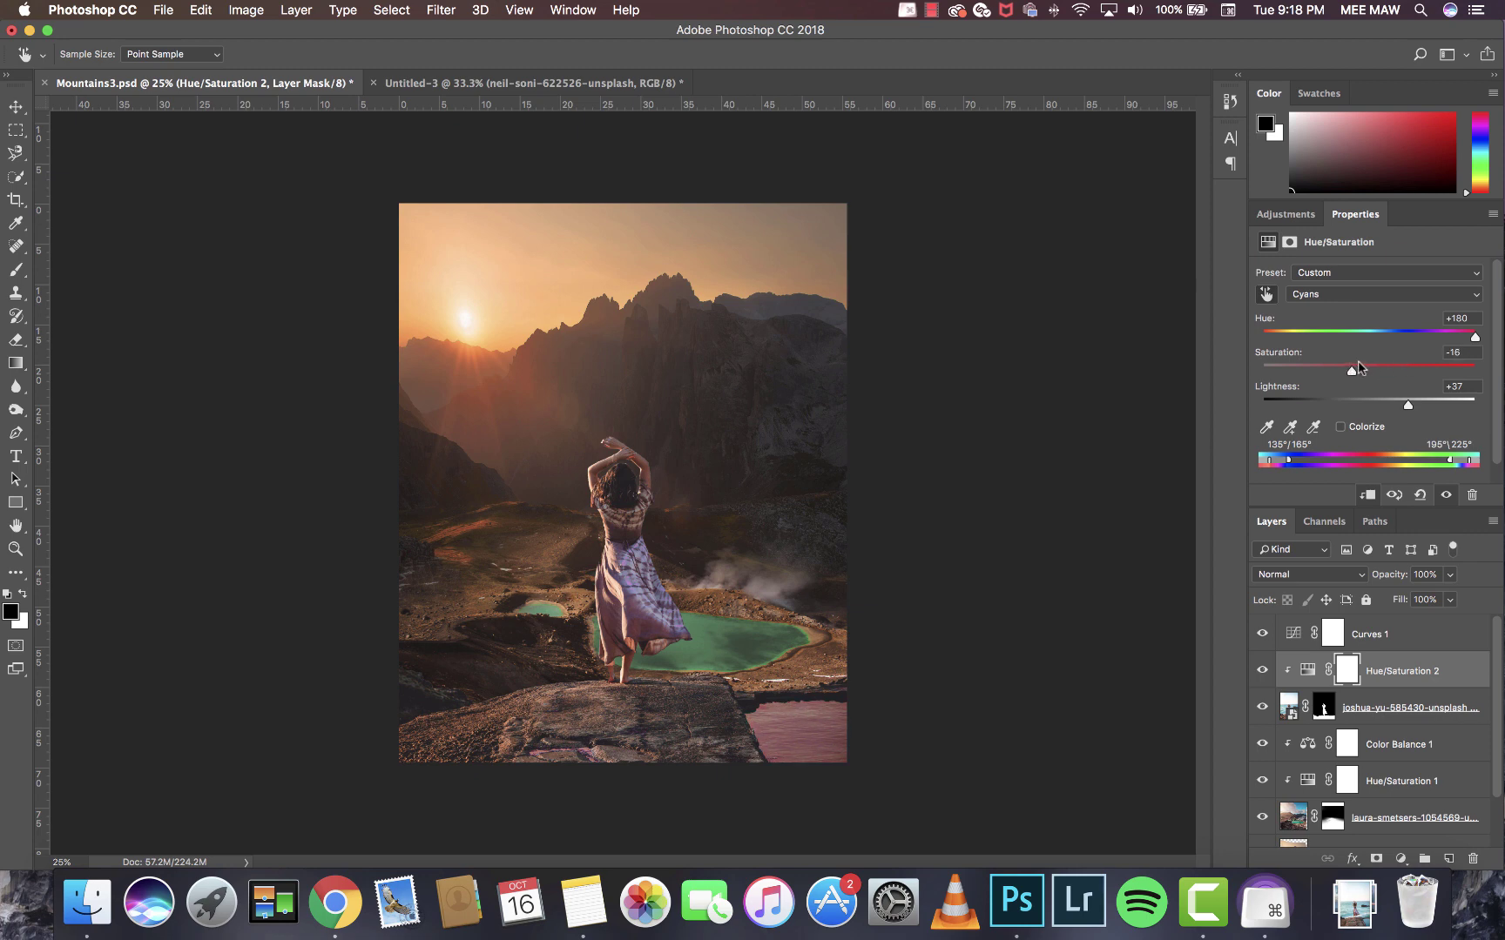
{"action": "mouse_move", "coordinate": [1363, 369]}
{"action": "left_mouse_down"}
{"action": "mouse_move", "coordinate": [1216, 388]}
{"action": "mouse_move", "coordinate": [1369, 340]}
{"action": "mouse_move", "coordinate": [1350, 340]}
{"action": "left_mouse_up"}
{"action": "left_click", "coordinate": [1304, 295]}
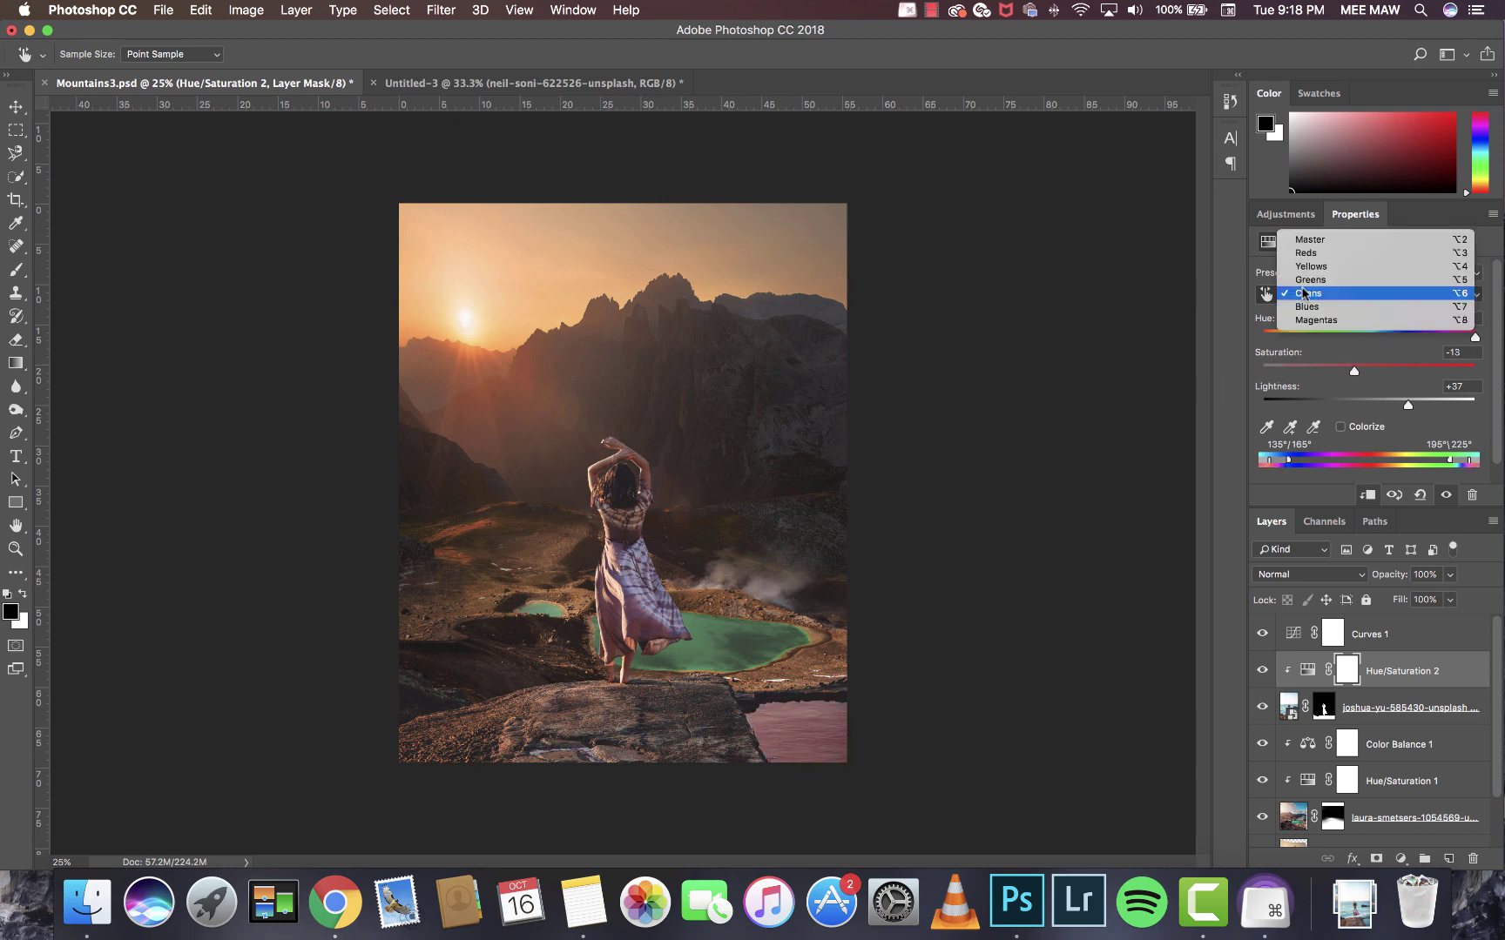
{"action": "left_click", "coordinate": [1303, 293]}
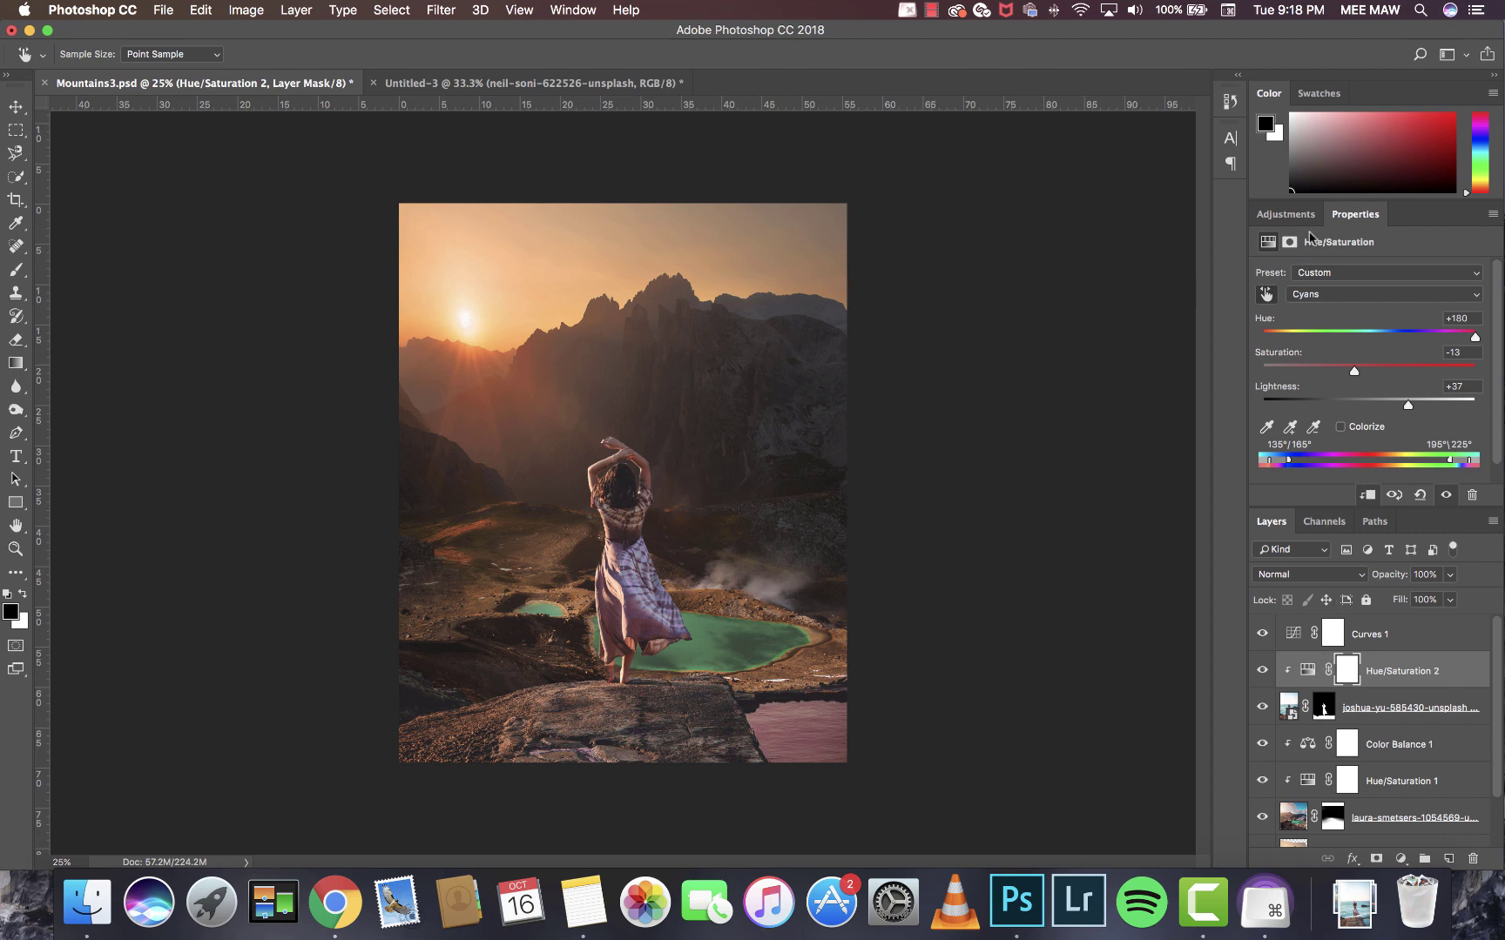
Add a Color Balance layer clipped to the woman-and-rock layer, with the midtone Cyan–Red value at +17.
{"action": "left_click", "coordinate": [1286, 215]}
{"action": "left_click", "coordinate": [1304, 282]}
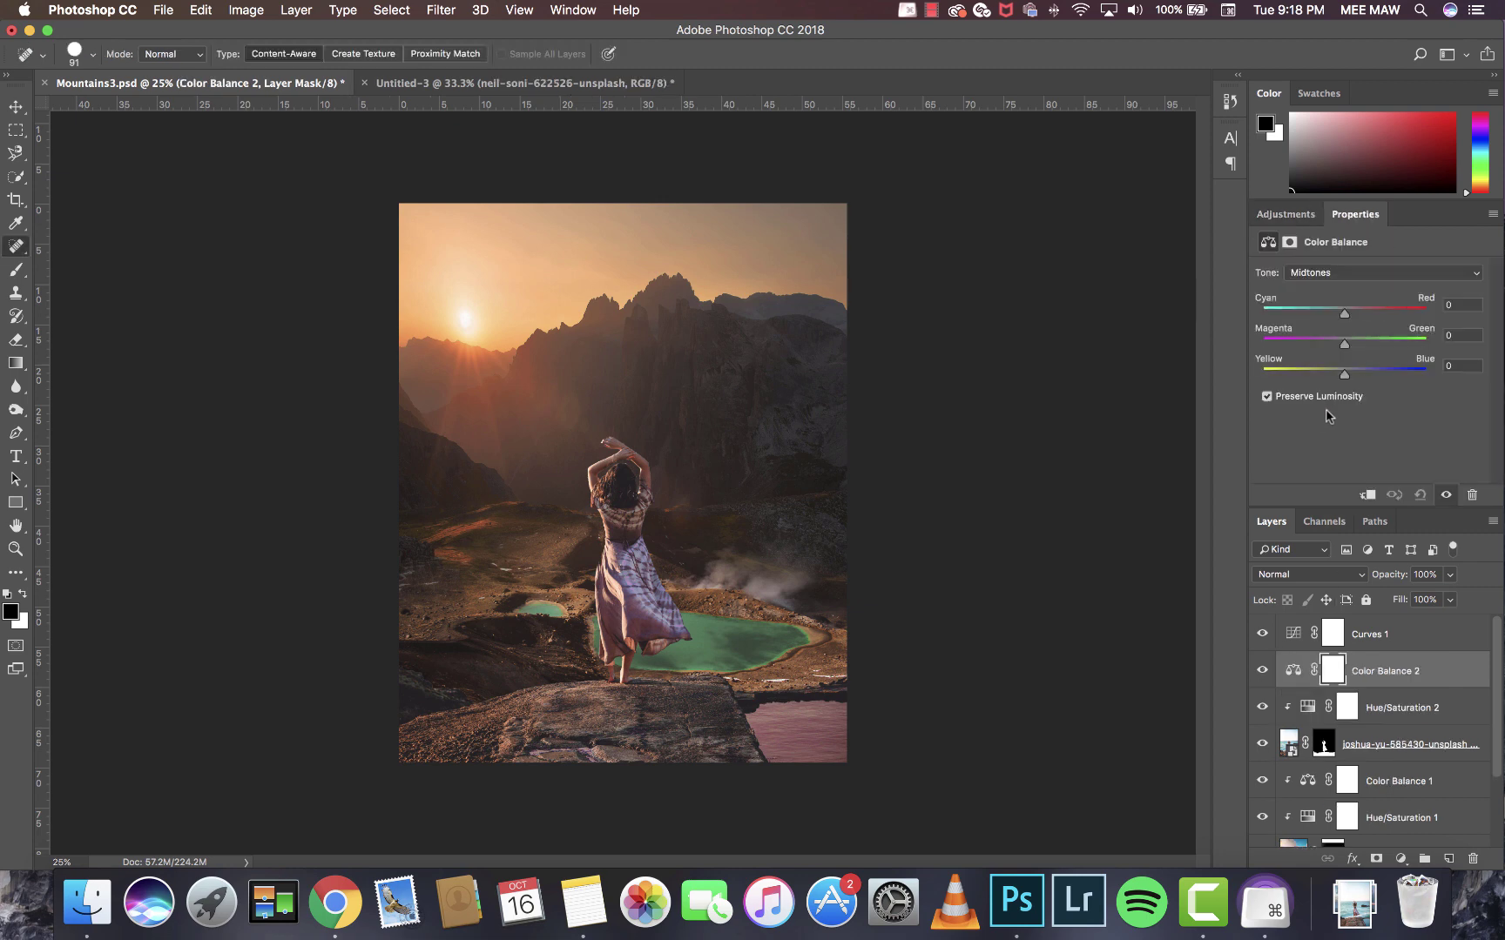
{"action": "left_click_drag", "start_coordinate": [1342, 315], "coordinate": [1353, 314]}
{"action": "left_click", "coordinate": [1369, 495]}
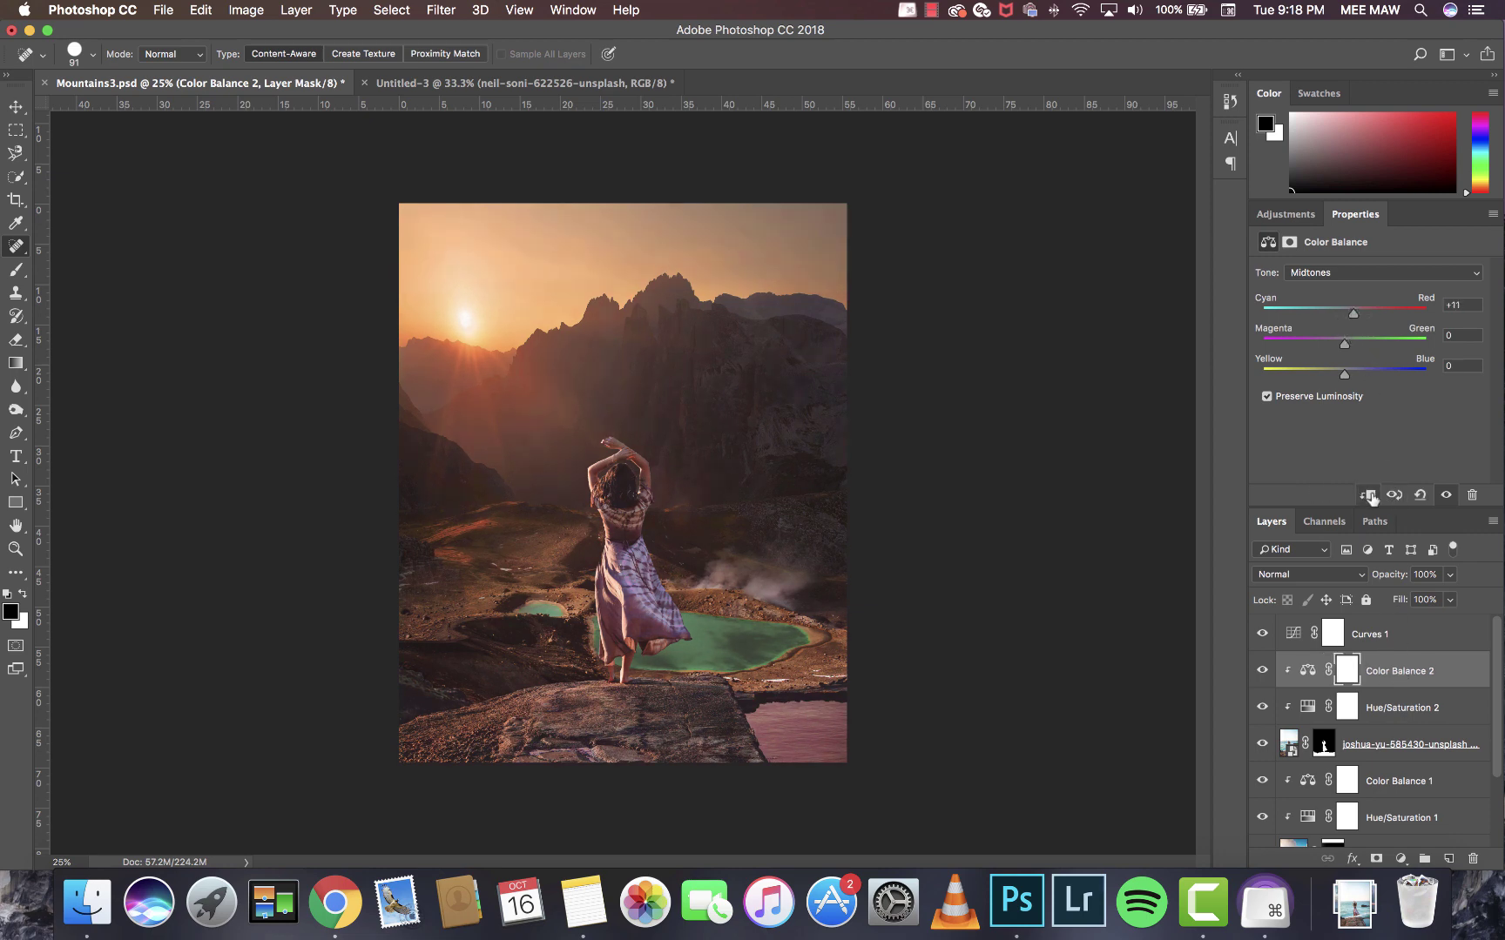
{"action": "left_click_drag", "start_coordinate": [1353, 313], "coordinate": [1365, 316]}
{"action": "left_click", "coordinate": [1295, 634]}
{"action": "left_click", "coordinate": [1369, 496]}
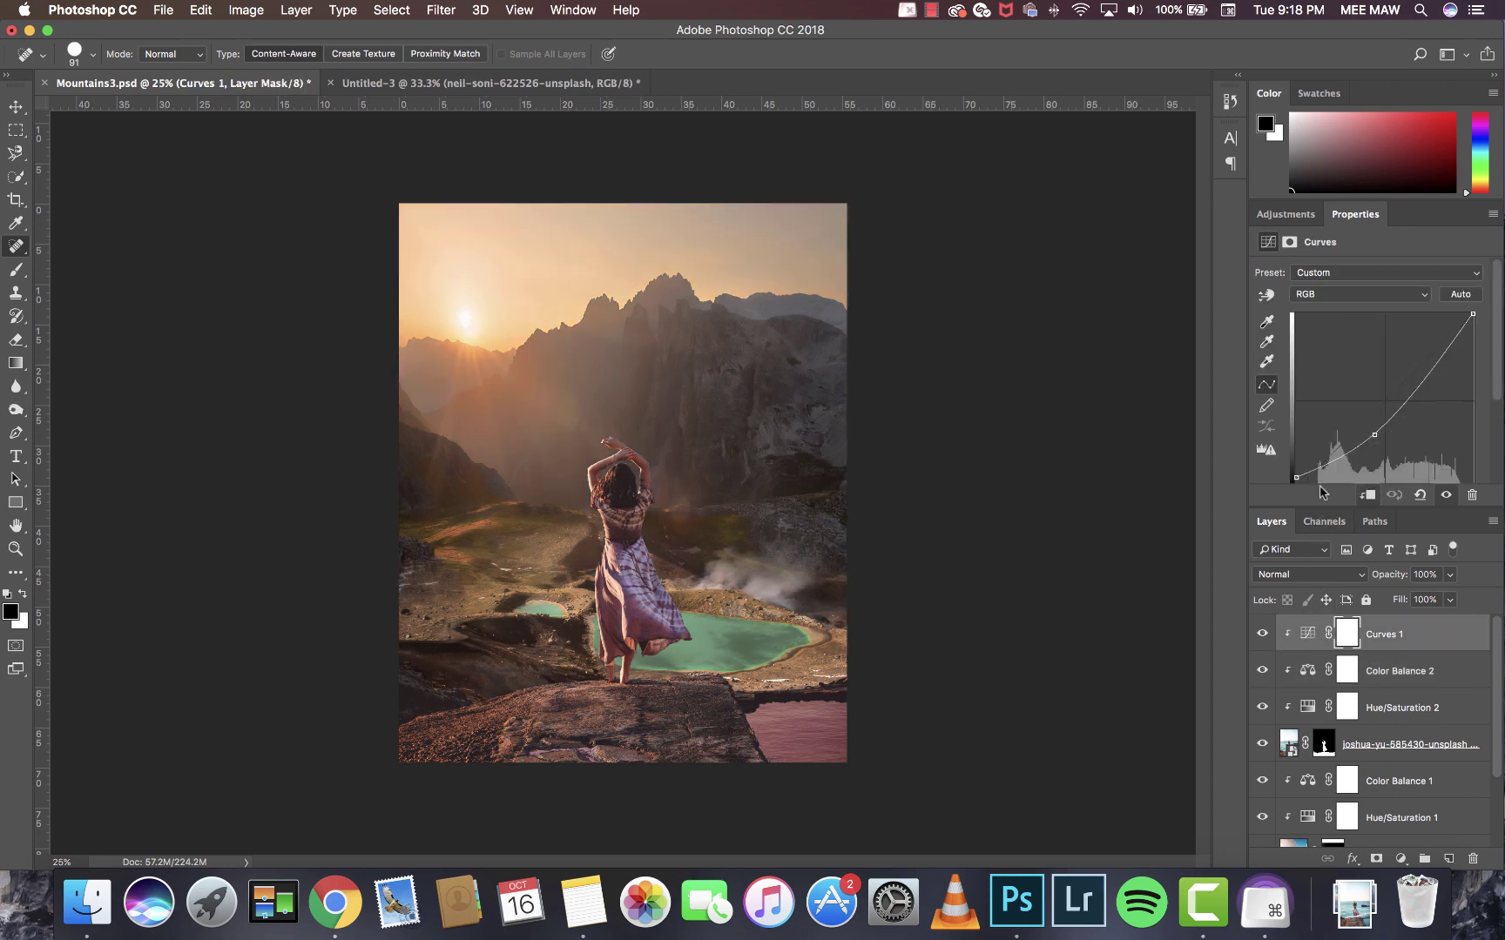
{"action": "right_click", "coordinate": [1319, 634]}
{"action": "left_click", "coordinate": [1353, 637]}
{"action": "left_click", "coordinate": [1300, 652], "text": "alt"}
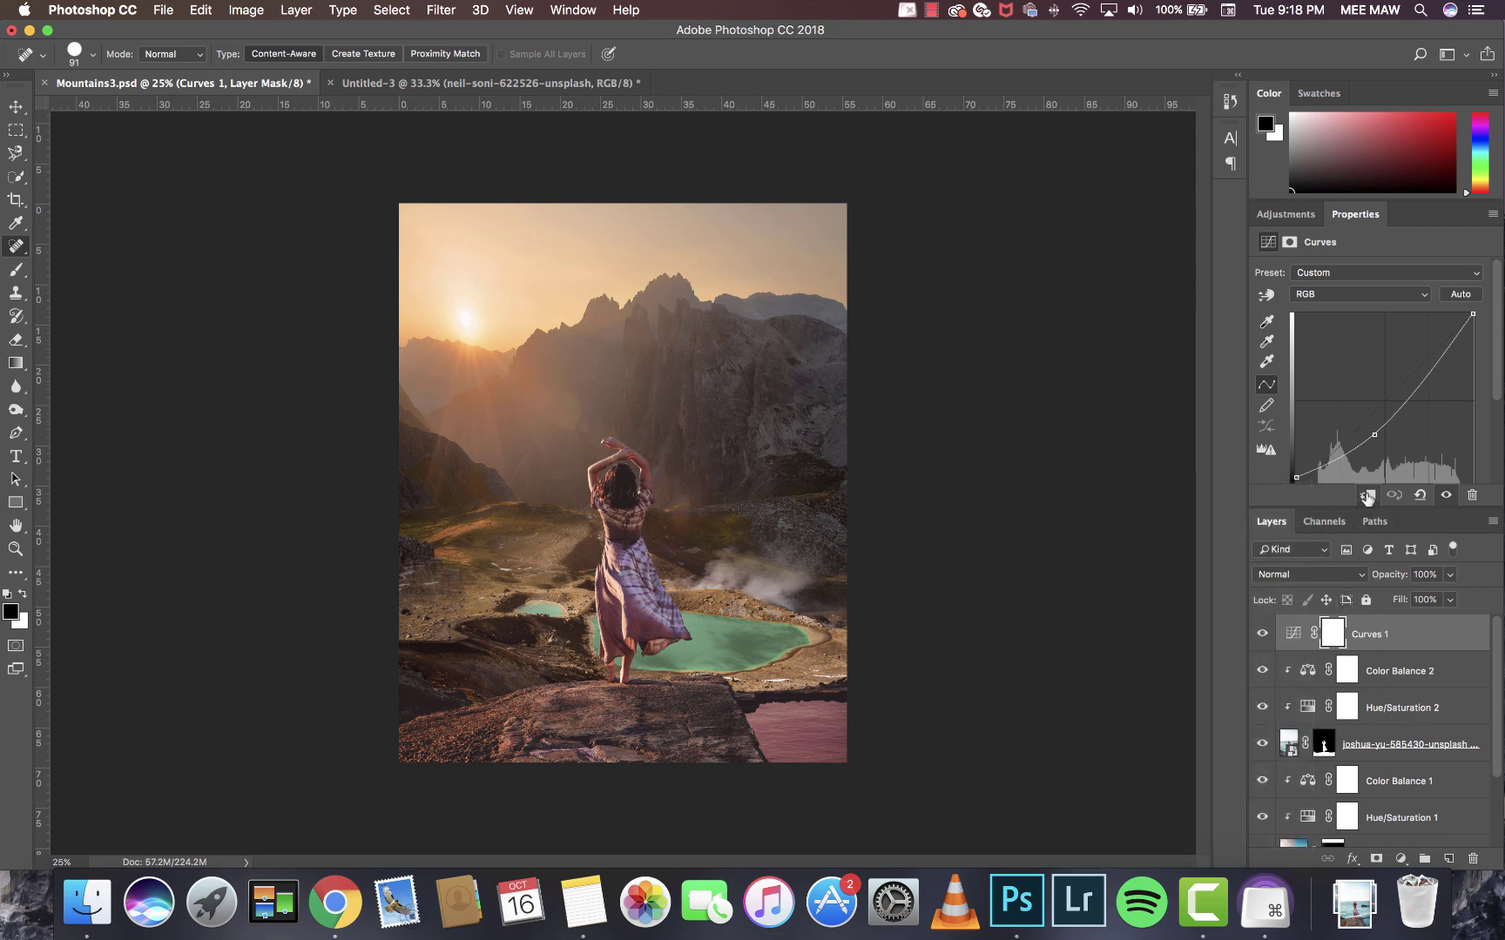
Add a second Curves adjustment layer directly above Color Balance 2 and raise its black point to output 9.
{"action": "left_click", "coordinate": [1305, 681]}
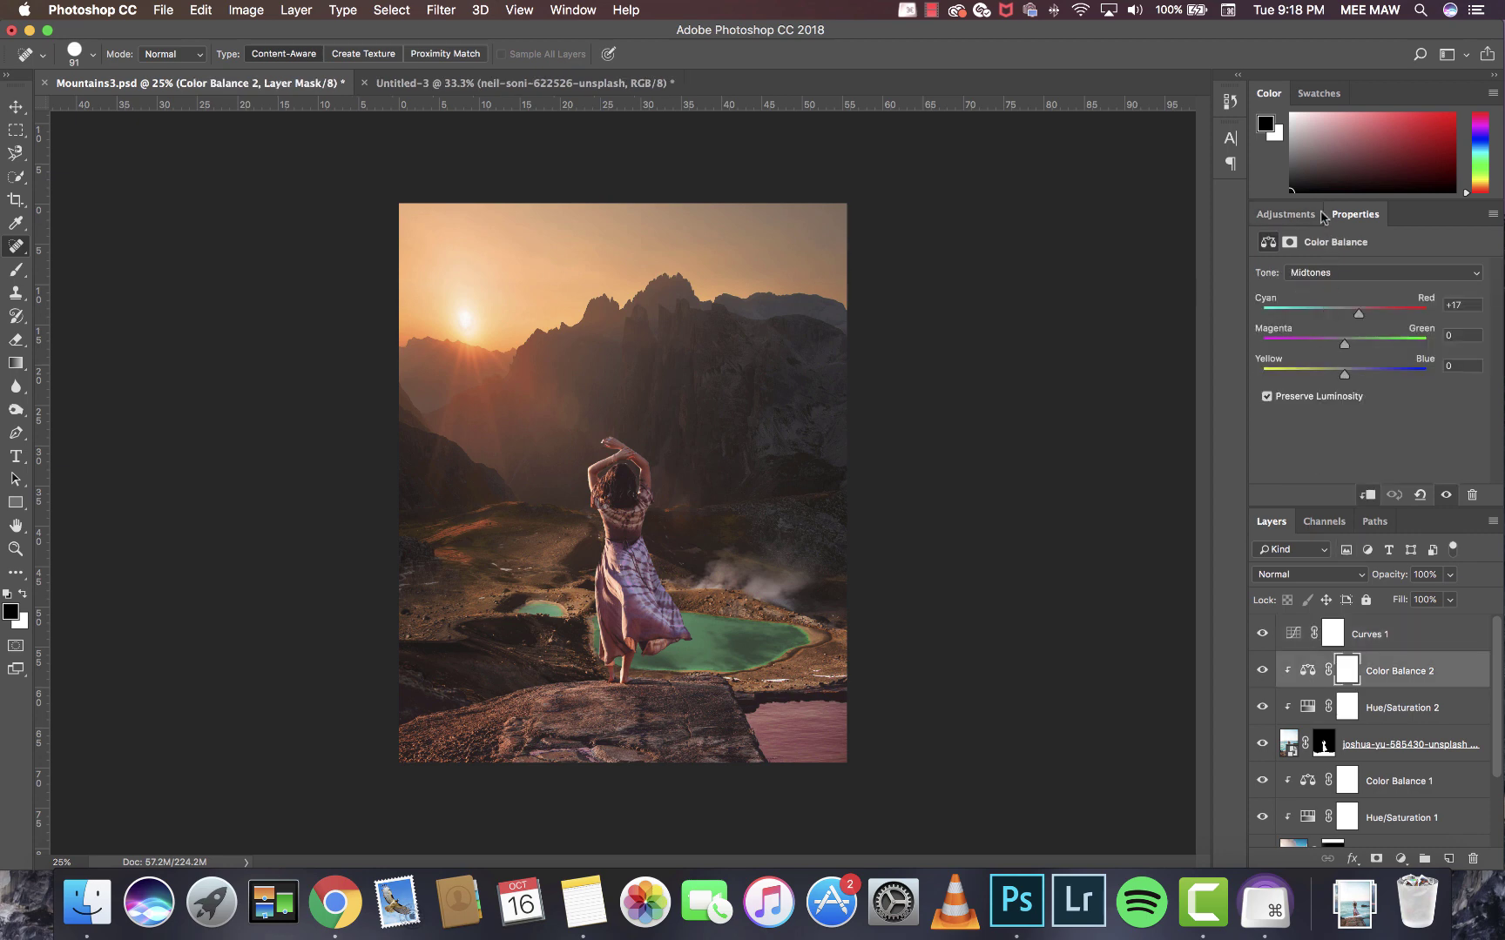
{"action": "left_click", "coordinate": [1285, 214]}
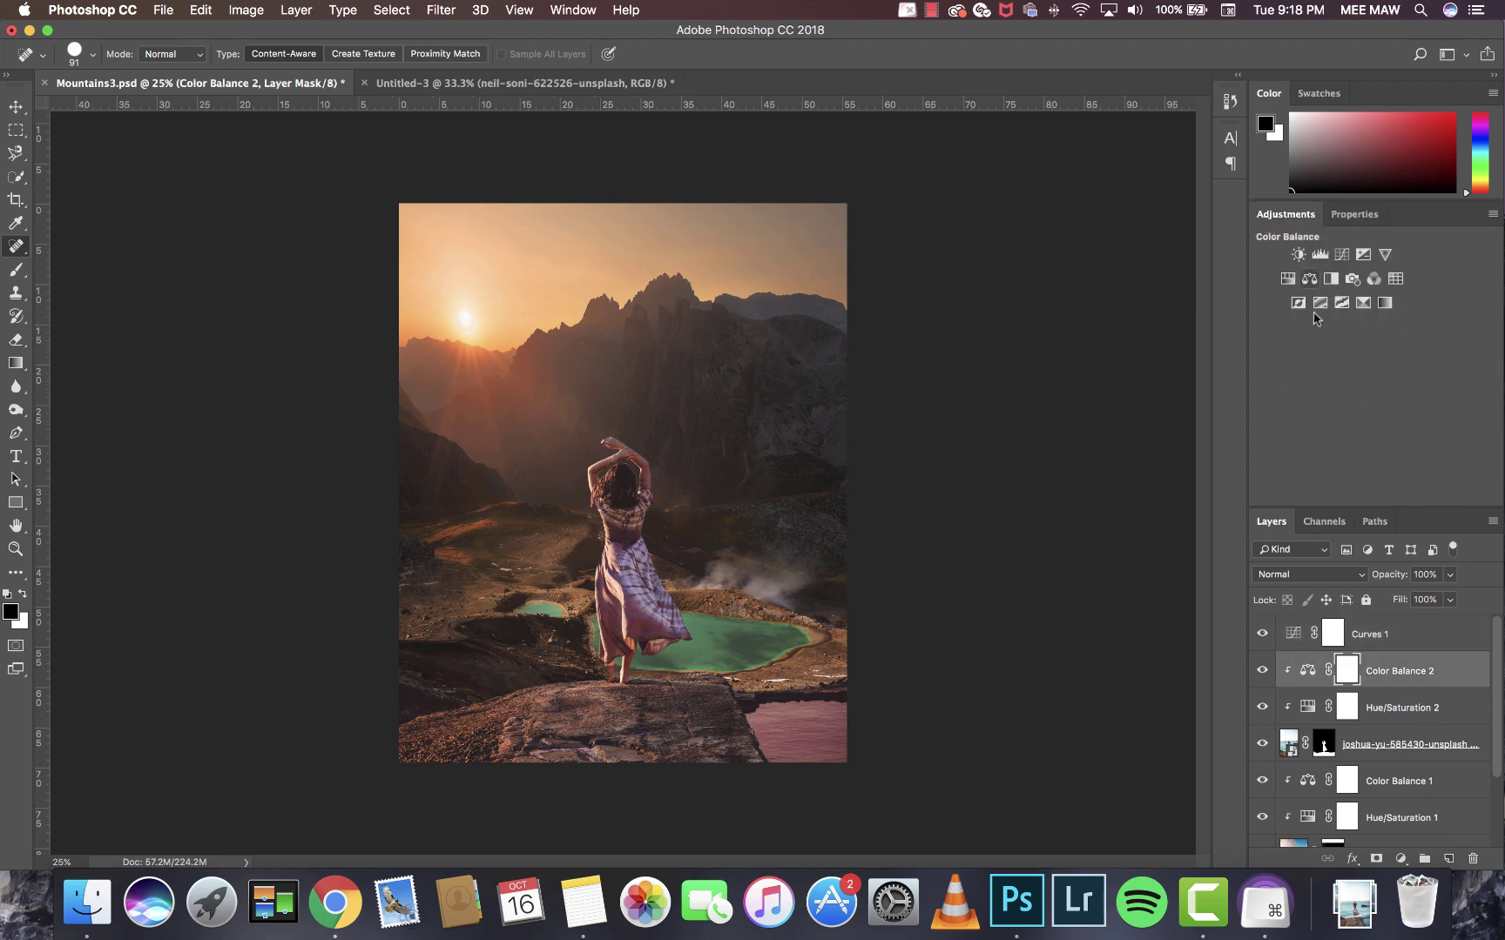
{"action": "left_click", "coordinate": [1341, 254]}
{"action": "scroll", "coordinate": [1280, 365], "scroll_direction": "down", "scroll_amount": 2}
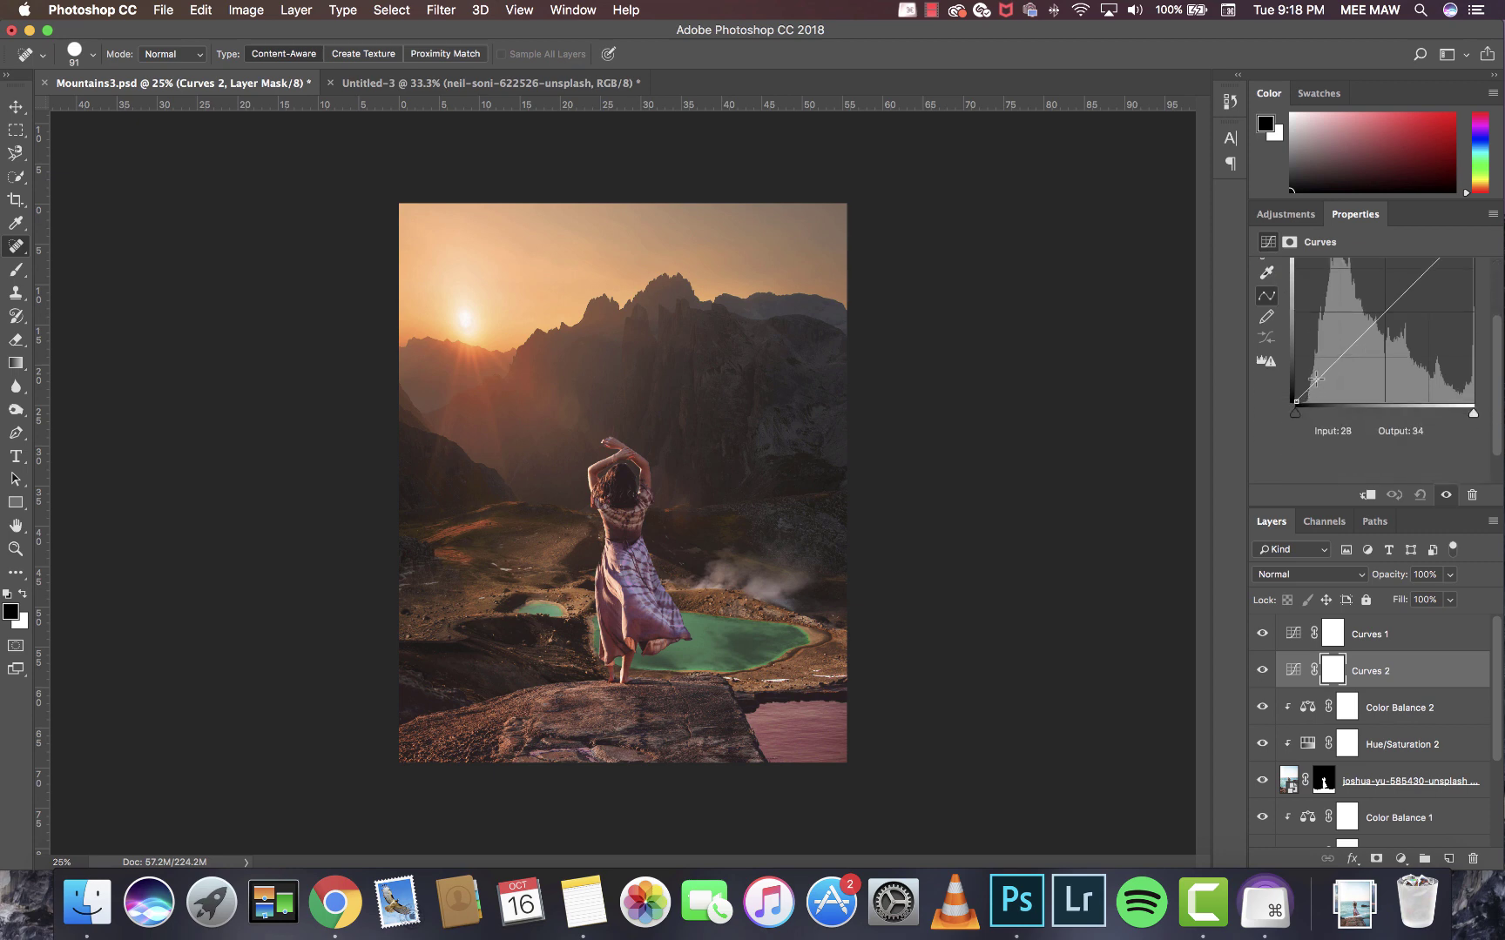
{"action": "left_click_drag", "start_coordinate": [1295, 400], "coordinate": [1296, 397]}
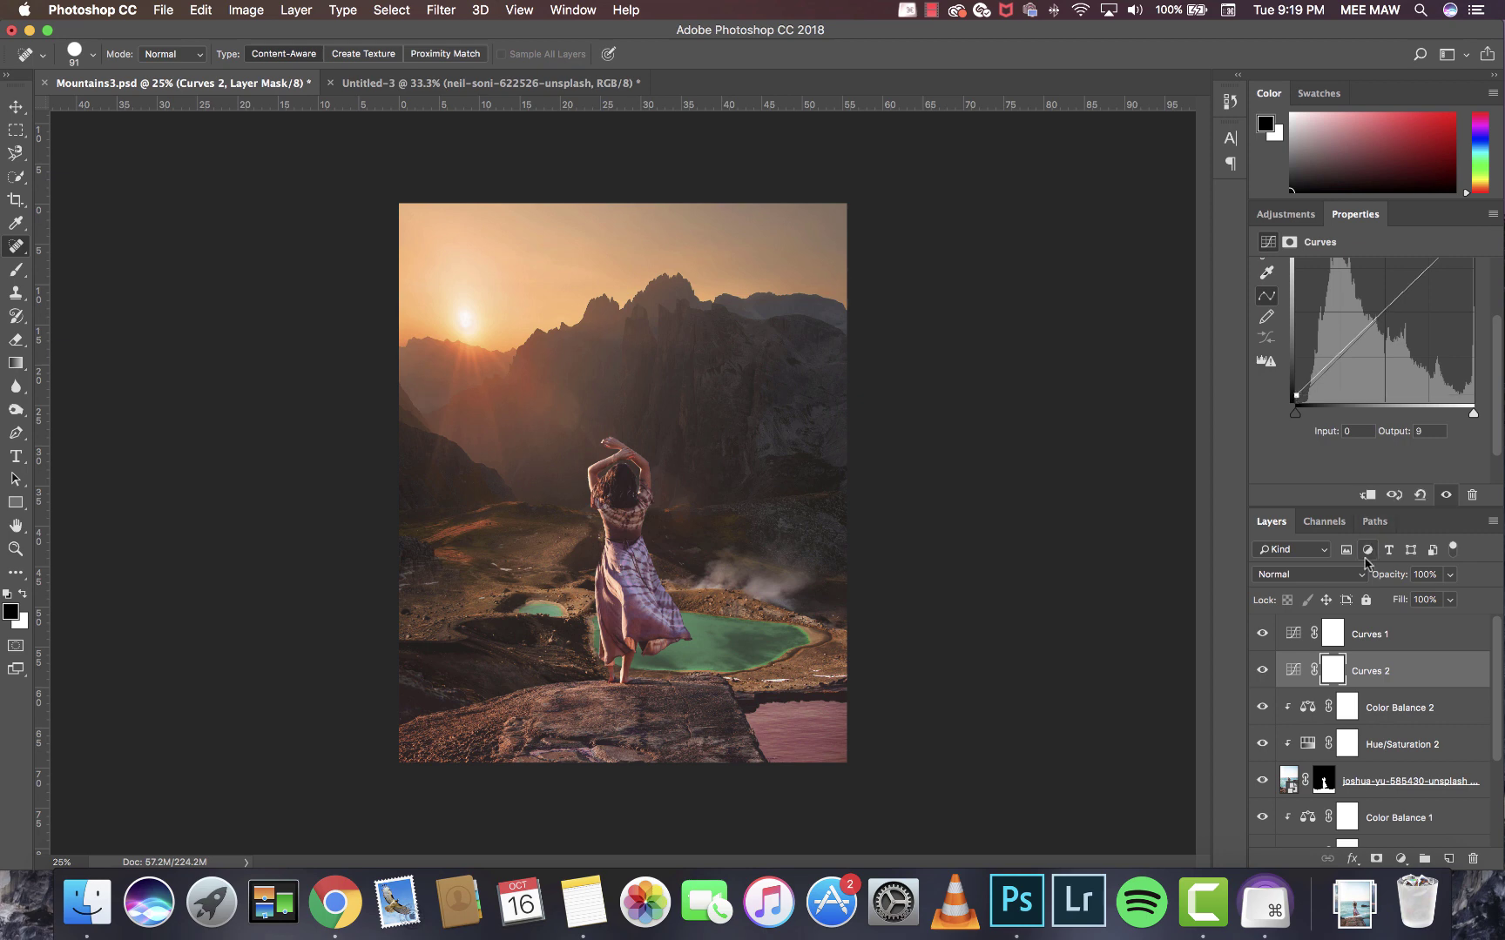
Set the black point of the topmost Curves layer to output 27 and raise its midtone point slightly.
{"action": "left_click", "coordinate": [1300, 632]}
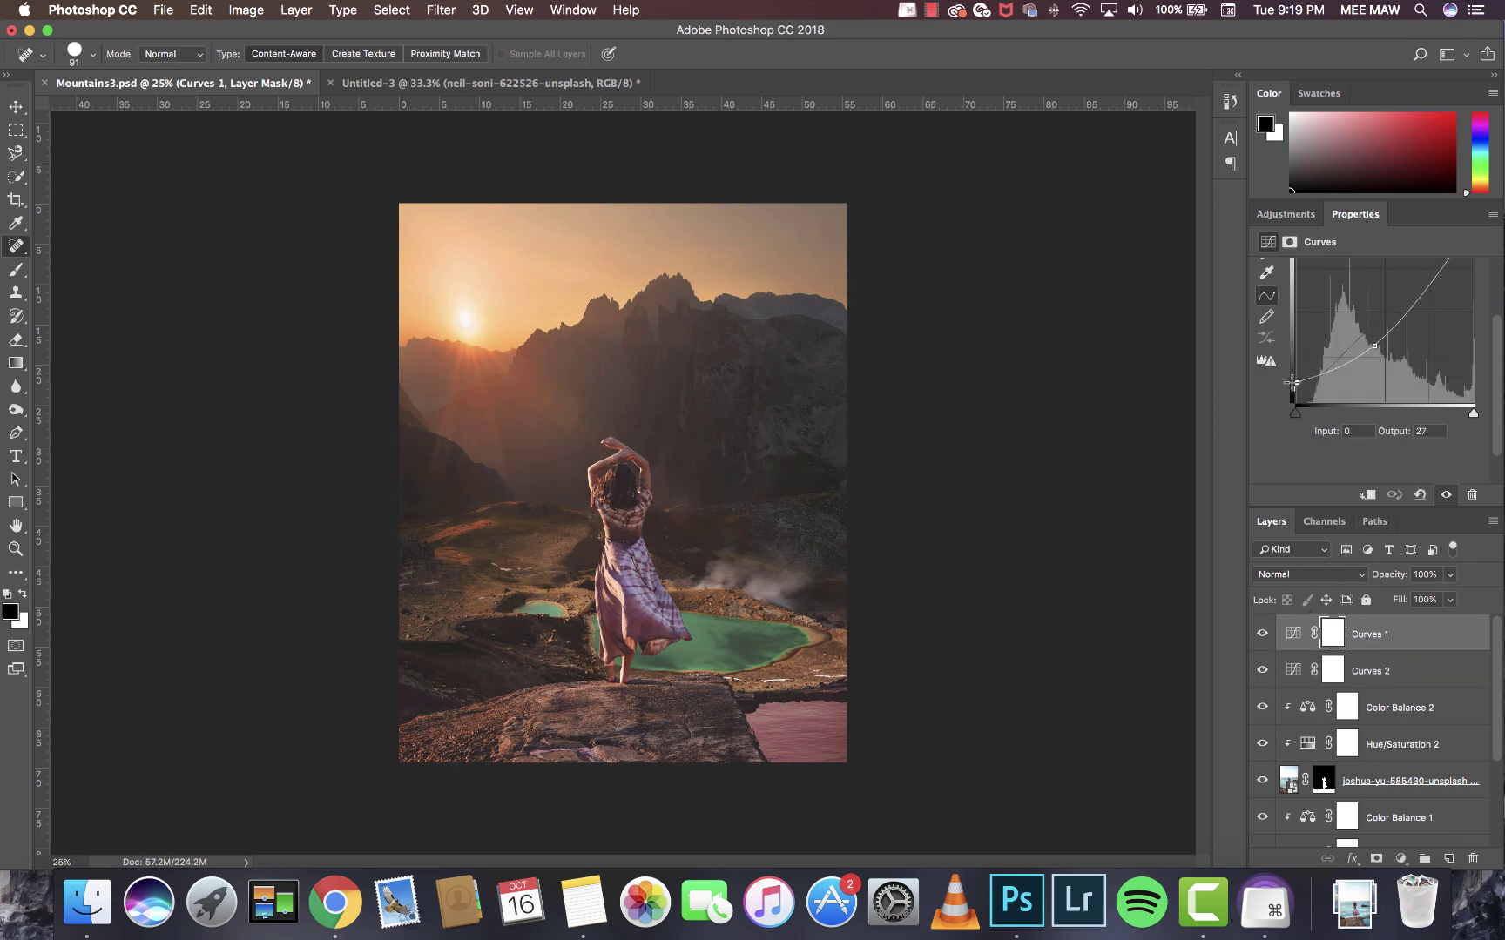
{"action": "scroll", "coordinate": [1393, 395], "scroll_direction": "up", "scroll_amount": 2}
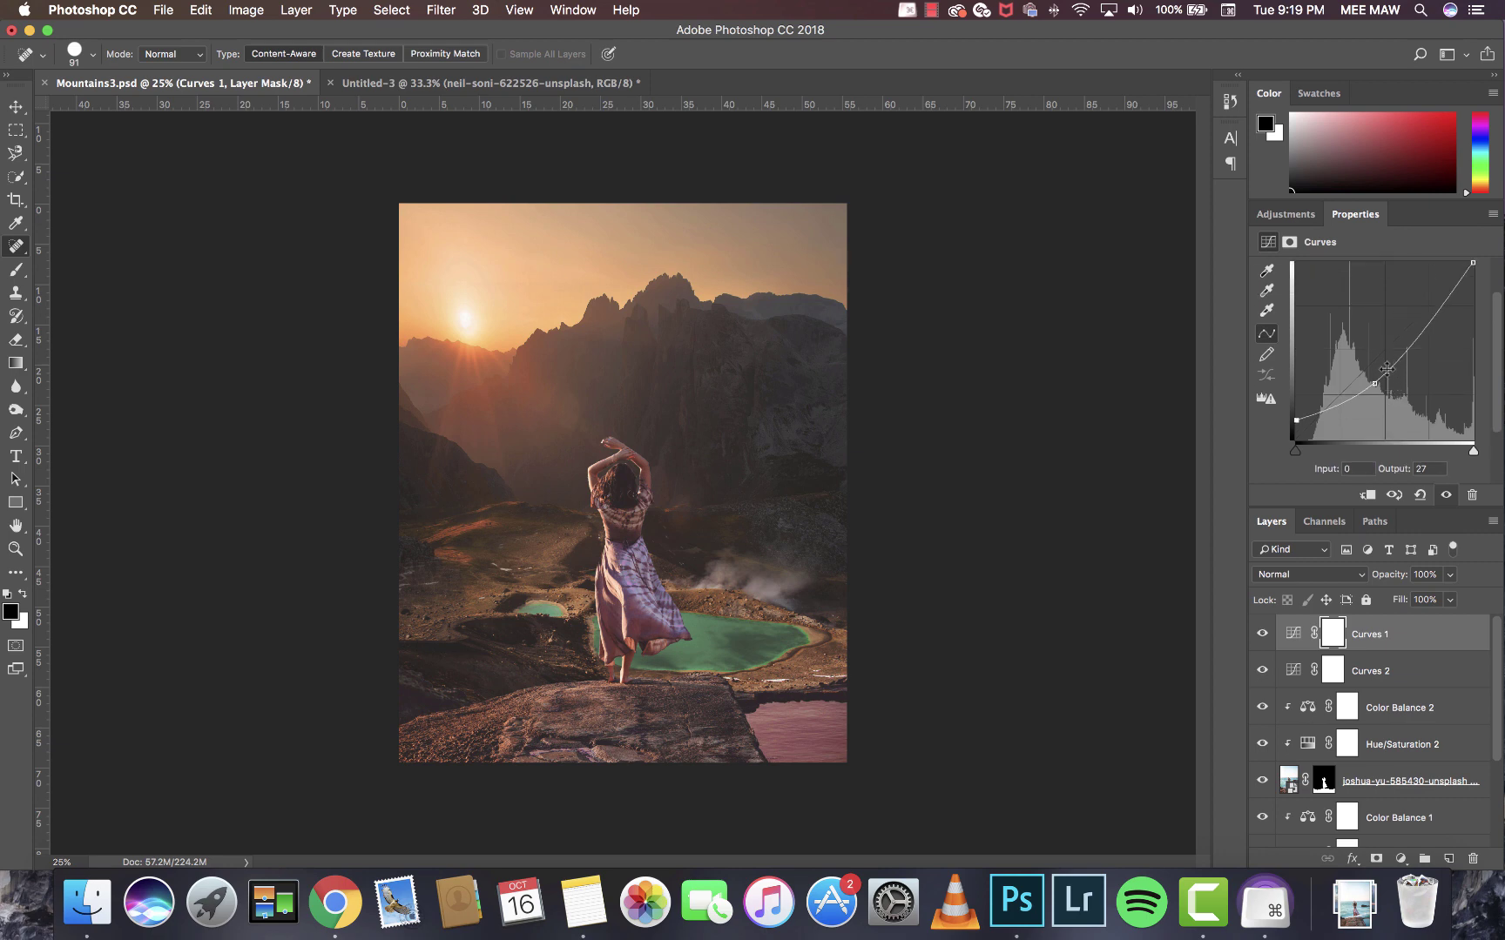
{"action": "left_click_drag", "start_coordinate": [1375, 383], "coordinate": [1384, 376]}
Squash the woman-and-rock layer vertically from its top edge to a height of 73.38 cm.
{"action": "left_click", "coordinate": [1261, 781]}
{"action": "left_click", "coordinate": [1261, 782]}
{"action": "left_click", "coordinate": [1287, 781]}
{"action": "key", "text": "super+t"}
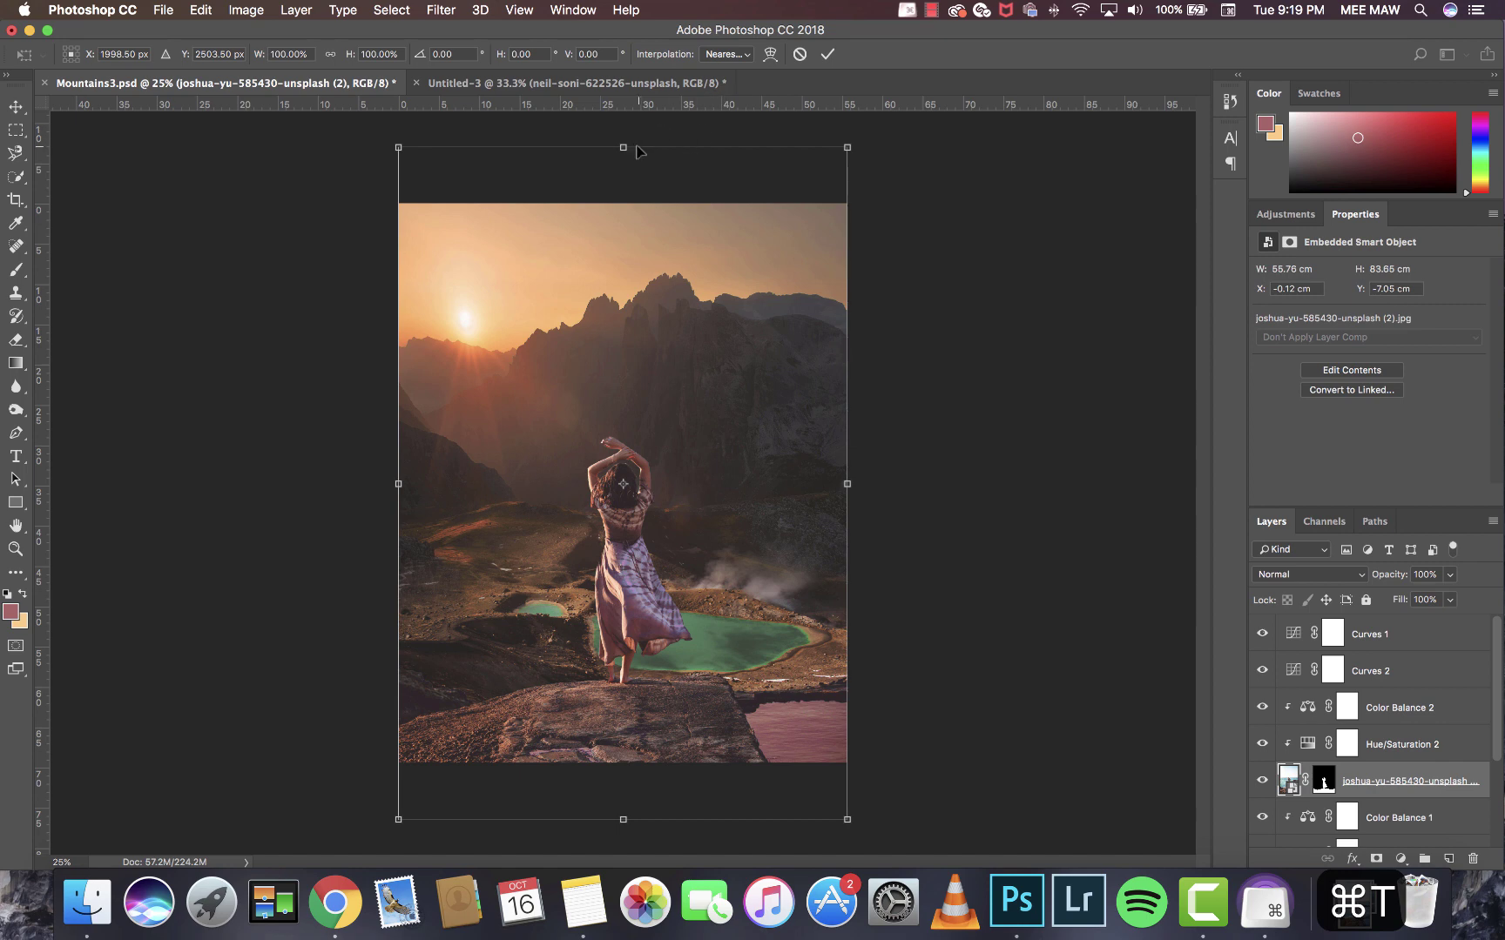
{"action": "mouse_move", "coordinate": [628, 137]}
{"action": "left_mouse_down"}
{"action": "mouse_move", "coordinate": [629, 124]}
{"action": "mouse_move", "coordinate": [636, 227]}
{"action": "left_mouse_up"}
{"action": "key", "text": "Return"}
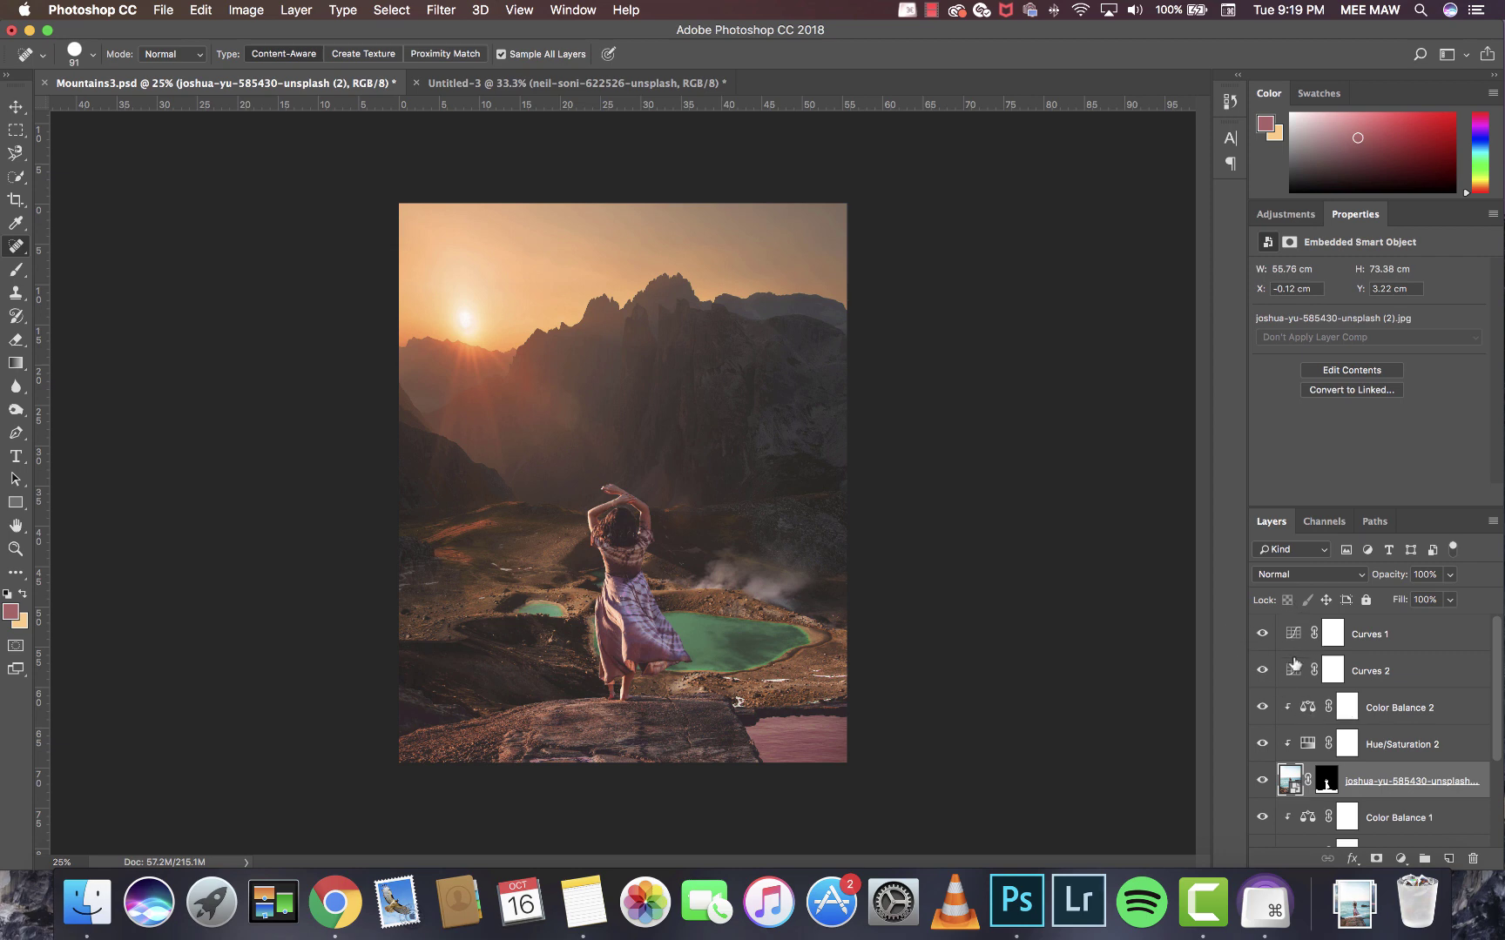
Clip Curves 2 to the woman-and-rock layer and move its black point inward to the start of the histogram to deepen the shadows.
{"action": "left_click", "coordinate": [1376, 681]}
{"action": "key", "text": "super+alt+g"}
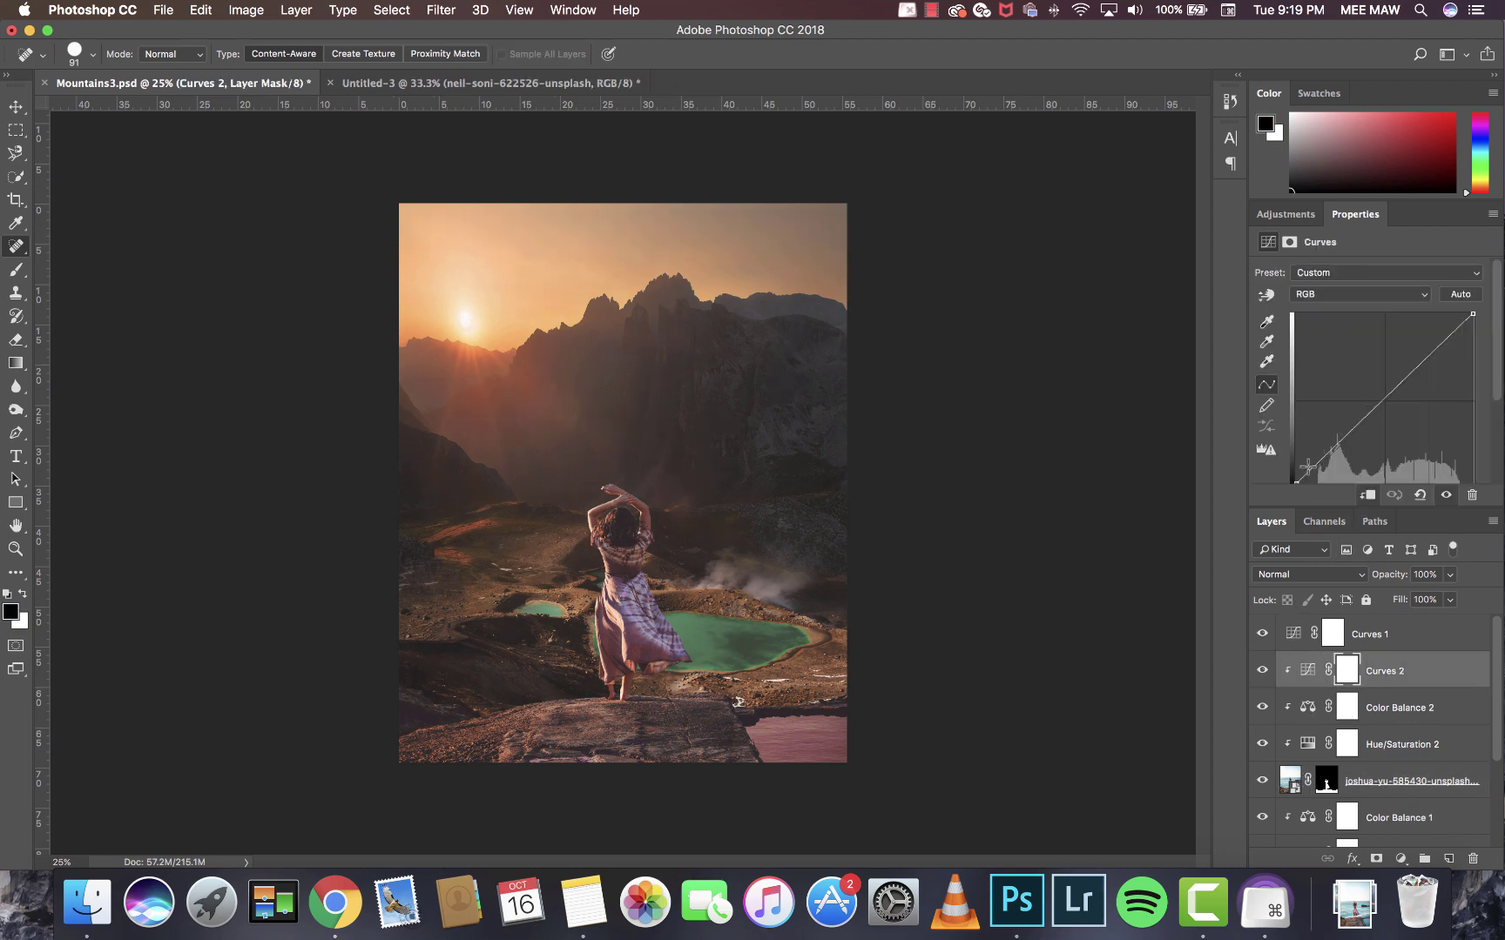
{"action": "scroll", "coordinate": [1300, 468], "scroll_direction": "down", "scroll_amount": 2}
{"action": "left_click_drag", "start_coordinate": [1295, 449], "coordinate": [1319, 471]}
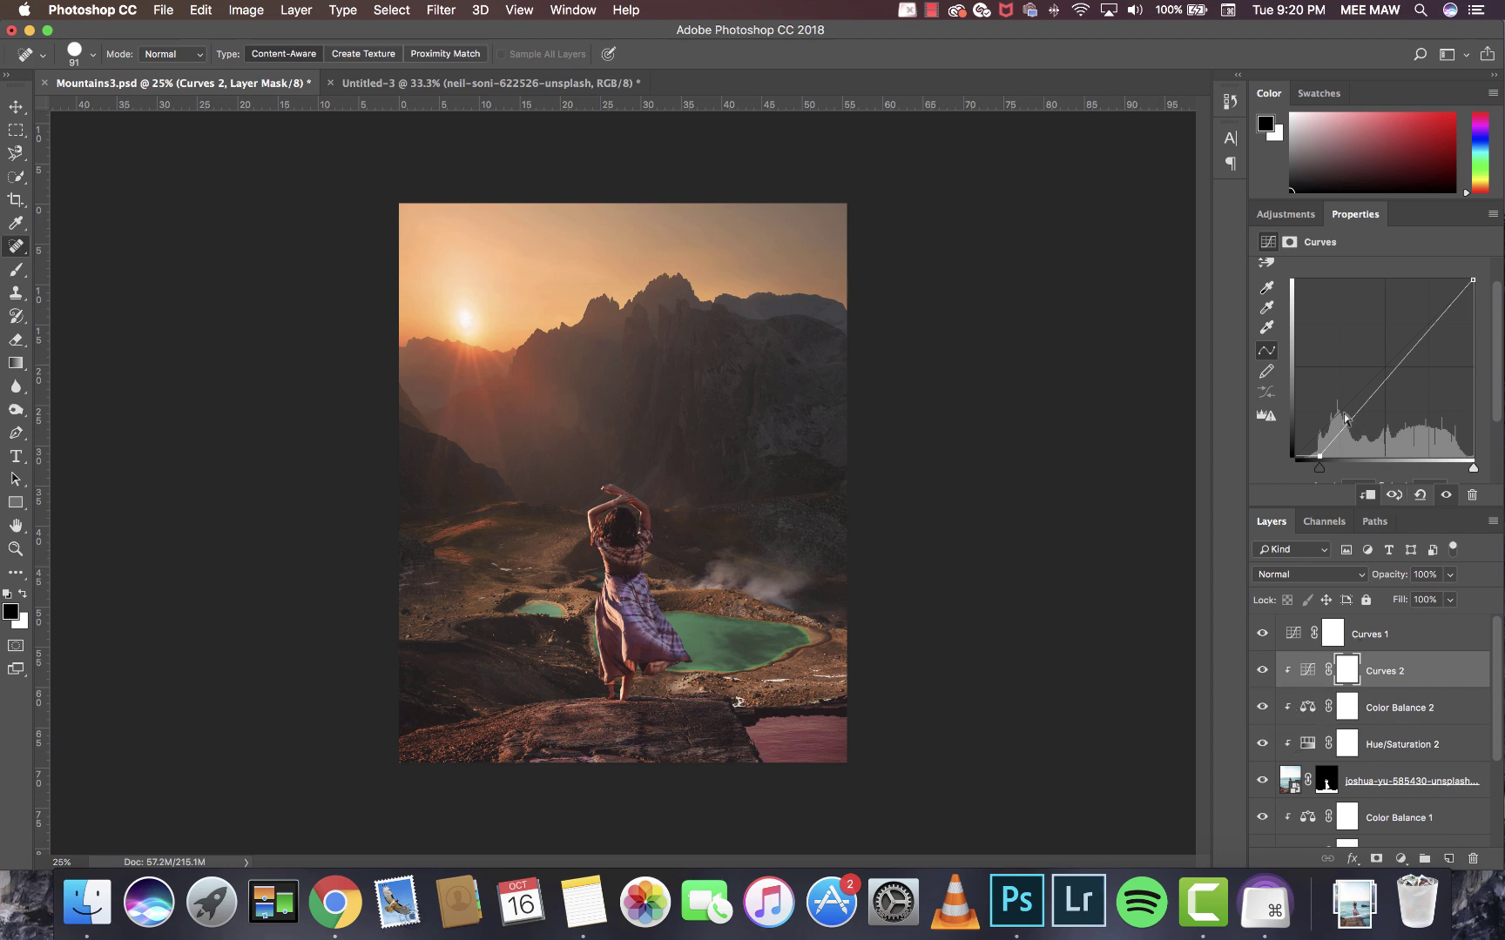
{"action": "left_click", "coordinate": [1298, 746]}
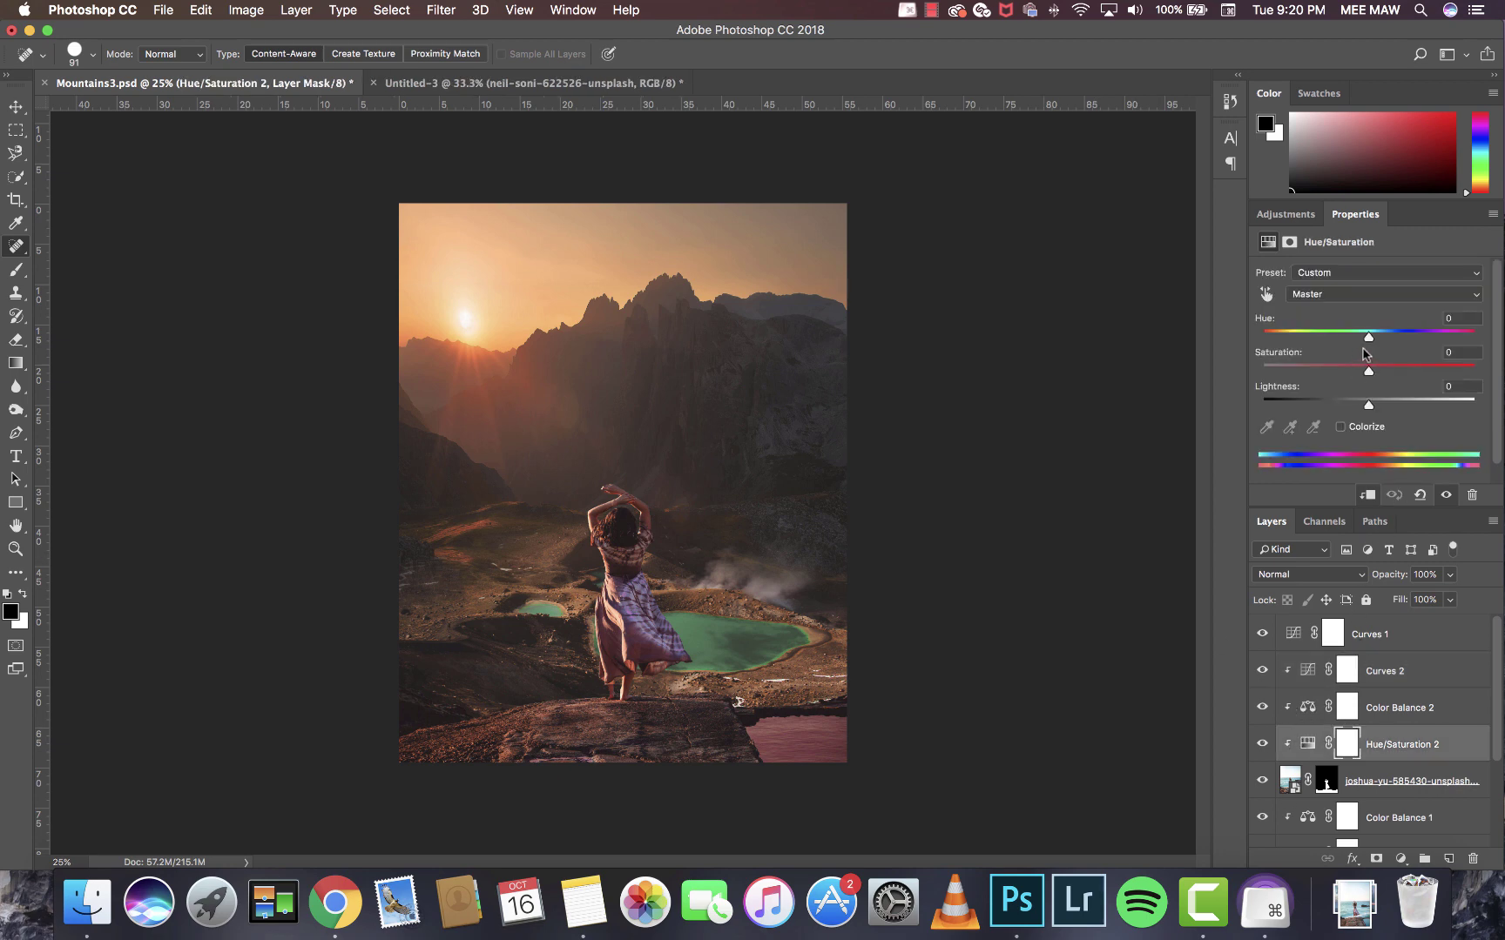
{"action": "left_click_drag", "start_coordinate": [1368, 337], "coordinate": [1242, 344]}
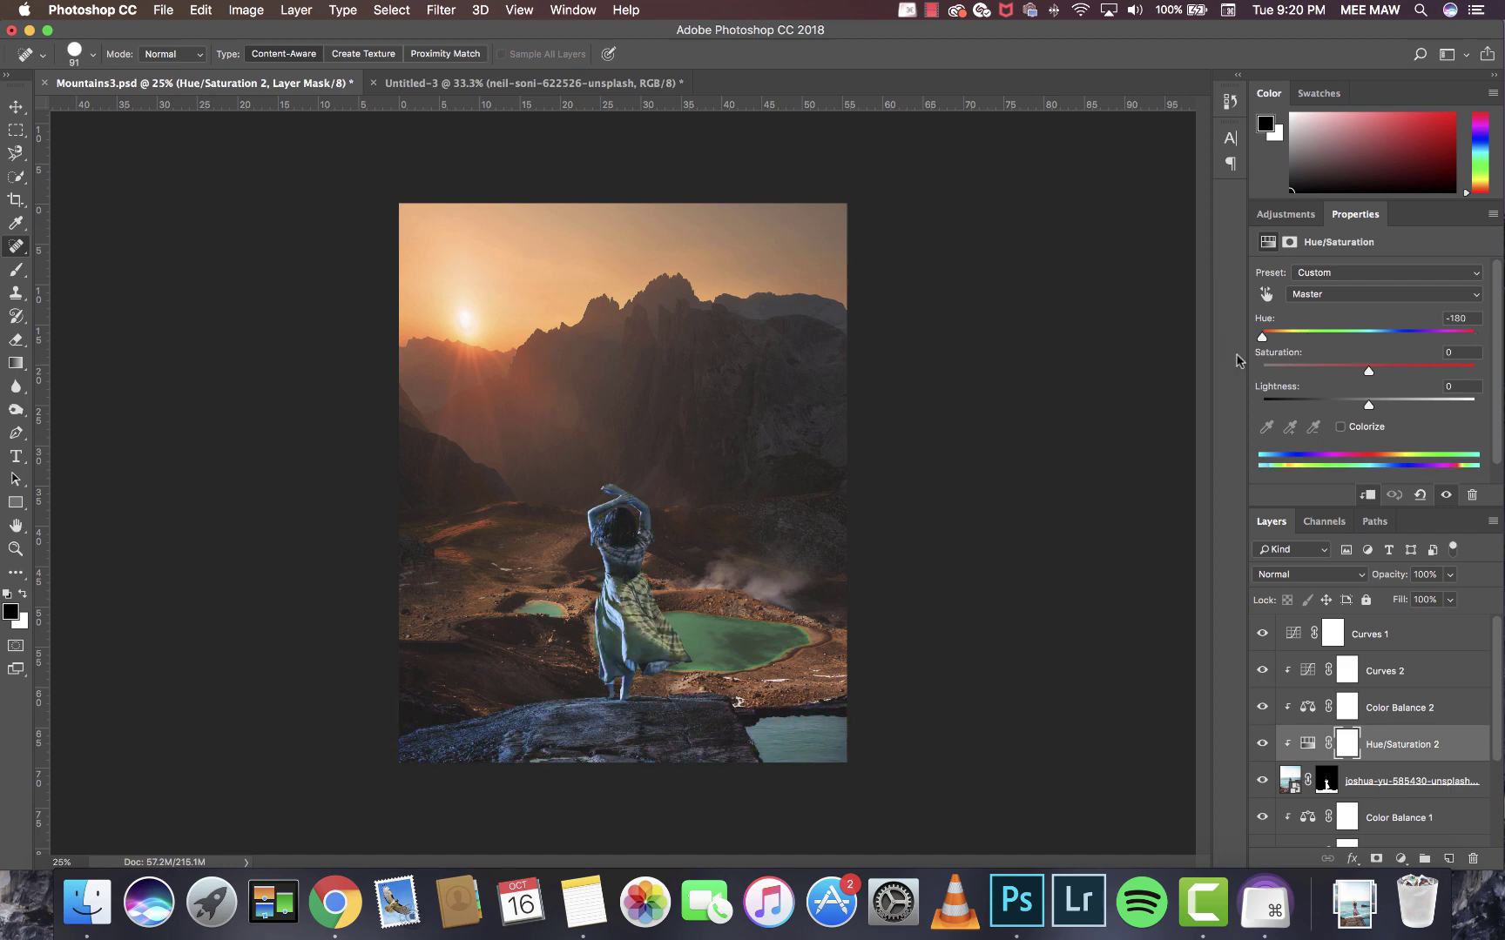
{"action": "key", "text": "super+z"}
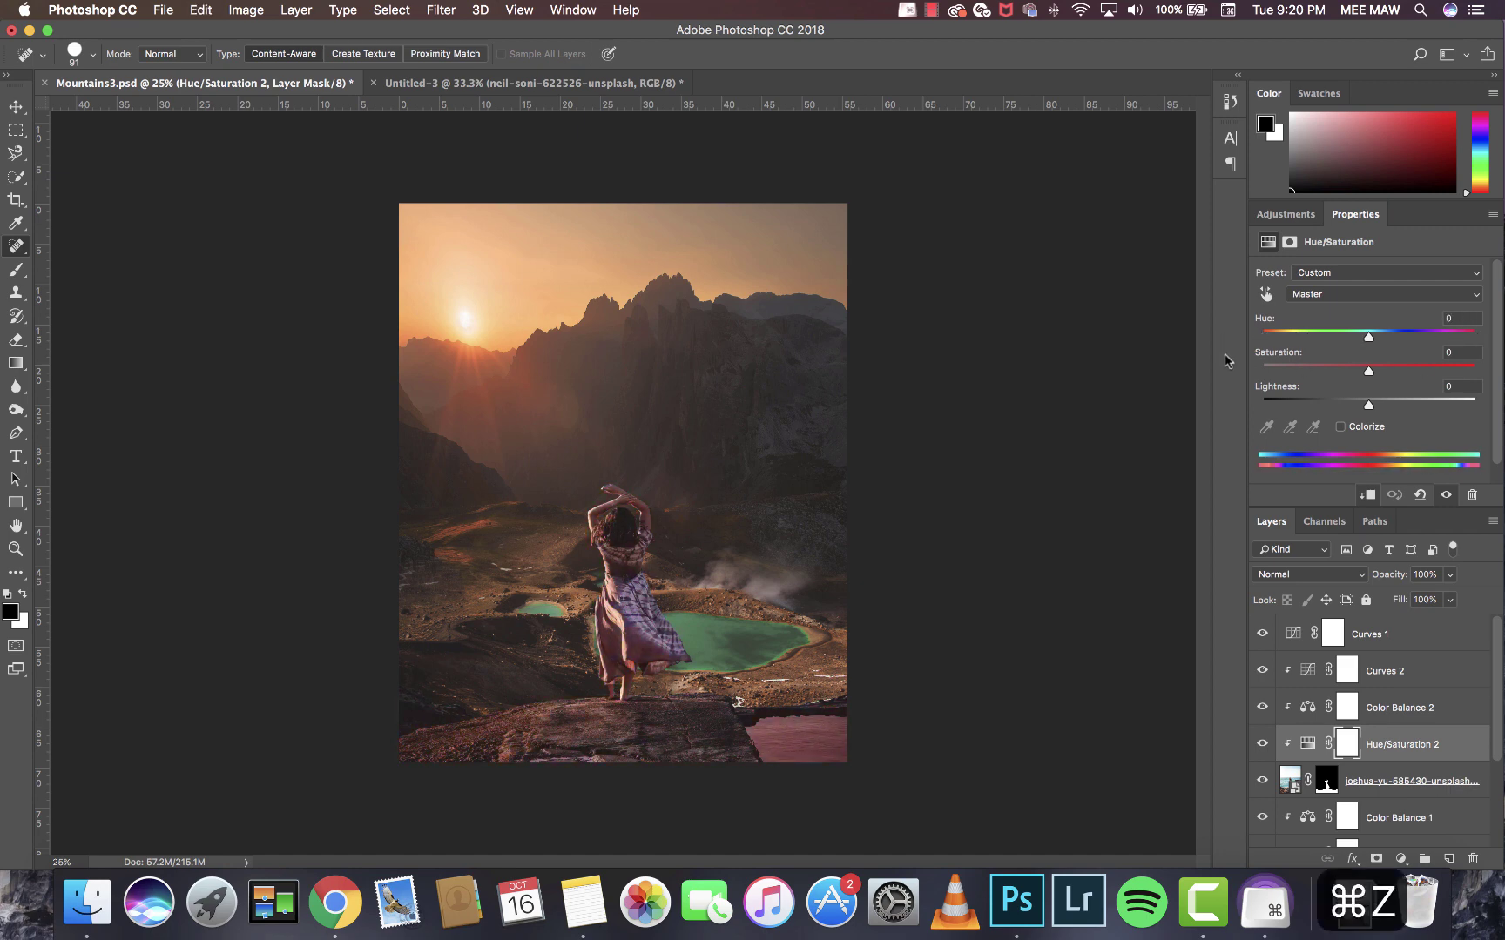
Try a Cyans hue of +13 and saturation of -21 in the Hue/Saturation 2 adjustment.
{"action": "left_click", "coordinate": [1267, 295]}
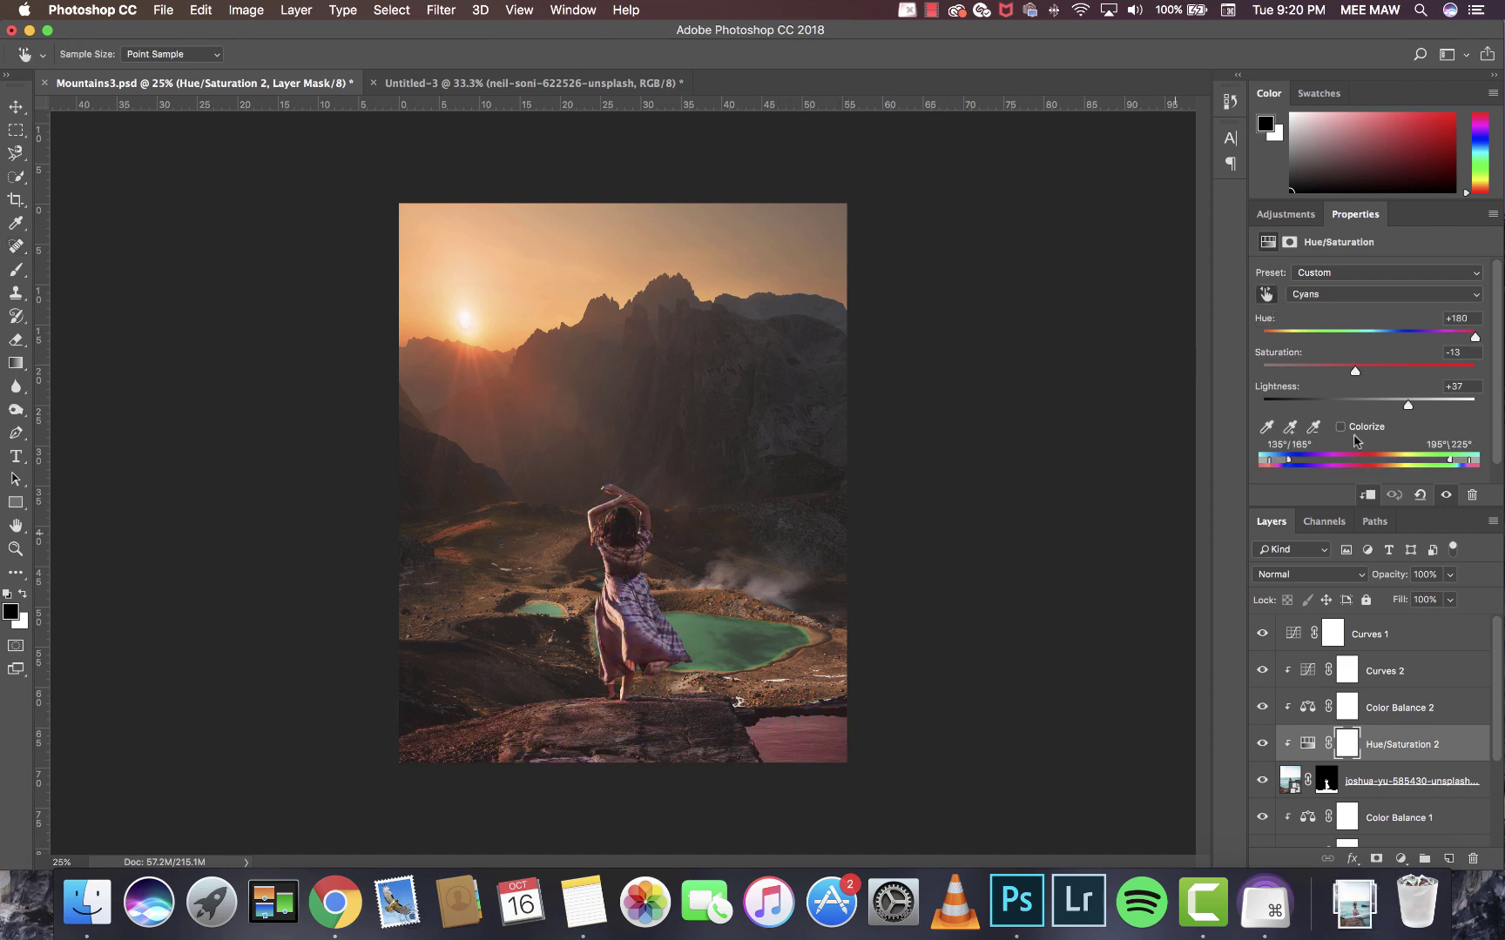
{"action": "left_click_drag", "start_coordinate": [1355, 370], "coordinate": [1346, 372]}
{"action": "left_click_drag", "start_coordinate": [1474, 337], "coordinate": [1378, 333]}
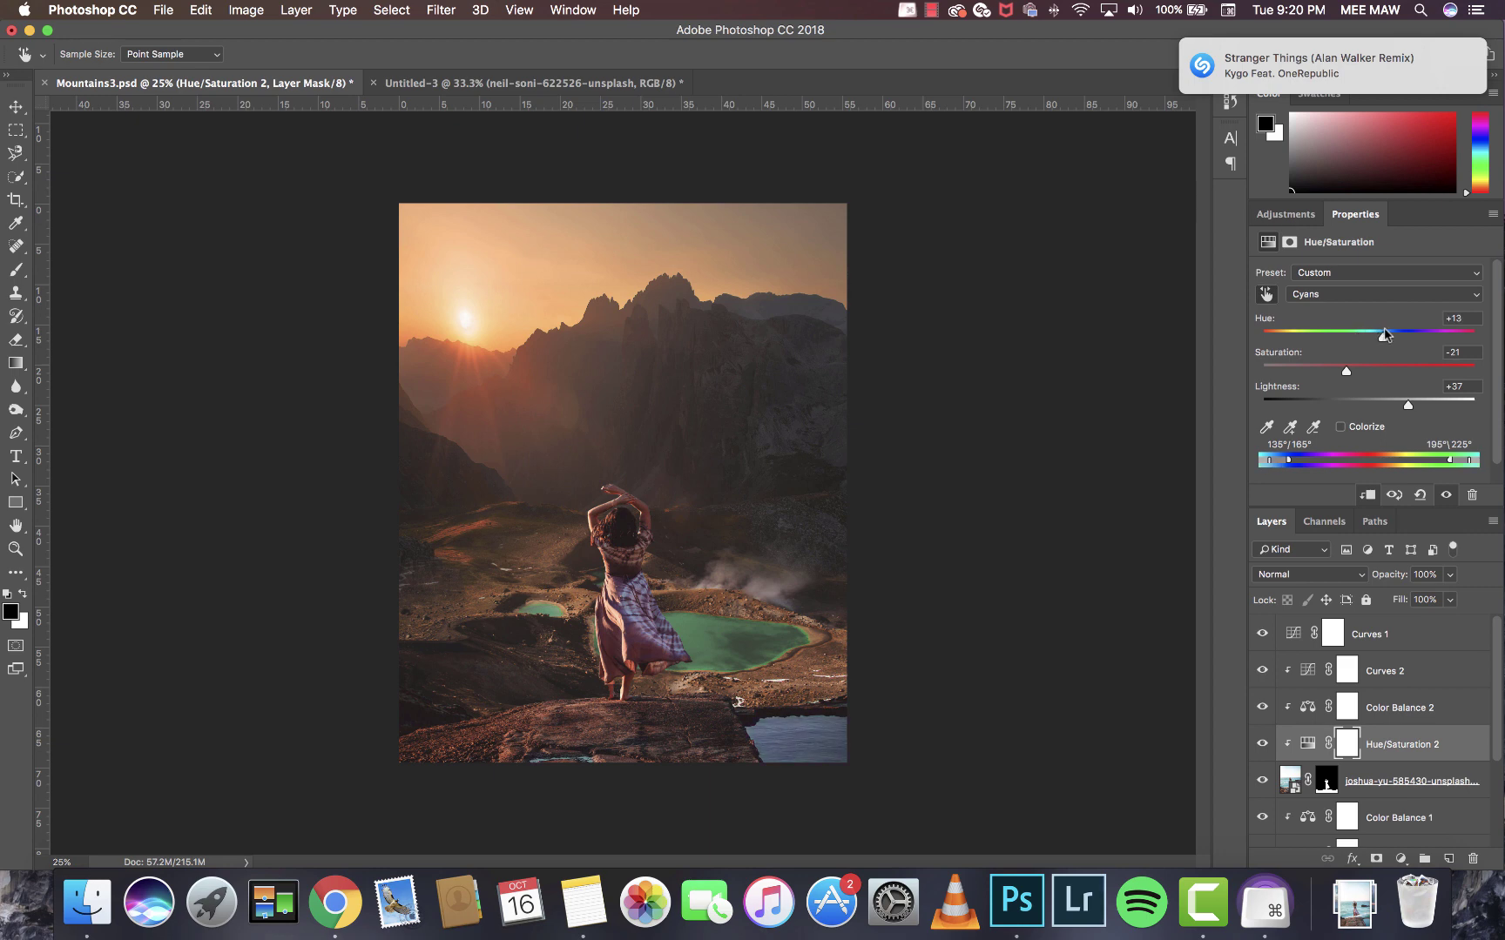
{"action": "left_click", "coordinate": [1469, 316]}
Reset the Hue/Saturation 2 adjustment, then sample the water and set the Cyans to hue -33 and saturation -19.
{"action": "left_click", "coordinate": [1420, 493]}
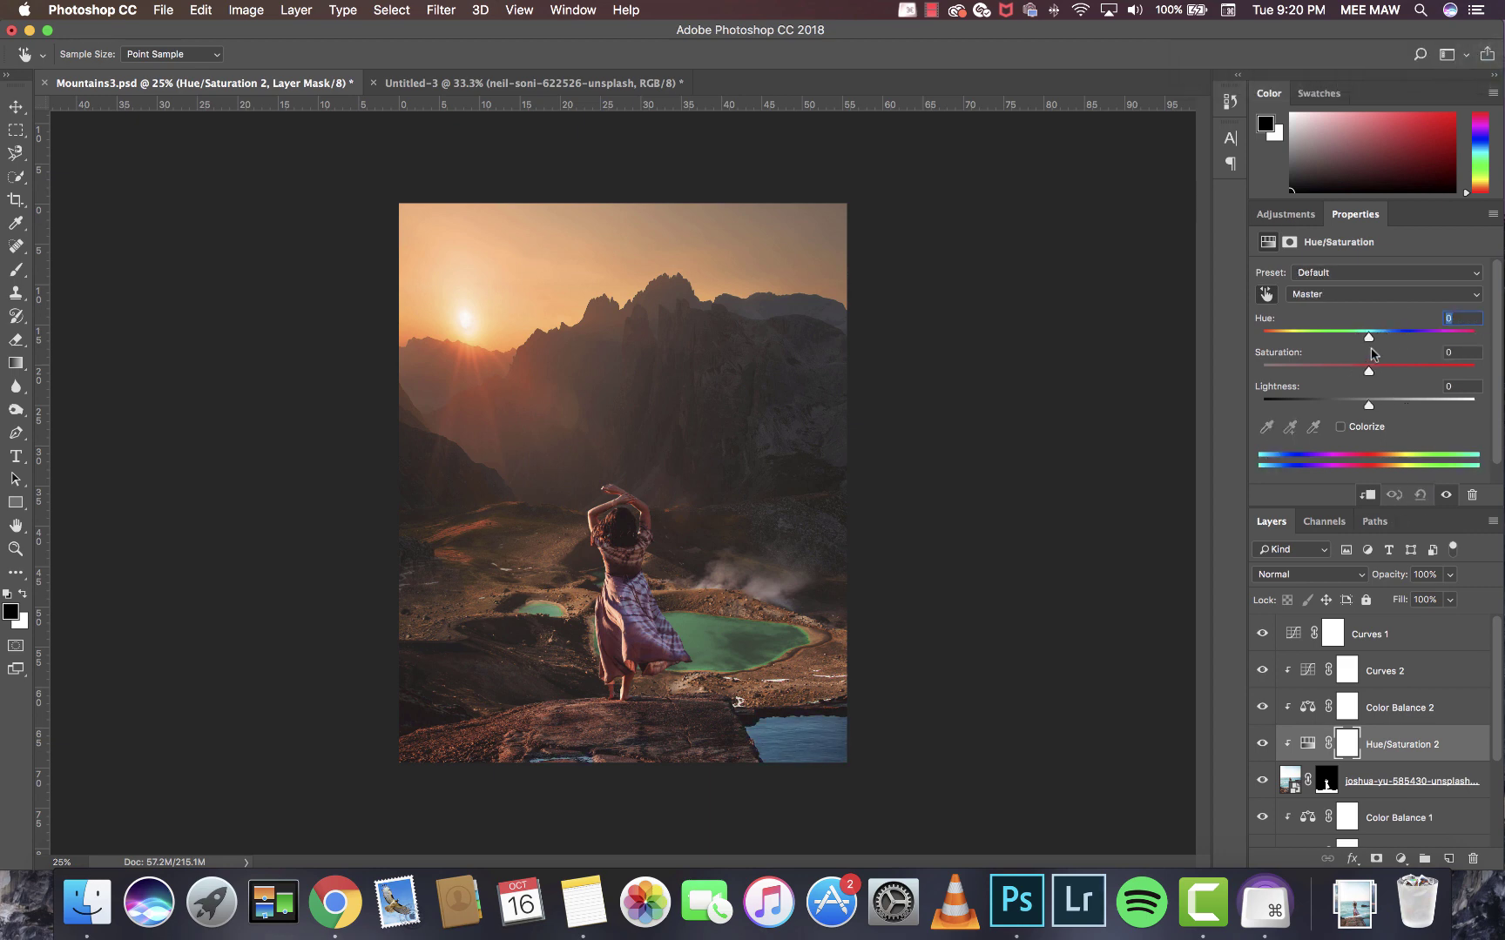
{"action": "left_click_drag", "start_coordinate": [1364, 340], "coordinate": [1434, 337]}
{"action": "key", "text": "super+z"}
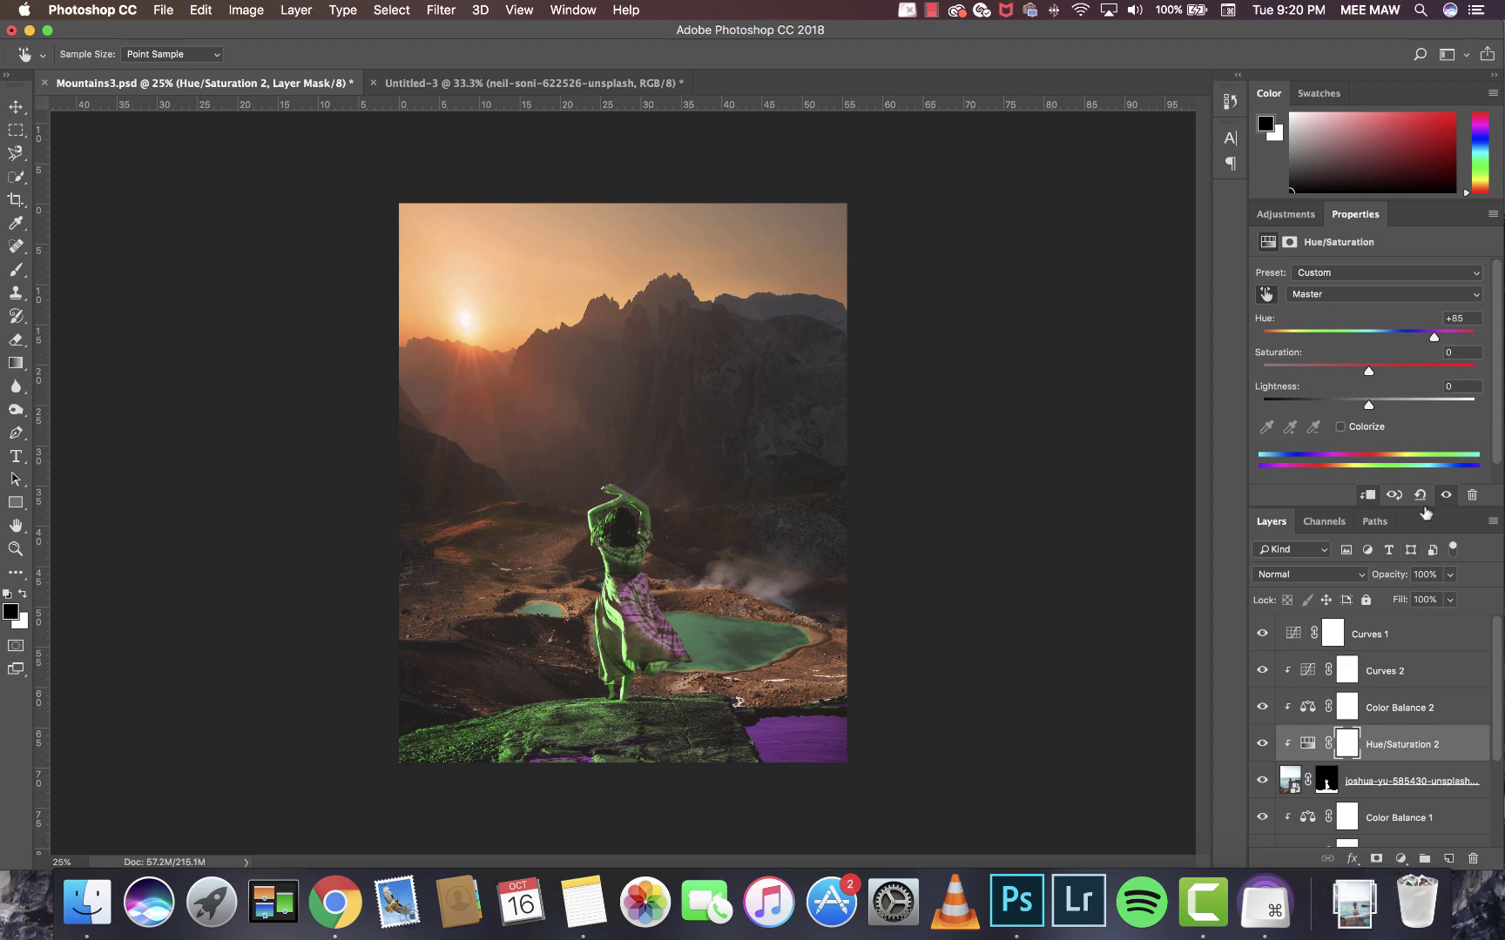
{"action": "left_click", "coordinate": [812, 728]}
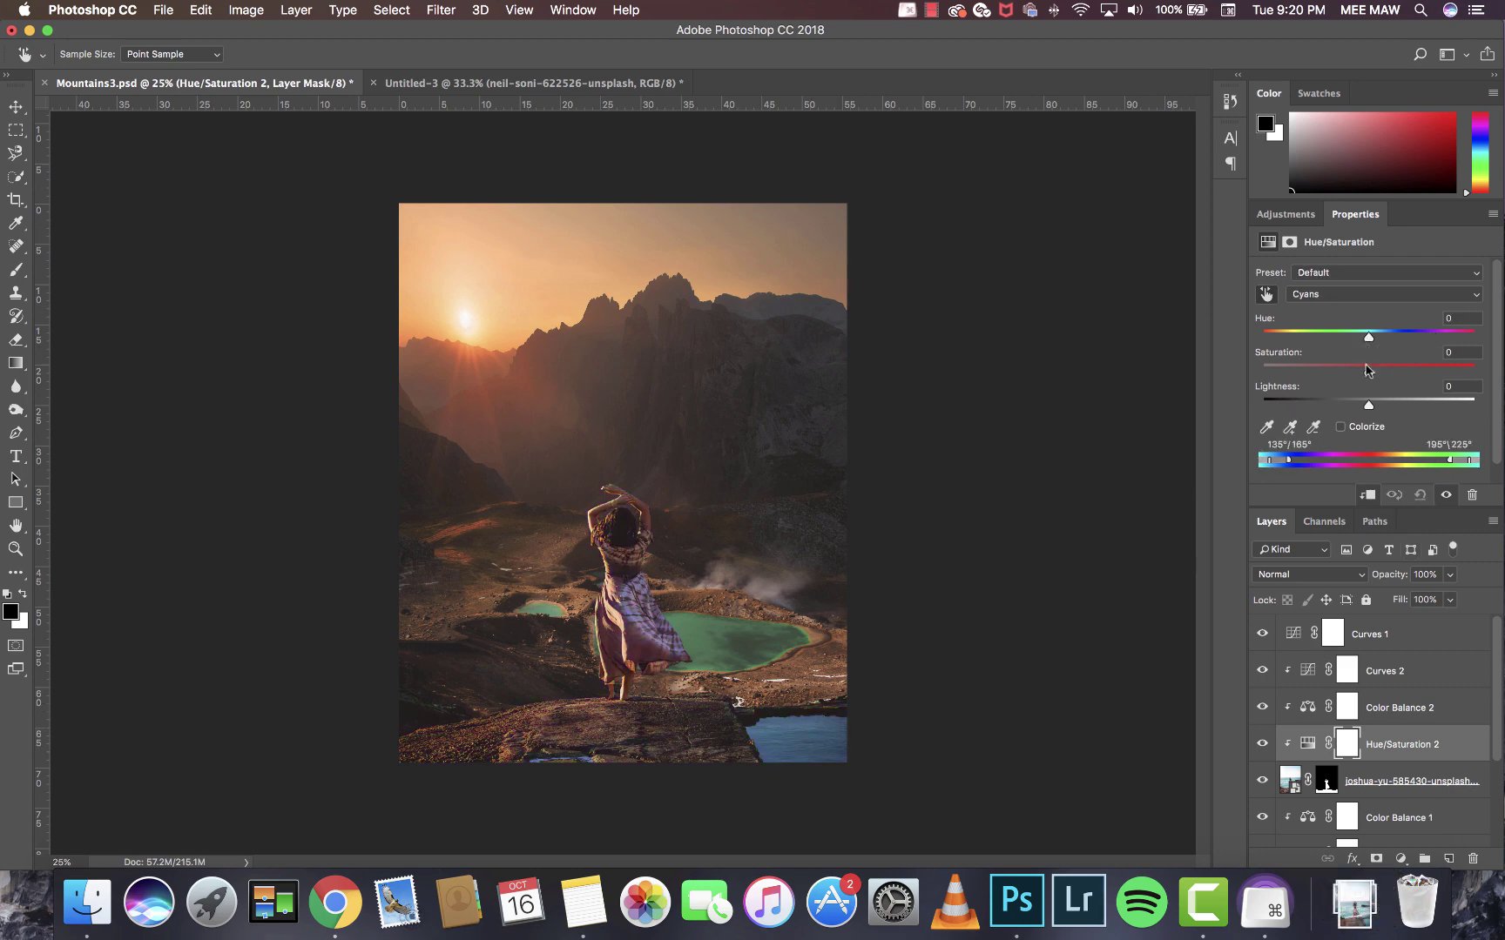
{"action": "left_click_drag", "start_coordinate": [1369, 371], "coordinate": [1334, 342]}
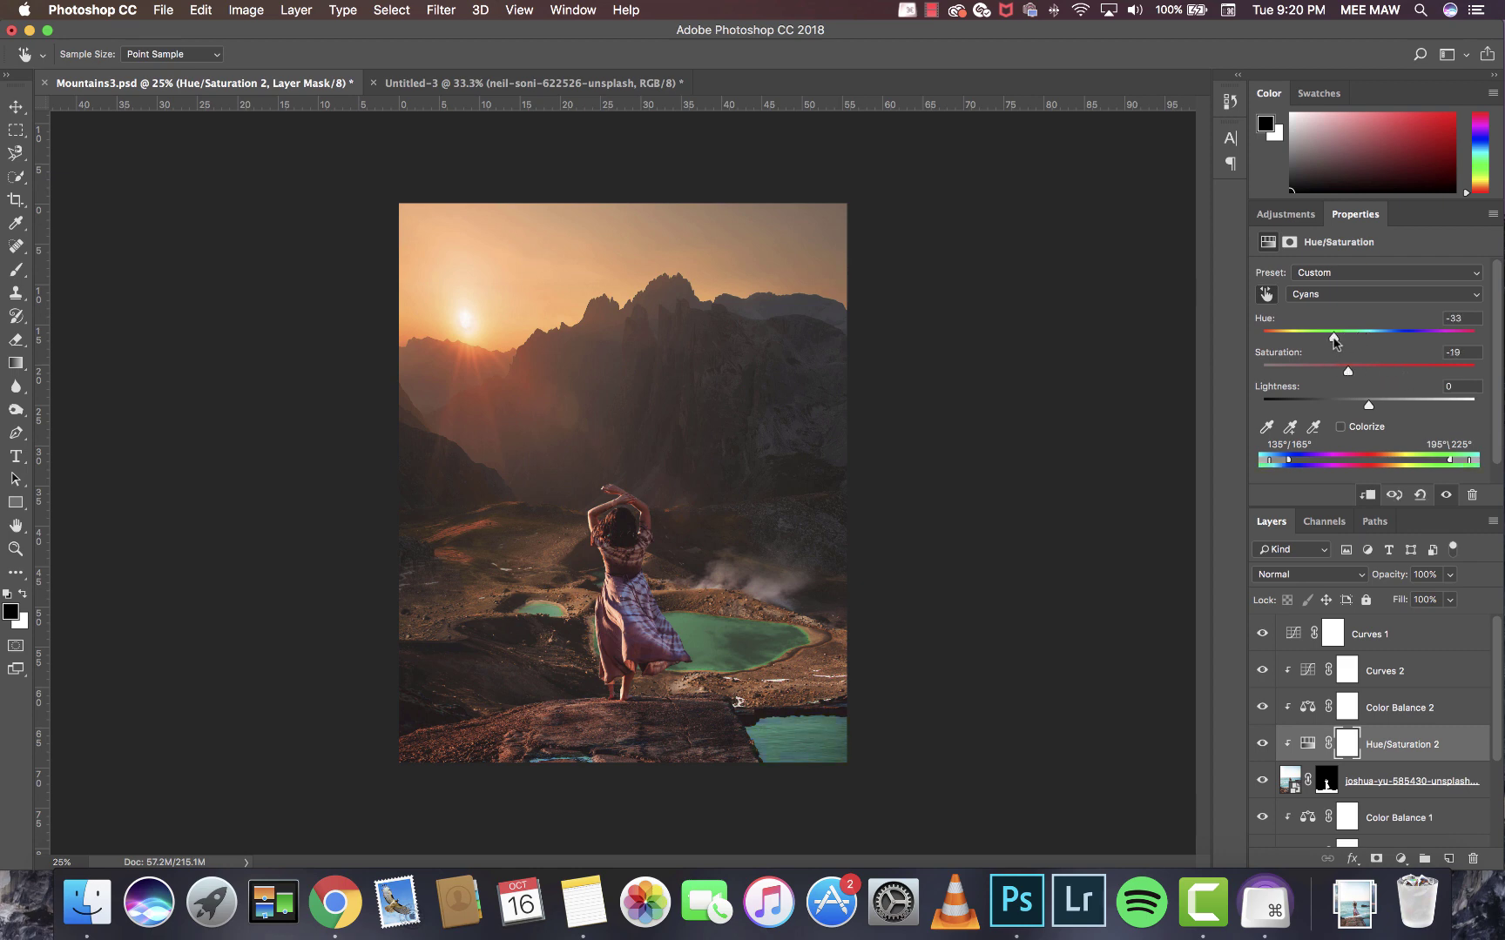
Set the midtone Yellow–Blue value of Color Balance 2 to -12 and save the document.
{"action": "left_click", "coordinate": [1347, 707]}
{"action": "left_click", "coordinate": [1284, 214]}
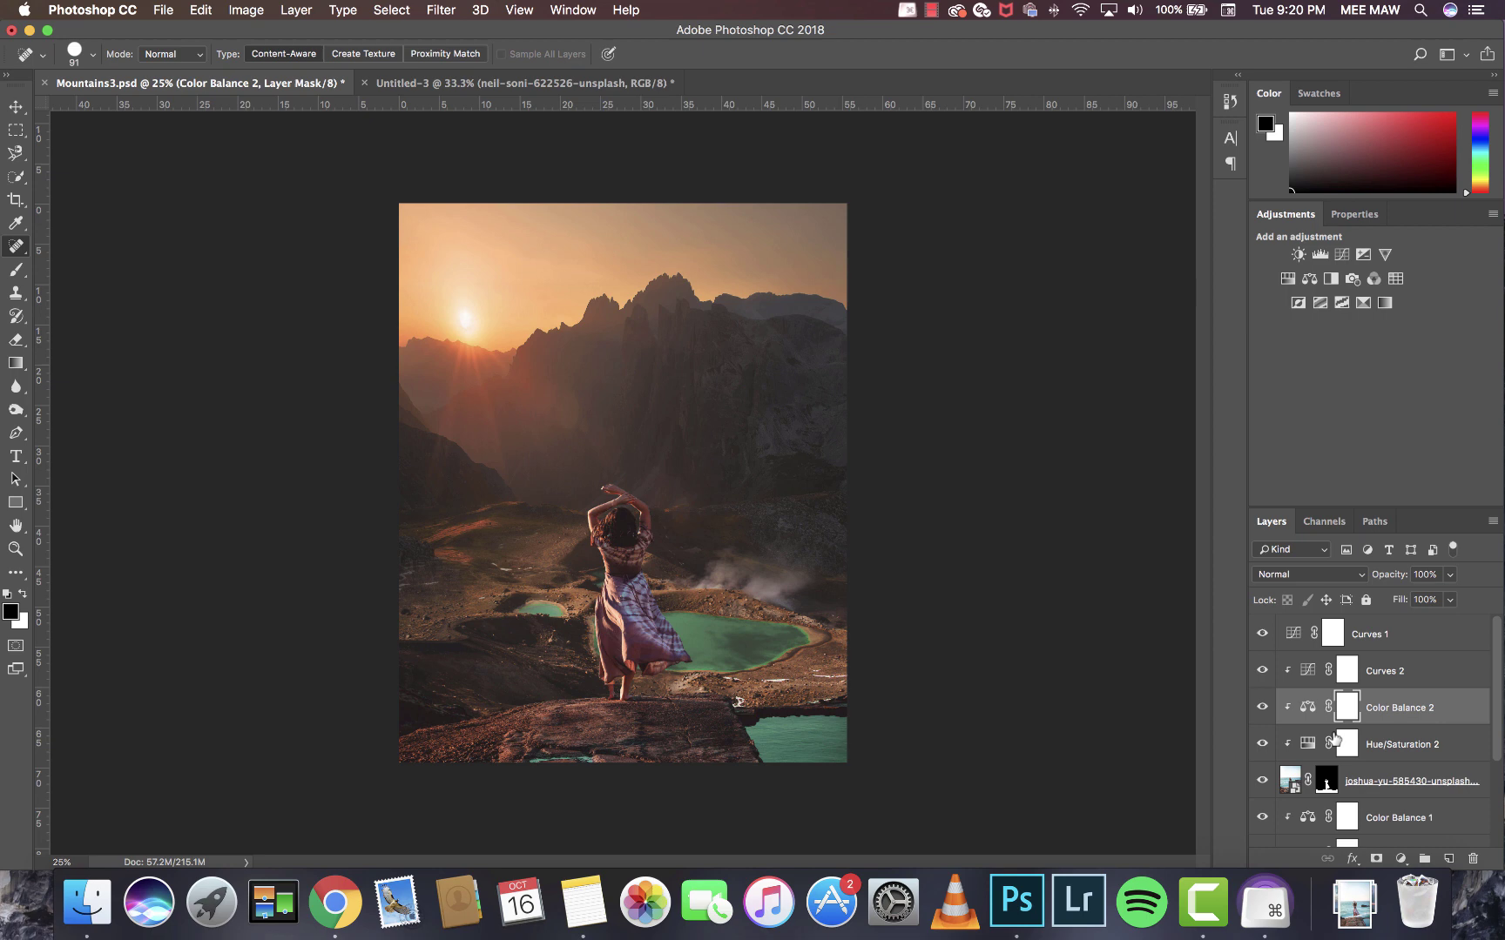
{"action": "left_click", "coordinate": [1355, 214]}
{"action": "left_click", "coordinate": [1267, 242]}
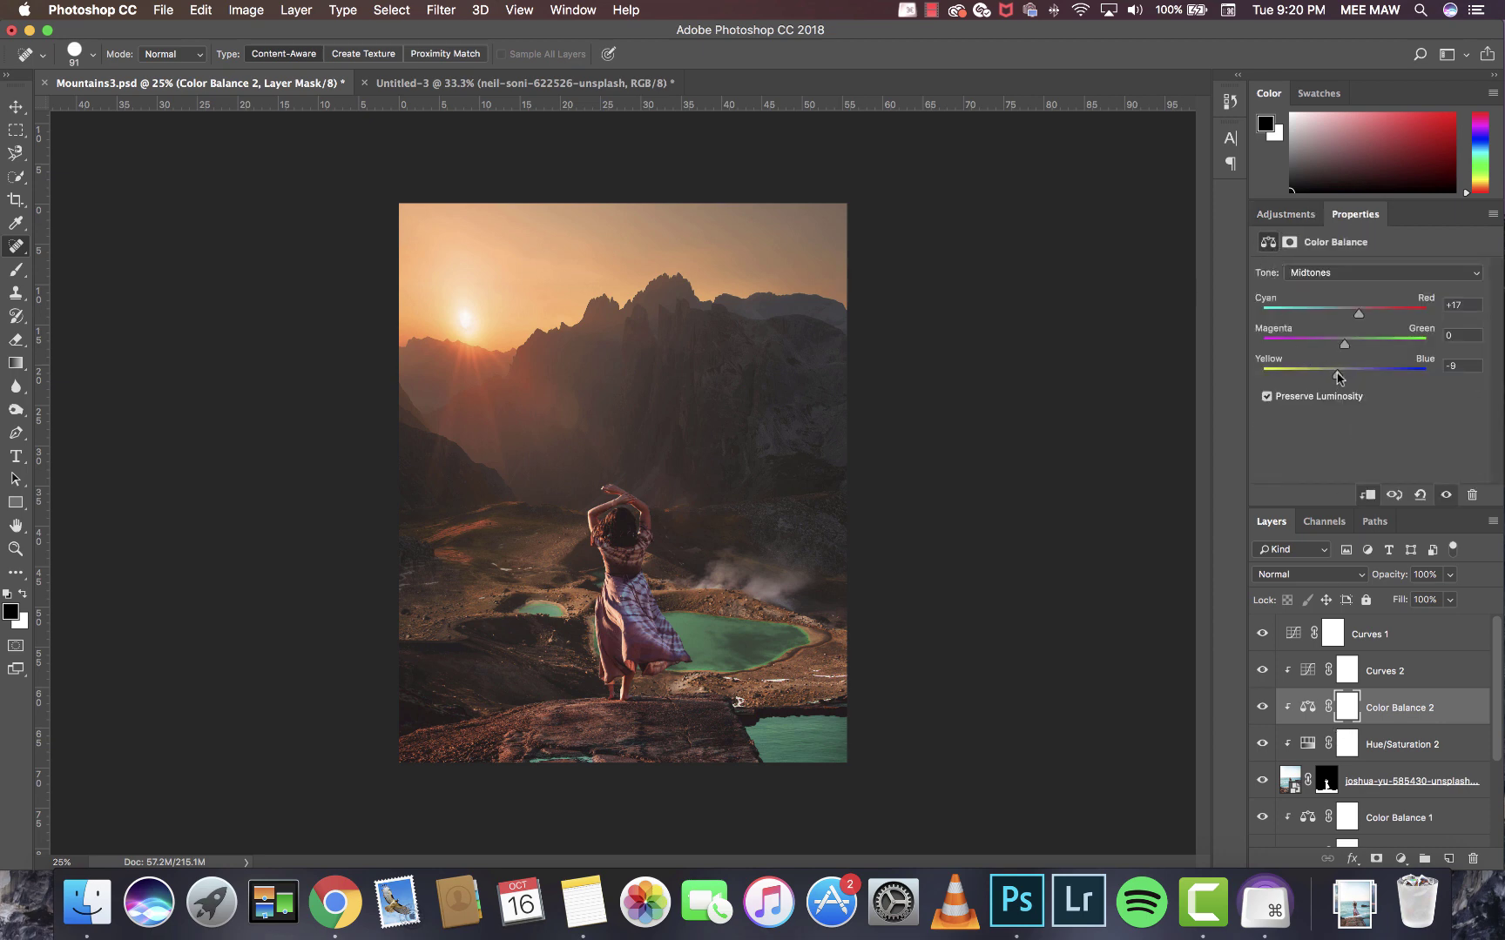
{"action": "left_click_drag", "start_coordinate": [1339, 377], "coordinate": [1329, 372]}
{"action": "key", "text": "super+s"}
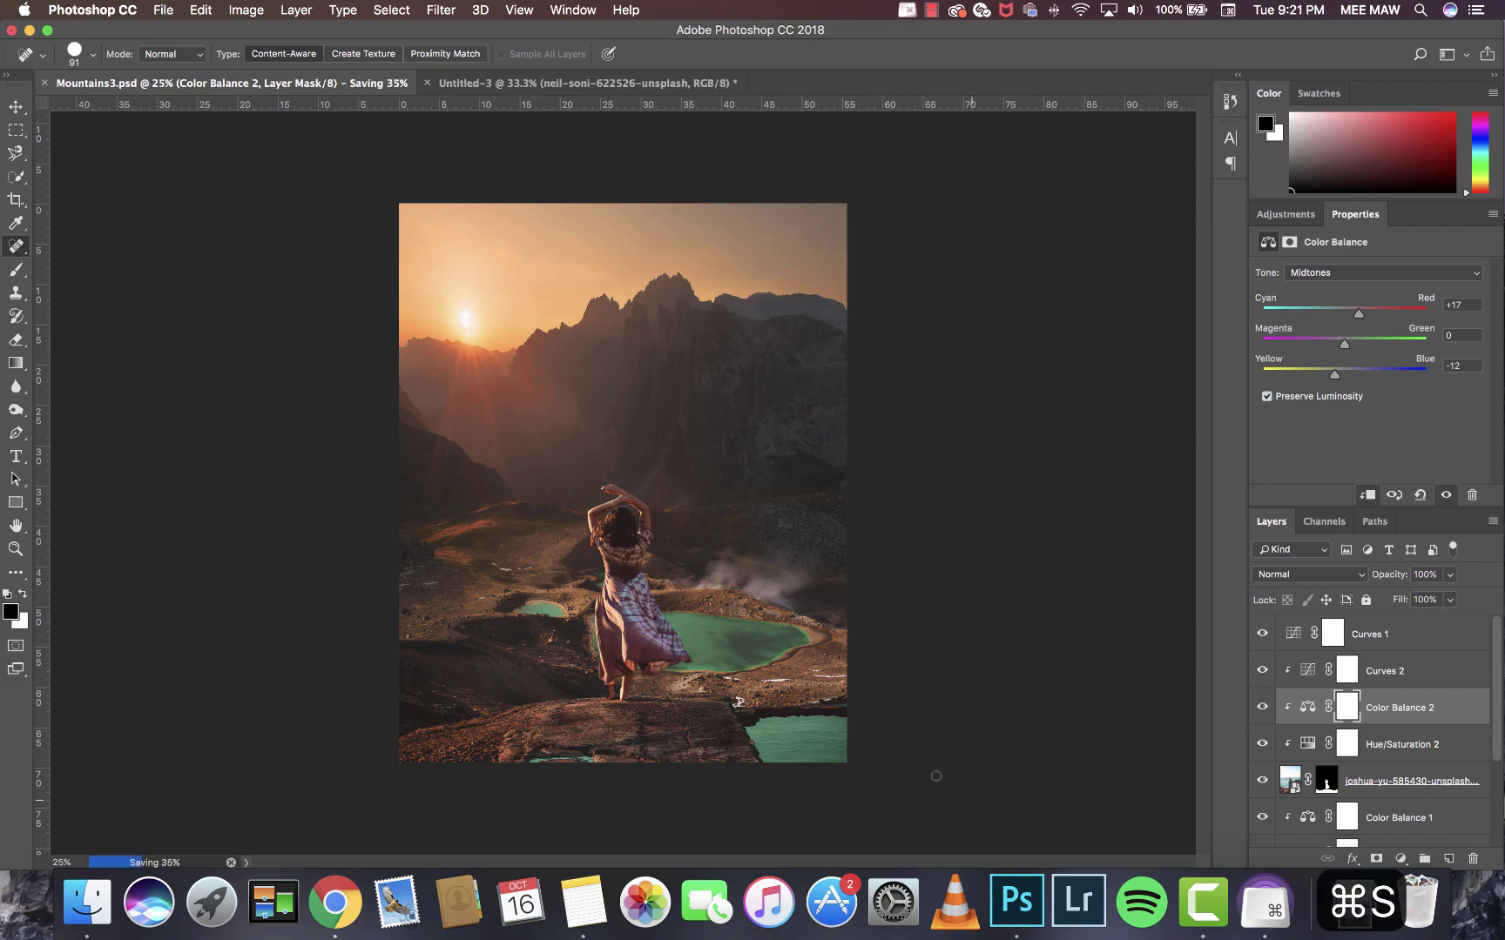
{"action": "left_click", "coordinate": [931, 10]}
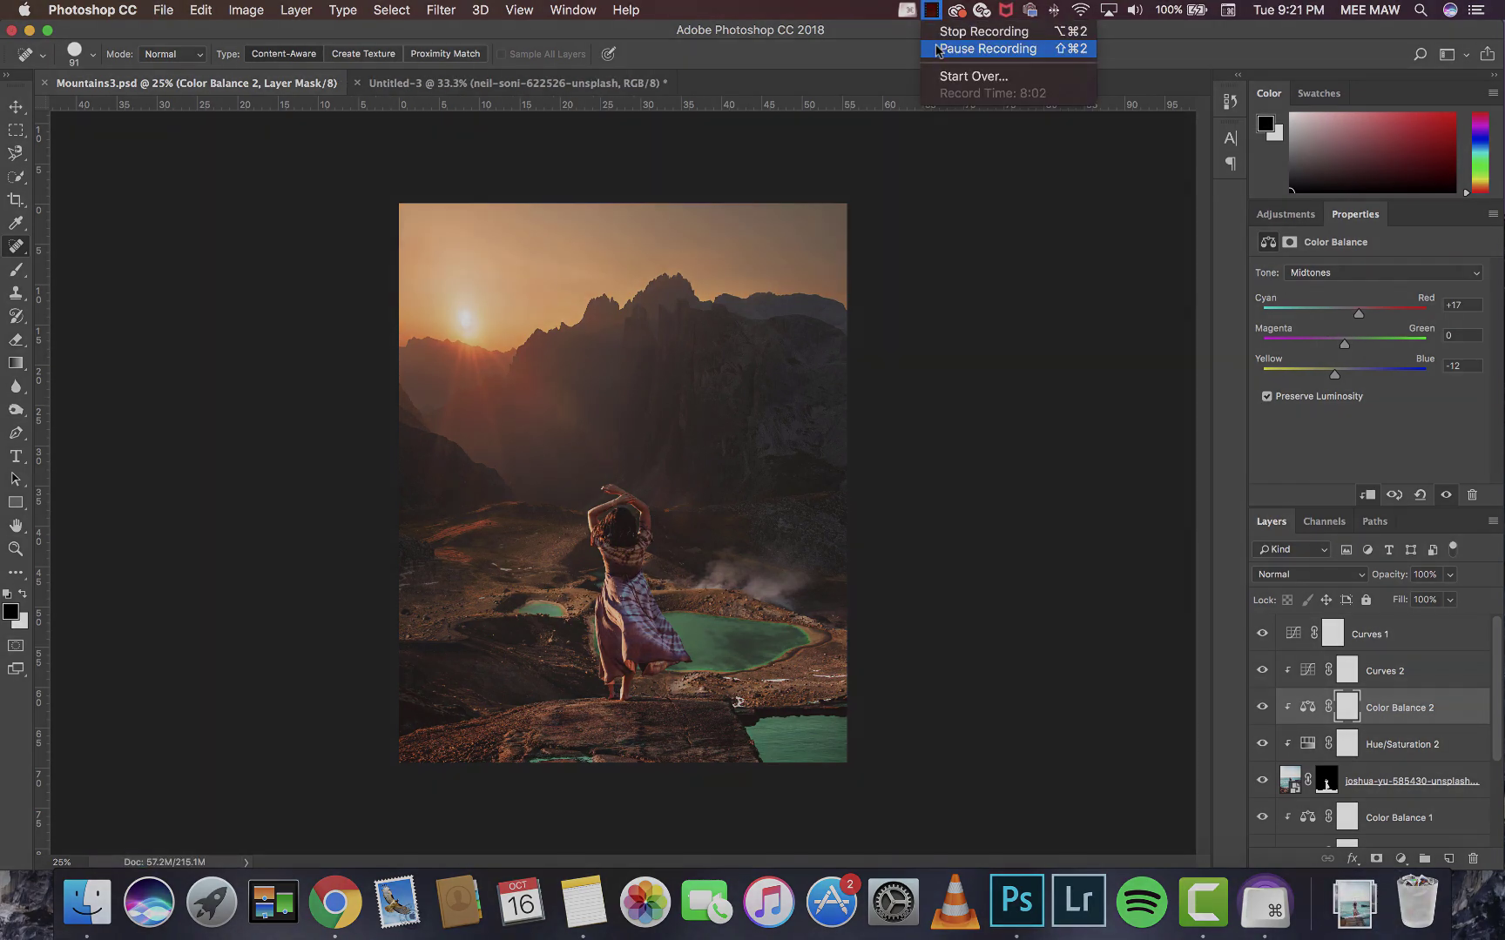